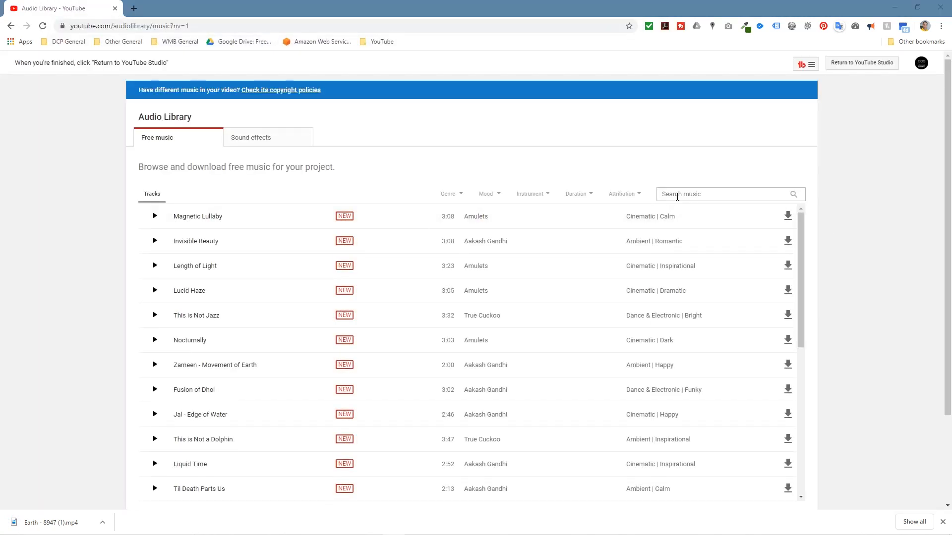
- Search the free music library for "Liquid Time" and download the track of that name
left_click(678, 197)
type("Liquid Time")
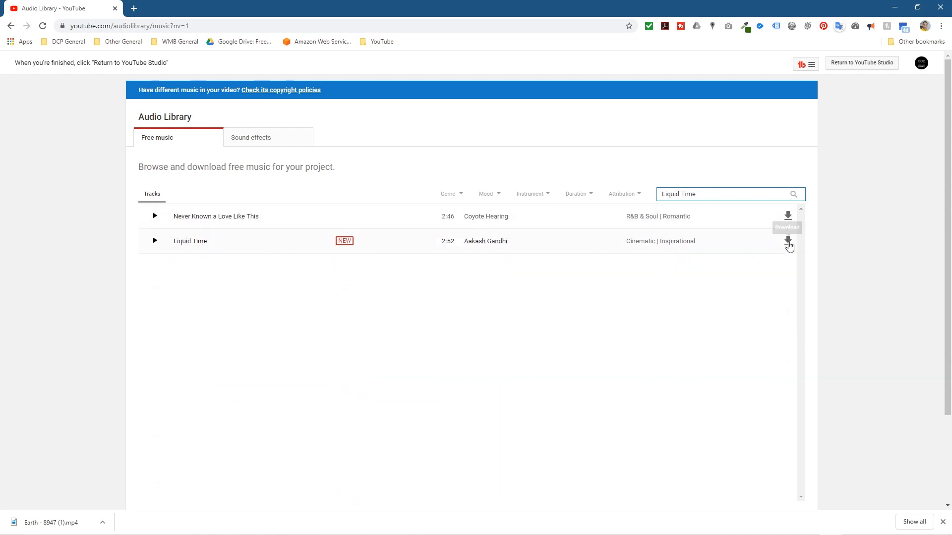
left_click(789, 243)
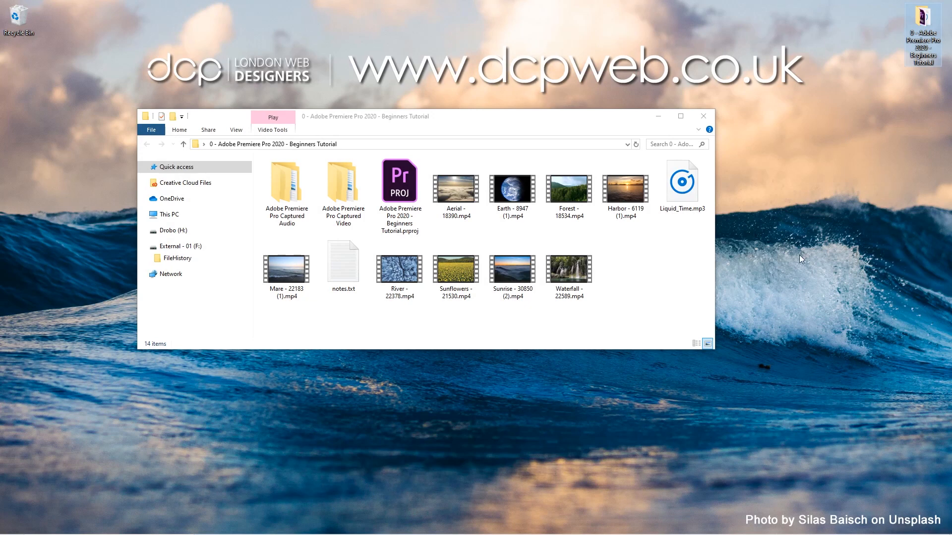
- Look over the video clips in the tutorial folder, minimise its window and switch to Adobe Premiere Pro
left_click_drag(670, 297, 457, 203)
left_click(636, 309)
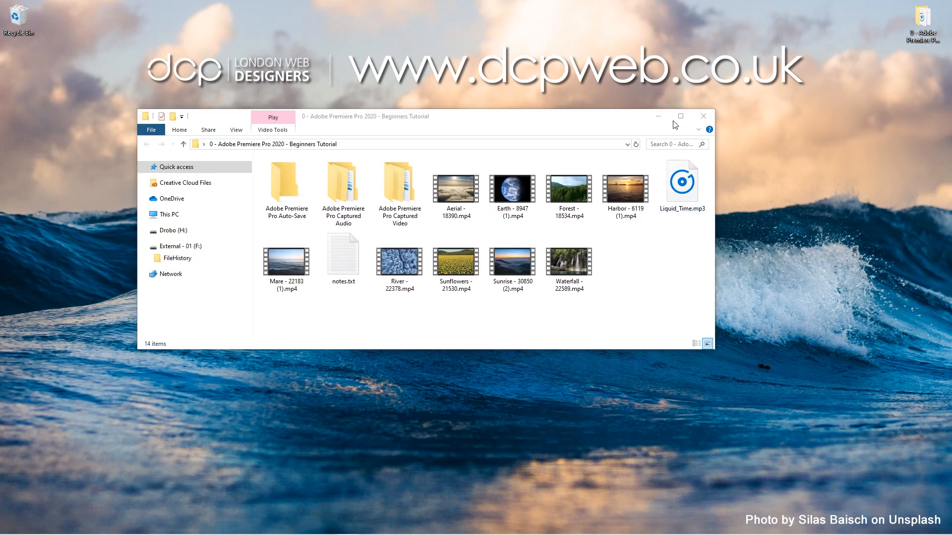
left_click(658, 116)
mouse_move(433, 534)
left_click(534, 525)
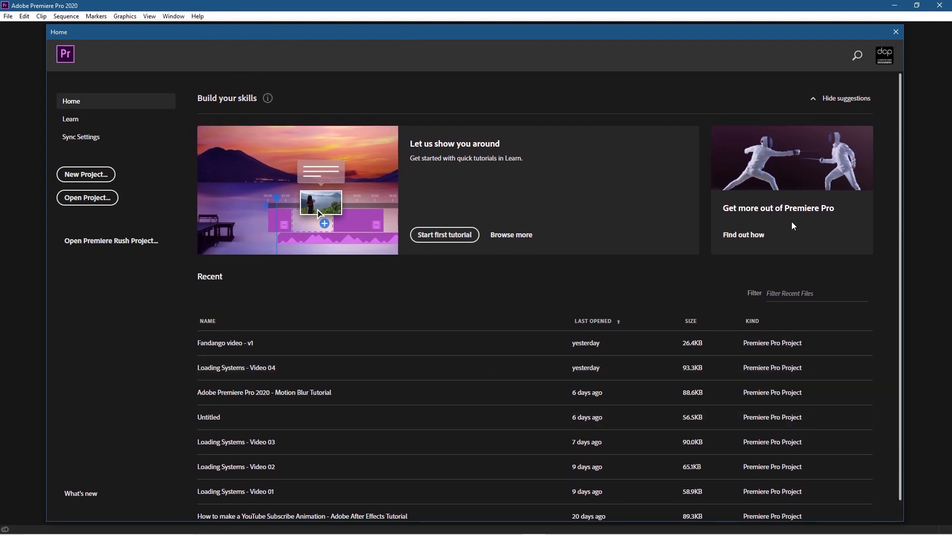
- Start a new project and name it "planet earth"
left_click(83, 175)
left_click_drag(662, 107, 427, 102)
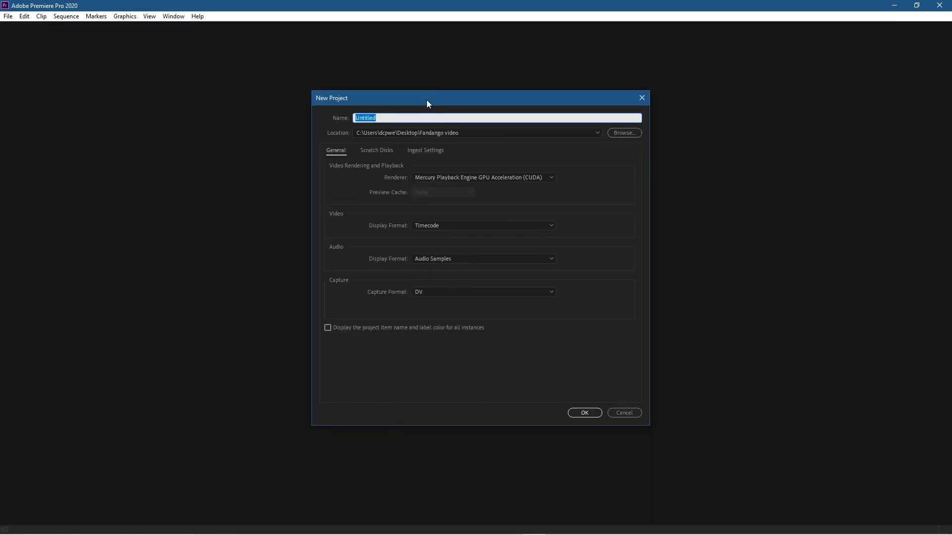
type("planet earth")
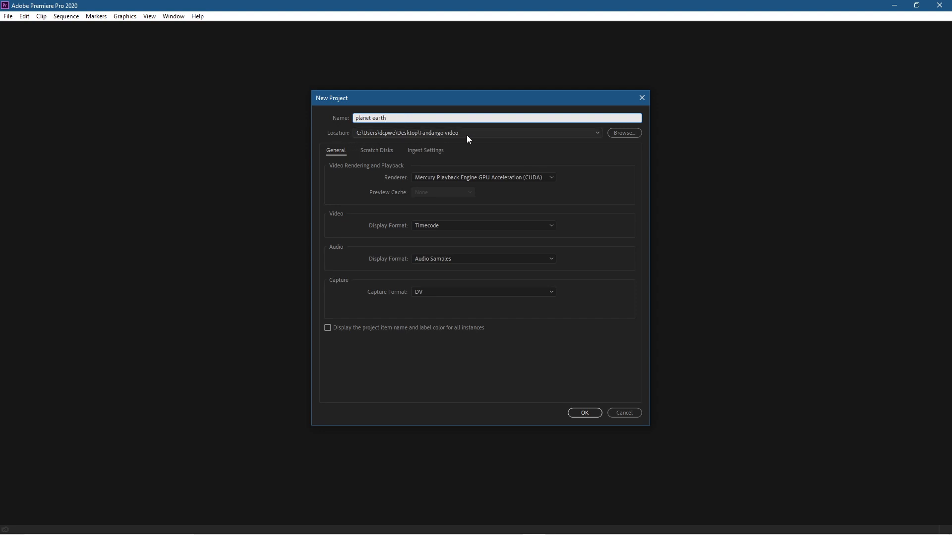
- Set the project location to the "0 - Adobe Premiere Pro 2020 - Beginners Tutorial" folder on the desktop
left_click(619, 133)
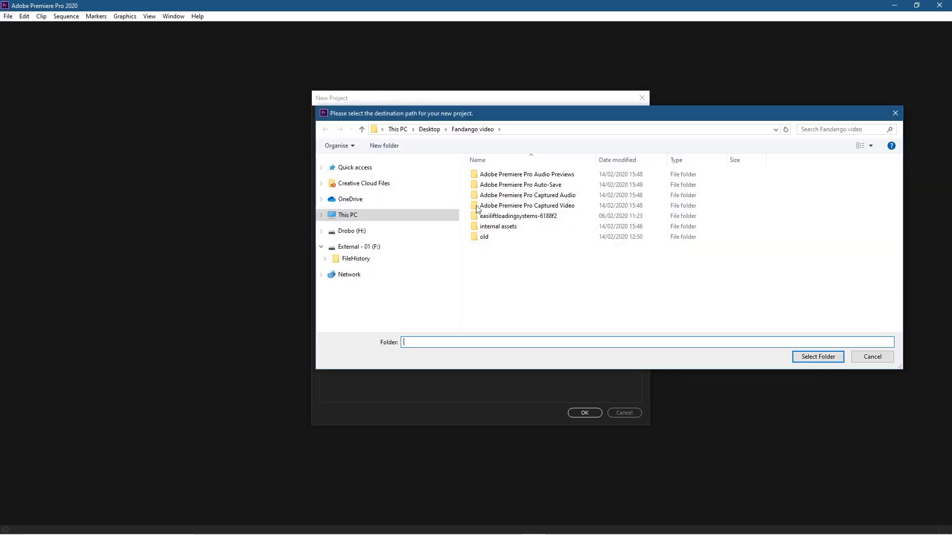
left_click(373, 215)
double_click(619, 175)
double_click(545, 186)
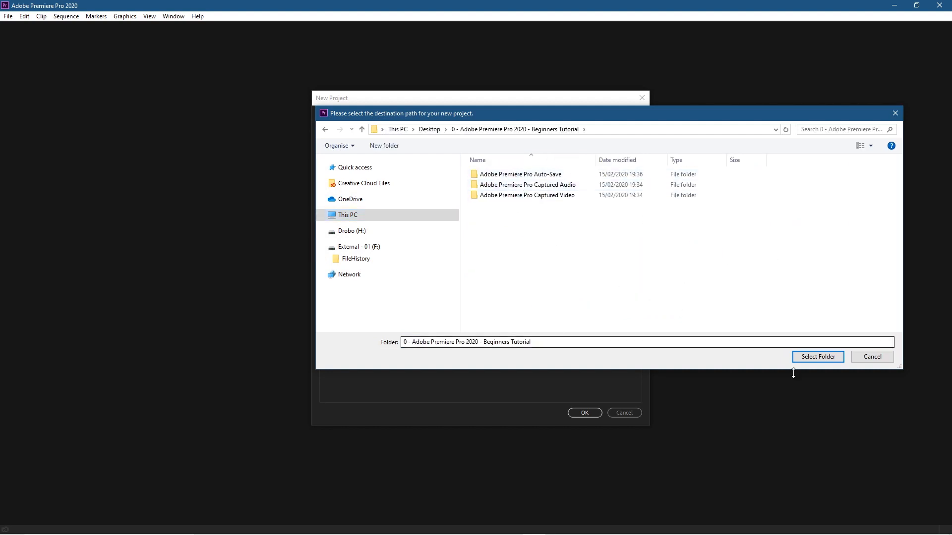
left_click(818, 357)
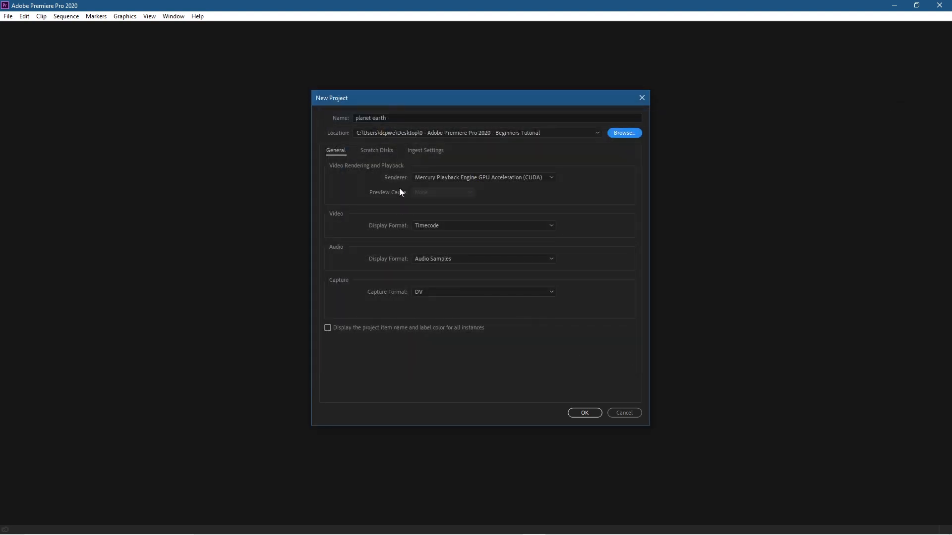
- Create the project with the Mercury Playback Engine GPU Acceleration (CUDA) renderer, Timecode video display and Audio Samples audio display
left_click(465, 178)
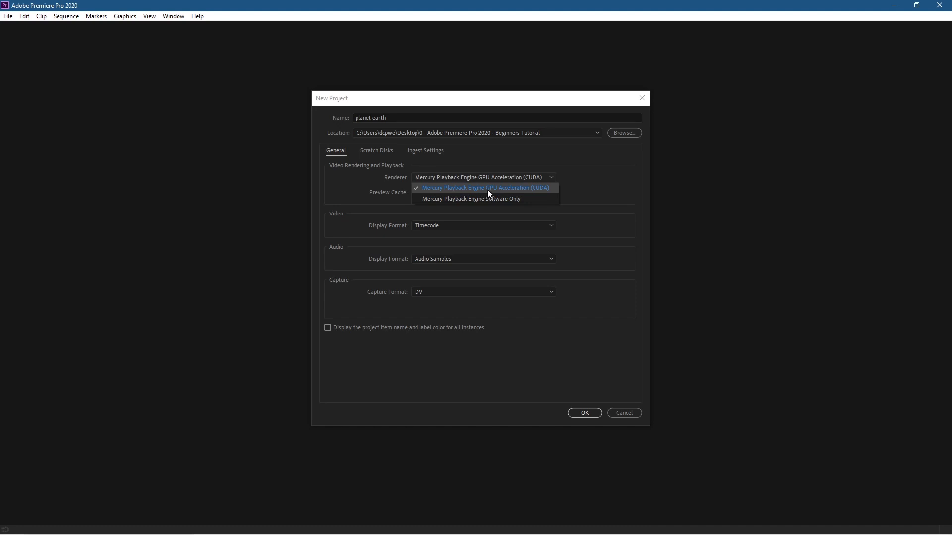
left_click(487, 191)
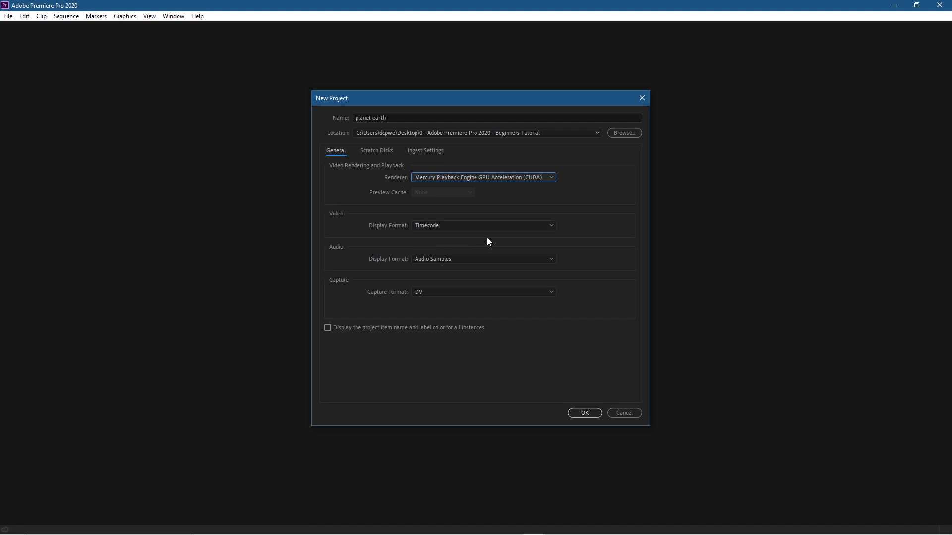
left_click(429, 227)
left_click(430, 227)
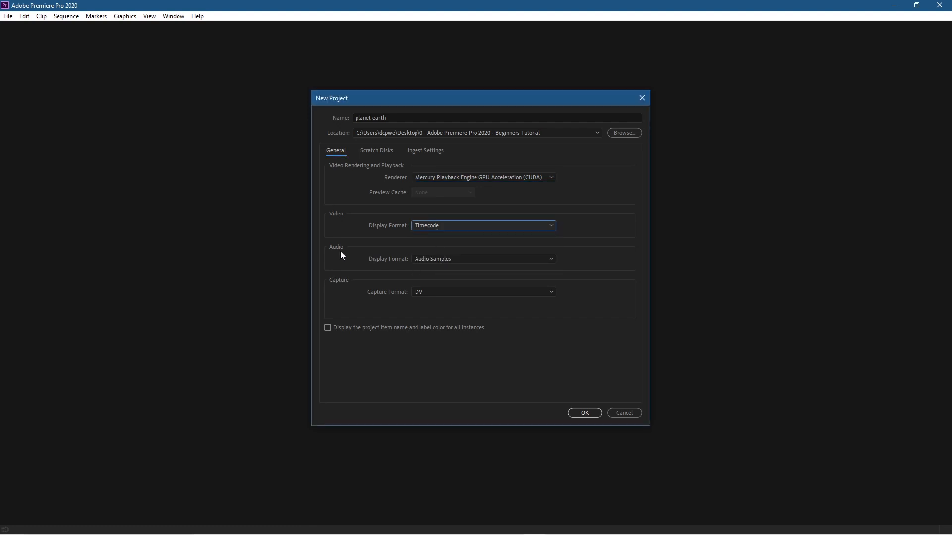
left_click(430, 258)
left_click(432, 260)
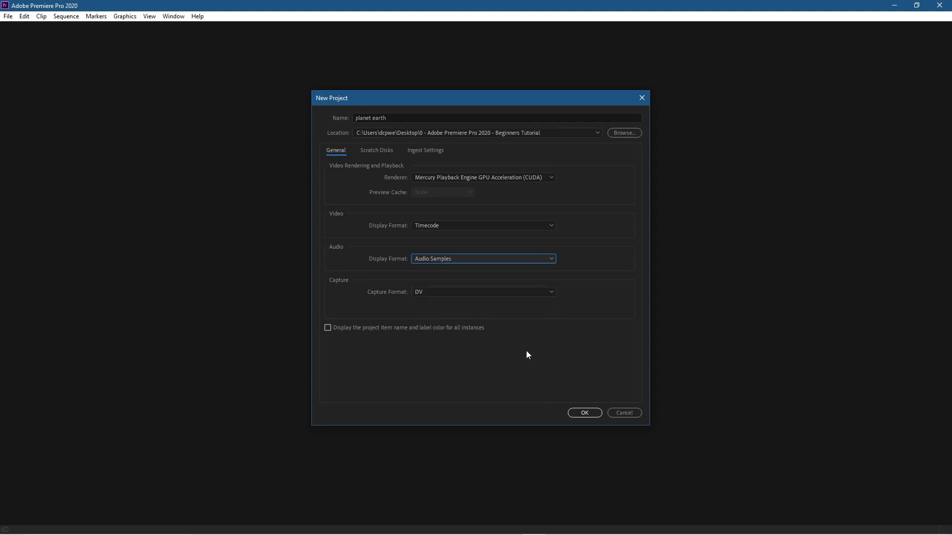
left_click(585, 413)
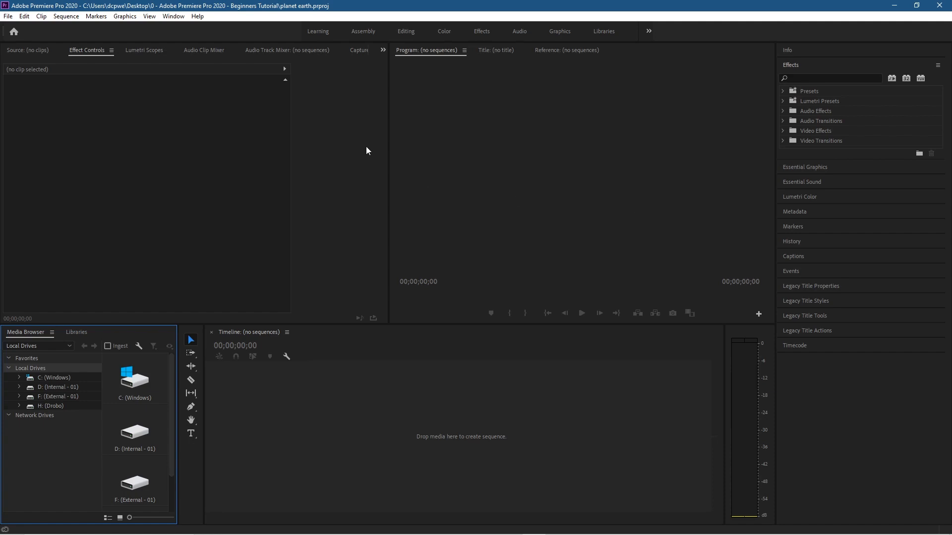
- Apply the All Panels workspace and show the Project panel
left_click(197, 15)
mouse_move(173, 16)
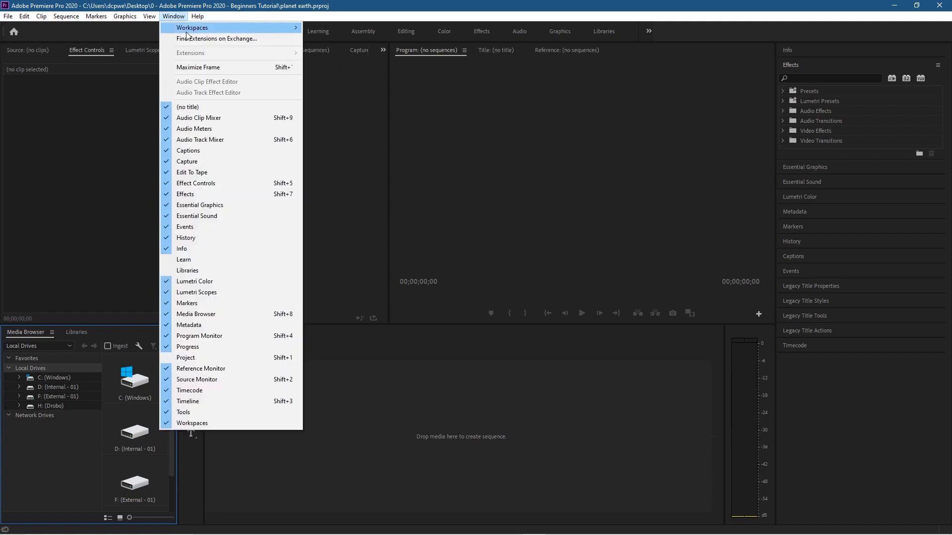
mouse_move(189, 31)
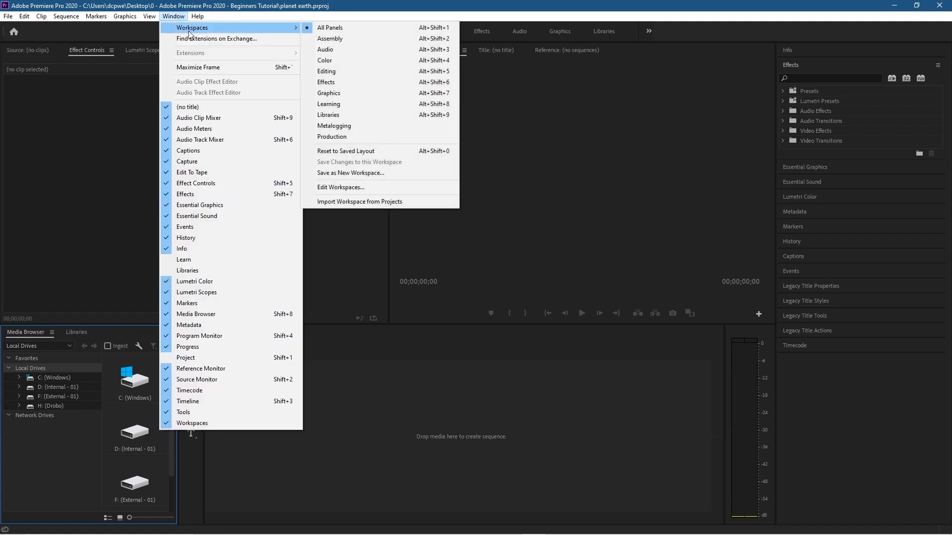
left_click(340, 30)
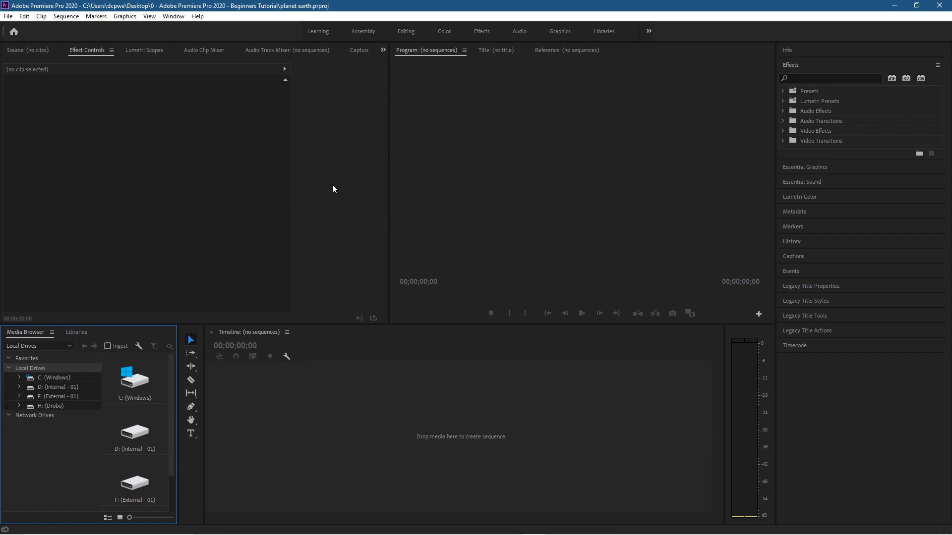
left_click(173, 16)
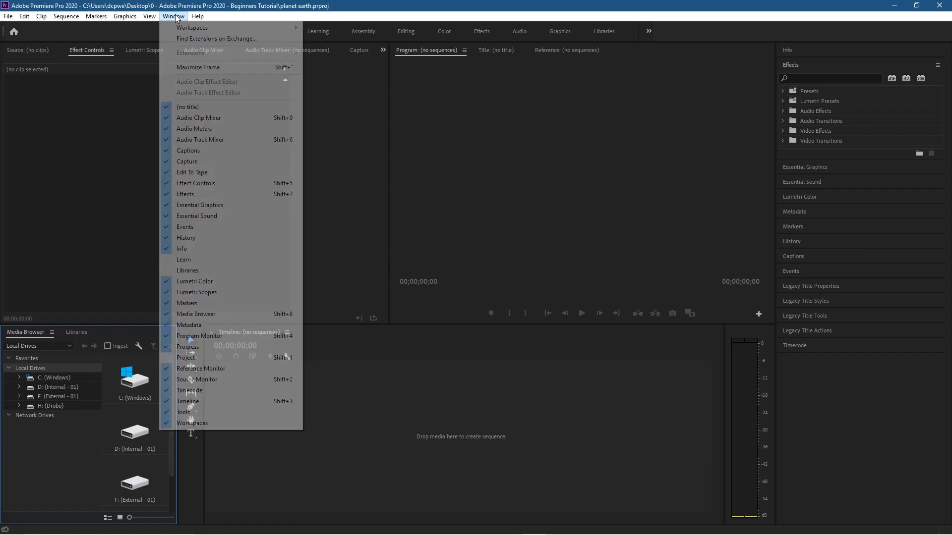
left_click(221, 359)
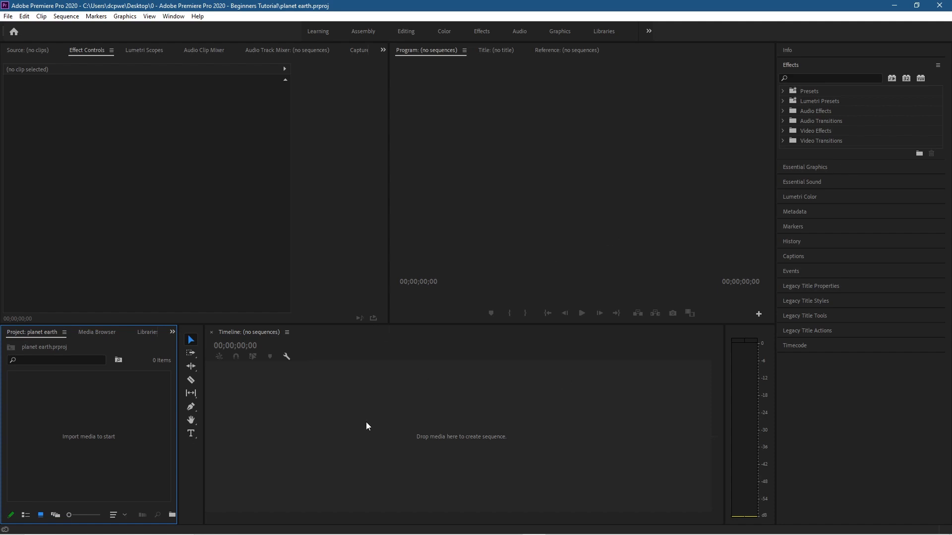
- Import all nine MP4 clips and Liquid_Time.mp3 from the tutorial folder into the project, leaving out the notes and project files
left_click(278, 531)
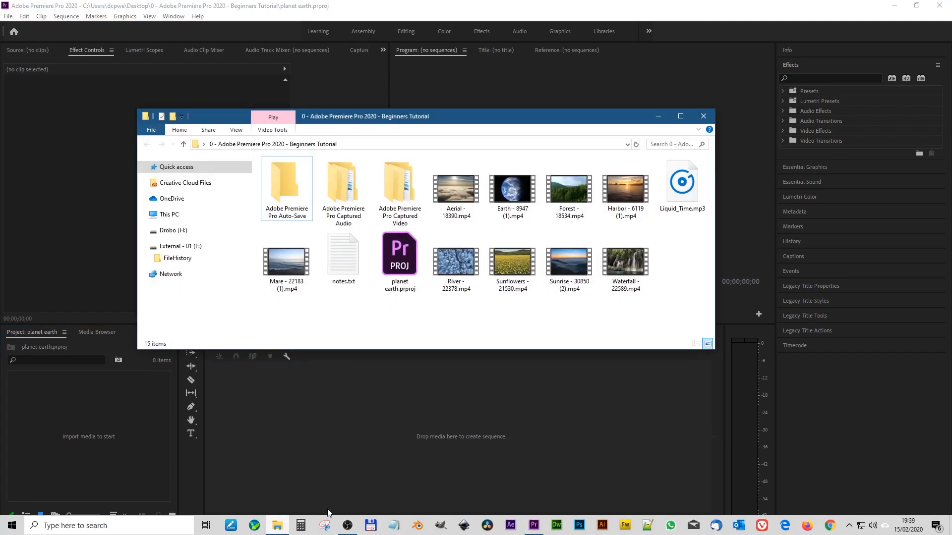
left_click_drag(473, 122, 529, 76)
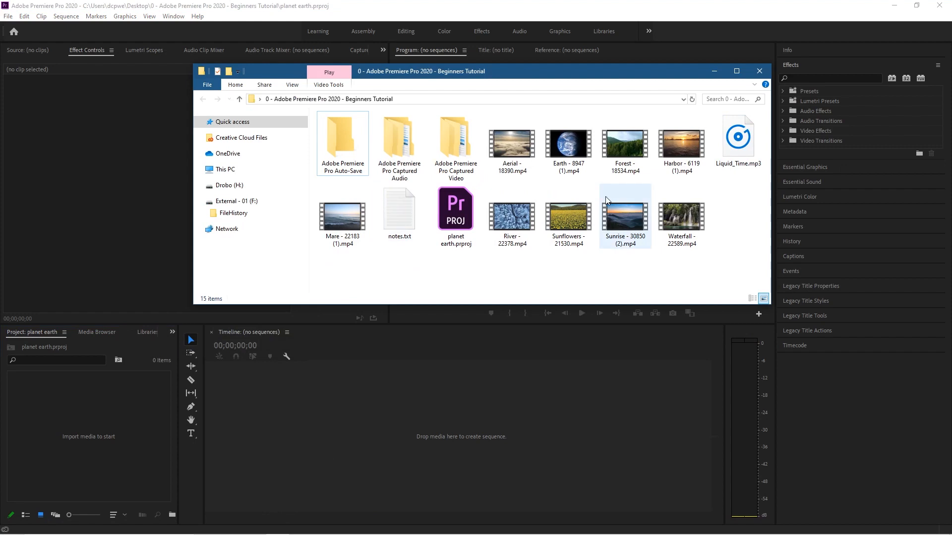
left_click_drag(751, 242, 522, 140)
left_click(742, 148, "ctrl")
left_click(331, 223, "ctrl")
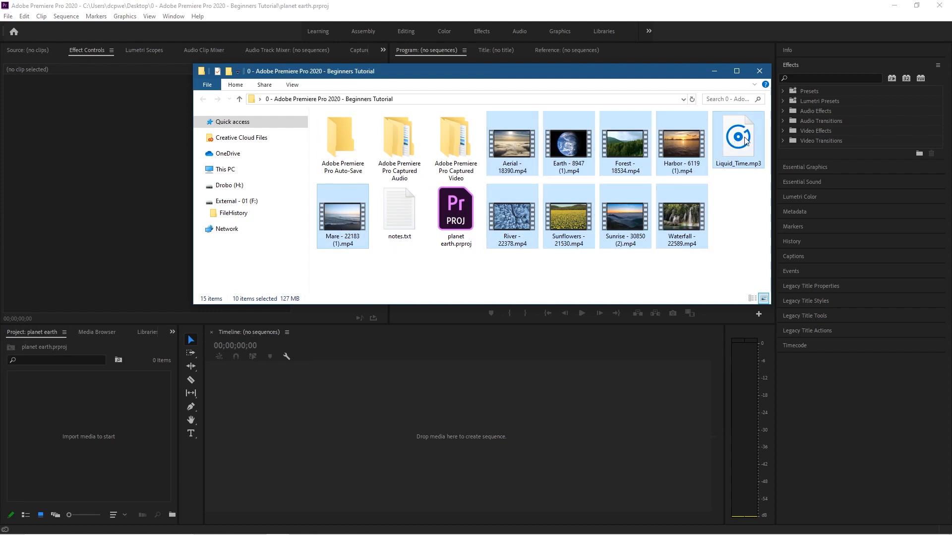
left_click_drag(510, 162, 88, 430)
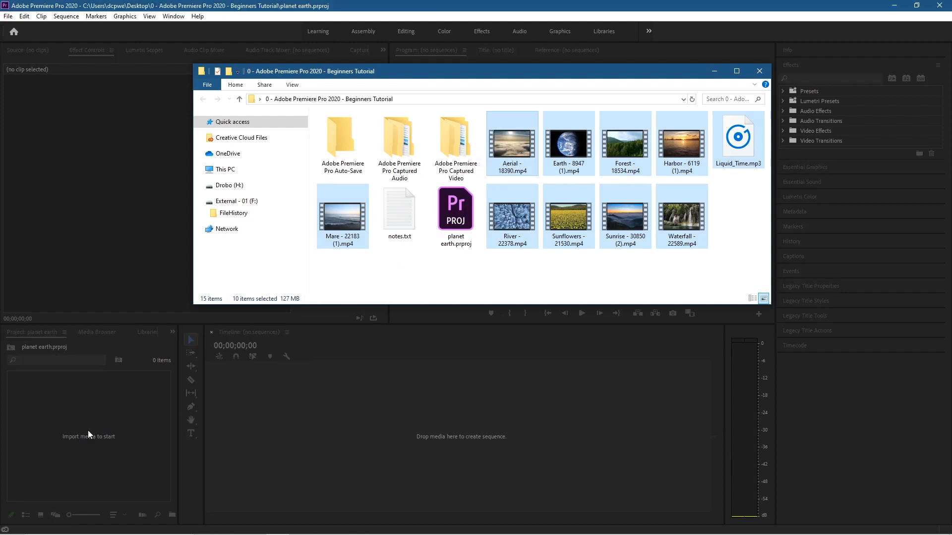
left_click(715, 71)
- Browse the imported media and create a sequence from the Earth - 8947 (1).mp4 clip
left_click(46, 415)
scroll(47, 415, "up", 3)
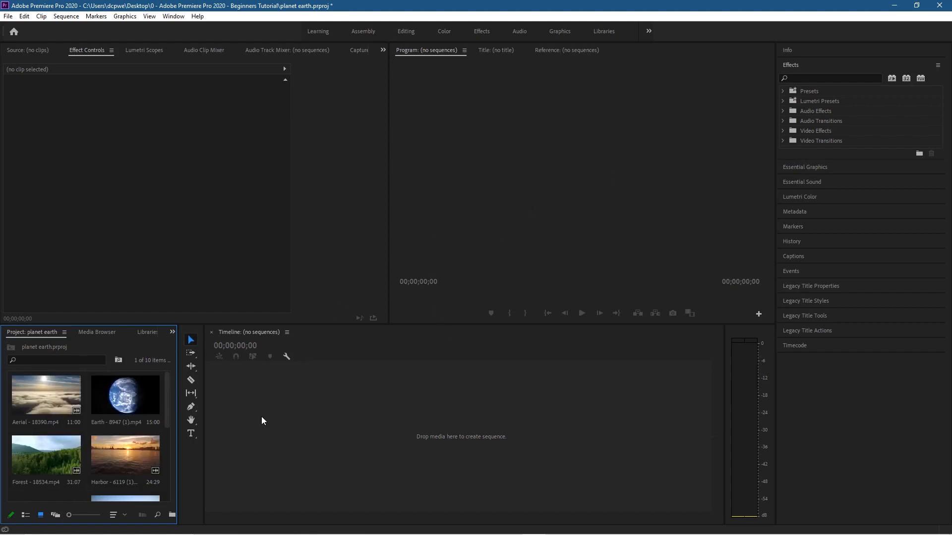
scroll(98, 403, "down", 3)
scroll(99, 403, "up", 3)
scroll(112, 434, "down", 3)
scroll(112, 434, "up", 3)
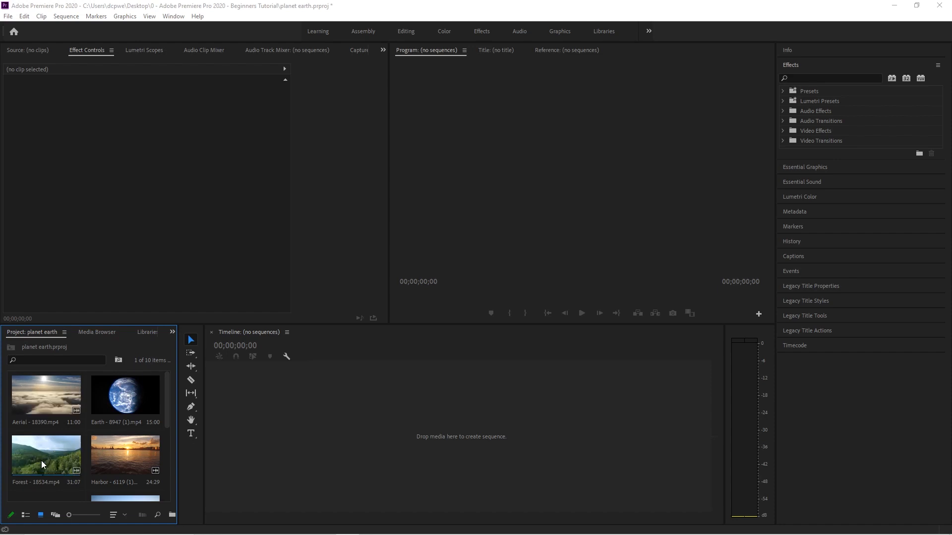
left_click(122, 396)
left_click_drag(122, 397, 295, 417)
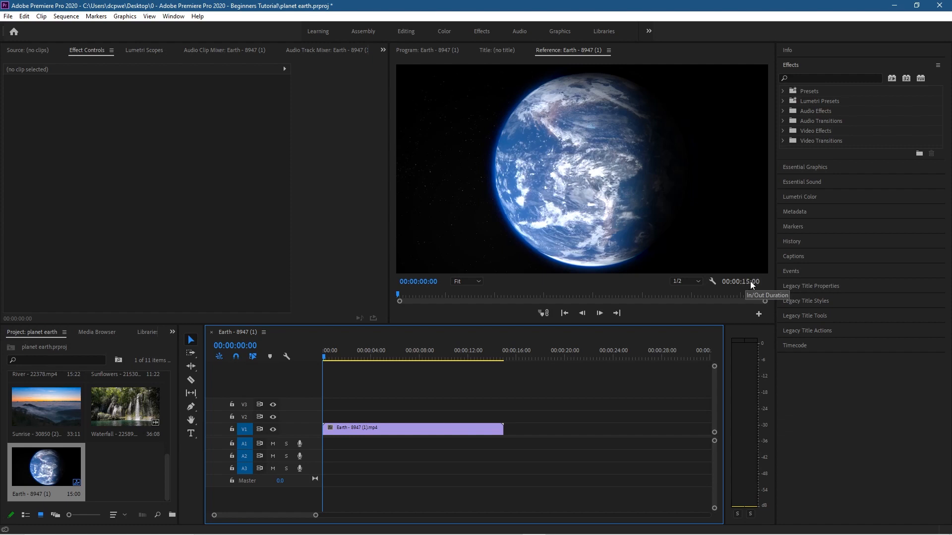
- Preview the opening seconds of the Earth sequence and move the playhead back to 00:00:01:23
mouse_move(324, 355)
left_mouse_down()
mouse_move(495, 359)
mouse_move(337, 363)
left_mouse_up()
left_click(582, 314)
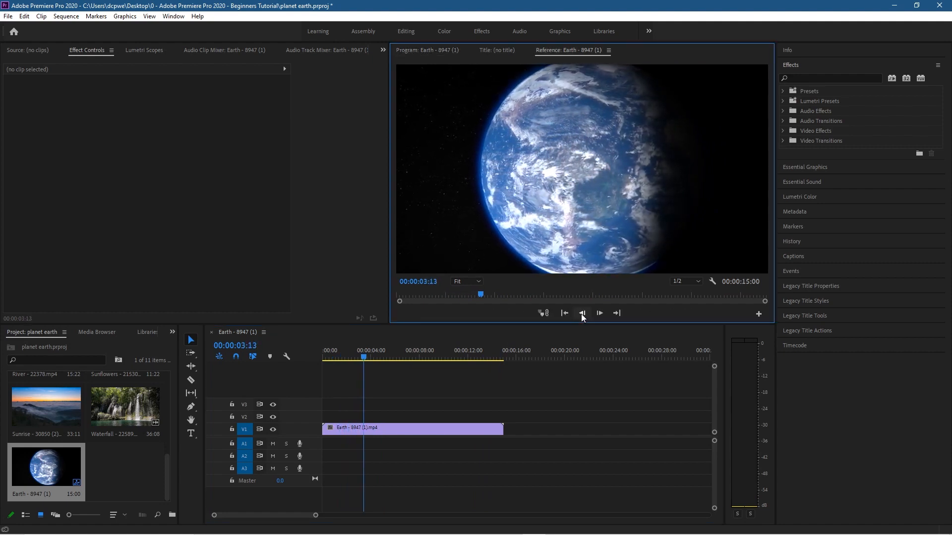
left_click_drag(359, 356, 345, 359)
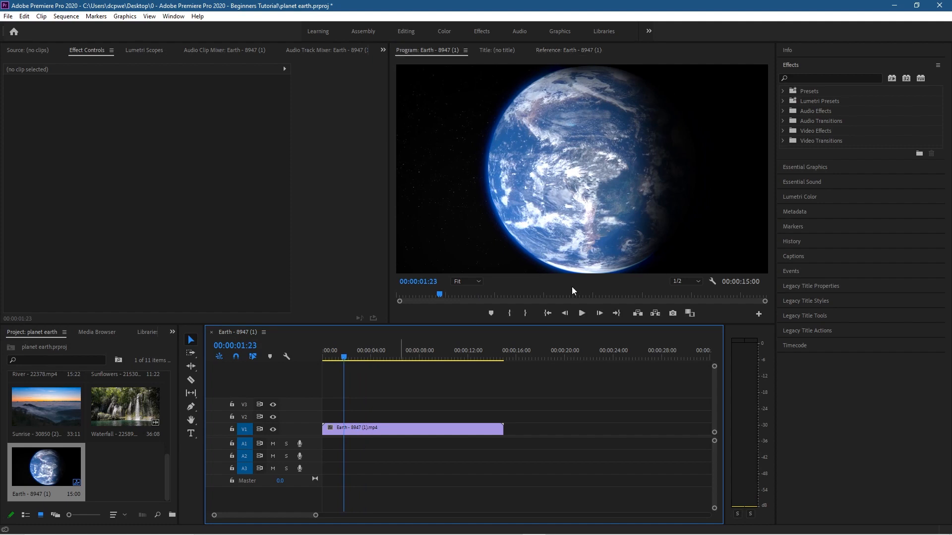
- Set the preview's playback resolution to Full and play the Earth sequence
left_click(679, 280)
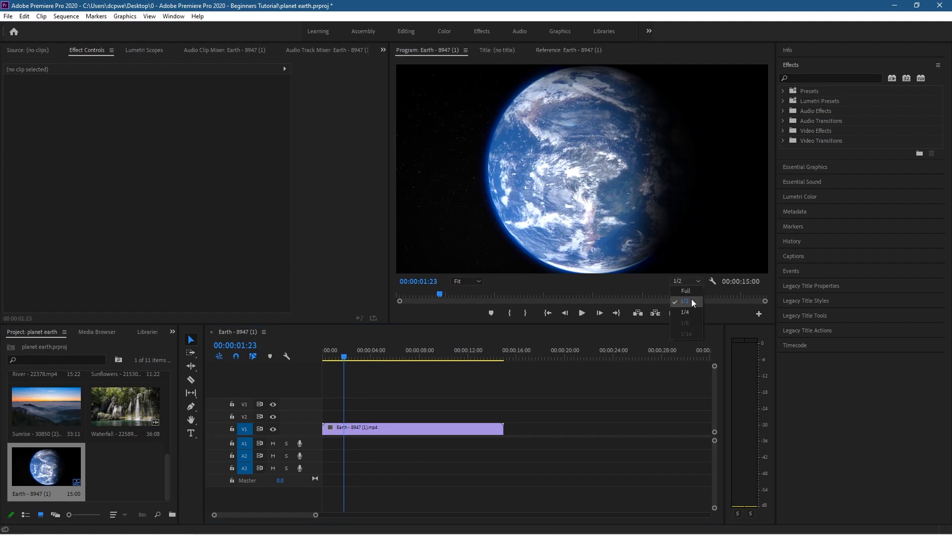
left_click(686, 293)
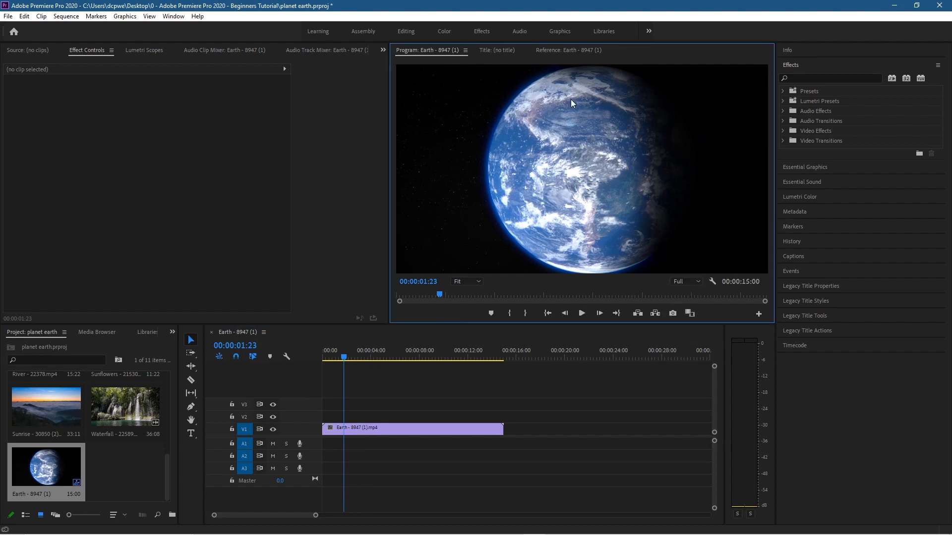
left_click(579, 315)
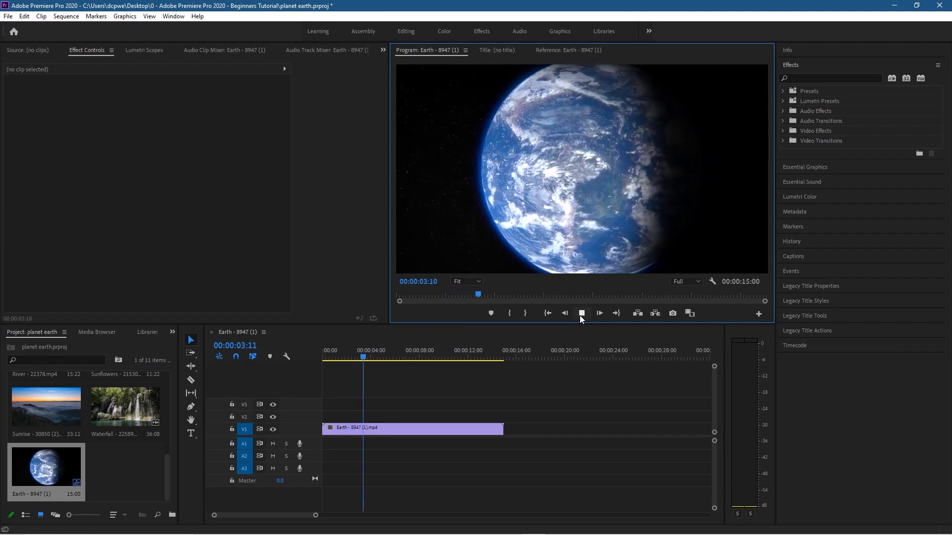
- Set the preview's playback resolution to 1/2 and step the playhead back to 00:00:03:24
left_click(681, 282)
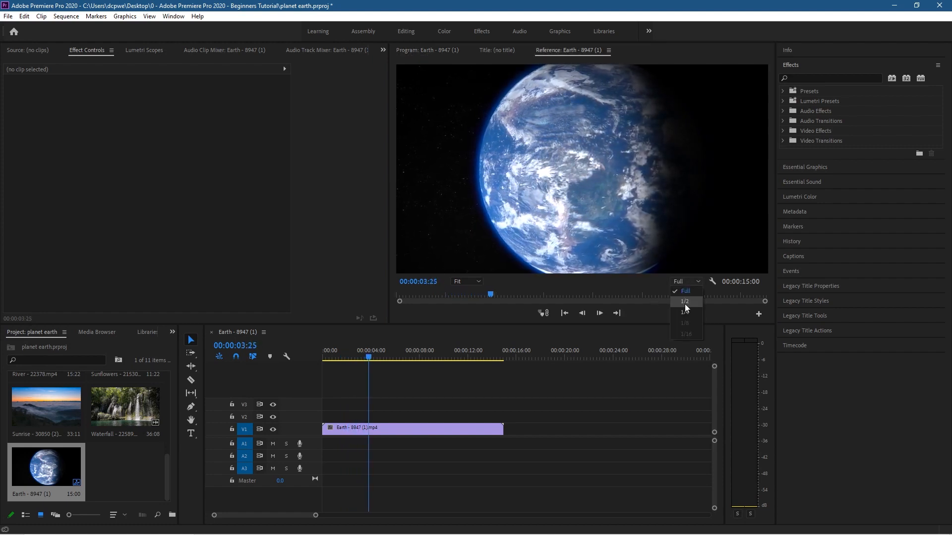
left_click(685, 303)
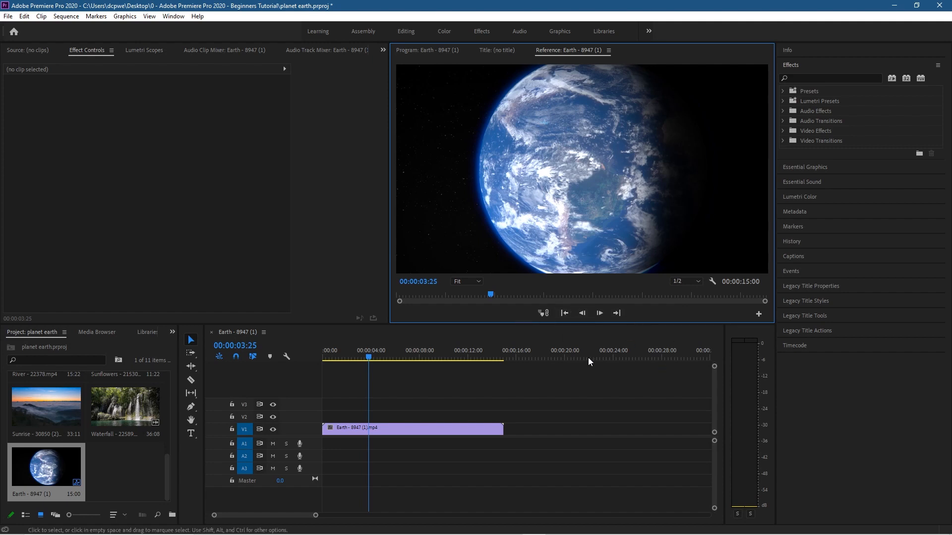
left_click(585, 314)
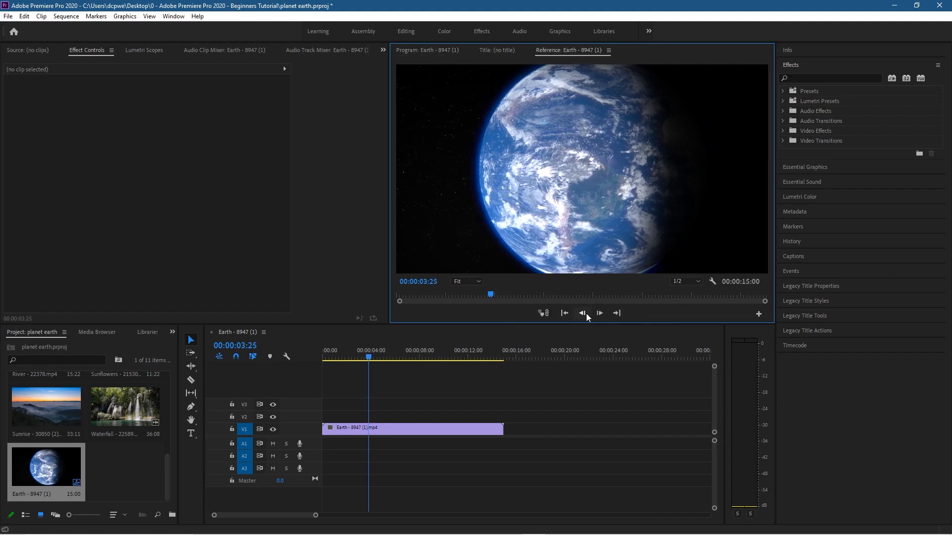
key("Left")
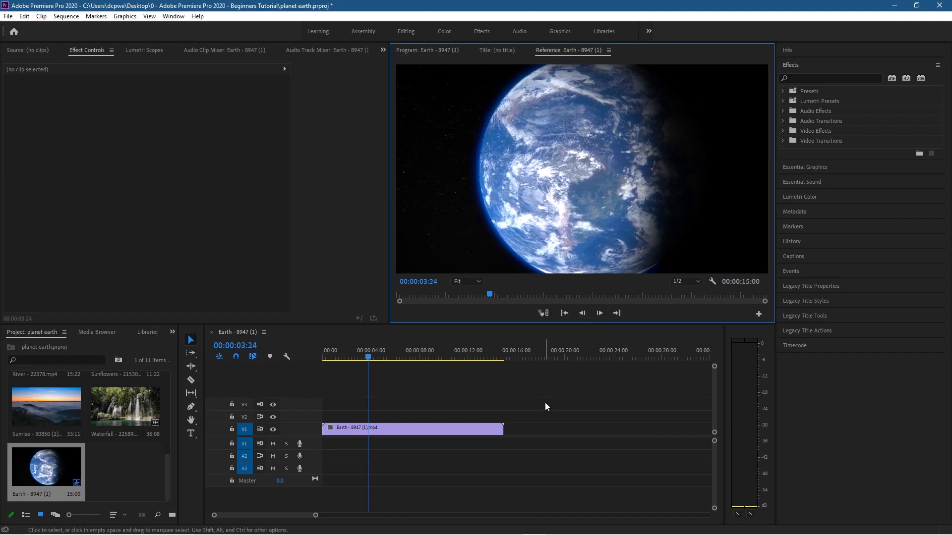
- Step the playhead forward and backward frame by frame, finishing at 00:00:04:00
key("Right")
key("Right")
key("Right")
key("Left")
key("Left")
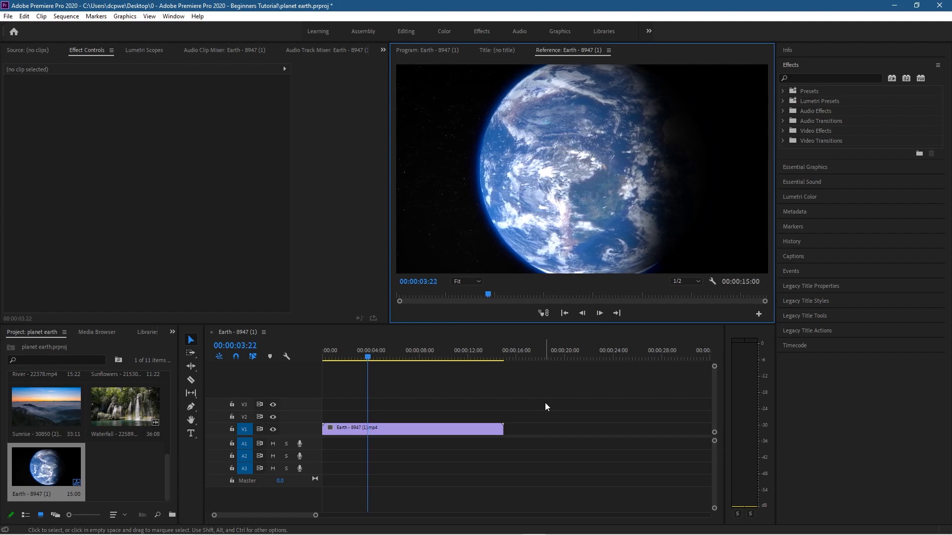
key("shift+4")
key("Right")
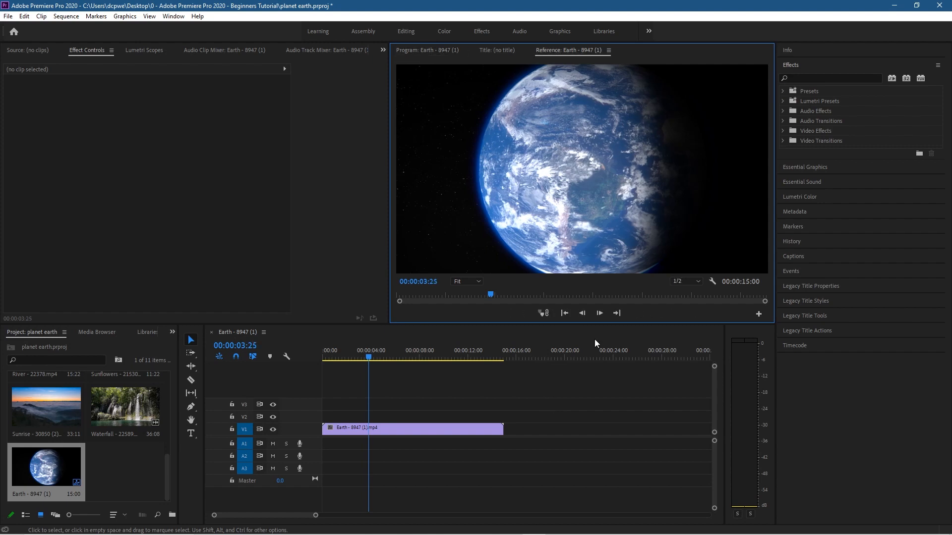
key("Right")
key("Right")
key("Right")
key("Right")
key("Right")
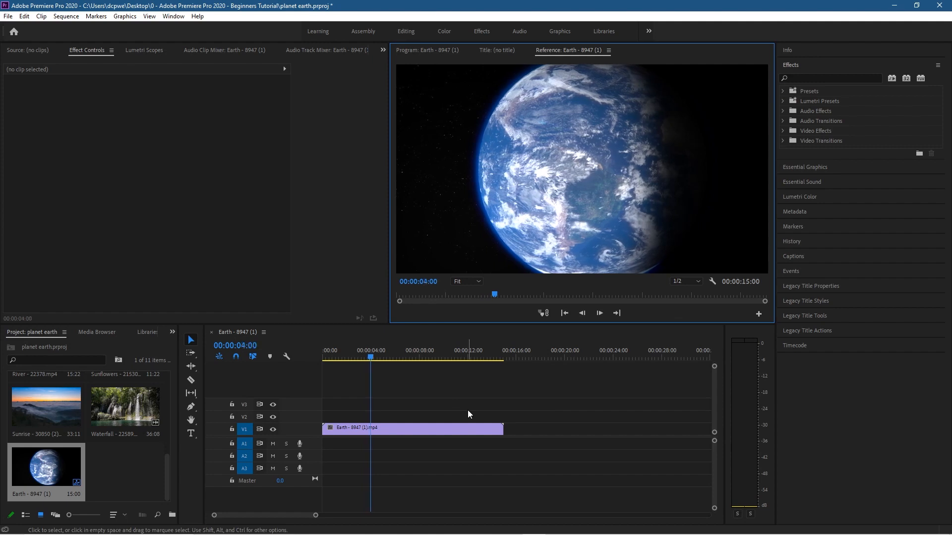
- Scrub the playhead along the timeline to 00:00:05:03 and play the sequence from there
left_click(372, 358)
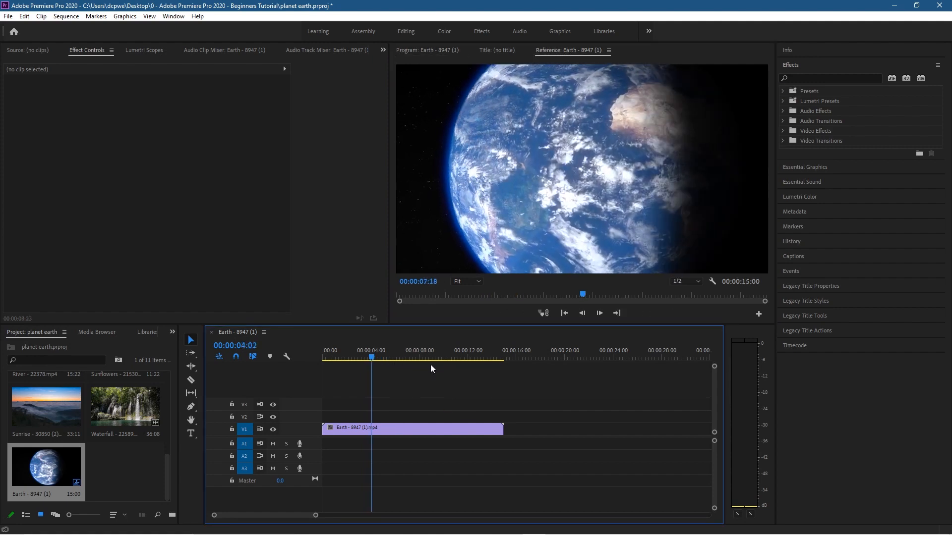
left_click(446, 364)
left_click(384, 365)
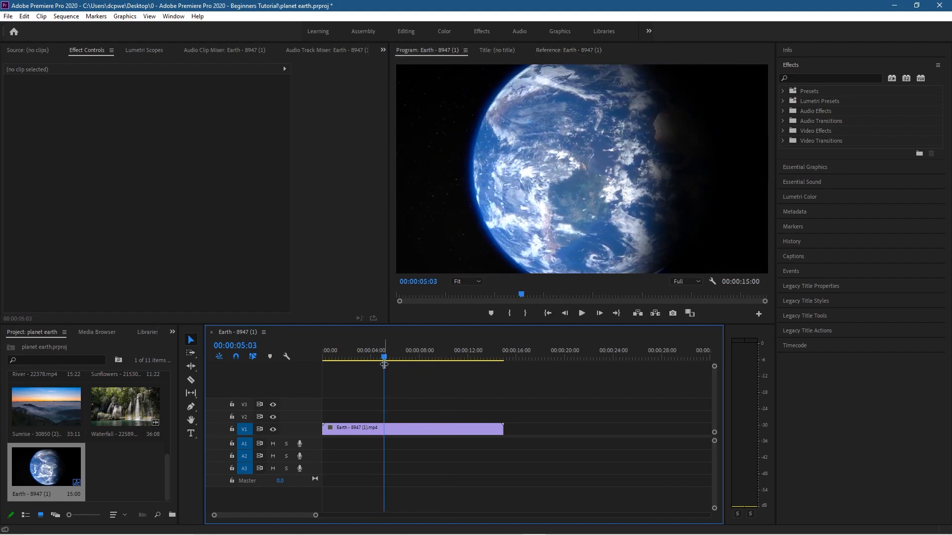
key("space")
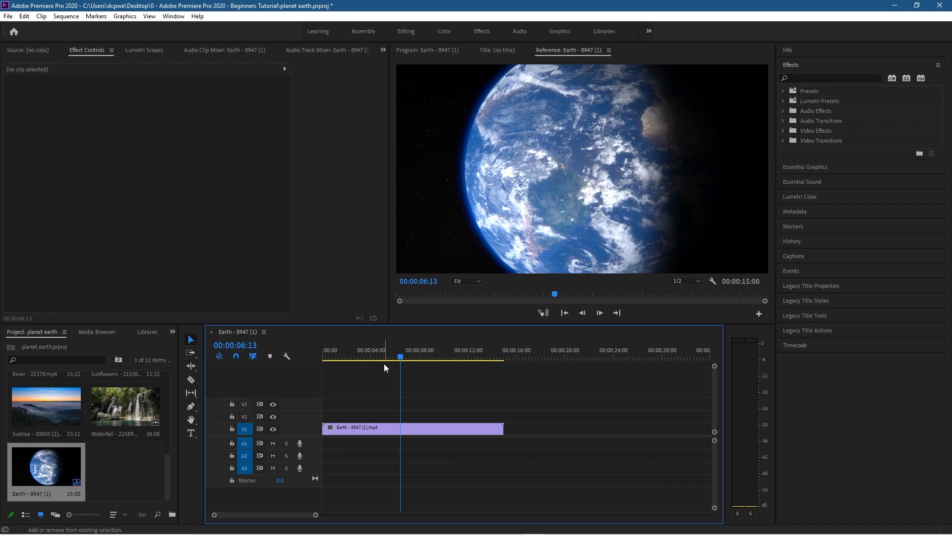
- Step the playhead back by single frames and larger jumps to 00:00:05:13, and resume playback
key("Left")
key("Left")
key("Left")
key("Left")
key("Left")
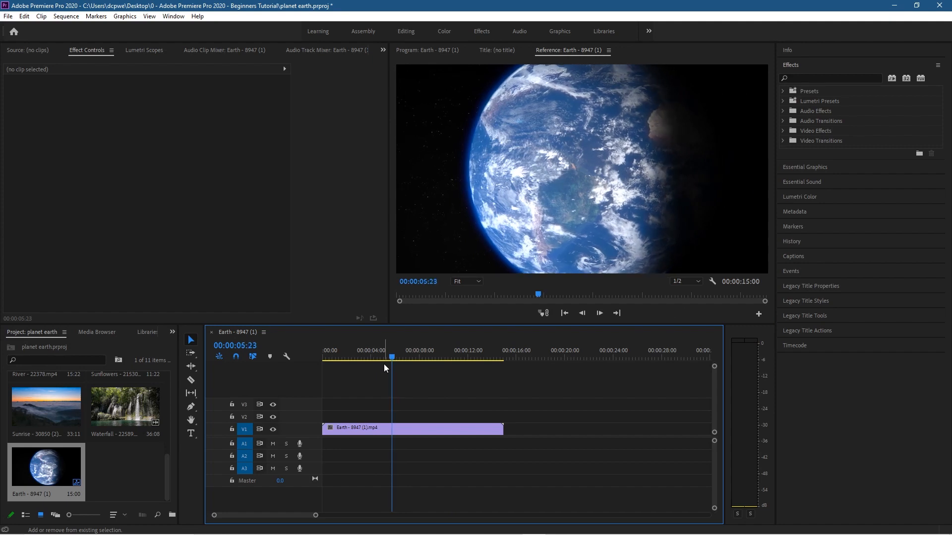
key("shift+Left")
key("shift+Left")
key("shift+Left")
key("shift+Left")
key("shift+Right")
key("shift+Right")
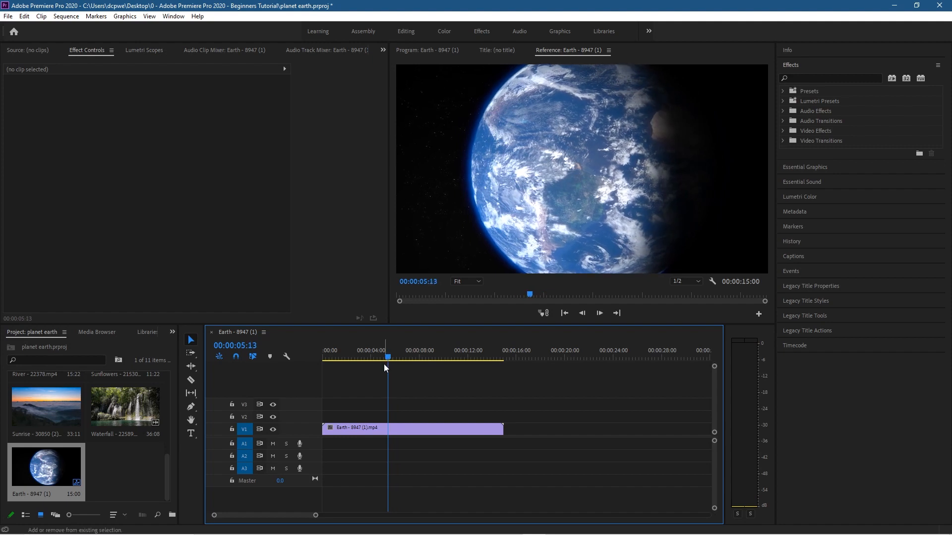
key("space")
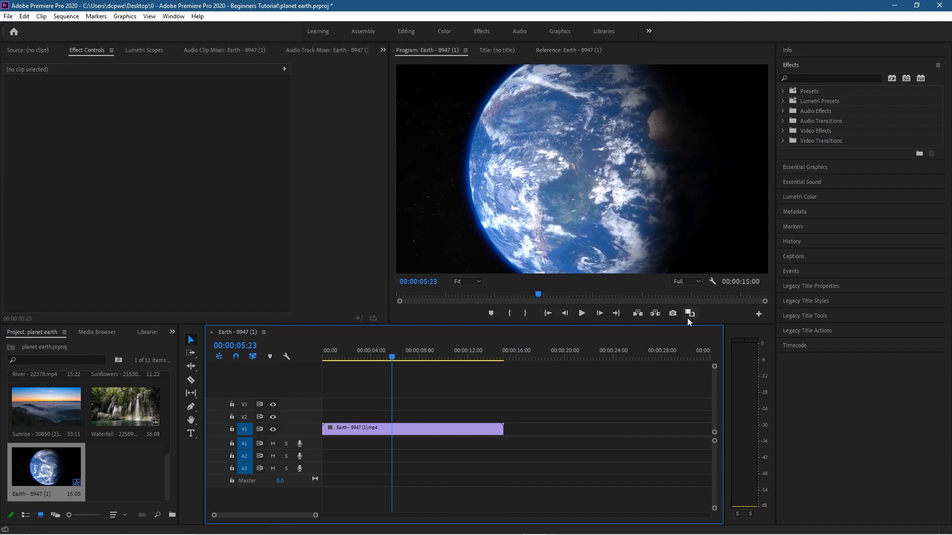
- Play the sequence from the Program monitor and return the playhead to 00:00:00:00
left_click(581, 314)
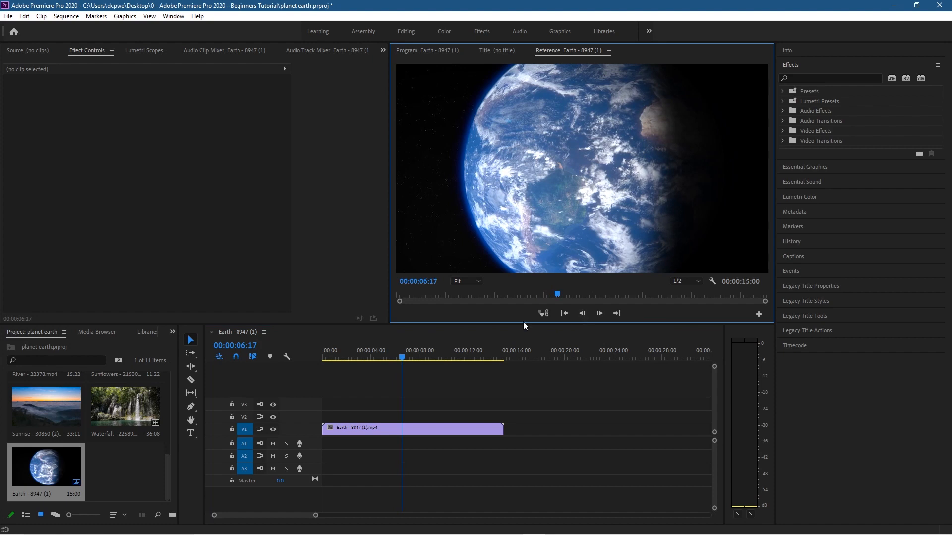
left_click_drag(404, 355, 398, 355)
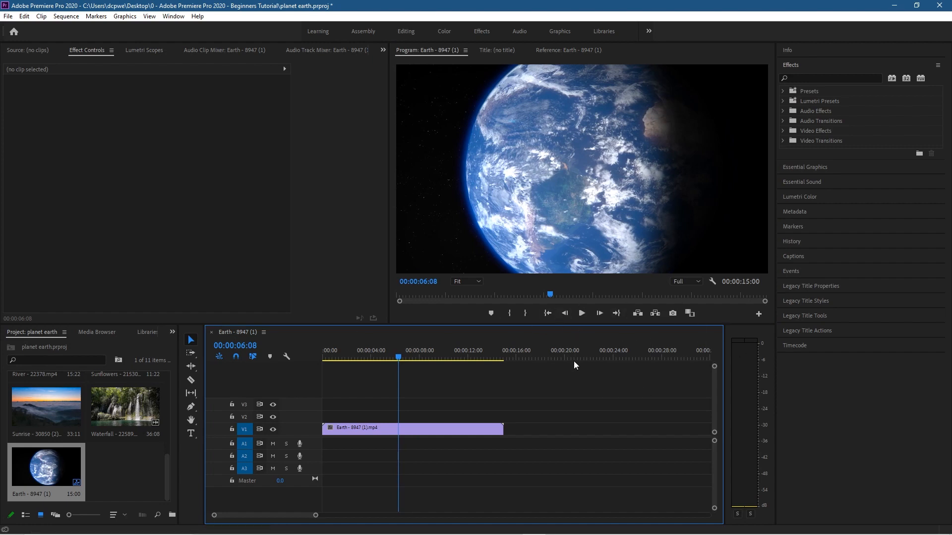
left_click_drag(399, 356, 306, 364)
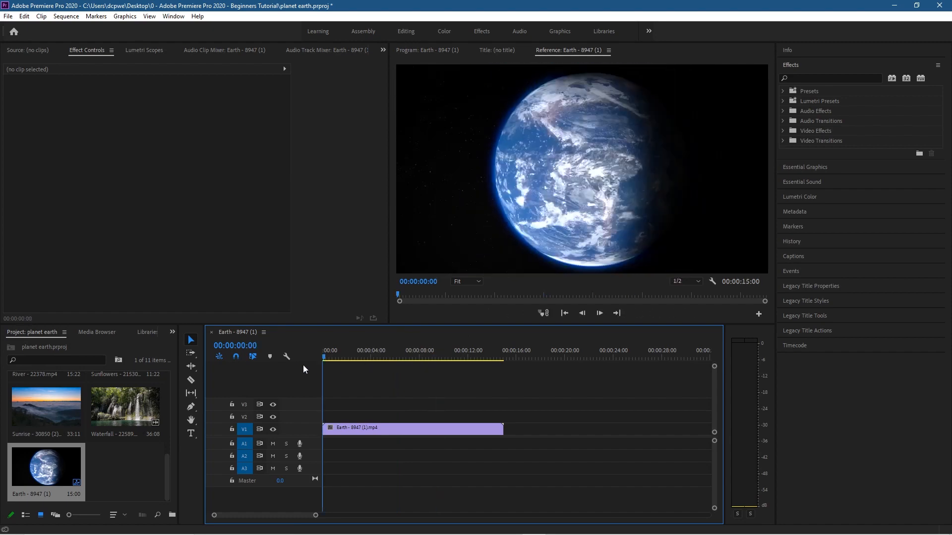
- Add the Aerial - 18390.mp4 clip to track V1 directly after the Earth clip
left_click(113, 480)
scroll(112, 479, "up", 5)
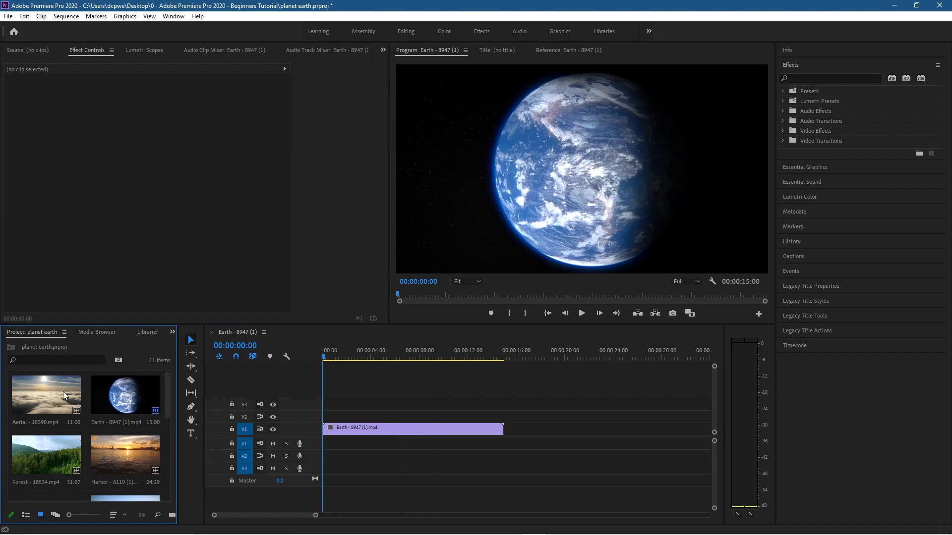
left_click_drag(42, 391, 504, 449)
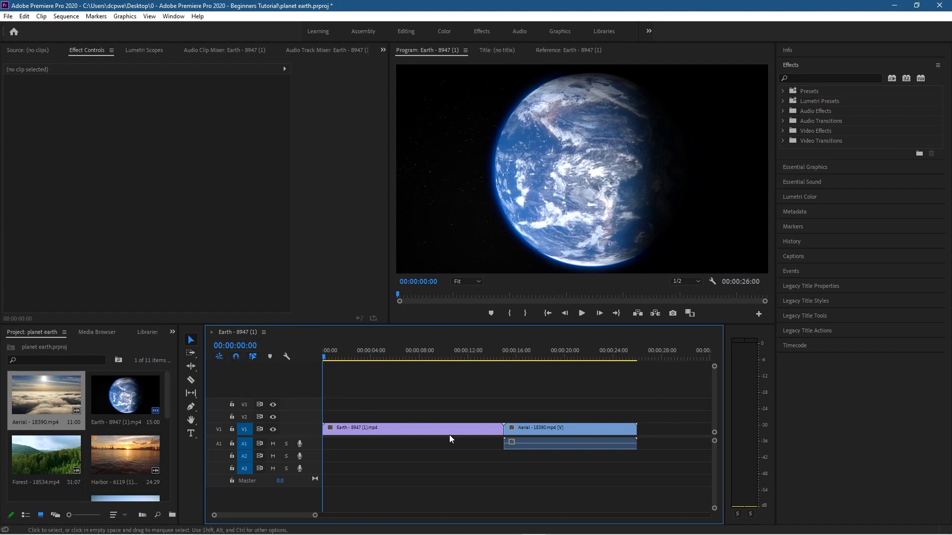
- Select the Aerial and Earth clips in turn to compare their video and audio parts
left_click_drag(540, 428, 577, 434)
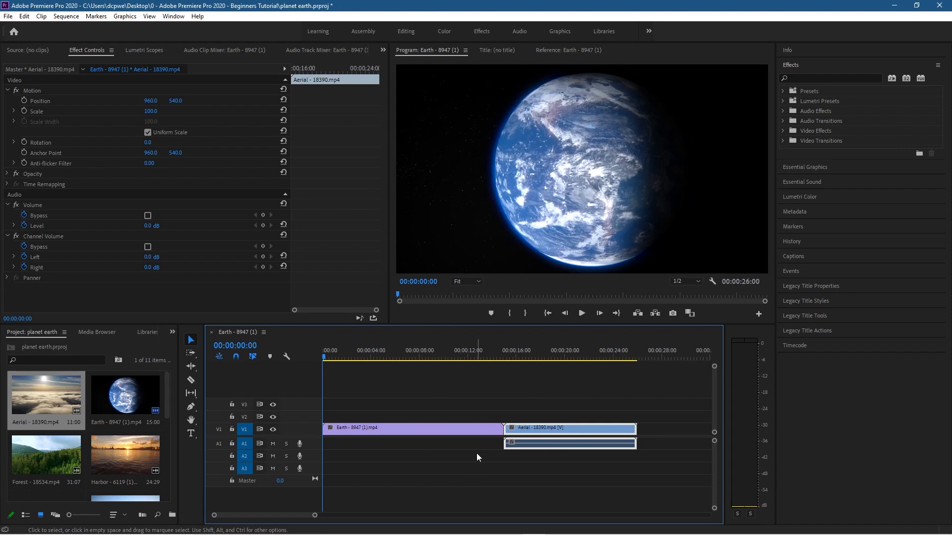
left_click(449, 464)
left_click(423, 434)
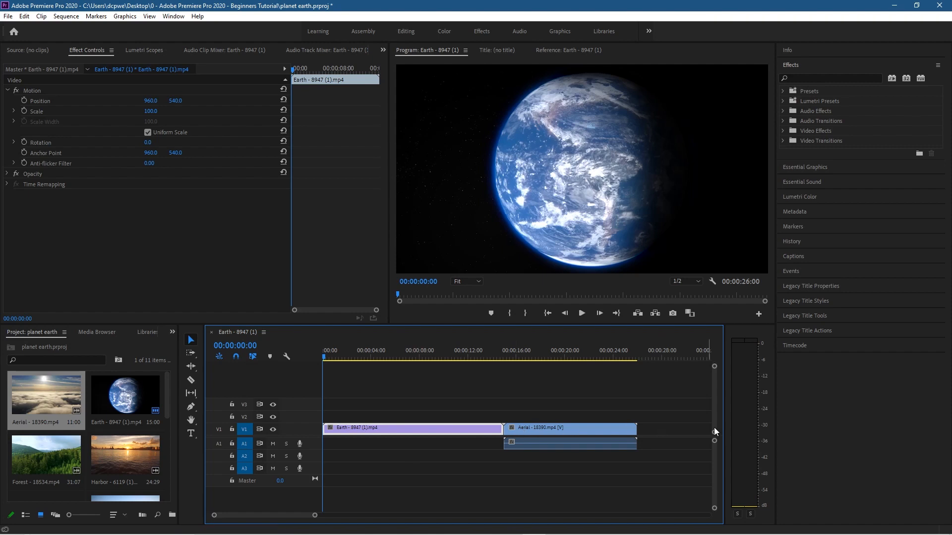
left_click(552, 431)
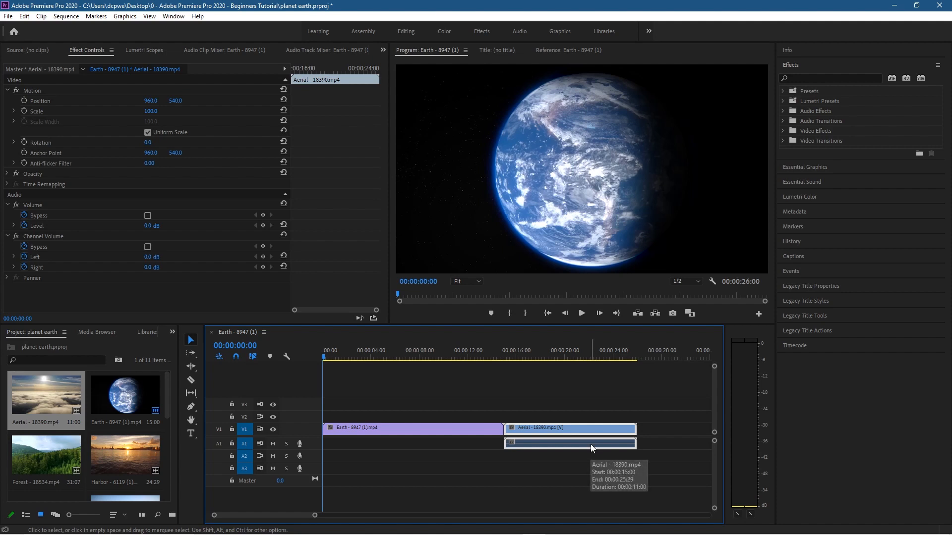
- Unlink the Aerial clip's audio from its video and select the audio part alone
right_click(563, 443)
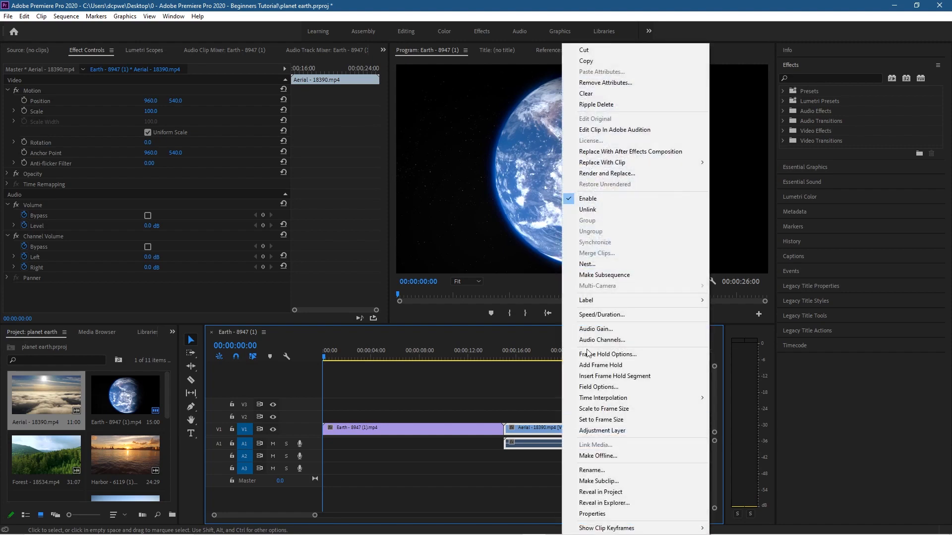
left_click(600, 210)
left_click(529, 441)
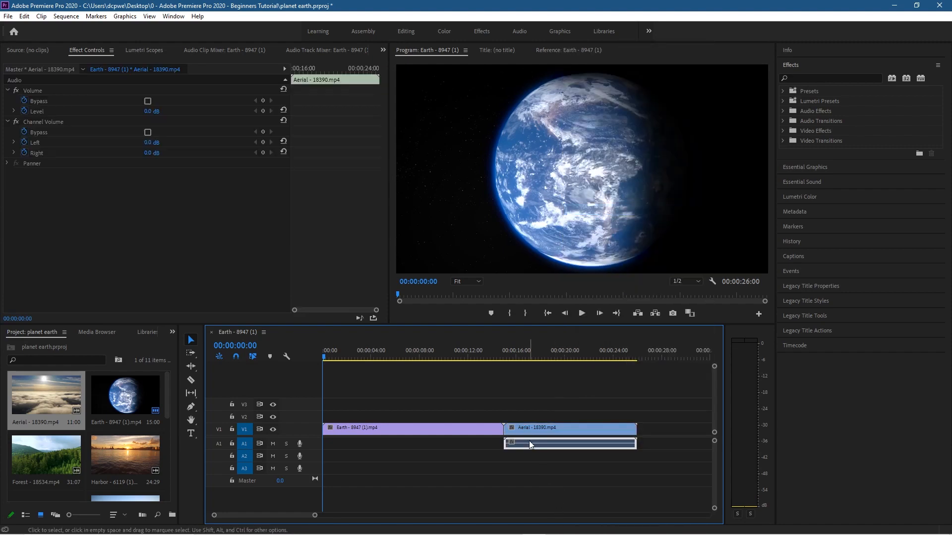
- Check that the Aerial clip's video and audio select separately, and delete its audio from track A1
left_click(526, 428)
left_click(528, 446)
left_click(525, 428)
left_click(529, 444)
left_click(558, 428)
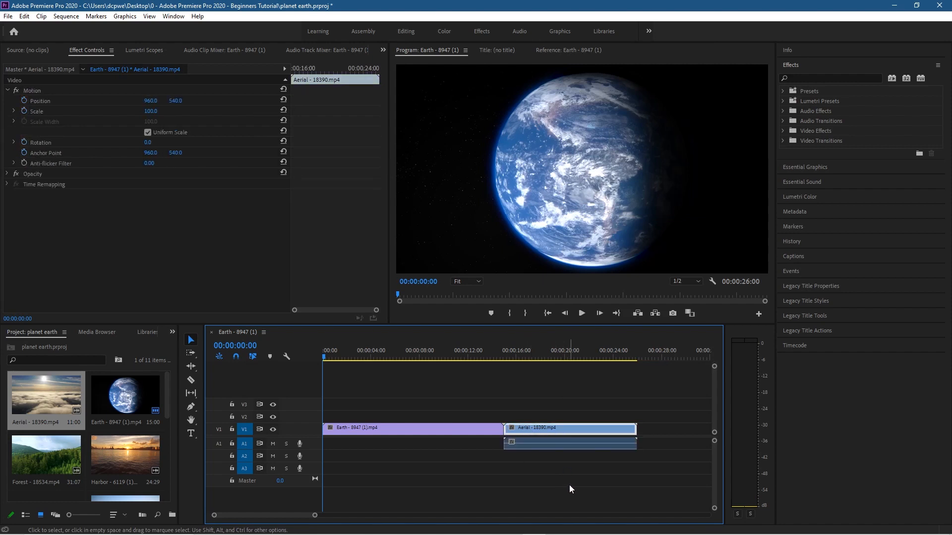
left_click(555, 439)
left_click(552, 430)
left_click(555, 441)
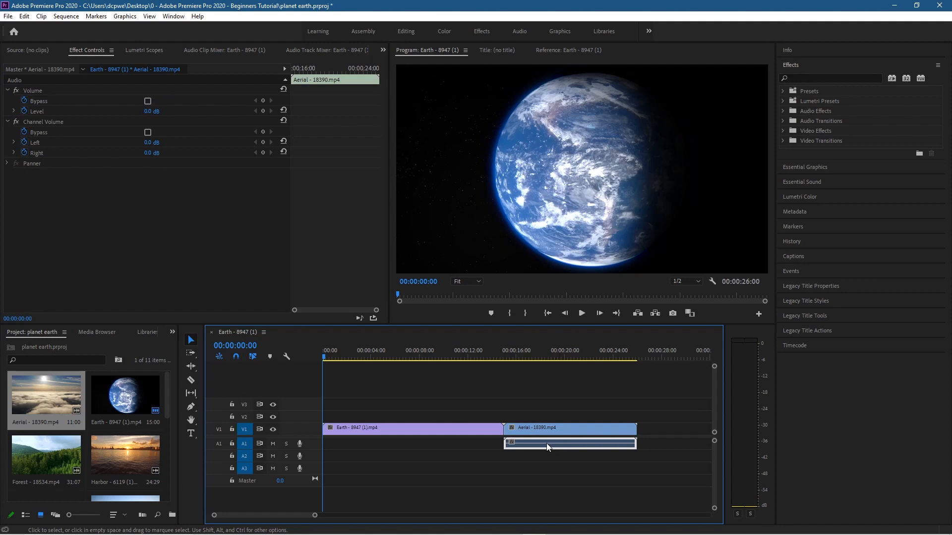
key("Delete")
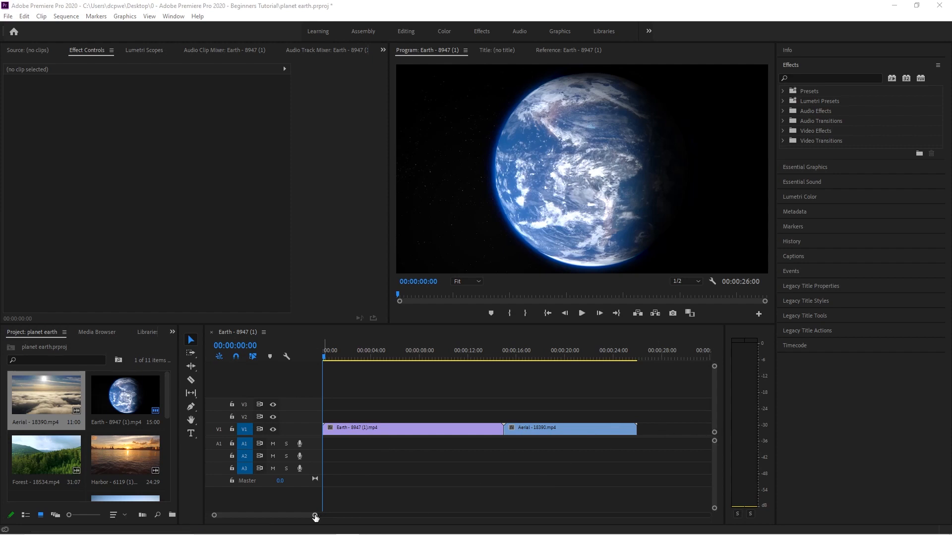
- Scrub through the two-clip sequence to 00:00:23:22 within the Aerial clip
left_click_drag(315, 517, 501, 521)
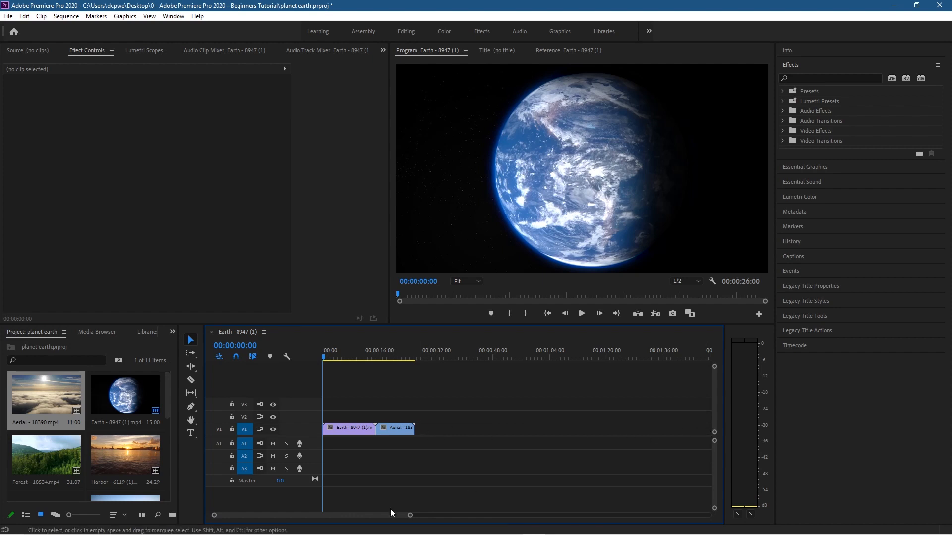
mouse_move(355, 516)
left_mouse_down()
mouse_move(538, 515)
mouse_move(353, 518)
left_mouse_up()
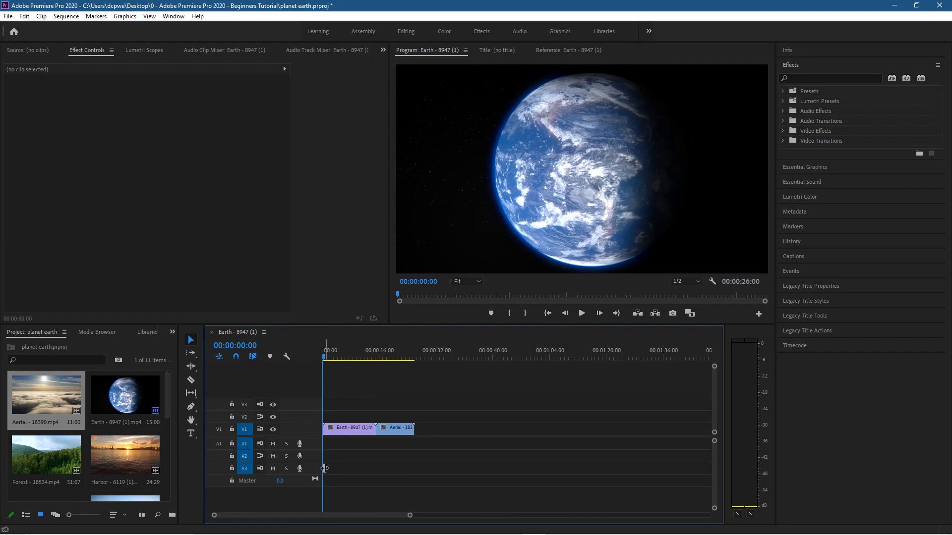
left_click_drag(412, 518, 437, 518)
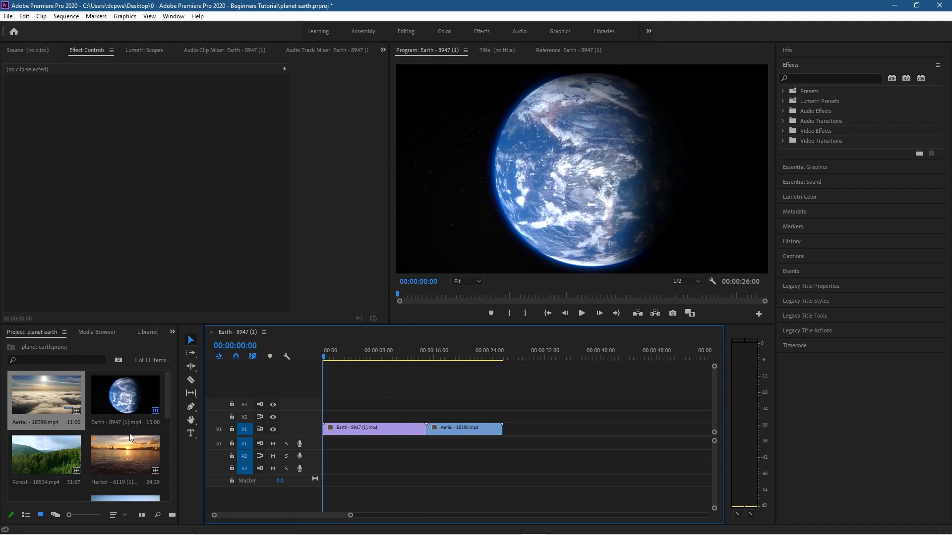
left_click_drag(404, 353, 490, 366)
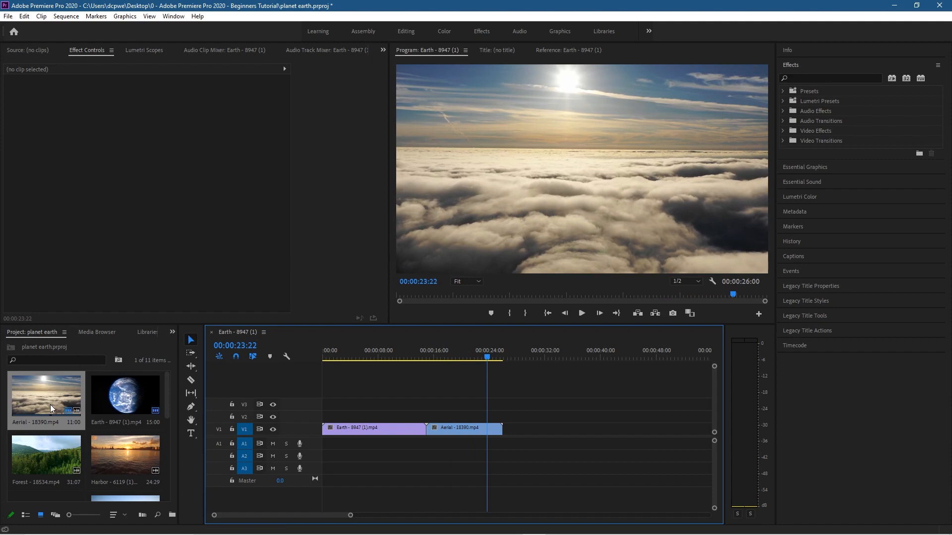
- Add the Forest - 18534.mp4 clip to track V1 directly after the Aerial clip
scroll(82, 445, "down", 5)
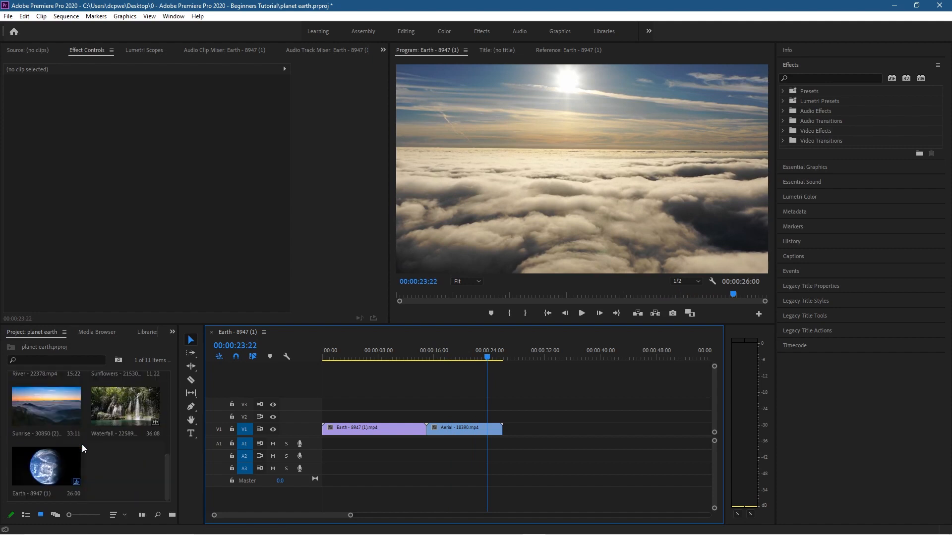
scroll(81, 444, "up", 5)
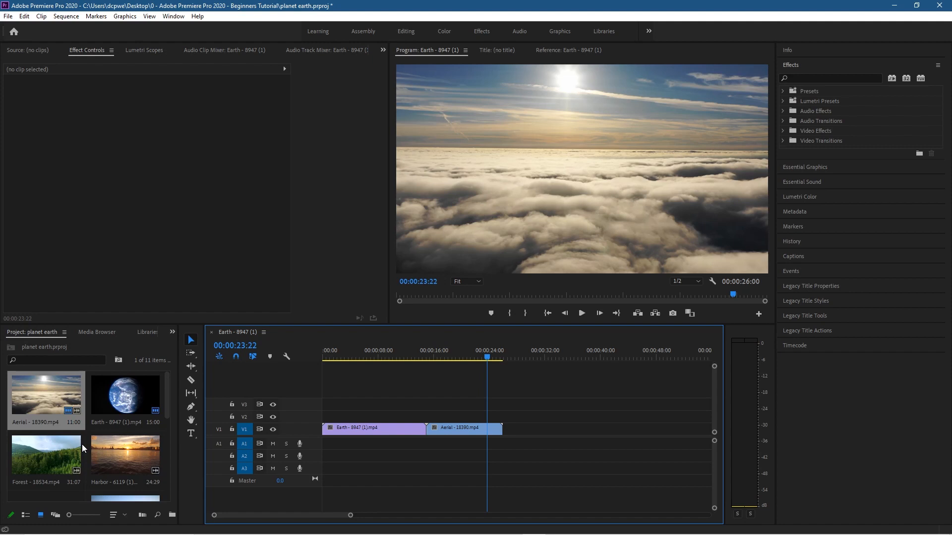
left_click_drag(34, 456, 506, 440)
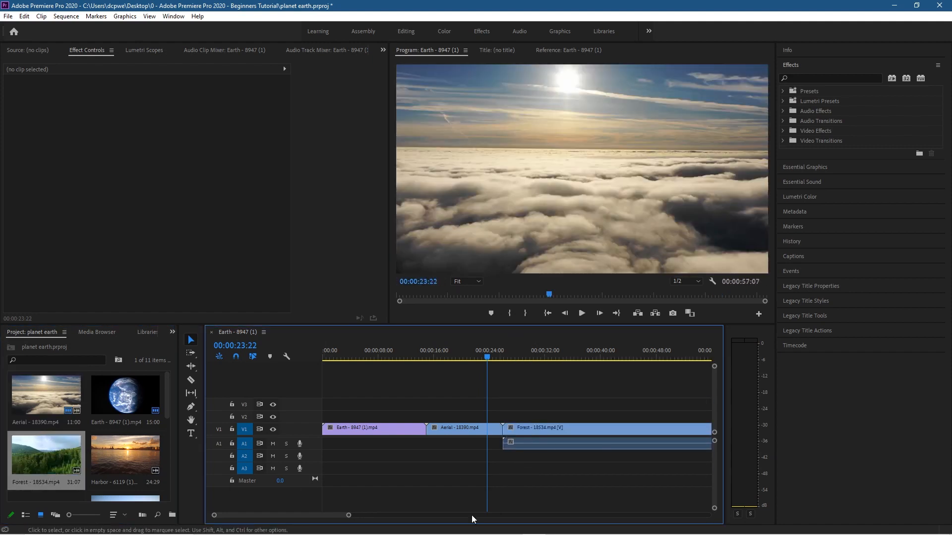
- Unlink the Forest clip's audio from its video and delete the audio from track A1
left_click_drag(305, 517, 319, 519)
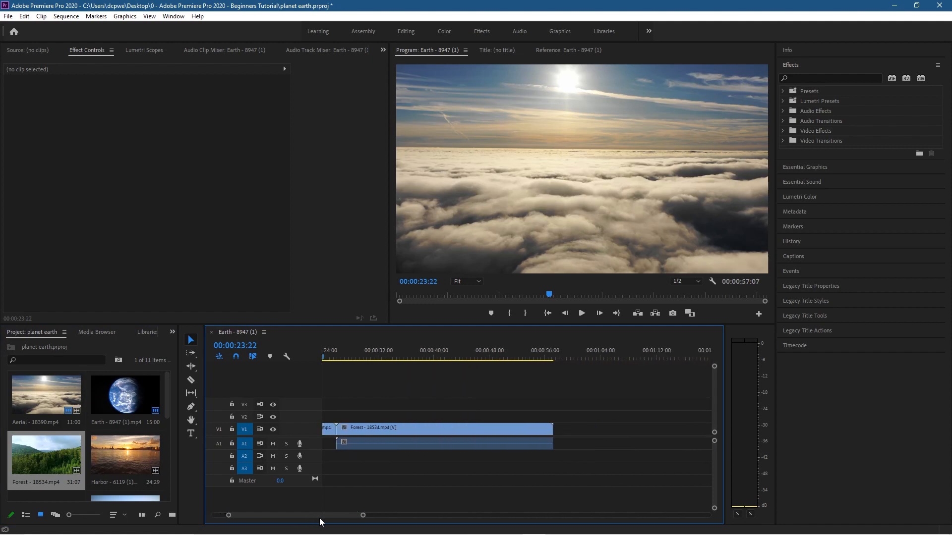
left_click(366, 446)
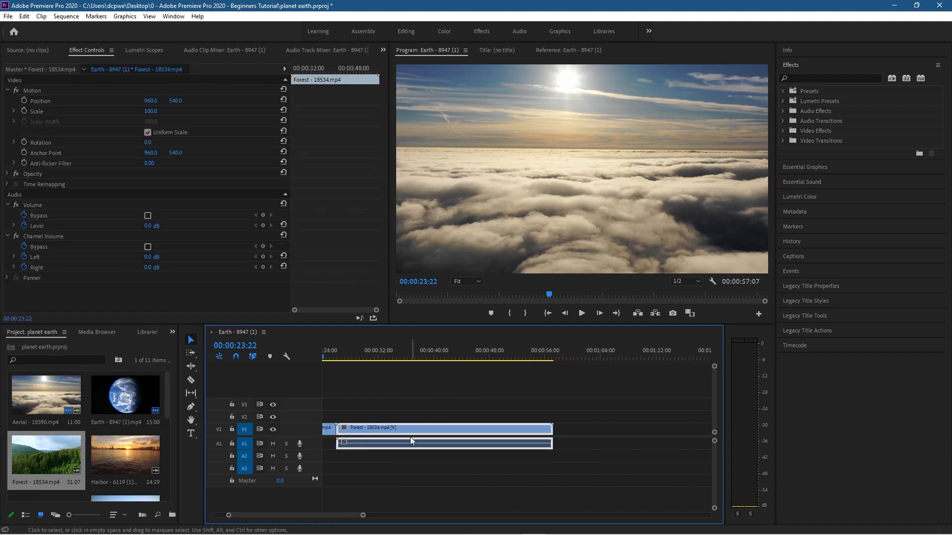
right_click(439, 442)
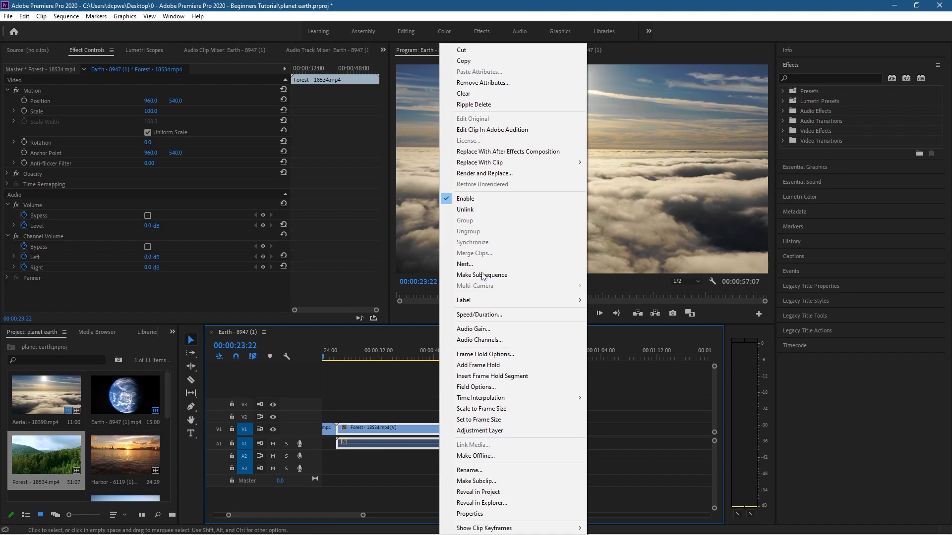
left_click(459, 213)
left_click(435, 443)
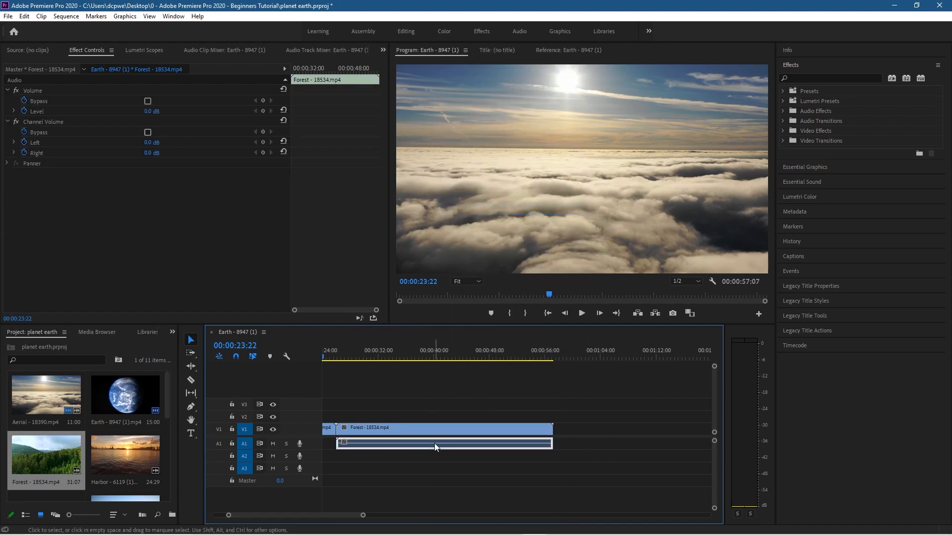
key("Delete")
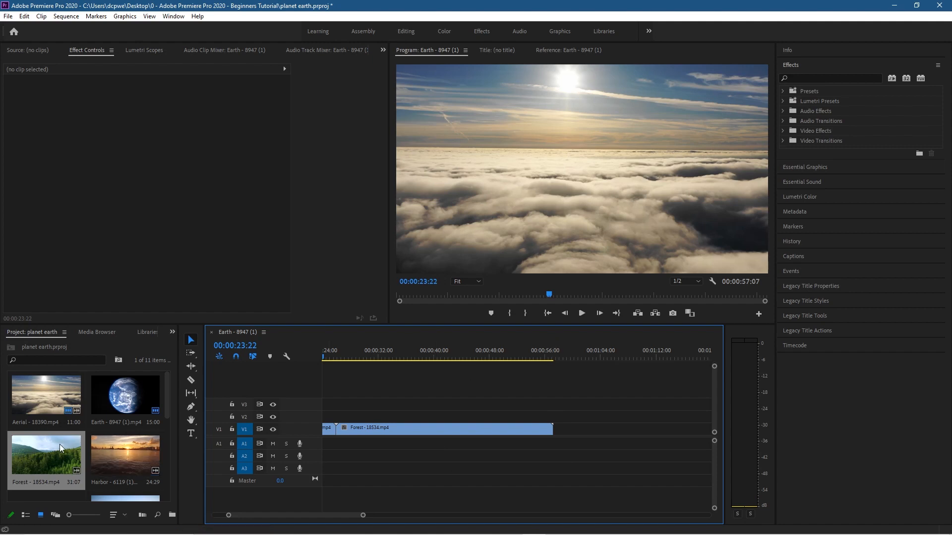
- Add the Harbor - 6119 (1).mp4 clip to track V1 directly after the Forest clip, and unlink and delete its audio
left_click(124, 455)
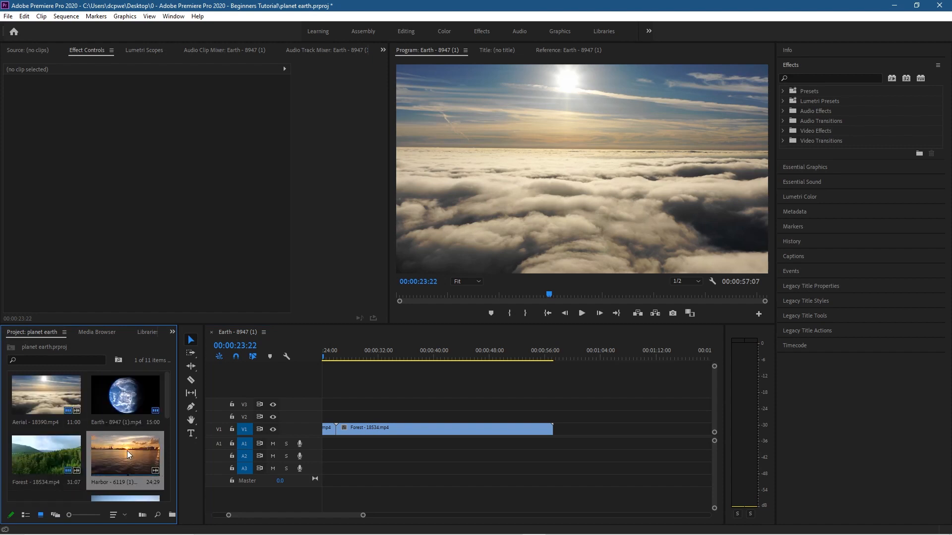
left_click_drag(122, 451, 576, 448)
left_click(578, 444)
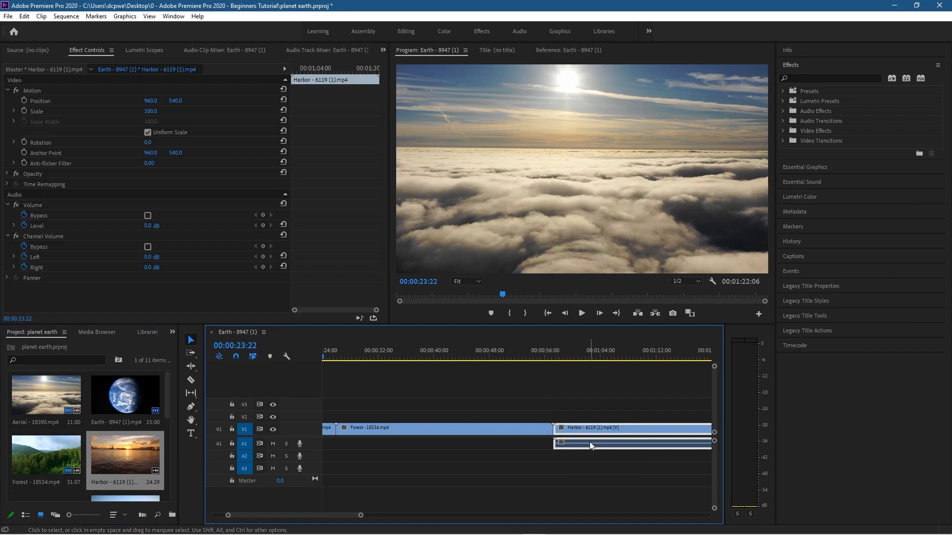
right_click(590, 442)
left_click(616, 209)
left_click(590, 445)
key("Delete")
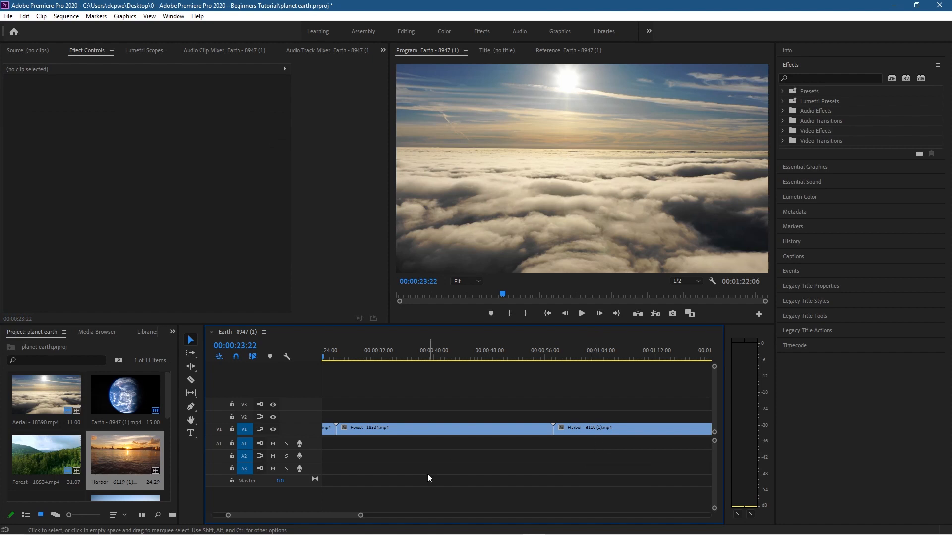
- Add the Mare - 22183 (1).mp4 clip to track V1 directly after the Harbor clip and unlink its audio from its video
left_click_drag(360, 515, 475, 513)
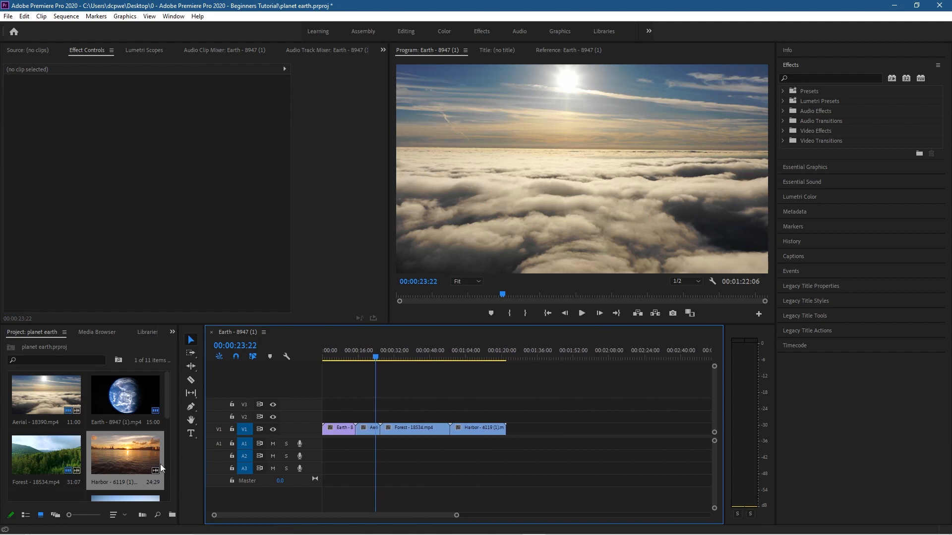
left_click(133, 454)
scroll(132, 454, "down", 1)
scroll(132, 454, "up", 1)
scroll(133, 454, "down", 1)
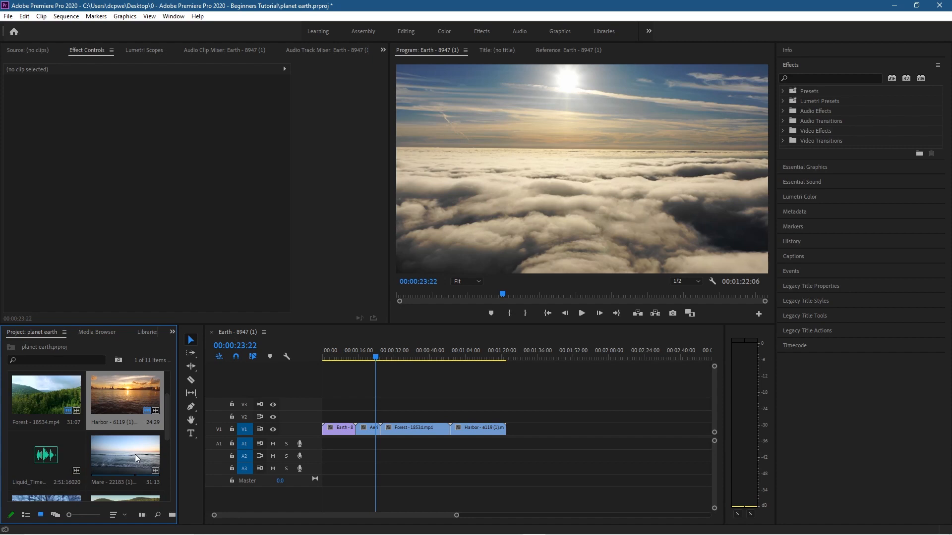
left_click_drag(130, 445, 514, 444)
left_click(514, 444)
right_click(519, 444)
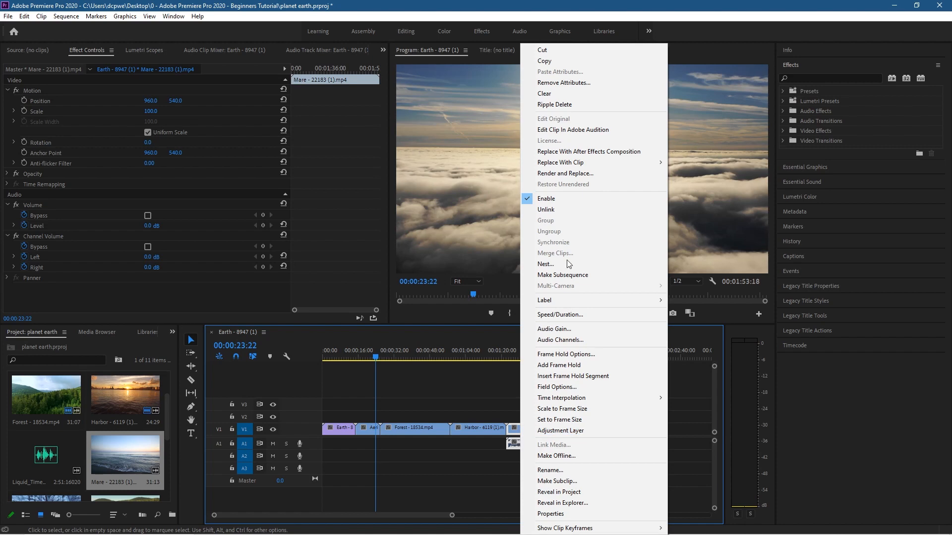
left_click(541, 210)
left_click(523, 441)
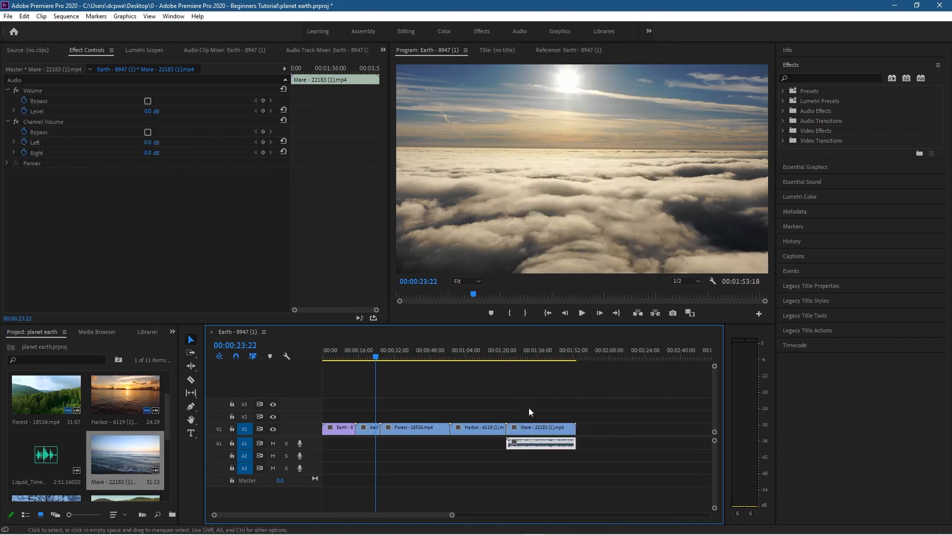
- Play the Mare clip from 00:01:30:24 to hear its sound, and delete its audio from track A1
left_click_drag(505, 353, 525, 356)
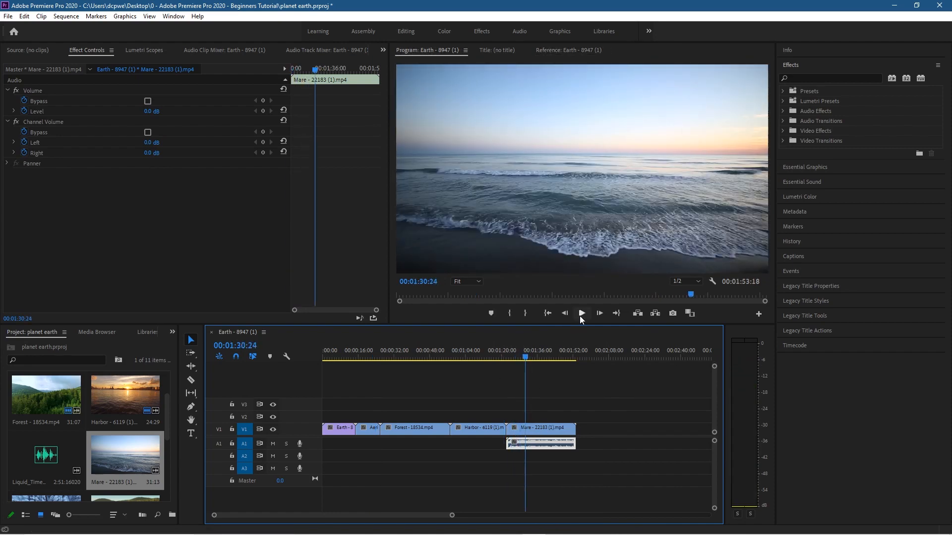
left_click(581, 314)
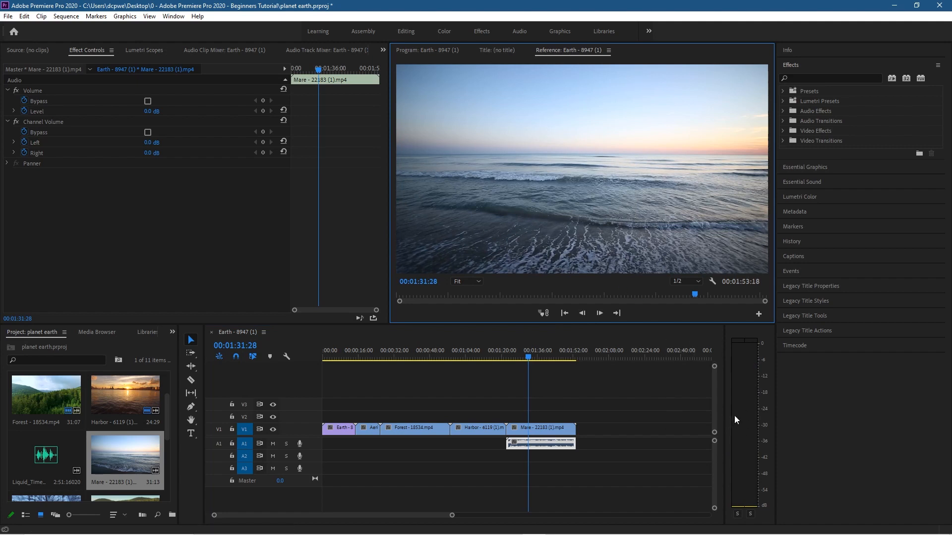
left_click(534, 443)
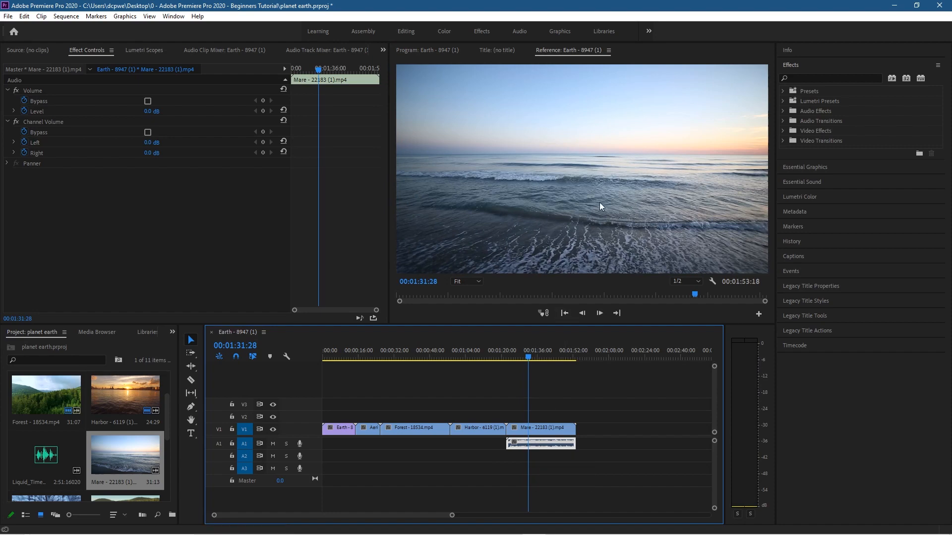
right_click(540, 447)
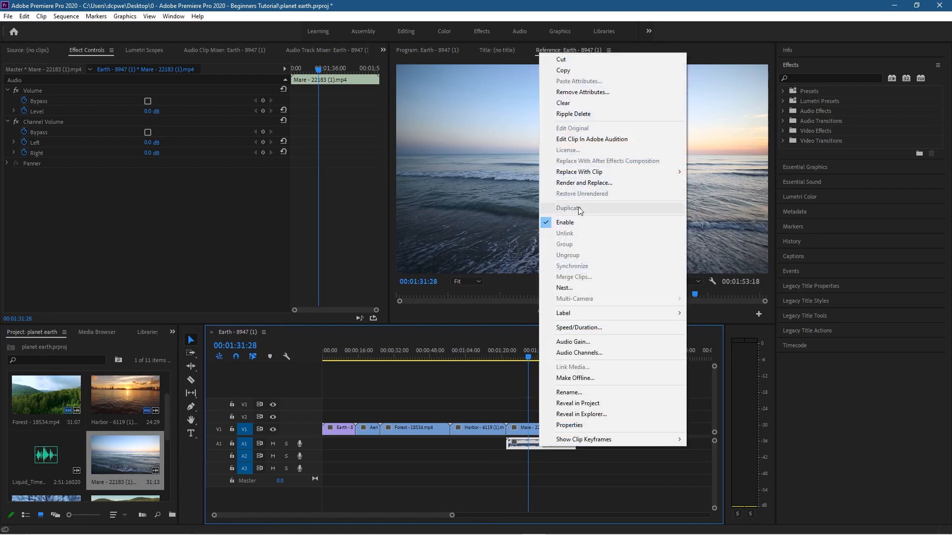
left_click(495, 490)
left_click(533, 443)
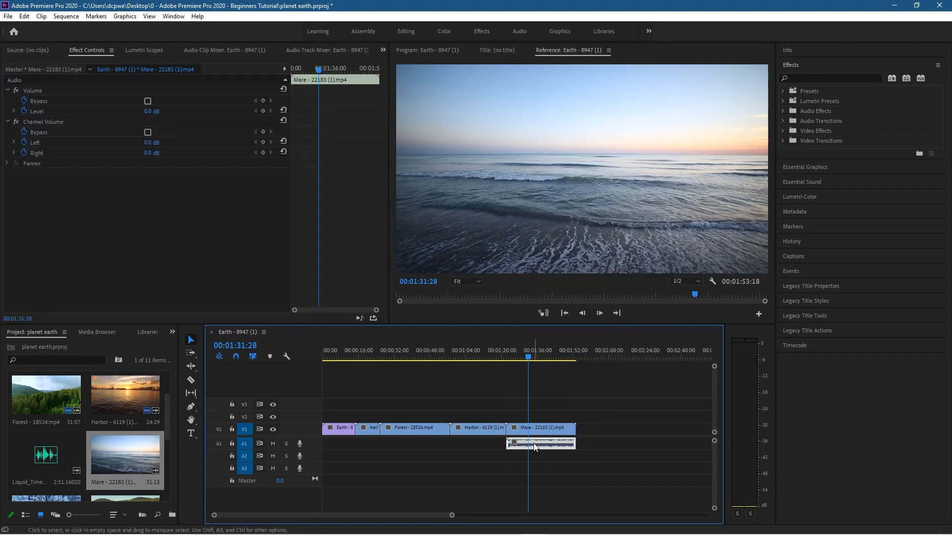
key("Delete")
- Add the Sunrise - 30850 (2).mp4 and River - 22378.mp4 clips to track V1, in that order, directly after the Mare clip
left_click(135, 454)
scroll(135, 454, "down", 2)
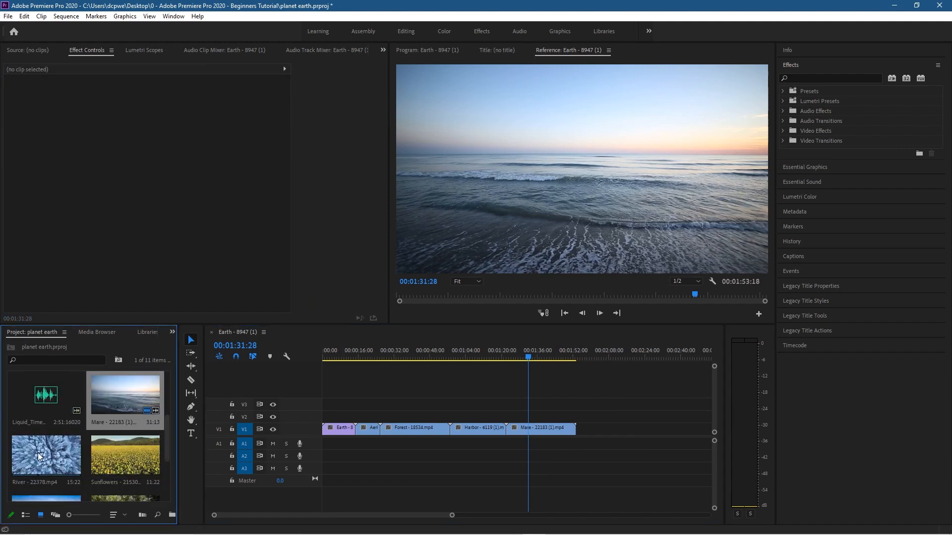
scroll(113, 454, "down", 1)
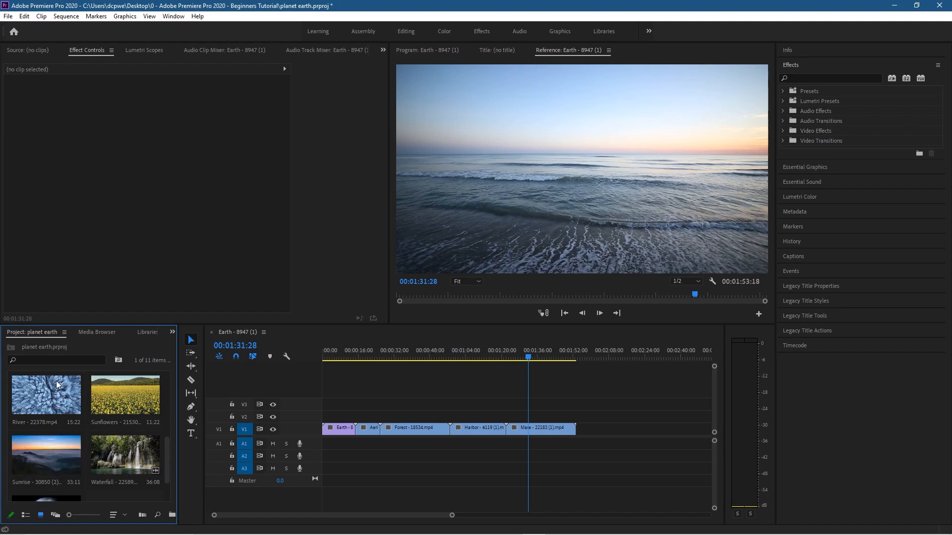
left_click_drag(43, 460, 583, 436)
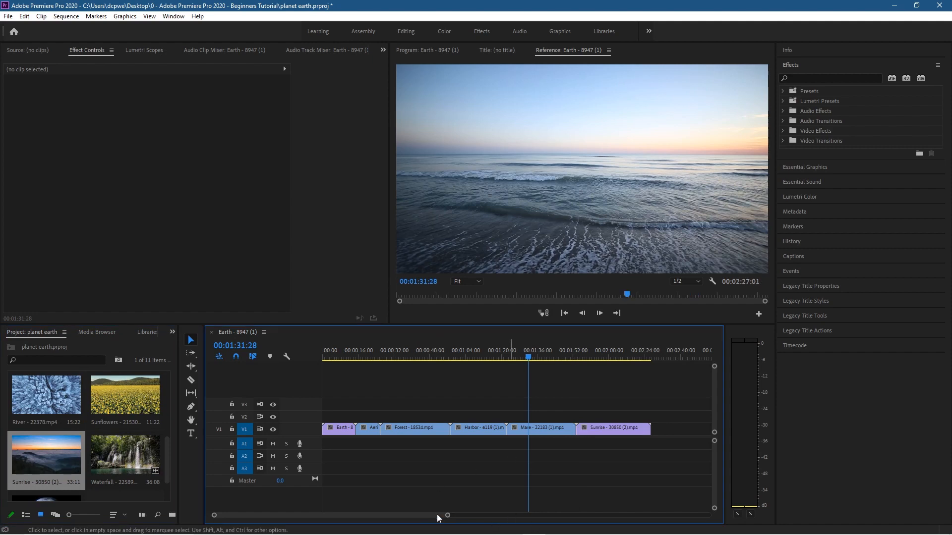
left_click_drag(418, 513, 445, 523)
left_click_drag(38, 395, 508, 437)
- Look through the remaining project clips and view the River clip in the sequence at 00:02:34:13
left_click_drag(165, 454, 161, 476)
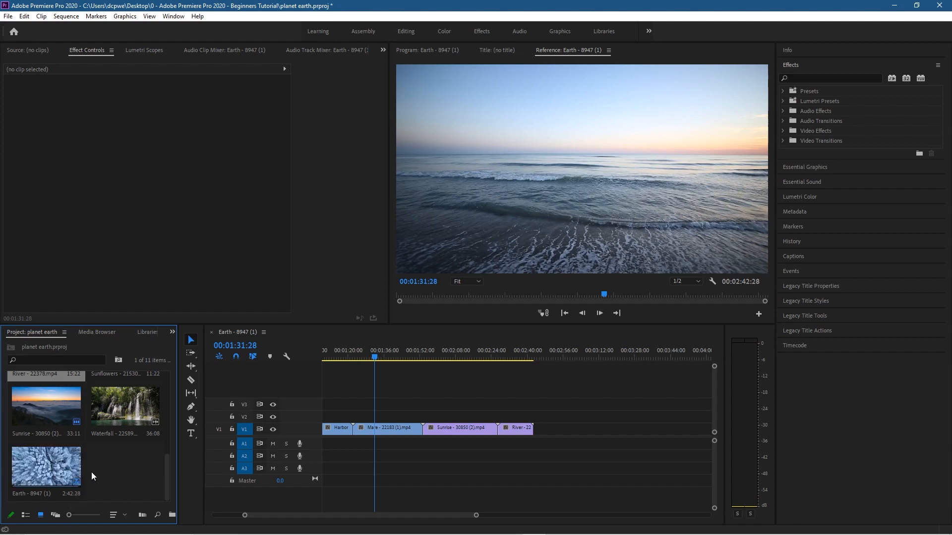
mouse_move(174, 470)
left_mouse_down()
mouse_move(180, 377)
mouse_move(179, 461)
mouse_move(158, 478)
left_mouse_up()
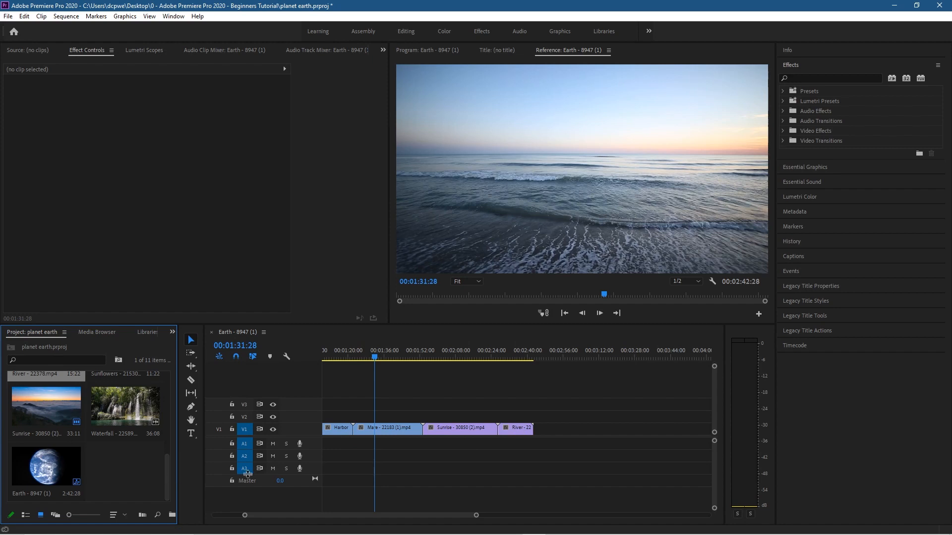
left_click(516, 353)
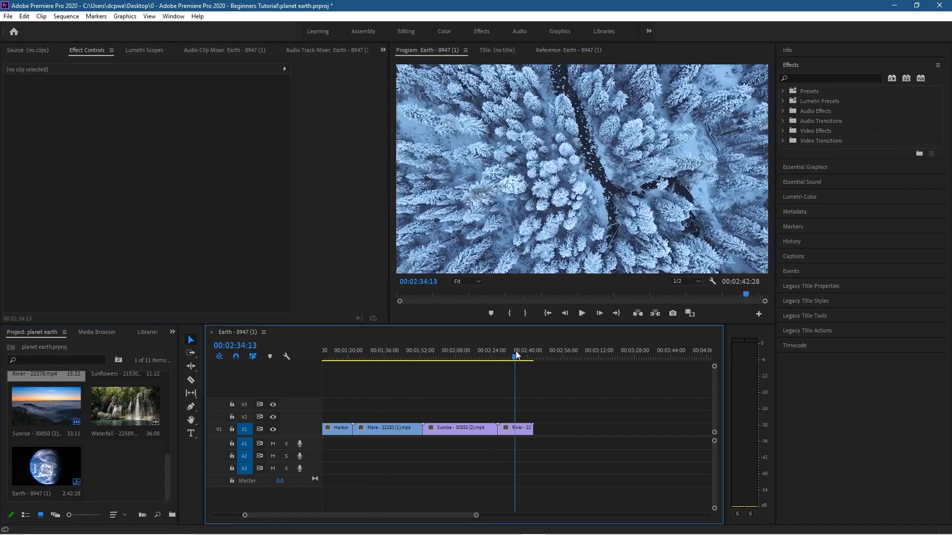
left_click(145, 448)
scroll(124, 460, "up", 1)
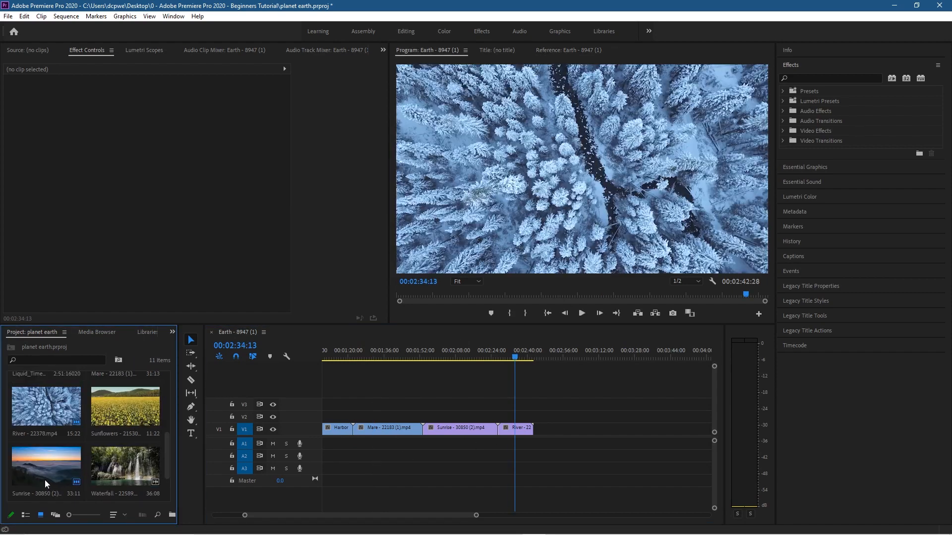
left_click_drag(42, 464, 534, 438)
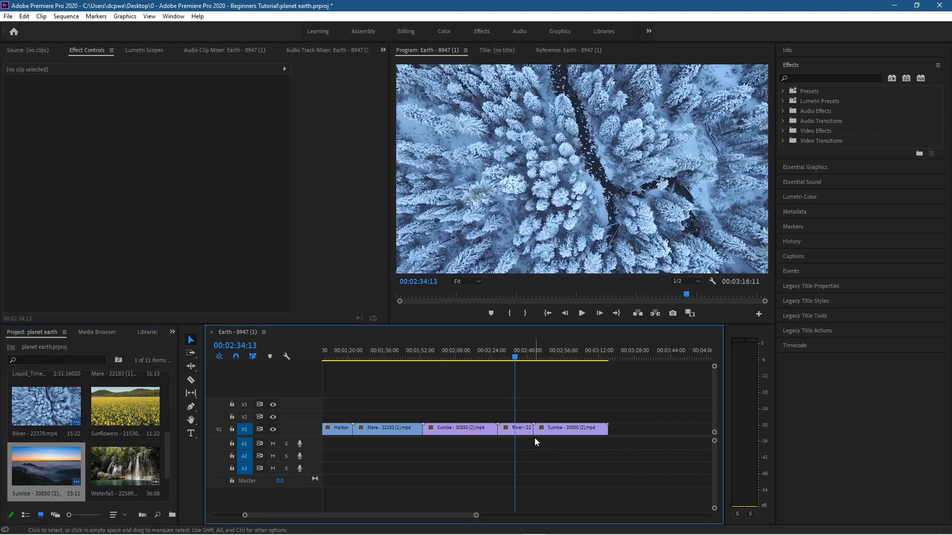
left_click_drag(474, 358, 579, 379)
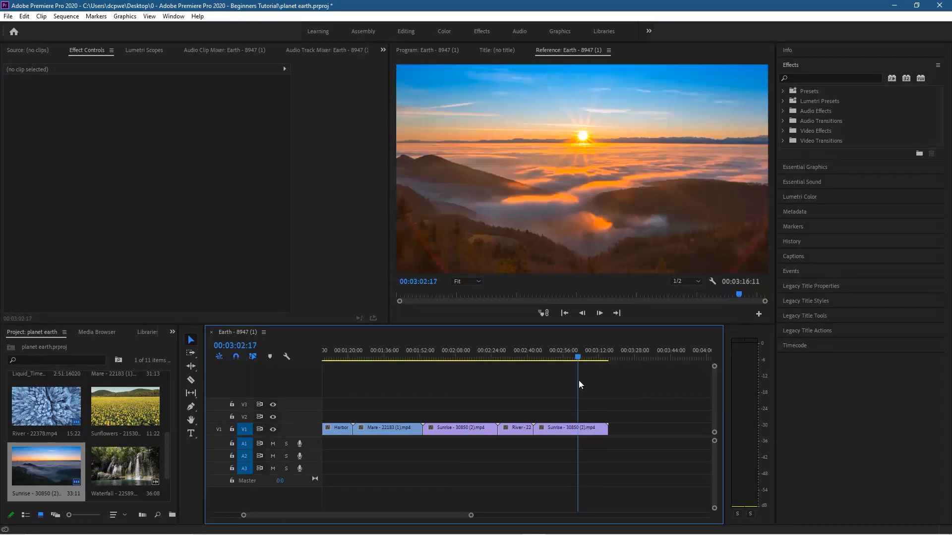
left_click(575, 426)
key("Delete")
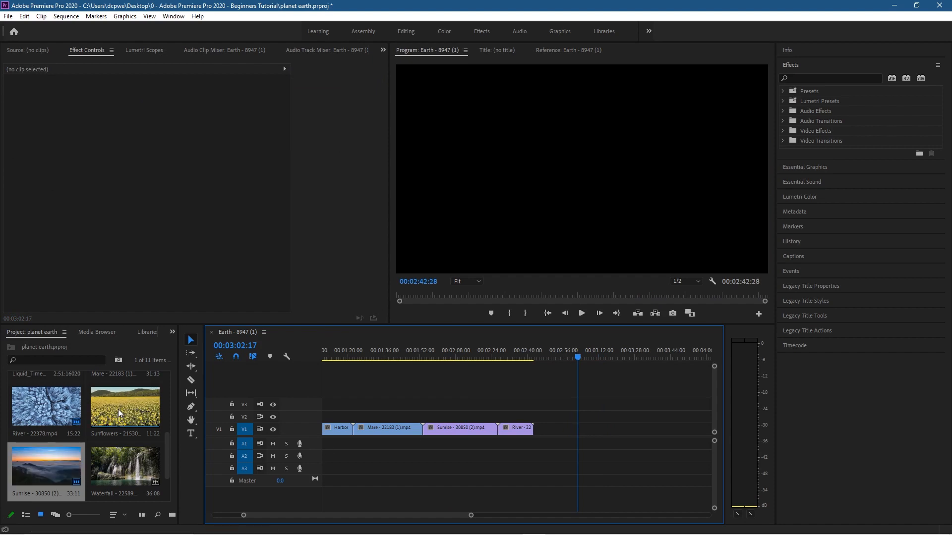
- Add the Sunflowers clip directly after the River clip on track V1, followed by the Waterfall - 22589.mp4 clip
scroll(110, 472, "down", 2)
scroll(115, 471, "up", 2)
left_click_drag(127, 412, 541, 441)
left_click_drag(132, 469, 564, 451)
- Unlink the Waterfall clip's audio from its video and delete the audio from track A1
left_click(597, 447)
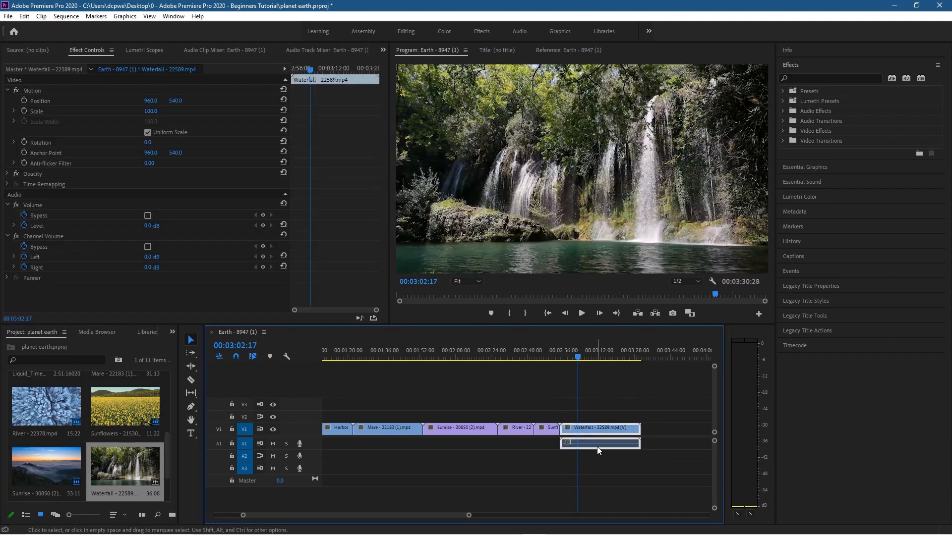
right_click(597, 447)
left_click(613, 210)
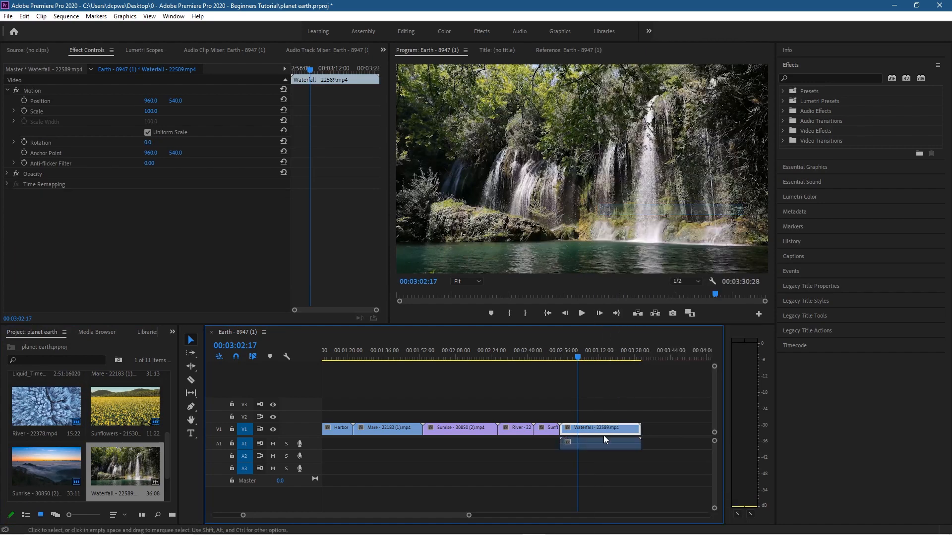
left_click(604, 444)
key("Delete")
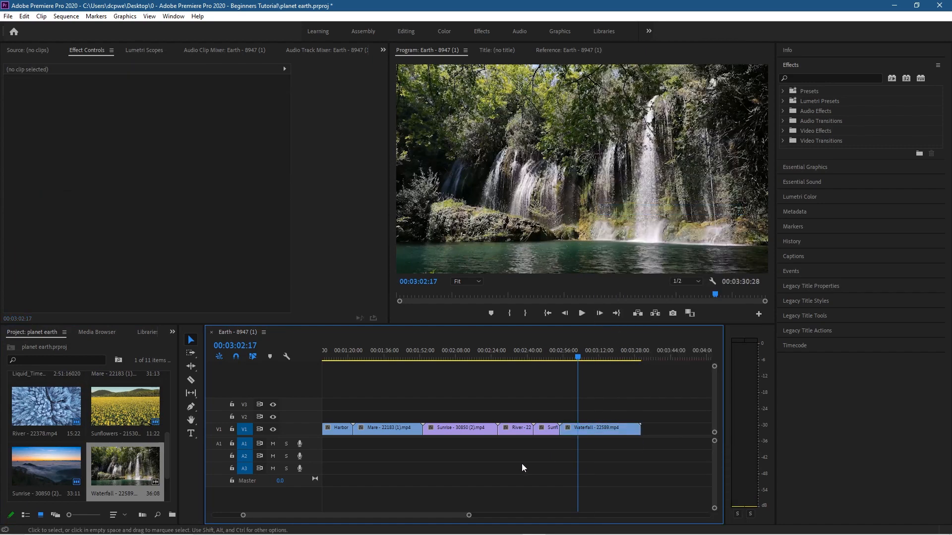
- Add the Earth - 8947 (1).mp4 clip again at the end of track V1, directly after the Waterfall clip, and select it
left_click_drag(399, 515, 414, 523)
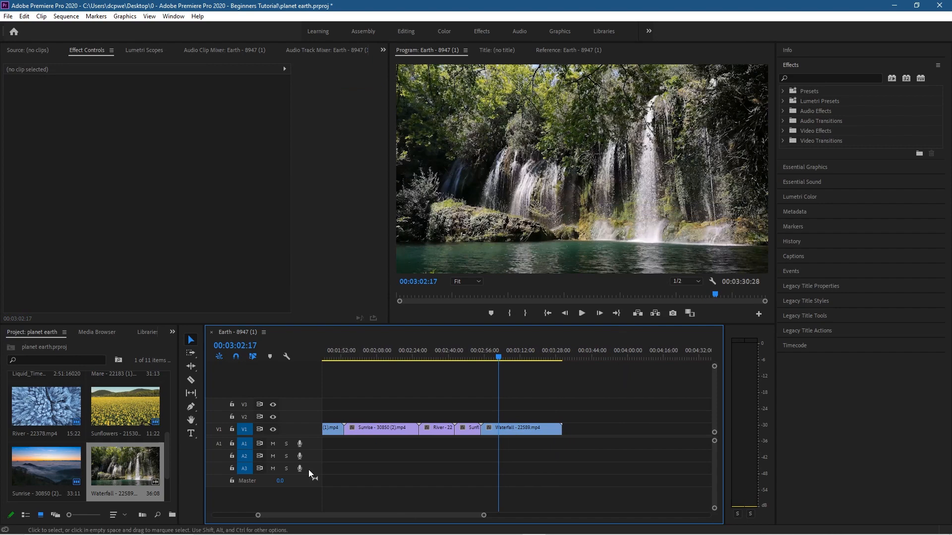
left_click(127, 471)
scroll(127, 471, "up", 5)
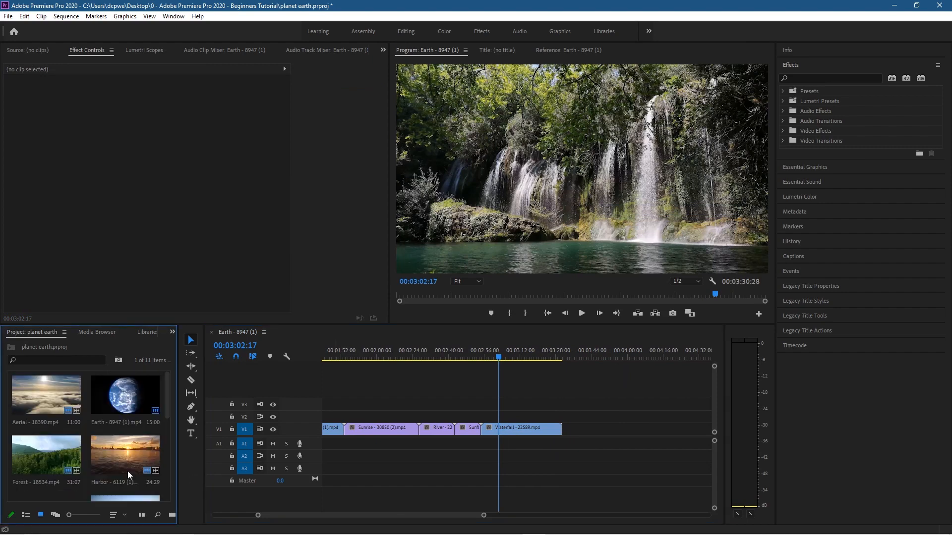
left_click_drag(143, 397, 572, 429)
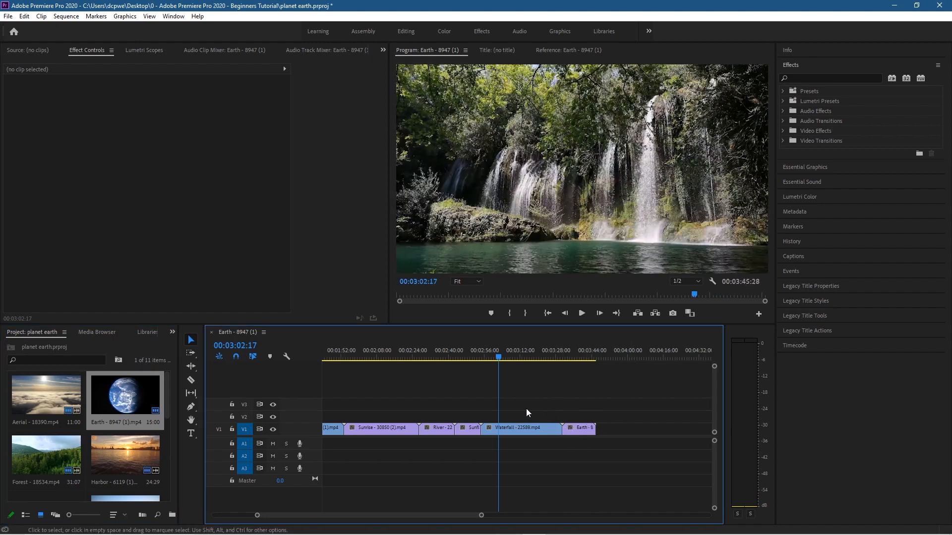
left_click(578, 430)
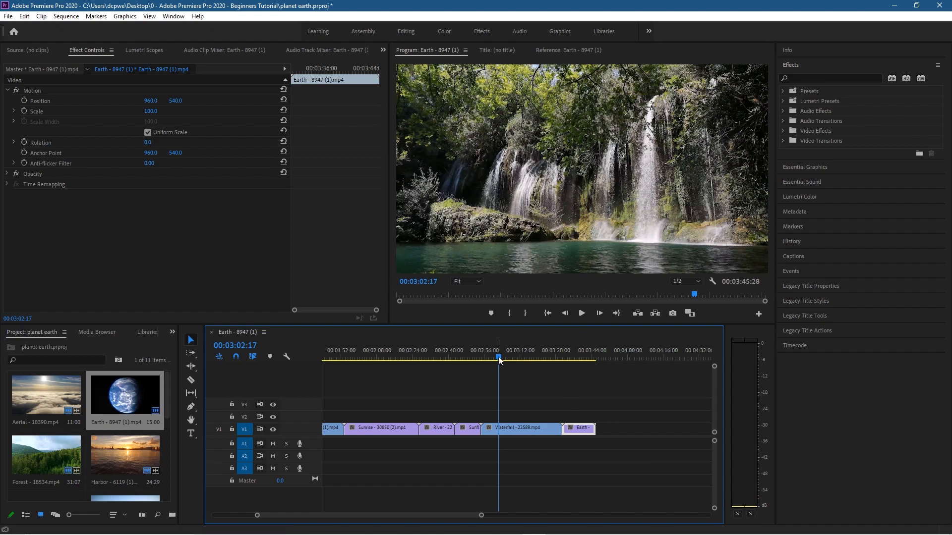
- Return the playhead to 00:00:00:00 and open the first Earth clip in the Source Monitor, scrubbing it to 00:00:10:00
left_click_drag(498, 356, 90, 387)
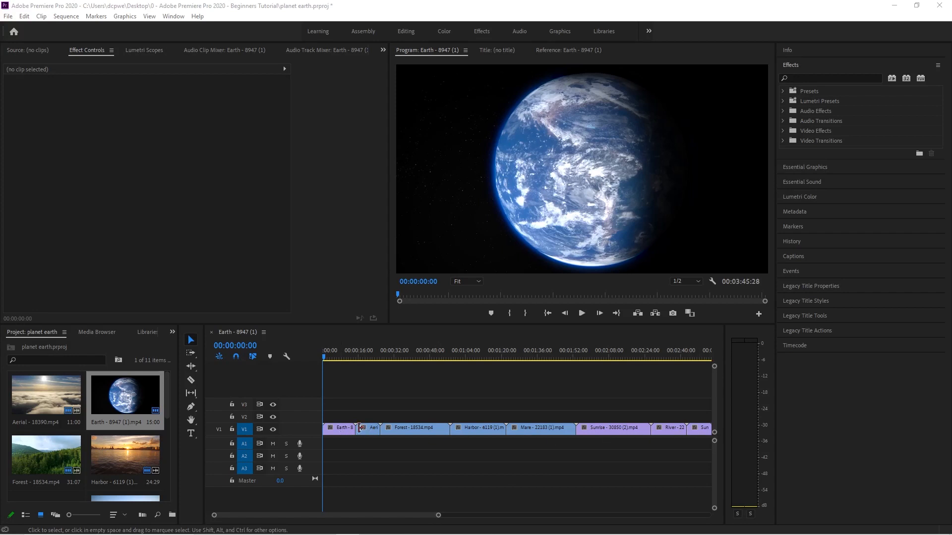
left_click(338, 428)
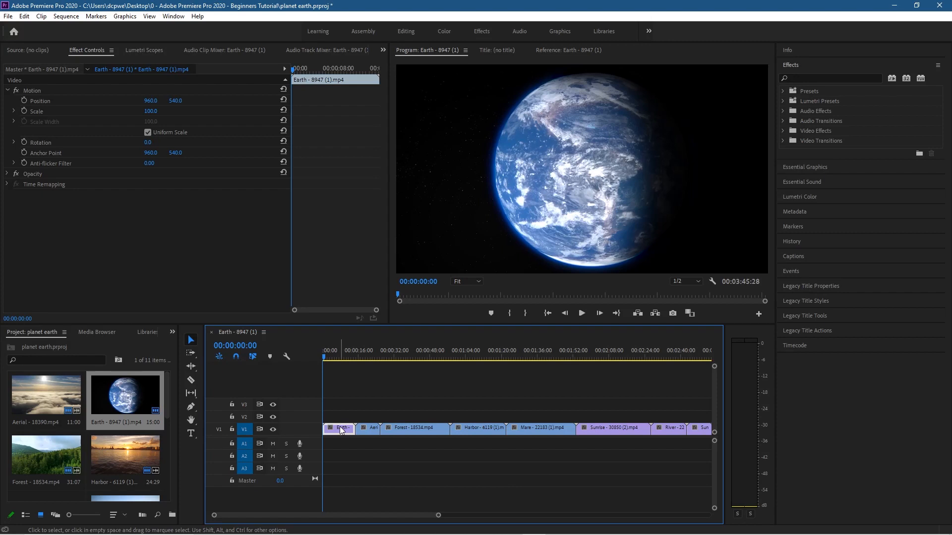
double_click(341, 430)
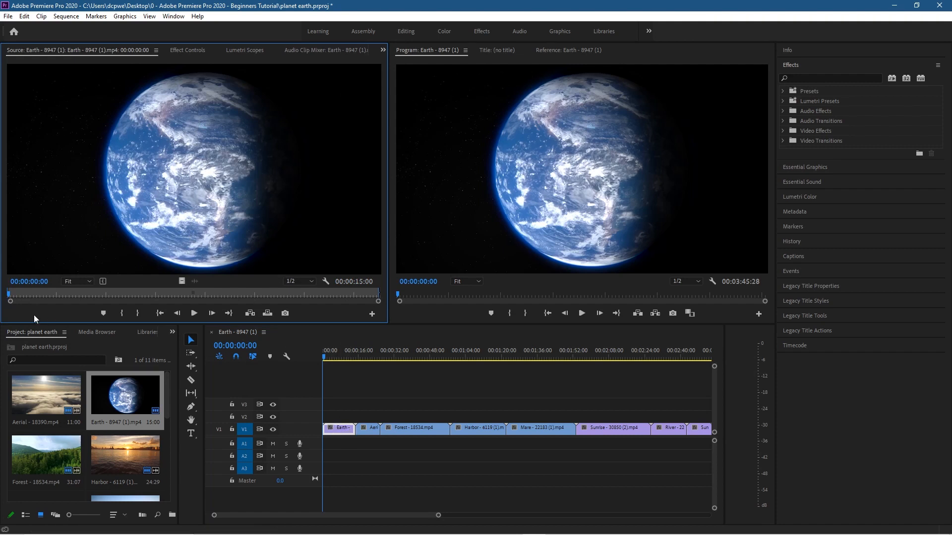
left_click_drag(7, 293, 255, 294)
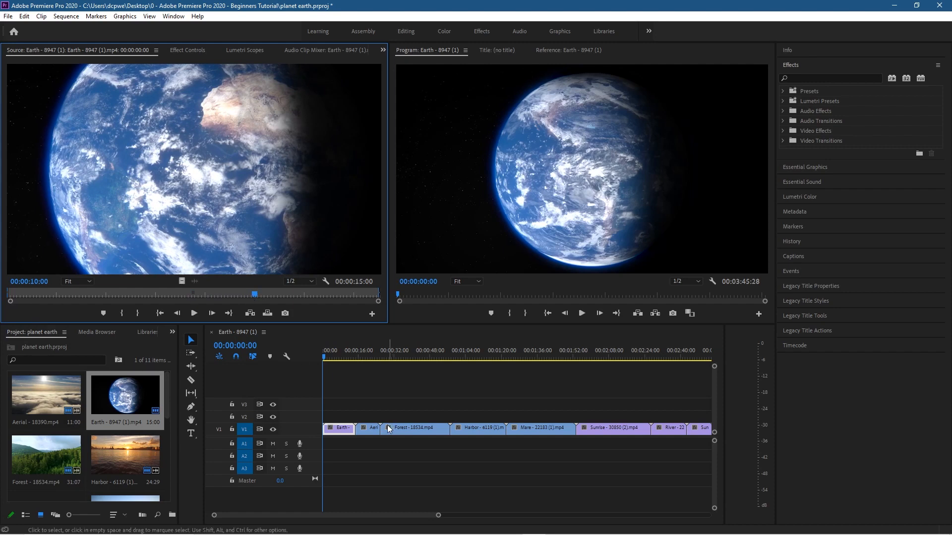
- Open the sequence's Aerial, Forest and Harbor clips one after another in the Source Monitor
double_click(366, 431)
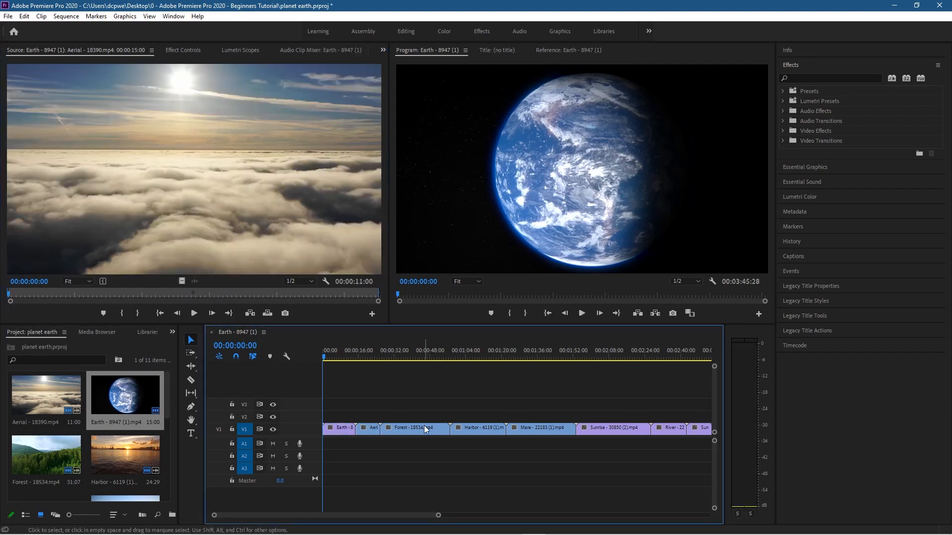
double_click(425, 426)
double_click(491, 428)
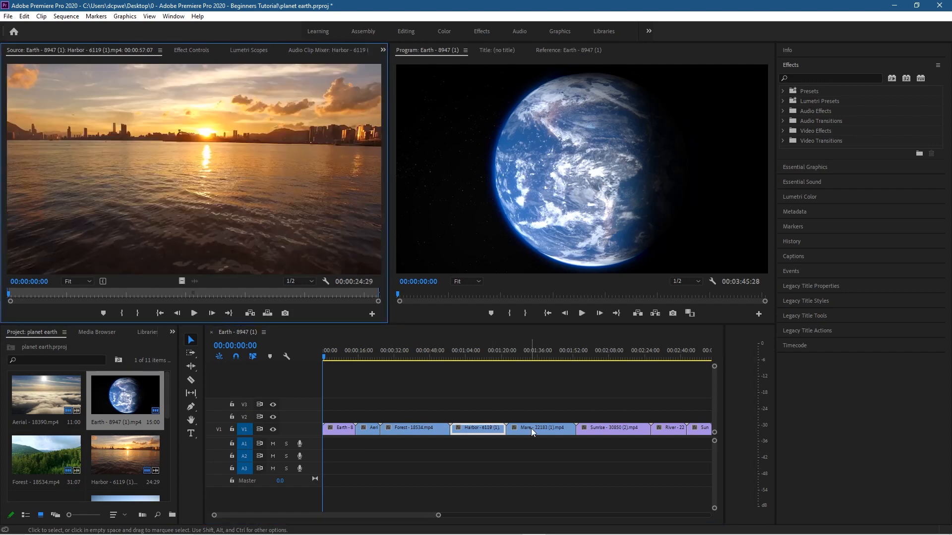
- Open the Mare and Sunrise clips from the sequence in the Source Monitor, followed by the first Earth clip
double_click(545, 431)
double_click(606, 428)
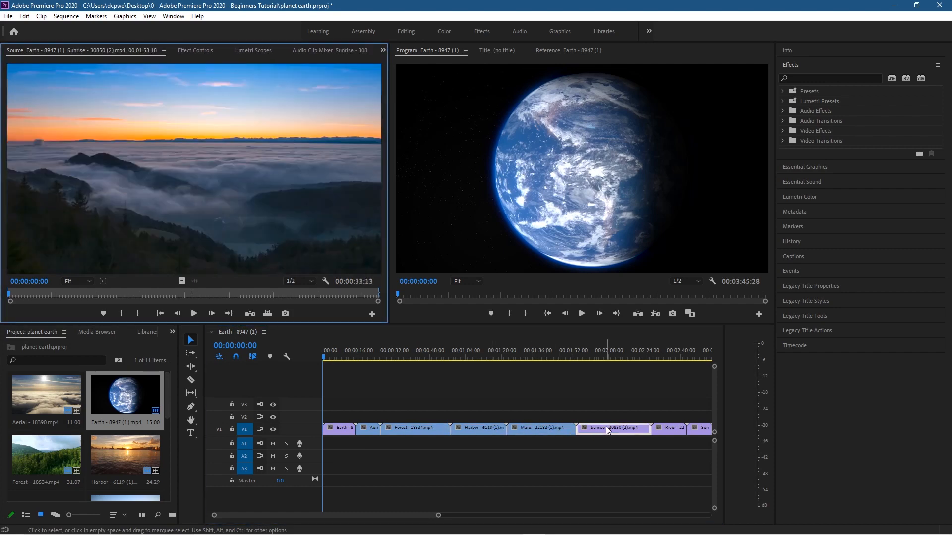
double_click(334, 427)
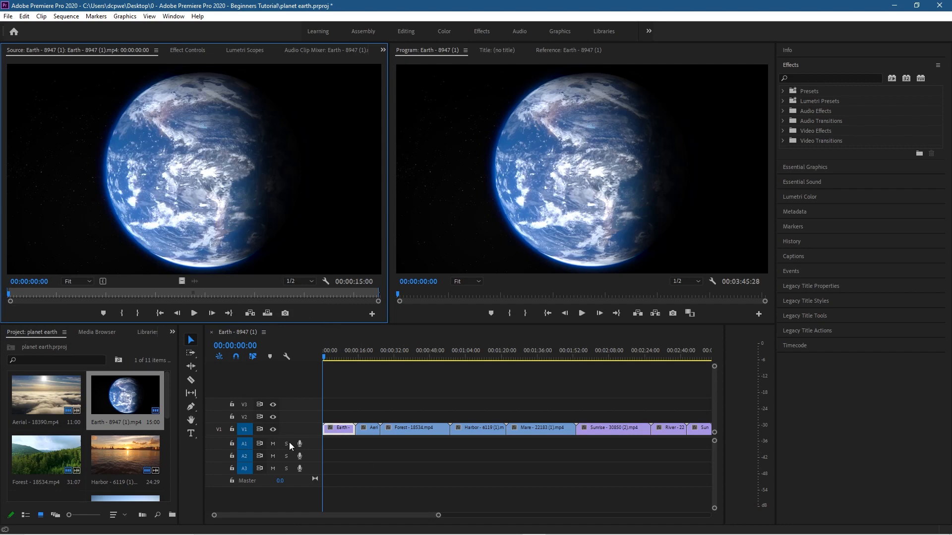
- Set the Media preferences so that clip timecode starts at 00:00:00:00, and apply the preferences
left_click(24, 16)
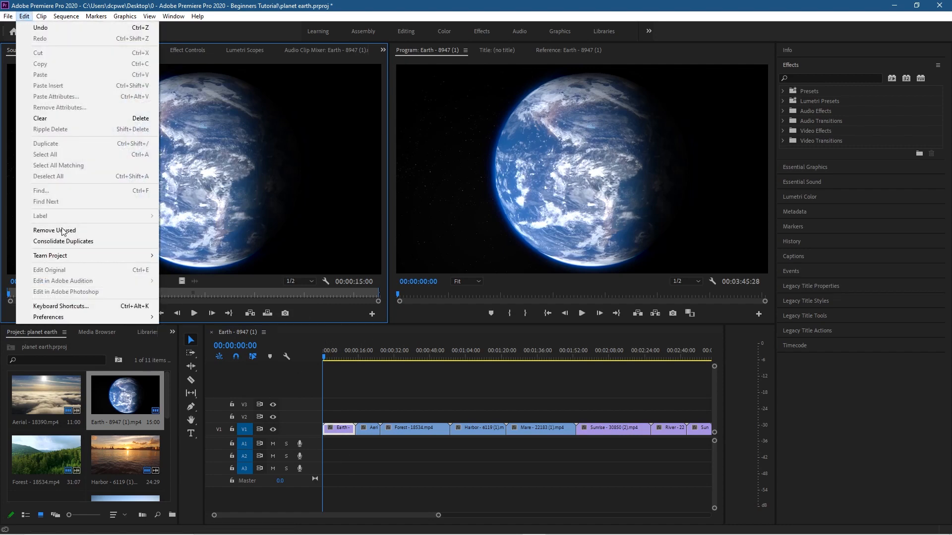
mouse_move(66, 314)
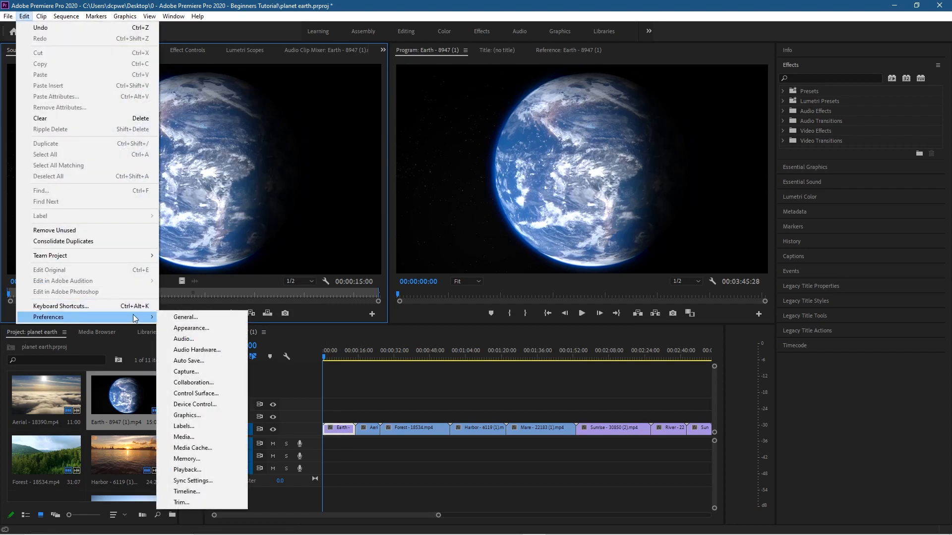
left_click(192, 320)
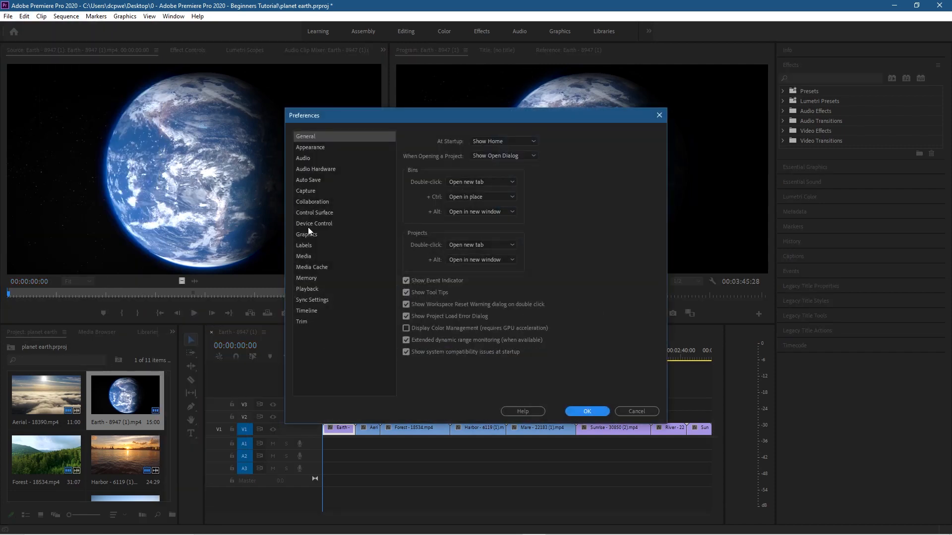
left_click(305, 257)
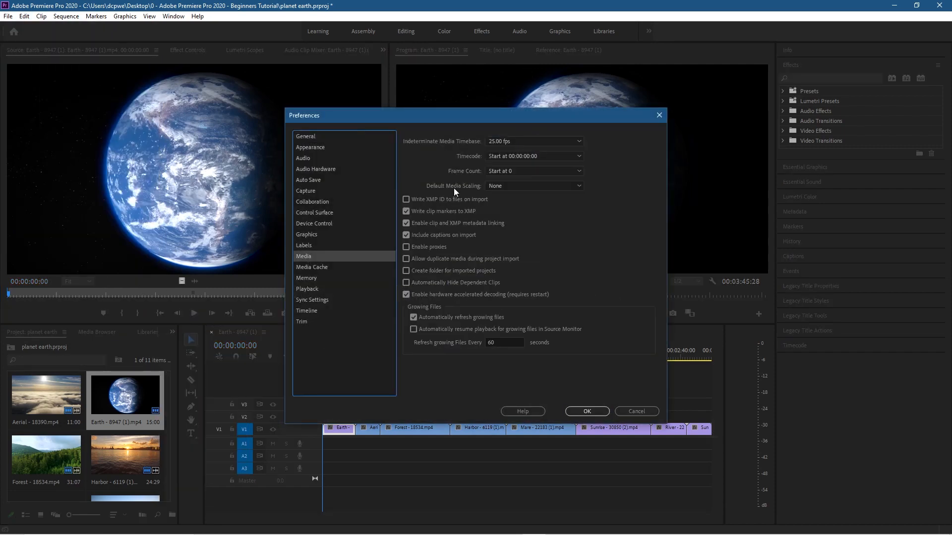
left_click(510, 158)
left_click(510, 158)
left_click(523, 157)
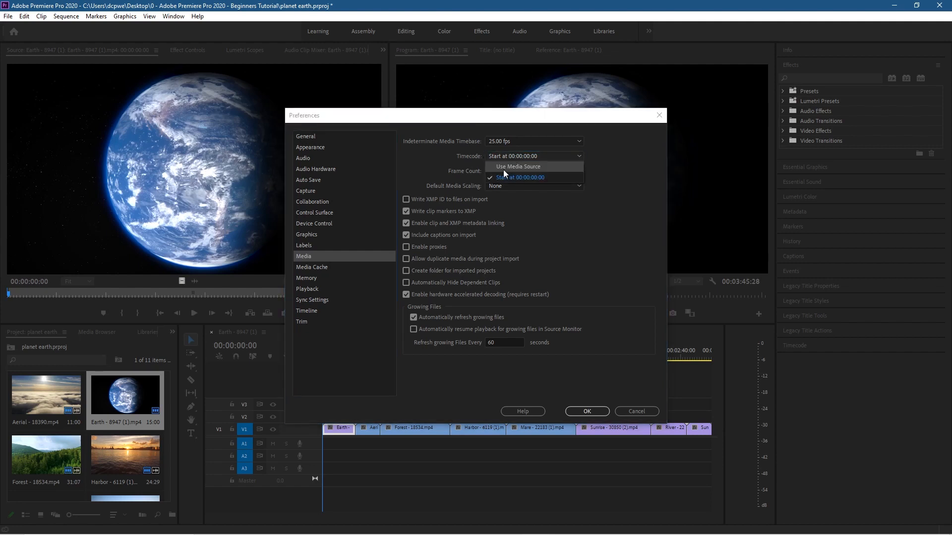
left_click(527, 177)
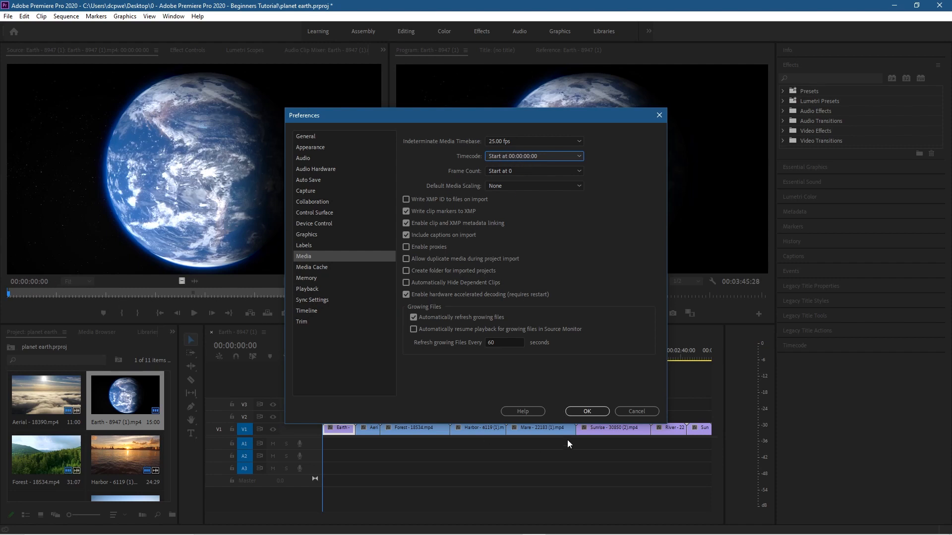
left_click(586, 411)
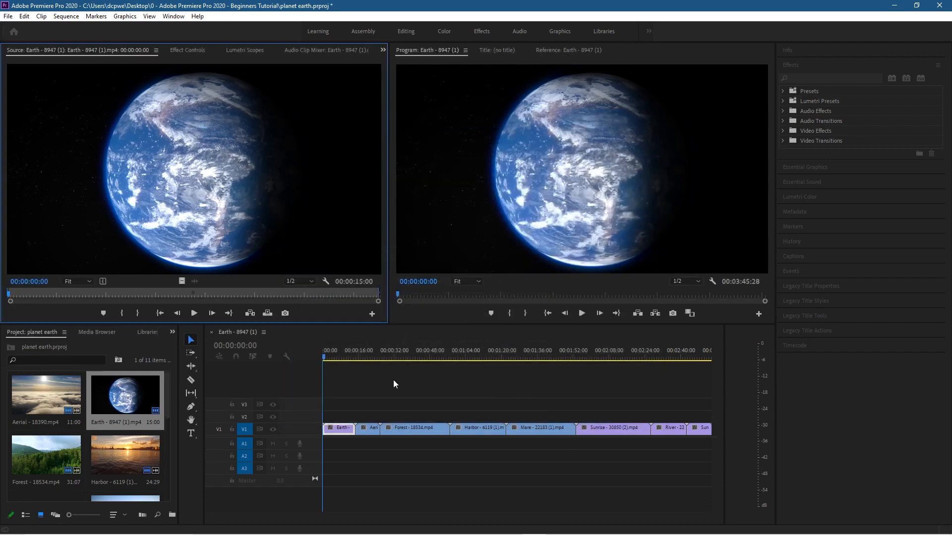
- Scrub the first Earth clip to 00:00:11:03 in the Source Monitor and step backward and forward frame by frame
left_click(21, 294)
left_click_drag(21, 293, 281, 311)
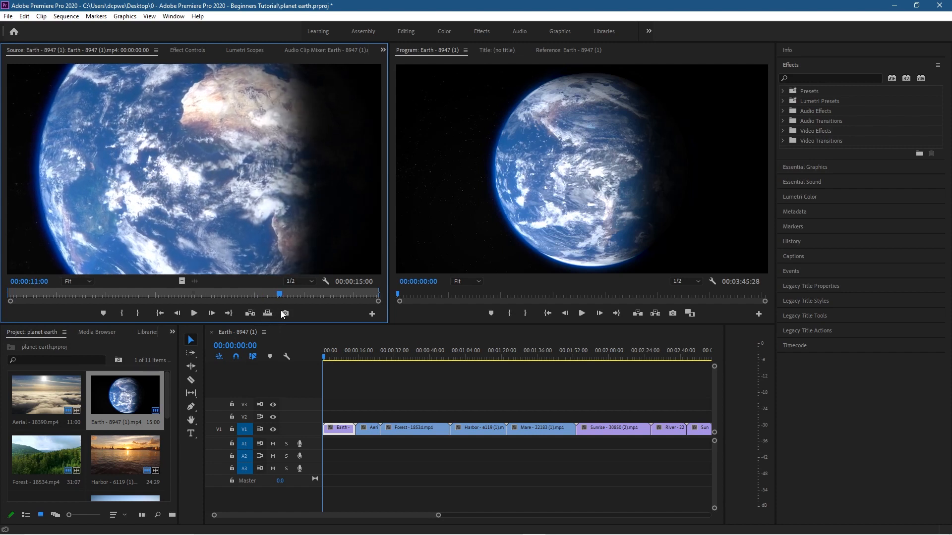
left_click_drag(280, 310, 283, 311)
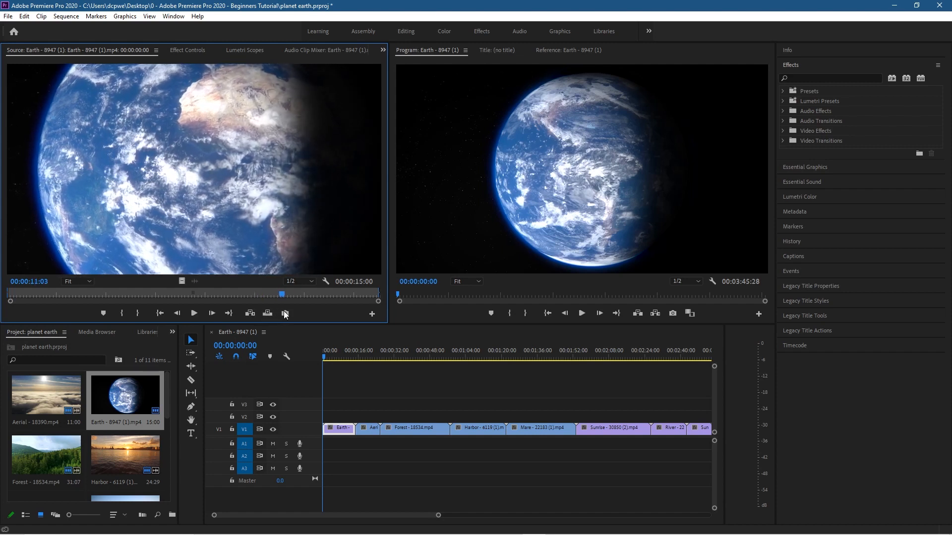
left_click(177, 313)
left_click(177, 313)
left_click(209, 313)
left_click(209, 314)
key("Left")
key("Left")
key("Left")
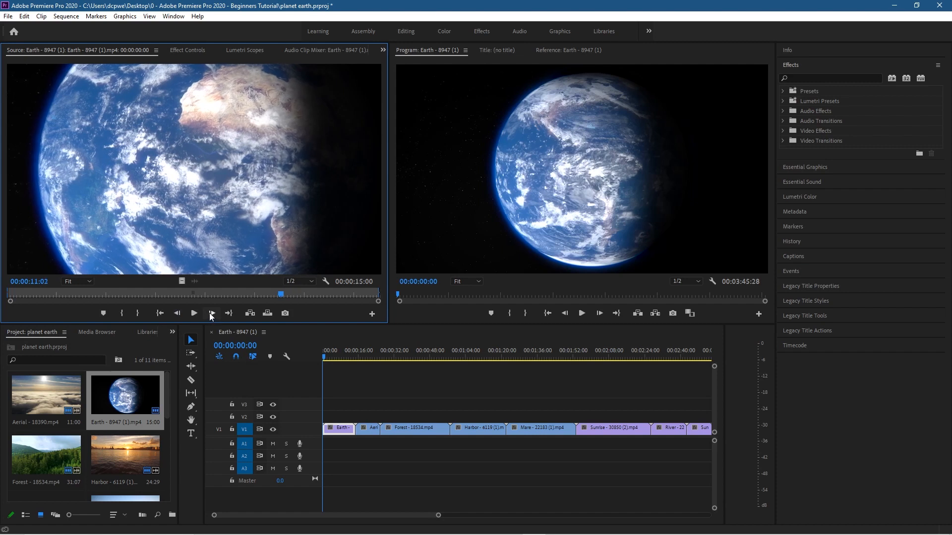
- Mark the first Earth clip's Out point at 00:00:11:00 in the Source Monitor
key("Right")
key("Right")
key("Left")
key("Left")
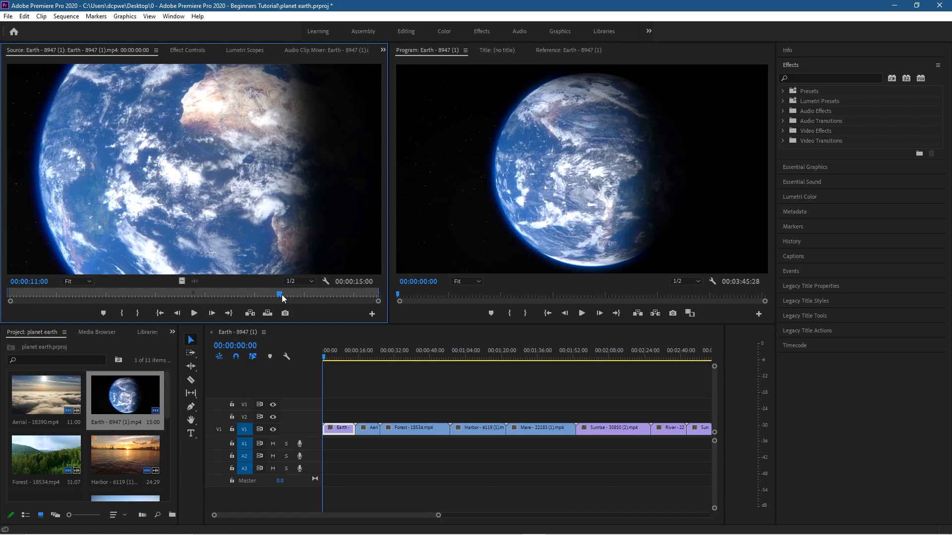
left_click(137, 314)
- Check the Earth clip's trimmed range by scrubbing from 00:00:00:00 back to its Out point at 00:00:11:00
left_click_drag(279, 295, 6, 298)
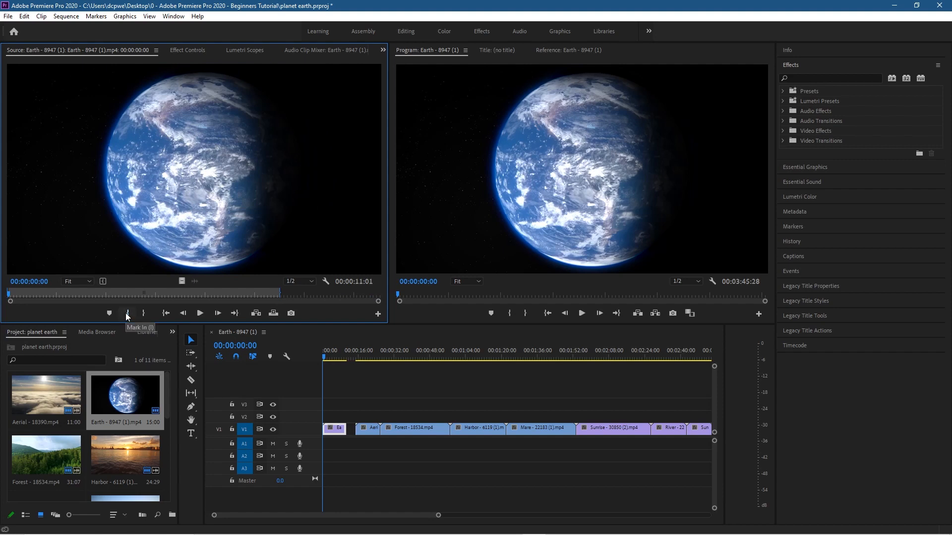
left_click_drag(8, 295, 279, 318)
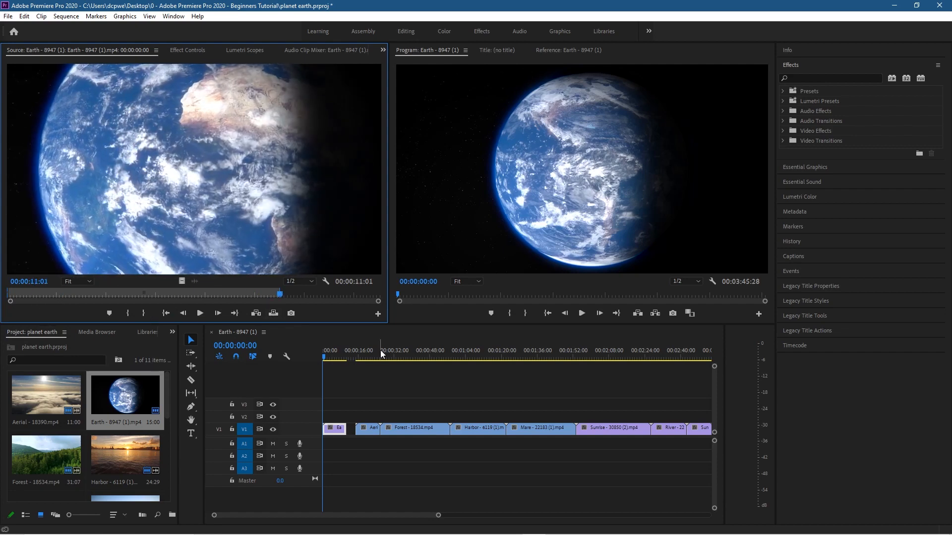
key("Left")
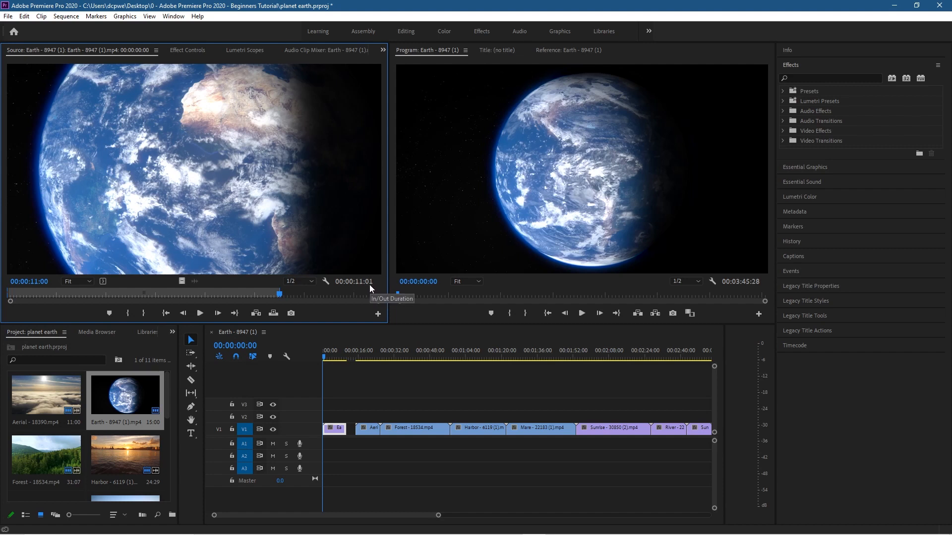
- Move the Aerial clip directly against the end of the trimmed Earth clip on V1 and open it in the Source Monitor
left_click(333, 434)
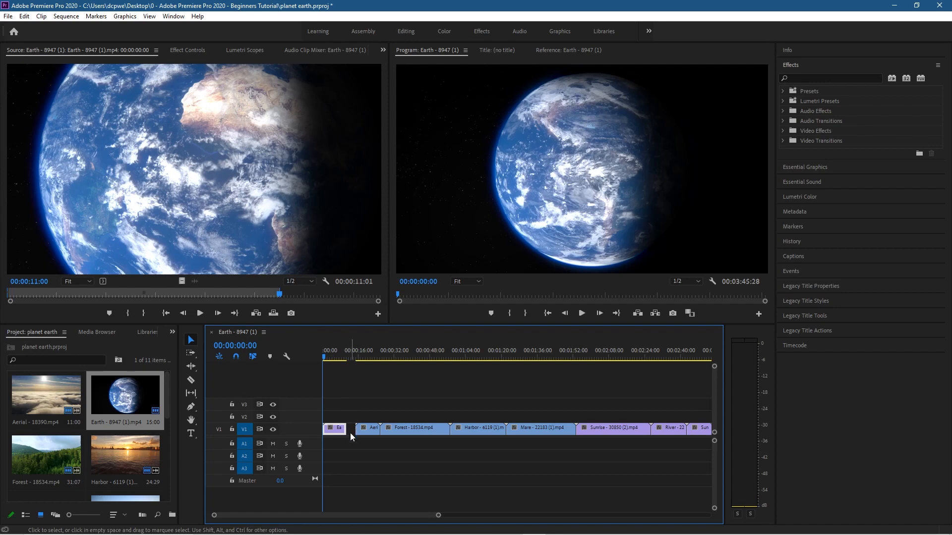
left_click(370, 429)
left_click_drag(364, 433, 357, 429)
double_click(359, 430)
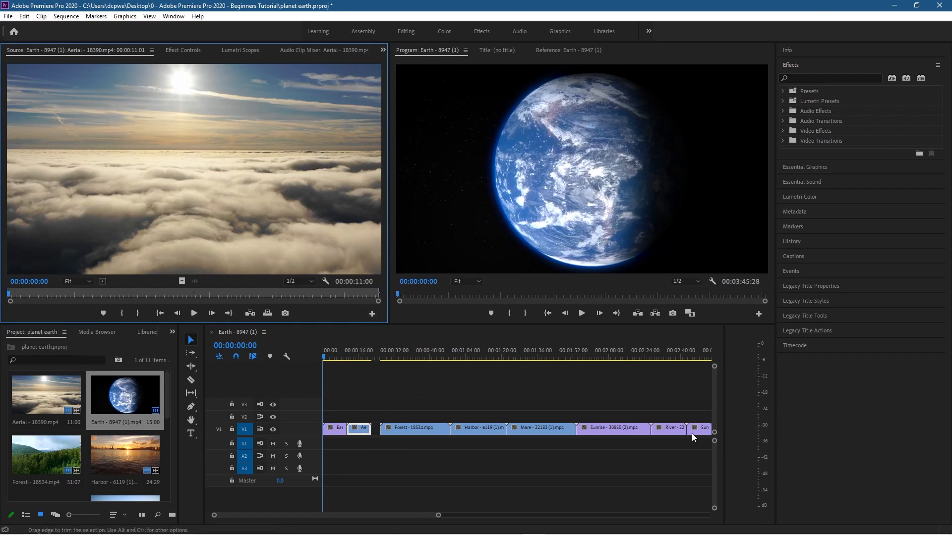
- Select the Forest, Aerial and first Earth clips in turn and open the Earth clip in the Source Monitor
left_click(461, 451)
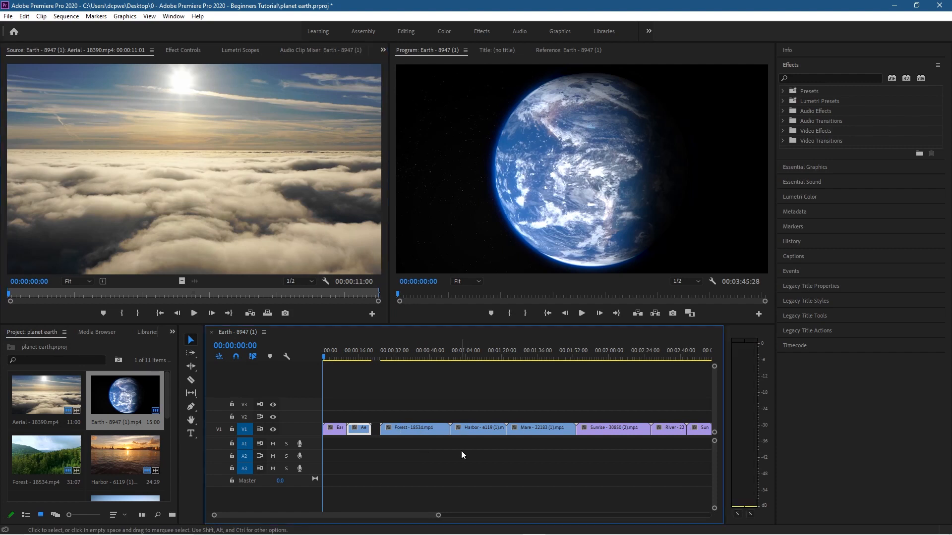
left_click(412, 427)
left_click(363, 429)
left_click(334, 430)
double_click(335, 432)
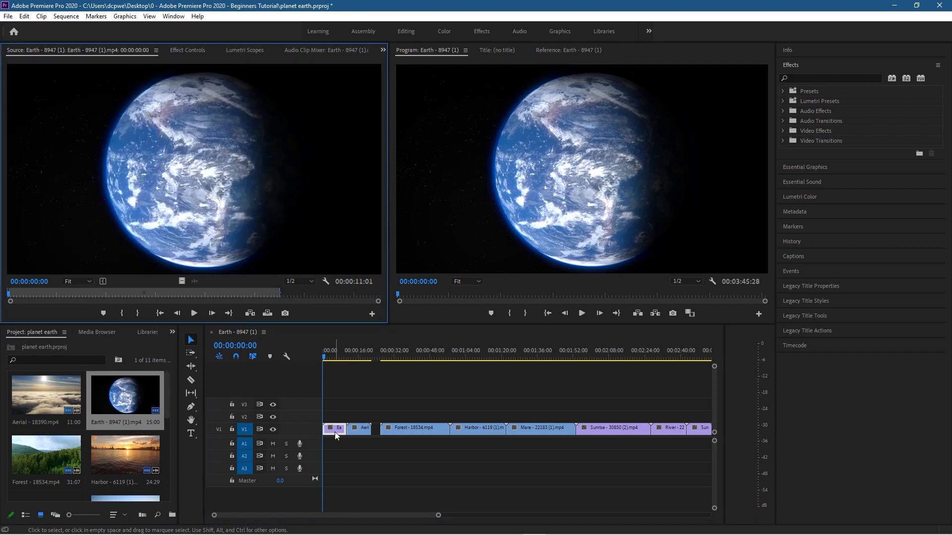
- Move the Forest clip directly after the Aerial clip and mark its In point at 00:00:10:00 in the Source Monitor
left_click_drag(420, 428, 413, 430)
double_click(403, 433)
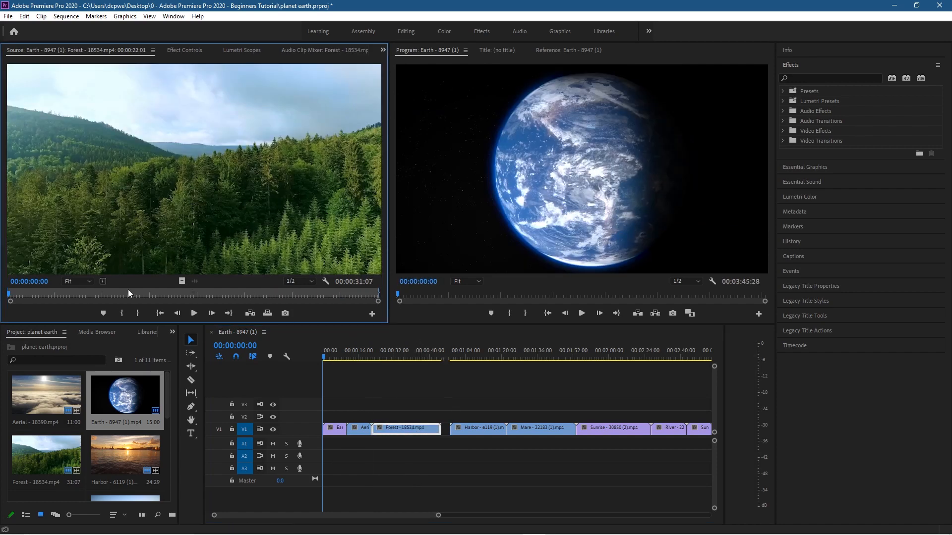
left_click_drag(10, 293, 130, 296)
left_click(178, 314)
left_click(178, 314)
left_click(178, 313)
left_click(178, 314)
left_click(176, 313)
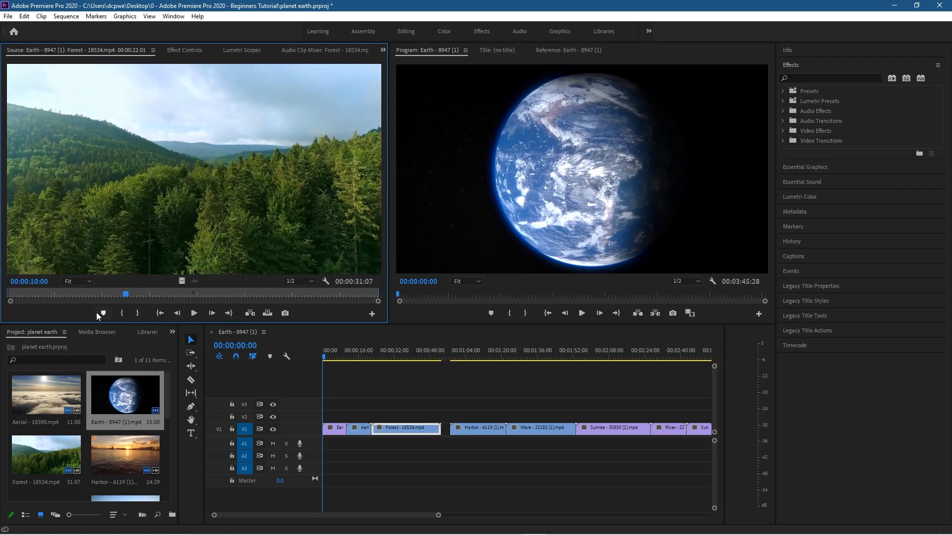
left_click(123, 312)
- Mark the Forest clip's Out point at 00:00:21:00 in the Source Monitor
left_click_drag(125, 295, 257, 299)
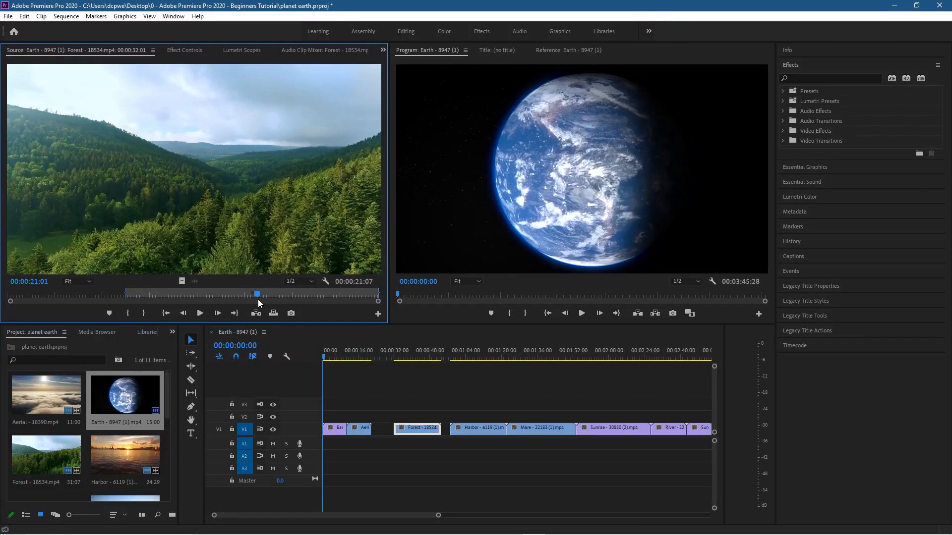
left_click(183, 314)
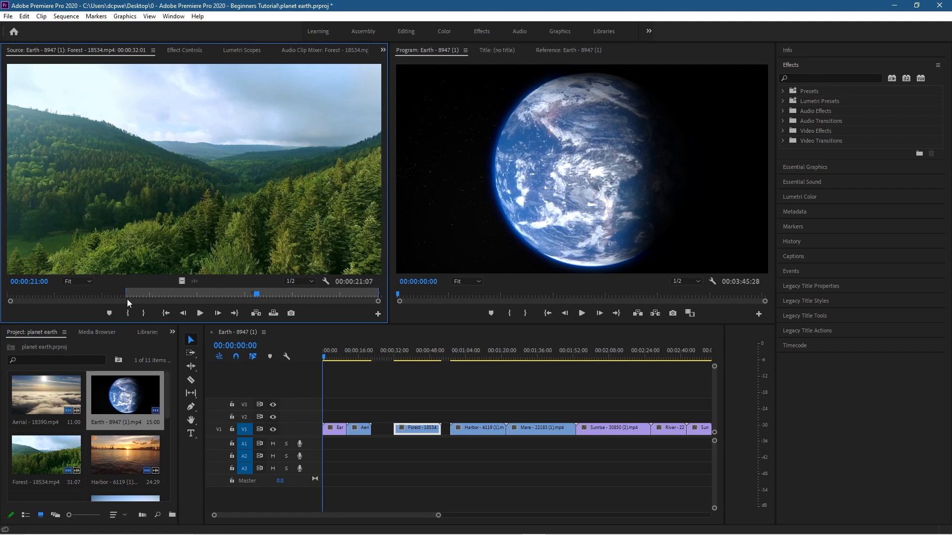
left_click(144, 312)
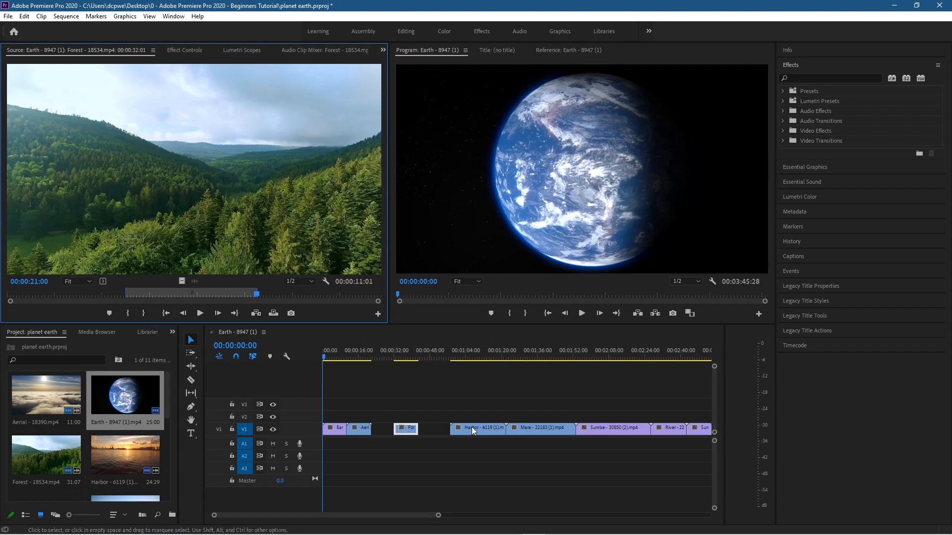
- Move the last Earth clip and the Waterfall clip further along track V1, leaving a gap before each
left_click_drag(404, 515, 436, 516)
left_click_drag(639, 430, 653, 427)
left_click_drag(584, 429, 656, 438)
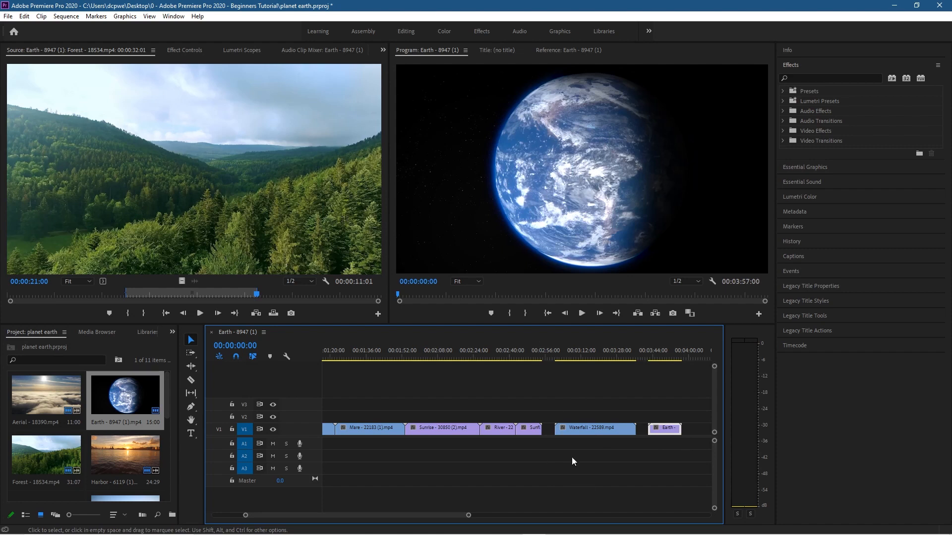
- Deselect all clips and close every gap in the sequence at once with the Close Gap command
left_click(437, 512)
left_click_drag(437, 512, 406, 513)
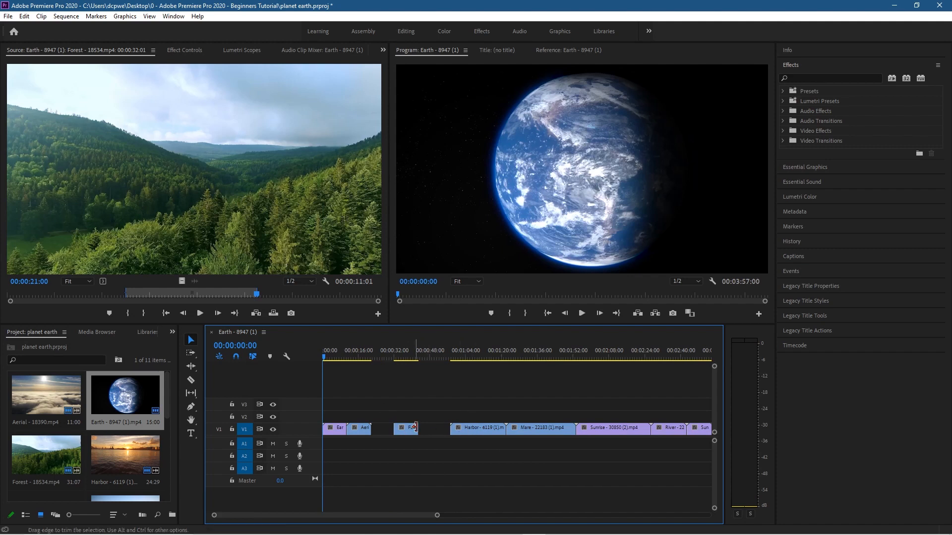
left_click_drag(481, 452, 693, 397)
left_click(476, 457)
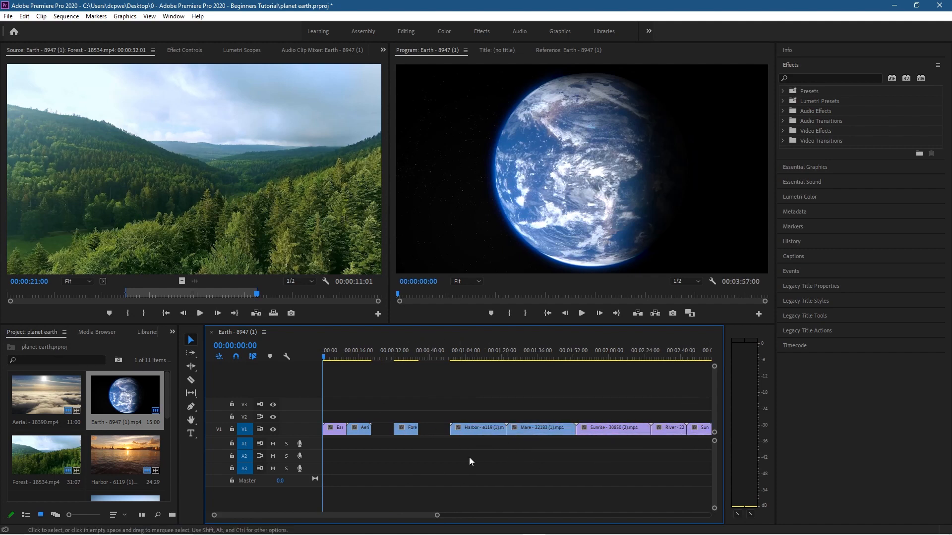
left_click(68, 19)
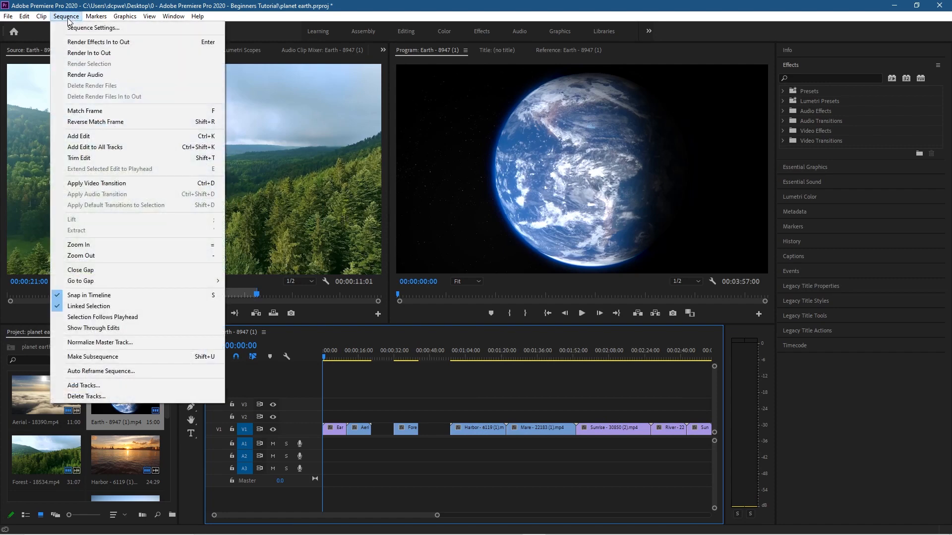
left_click(91, 271)
mouse_move(397, 515)
left_mouse_down()
mouse_move(431, 519)
mouse_move(389, 519)
left_mouse_up()
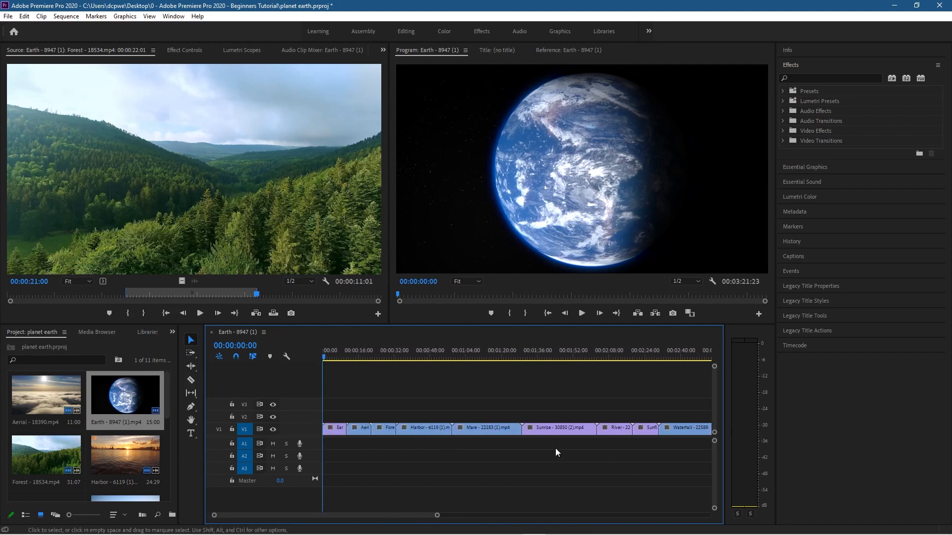
- Open the Harbor clip from the sequence in the Source Monitor and mark its In point at 00:00:10:00
left_click(429, 428)
double_click(429, 428)
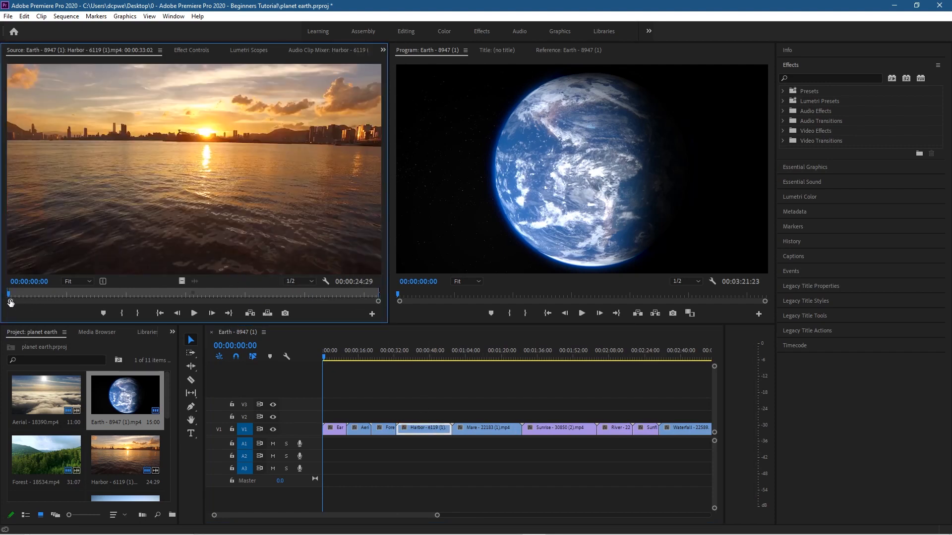
left_click_drag(10, 294, 159, 299)
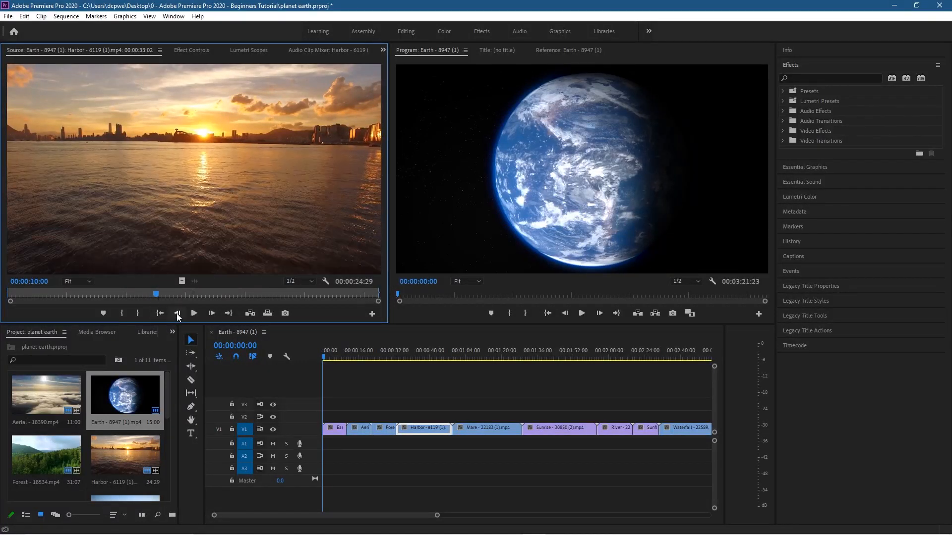
left_click(124, 313)
- Mark the Harbor clip's Out point at 00:00:21:00 and move the trimmed clip directly after the Forest clip on V1
left_click_drag(155, 293, 320, 310)
left_click(182, 313)
left_click(143, 313)
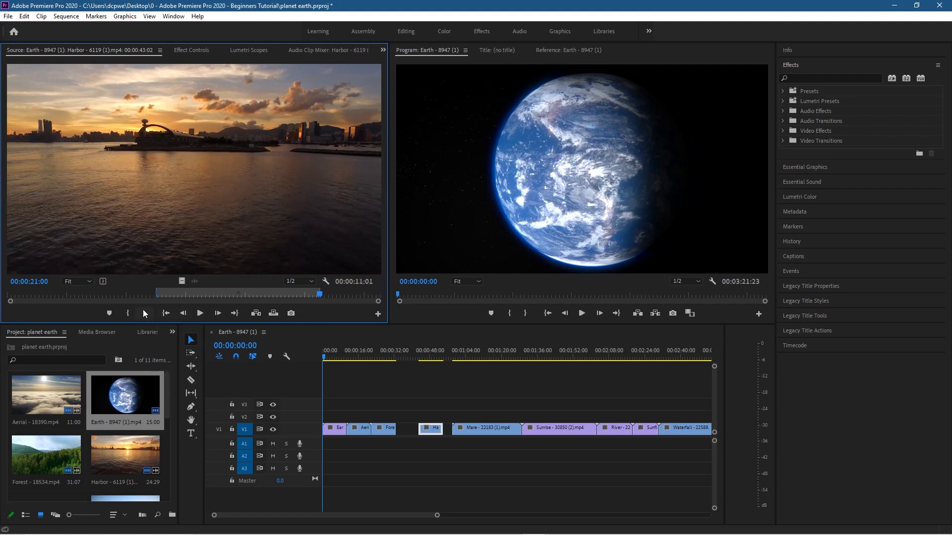
left_click(430, 431)
left_click_drag(430, 429, 408, 429)
- Open the Mare clip from the sequence in the Source Monitor and mark its In point at 00:00:11:00
left_click(481, 430)
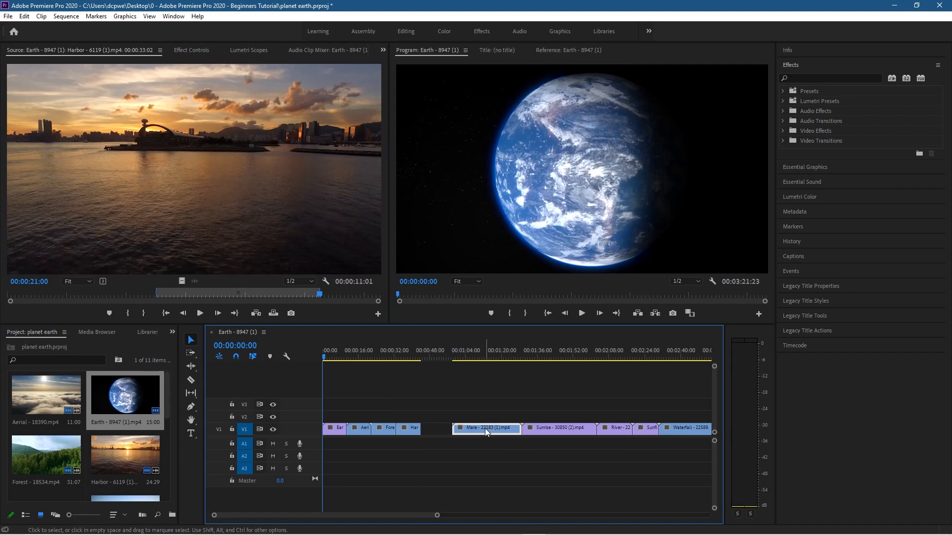
double_click(484, 428)
left_click_drag(9, 295, 139, 308)
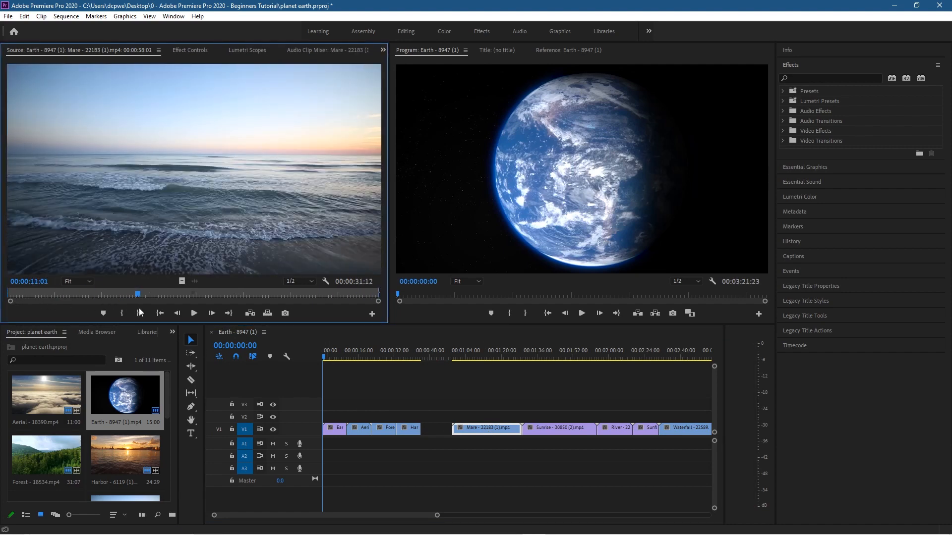
key("Left")
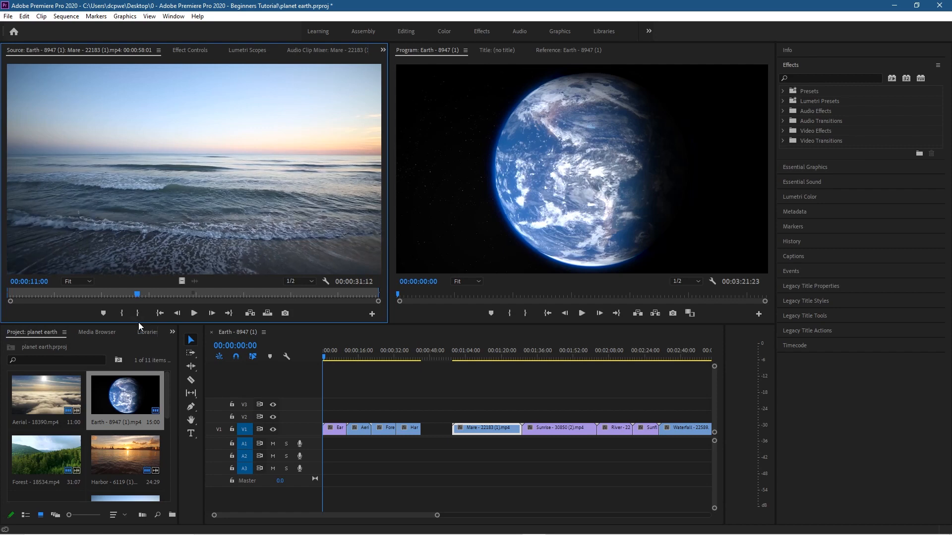
left_click(123, 316)
- Mark the Mare clip's Out point at 00:00:22:00 and move the trimmed clip directly after the Harbor clip on V1
left_click_drag(139, 296, 263, 294)
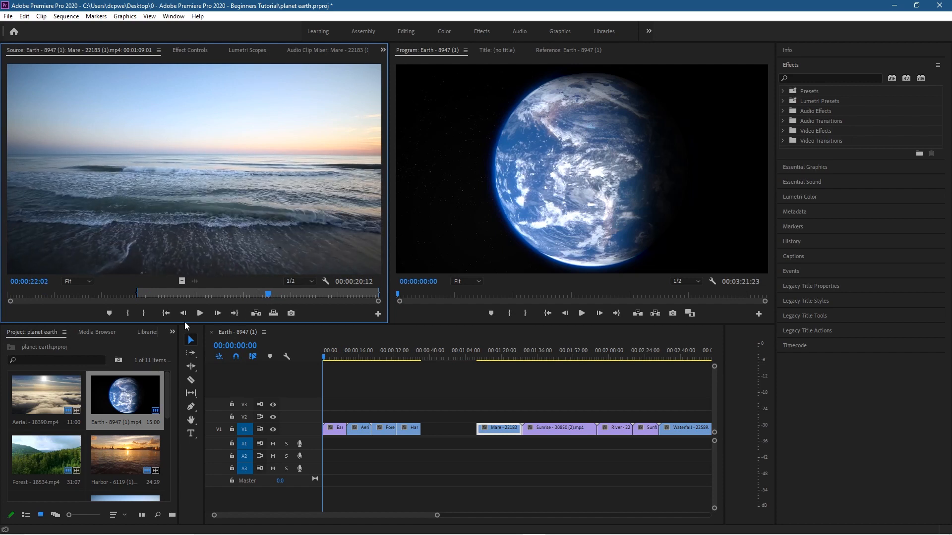
left_click(142, 313)
left_click_drag(494, 428, 442, 429)
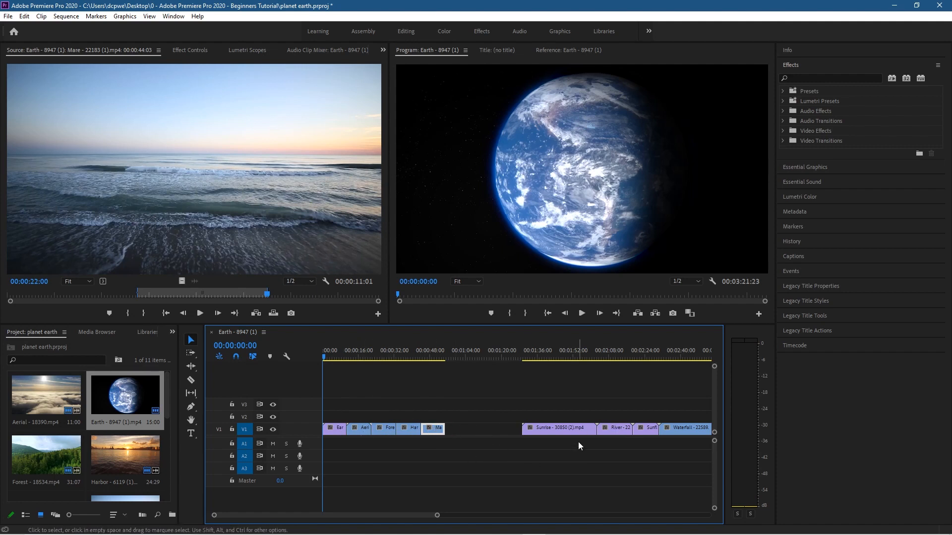
- Move the Sunrise clip directly after Mare, open it in the Source Monitor and mark its In point at 00:00:13:00
left_click_drag(565, 434, 484, 431)
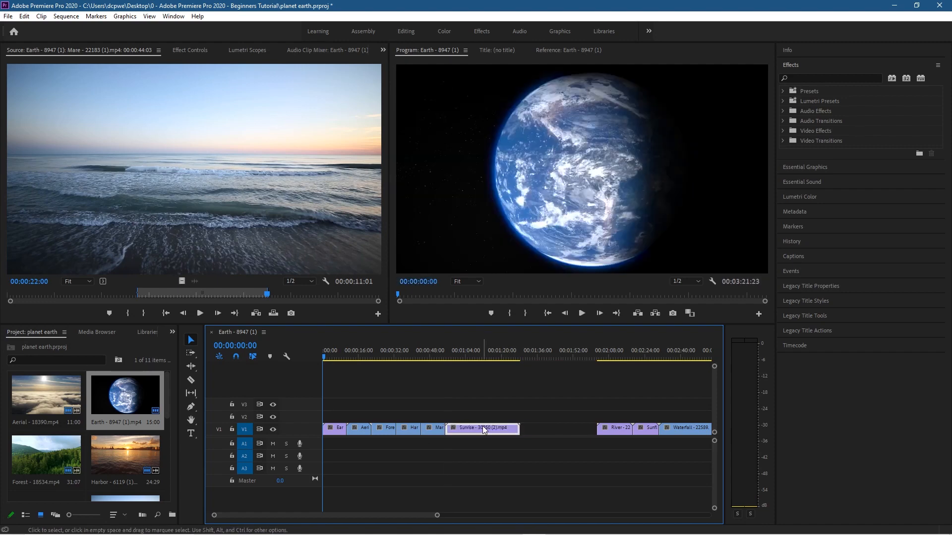
double_click(485, 429)
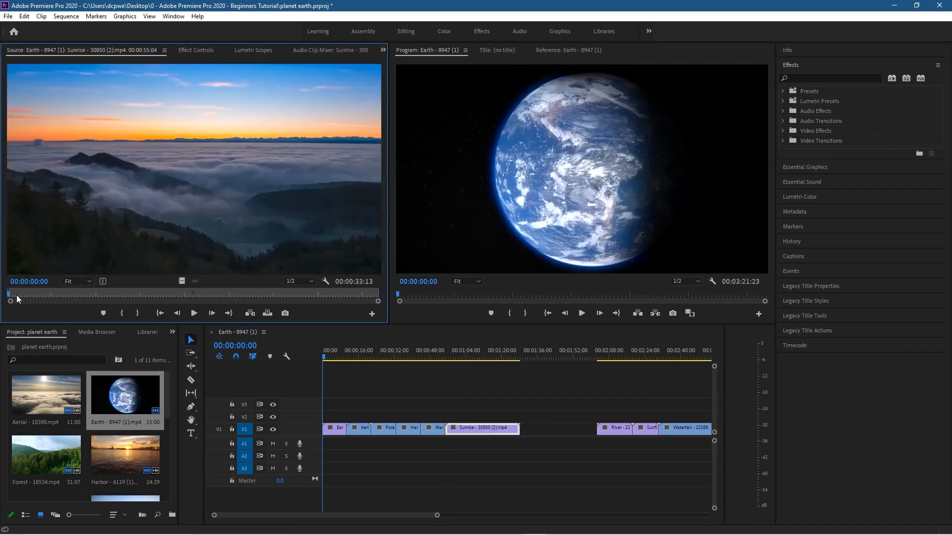
left_click_drag(9, 293, 158, 313)
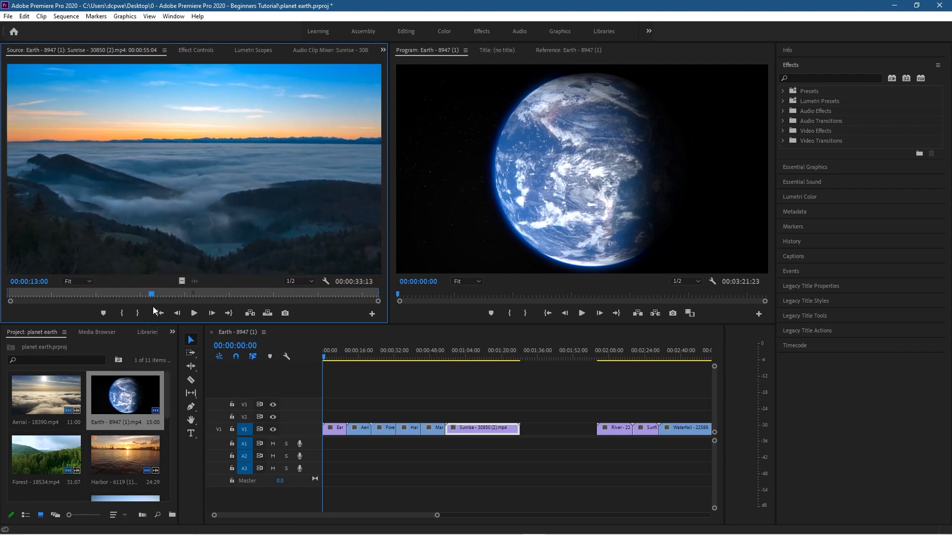
left_click(122, 313)
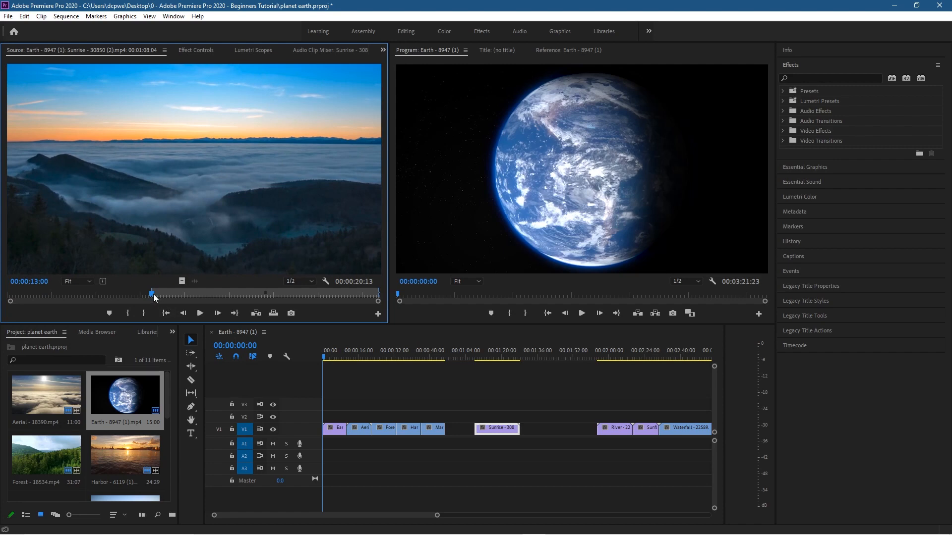
- Mark the Sunrise clip's Out point at 00:00:24:00 and move the trimmed clip directly after the Mare clip on V1
left_click_drag(153, 294, 277, 295)
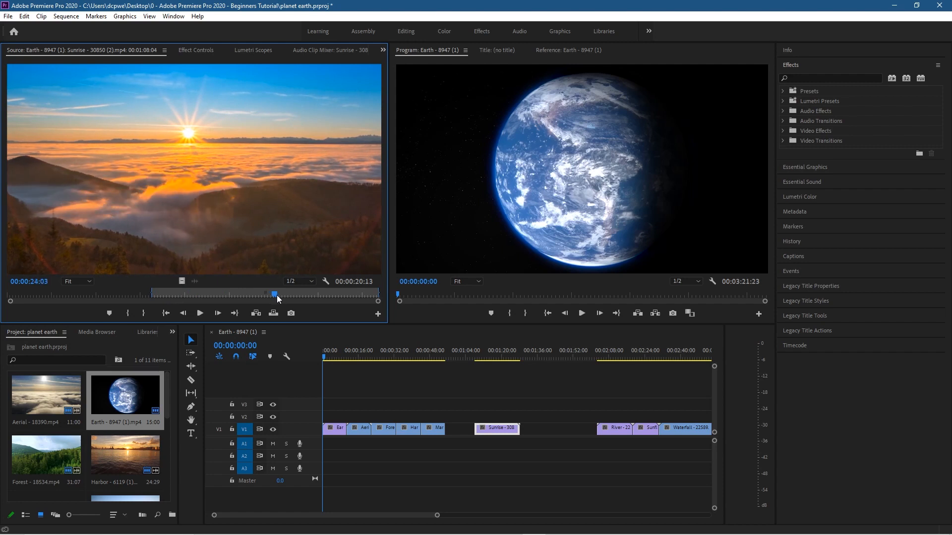
left_click(183, 314)
left_click(183, 314)
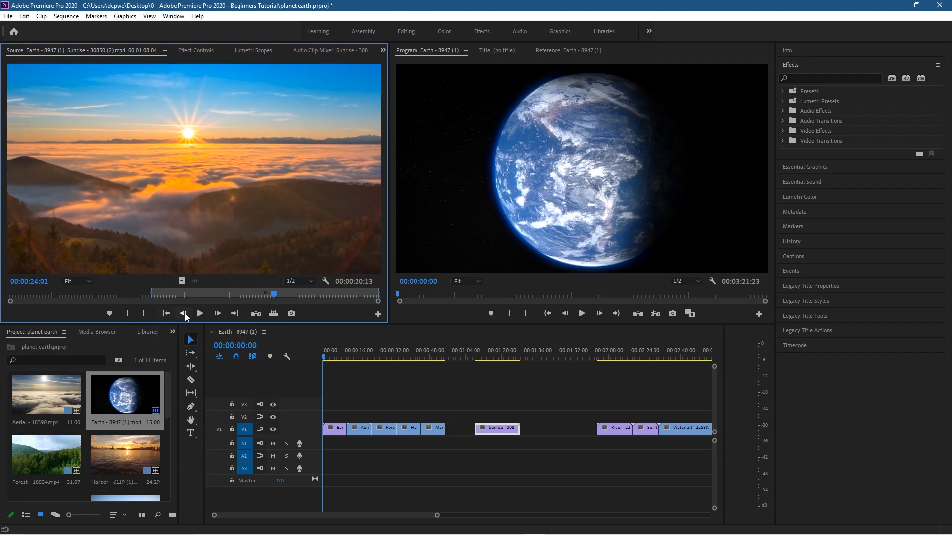
left_click(144, 313)
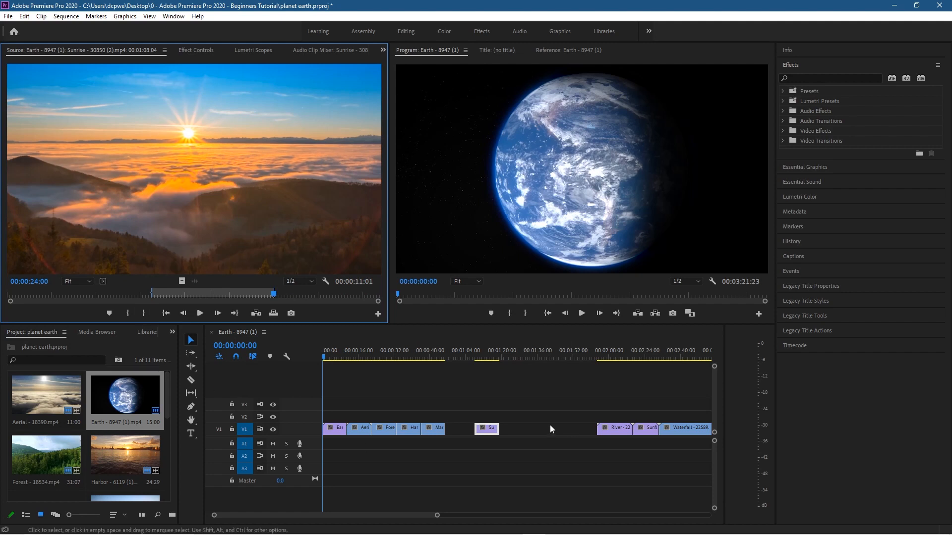
left_click_drag(484, 429, 454, 430)
- Select the River, Sunflowers, Waterfall and last Earth clips together and move them directly after the Sunrise clip on V1
left_click_drag(534, 407, 698, 448)
left_click_drag(540, 393, 652, 466)
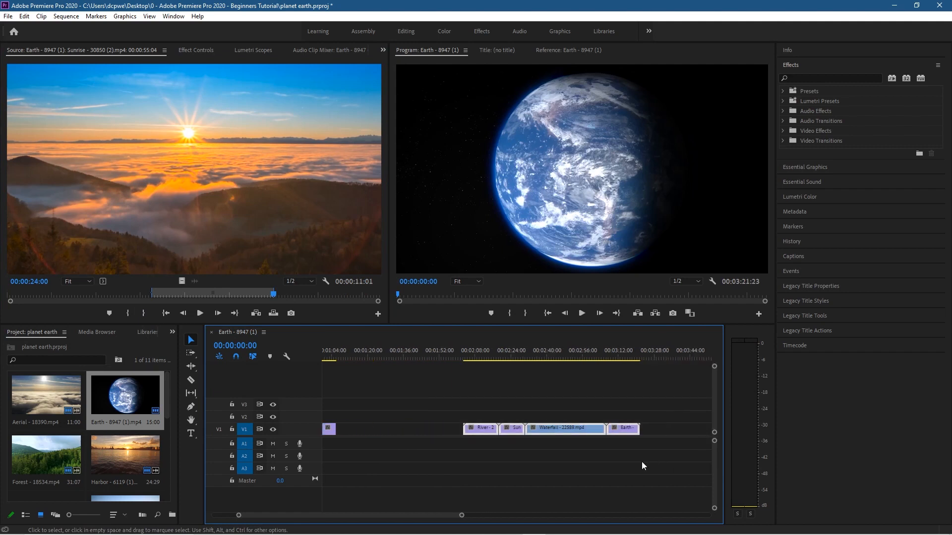
left_click_drag(568, 431, 440, 430)
left_click(428, 471)
left_click_drag(444, 516, 420, 516)
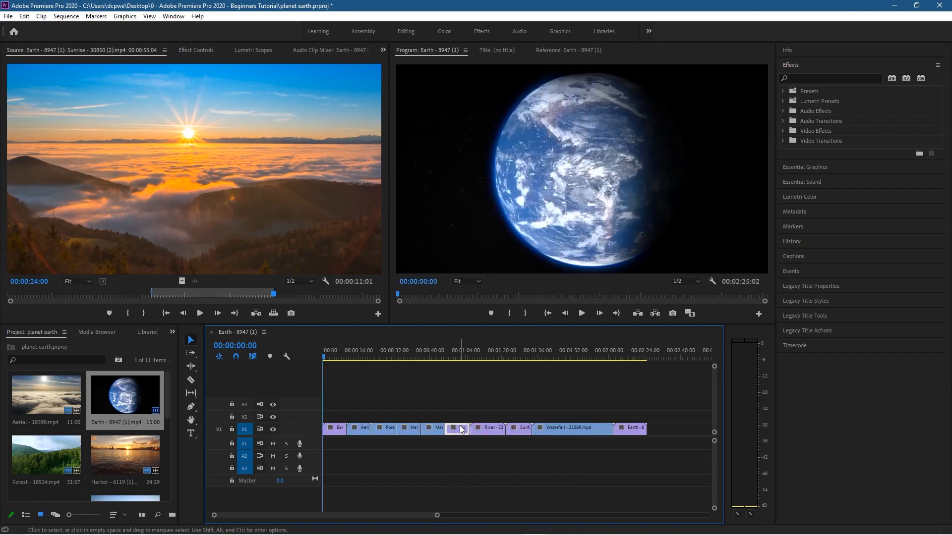
- Open the River clip from the sequence in the Source Monitor and scrub through its first half for a start frame
double_click(483, 429)
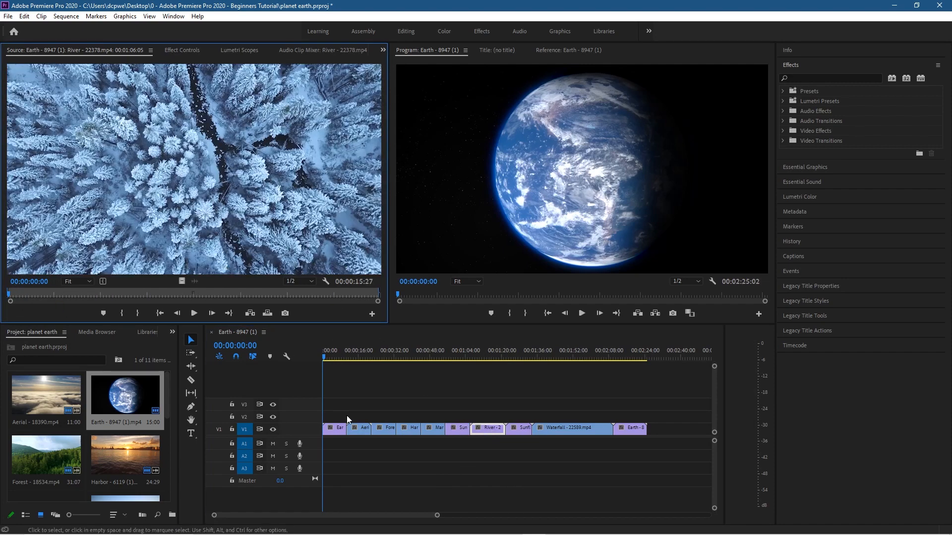
left_click_drag(9, 295, 191, 297)
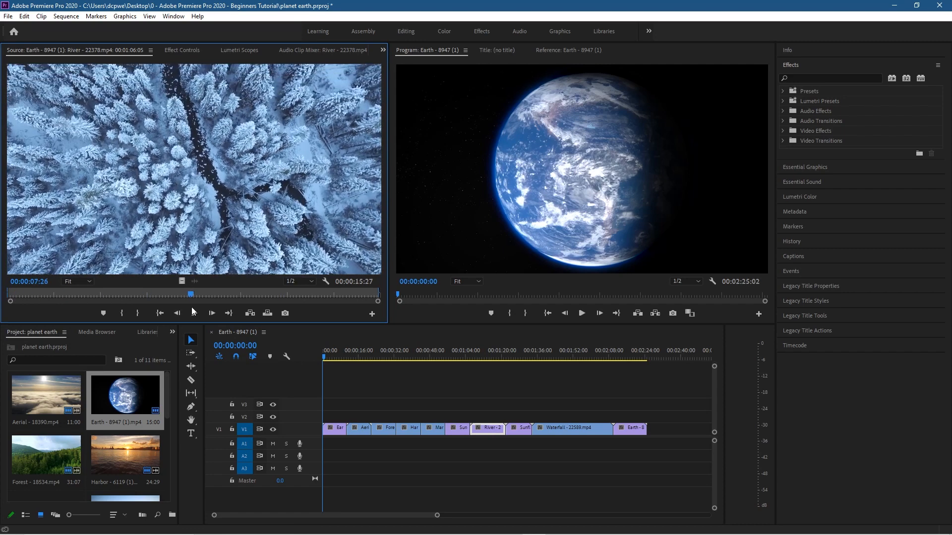
left_click_drag(193, 297, 104, 295)
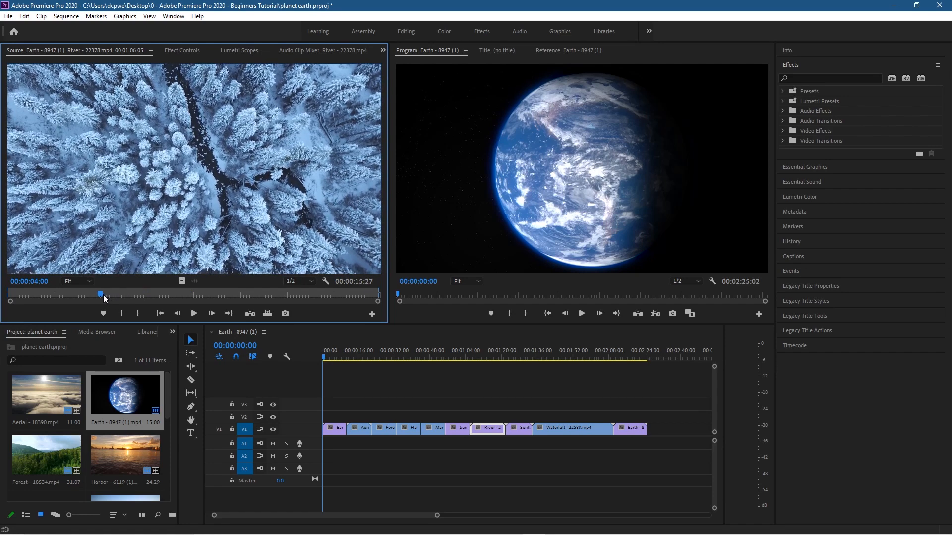
left_click(163, 314)
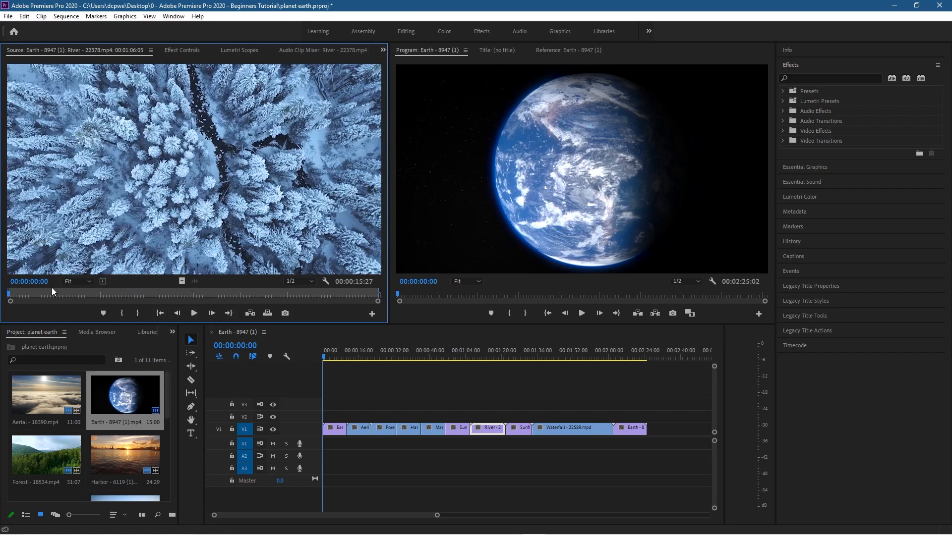
left_click_drag(10, 294, 136, 295)
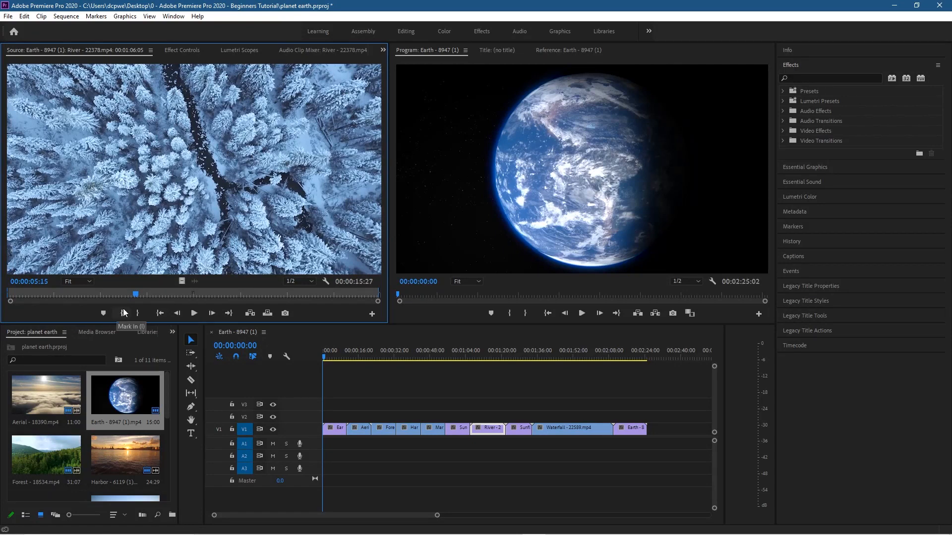
left_click(159, 313)
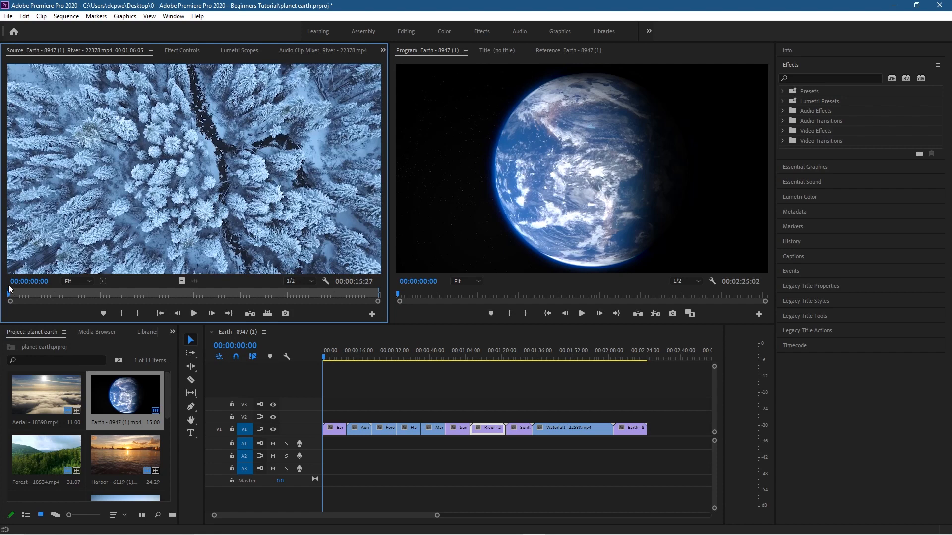
left_click_drag(10, 296, 125, 296)
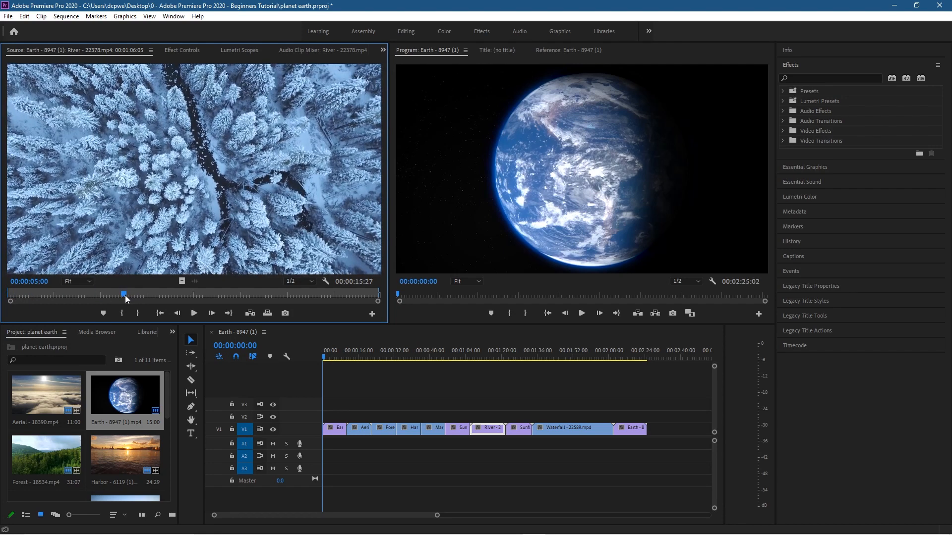
left_click_drag(123, 295, 101, 295)
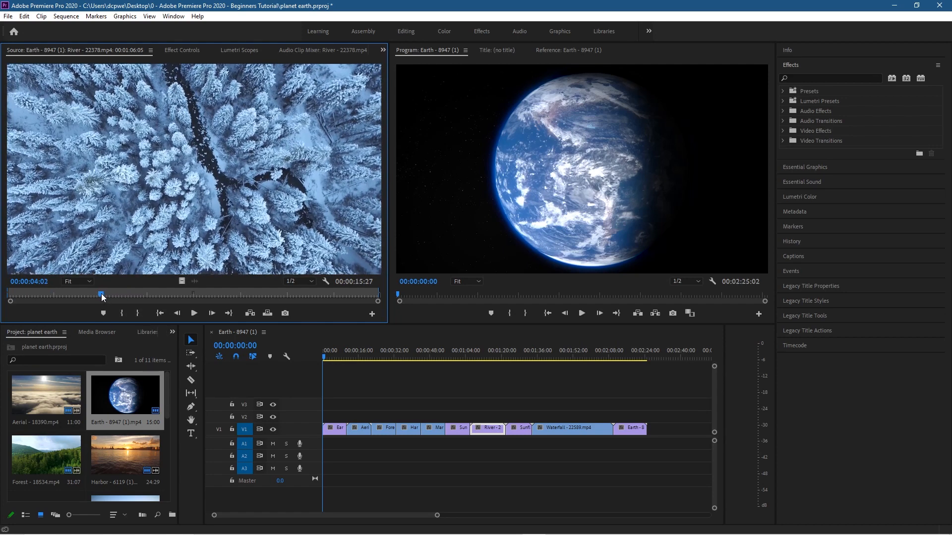
- Try an In point at 00:00:04:00 on the River clip and scrub through the remaining footage
left_click(121, 314)
left_click_drag(103, 296, 200, 302)
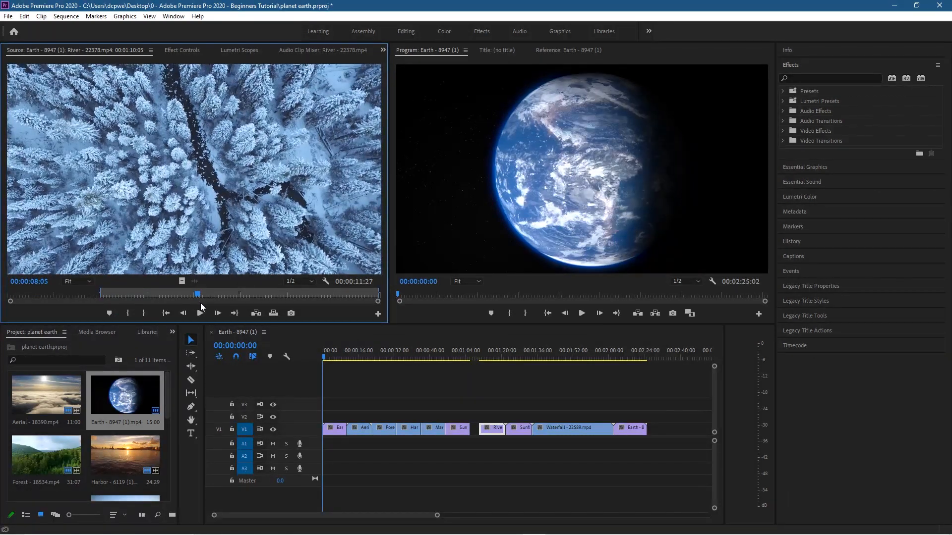
left_click_drag(200, 303, 340, 308)
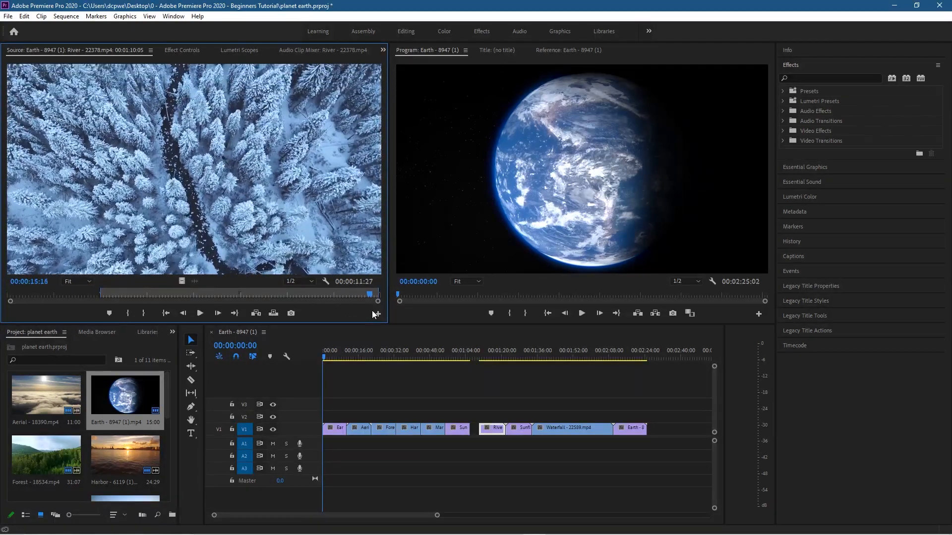
- Mark the River clip's In point at 00:00:03:00 and its Out point at 00:00:14:00
left_click_drag(379, 308, 80, 305)
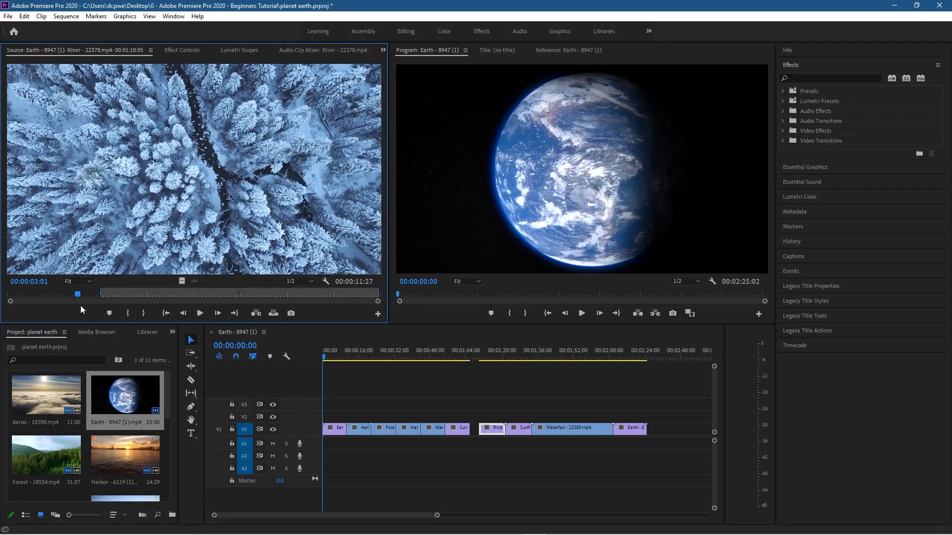
left_click(129, 314)
left_click_drag(78, 297, 335, 310)
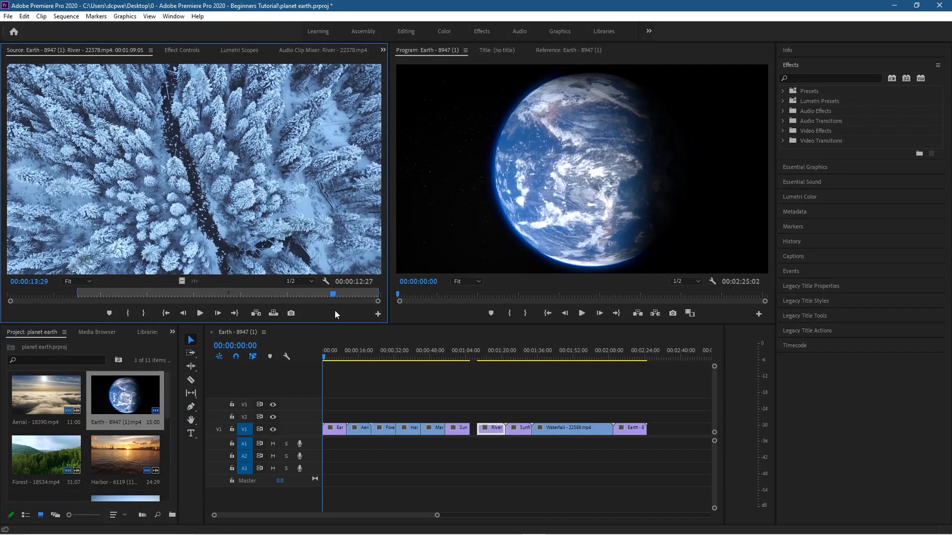
left_click(218, 313)
left_click(144, 314)
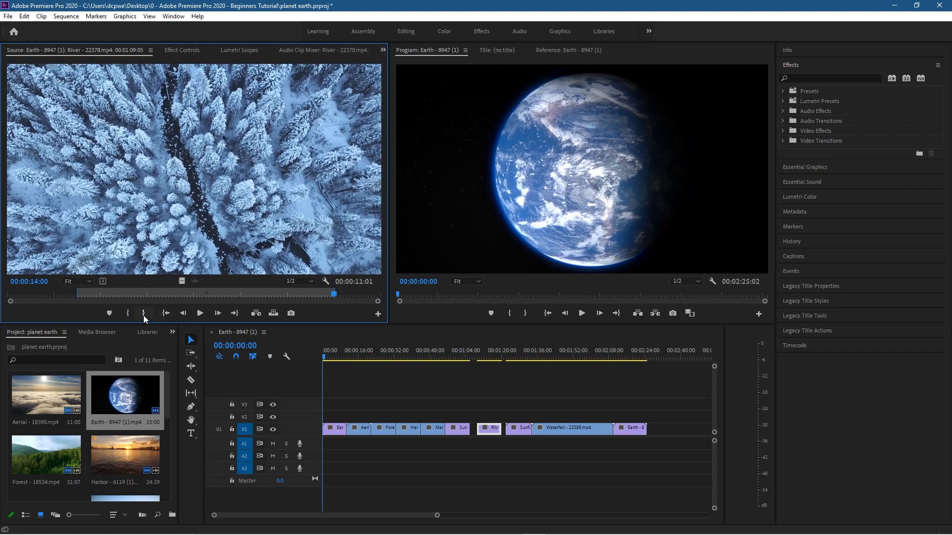
- Check the River clip's In and Out frames and move the trimmed clip directly after the Sunrise clip on V1
left_click(170, 313)
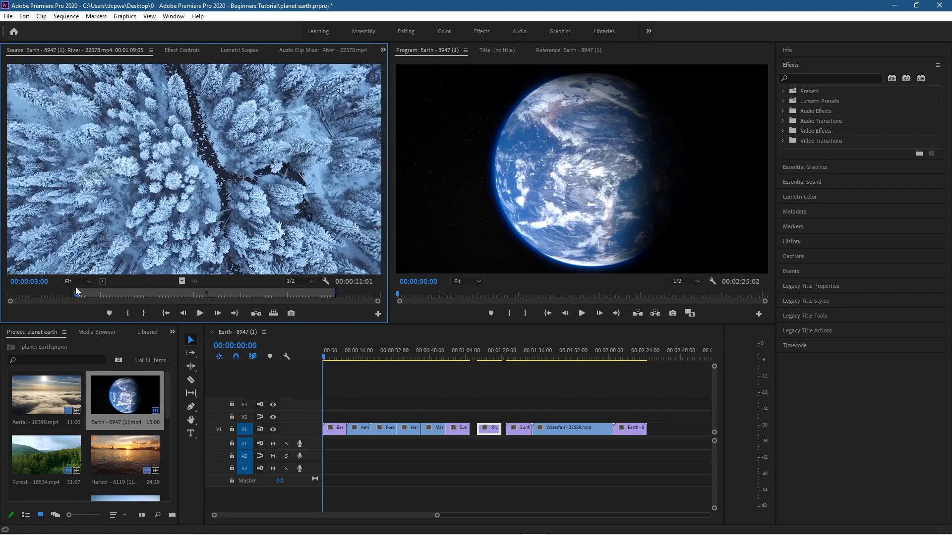
left_click(235, 313)
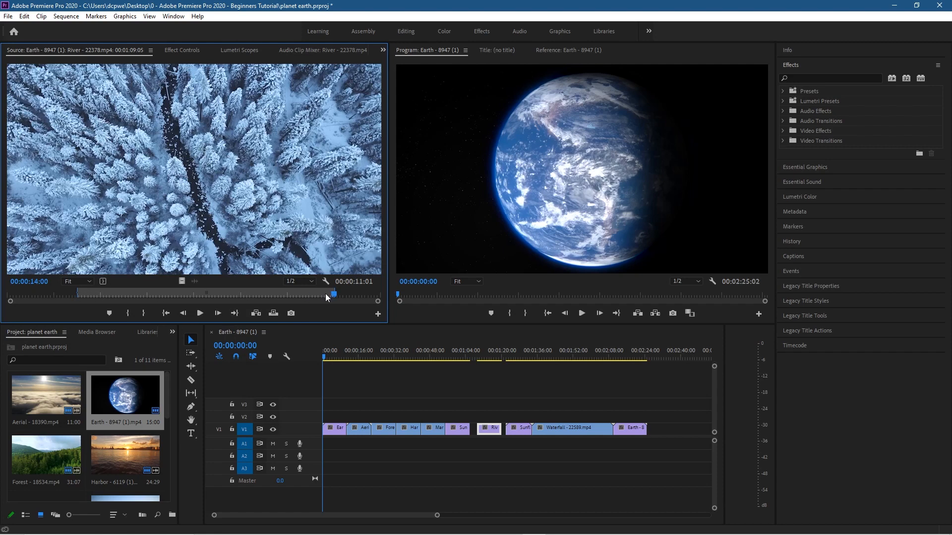
left_click_drag(491, 429, 514, 433)
- Move the Sunflowers clip directly after River, open it in the Source Monitor and mark its Out point at 00:00:11:00
left_click(525, 432)
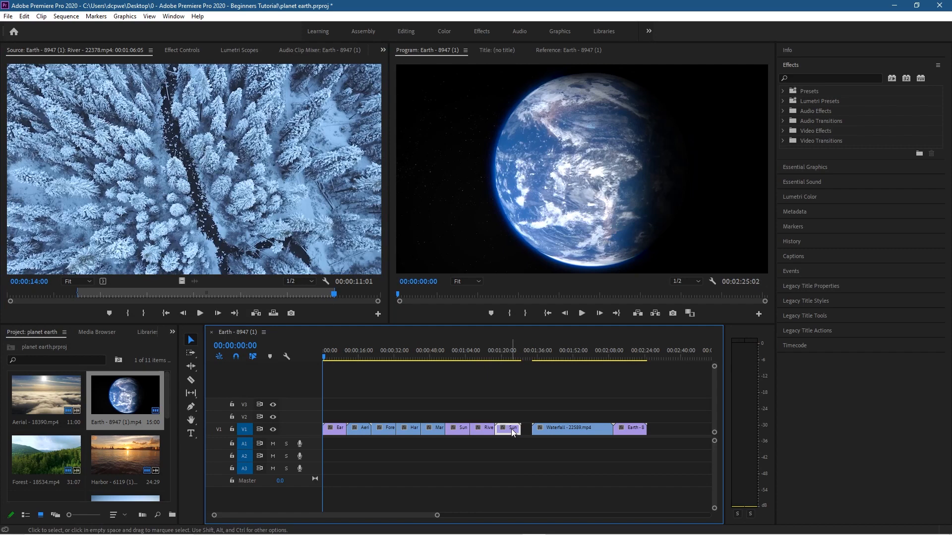
double_click(511, 429)
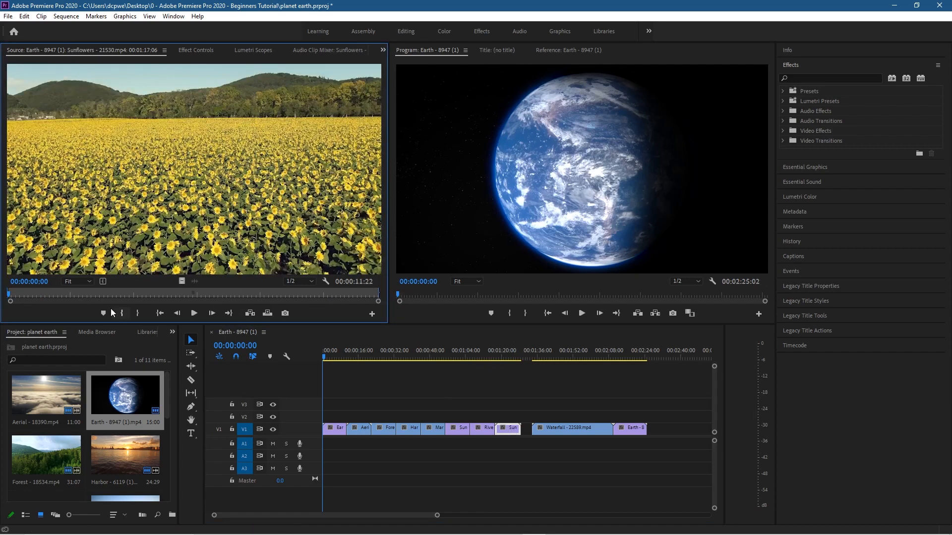
left_click_drag(11, 296, 357, 315)
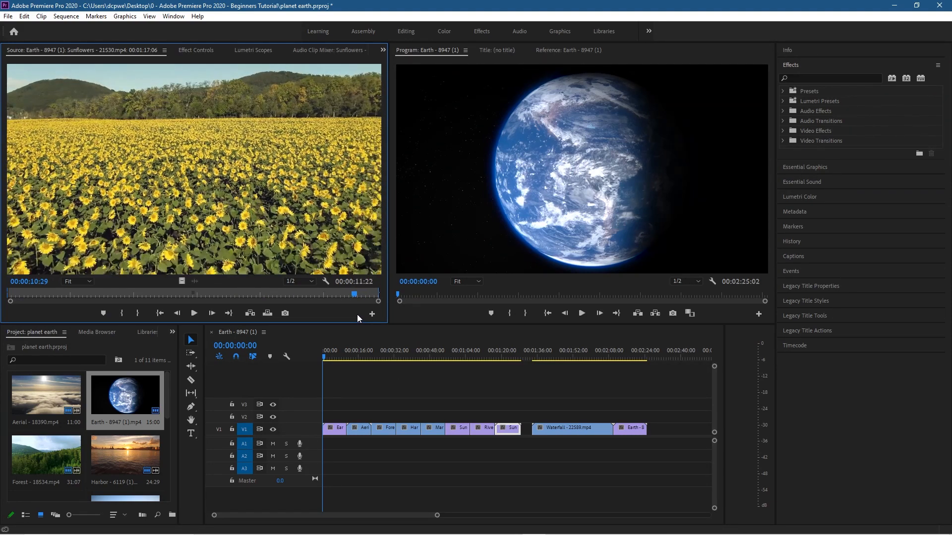
left_click(137, 314)
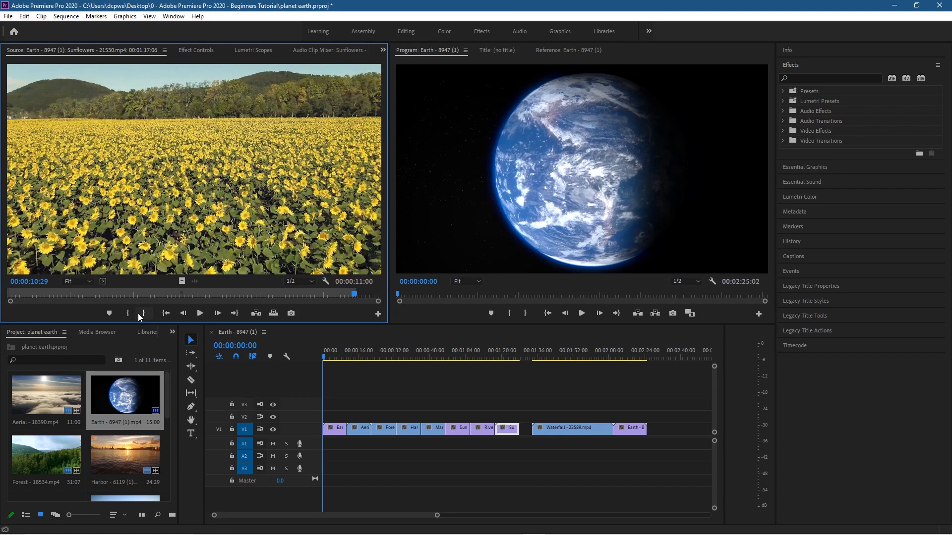
left_click(220, 314)
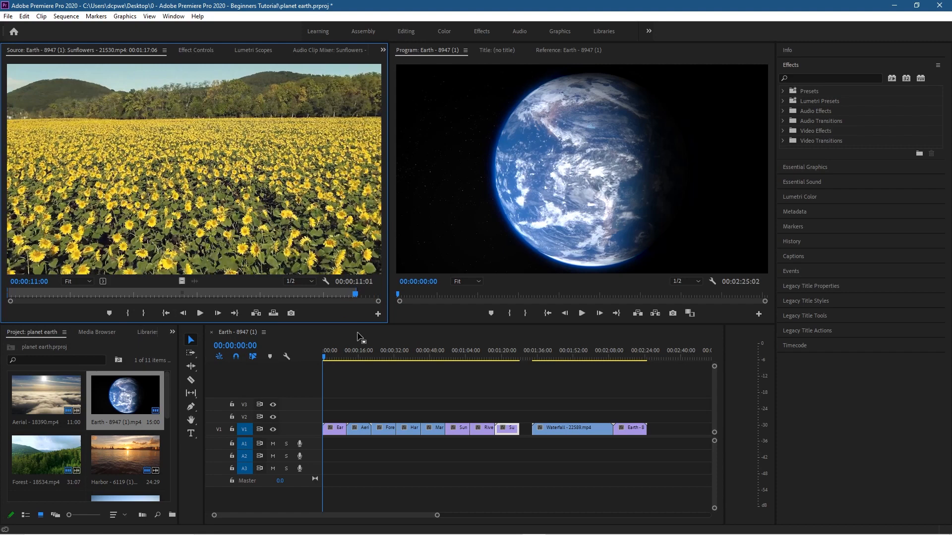
- Move the Waterfall clip directly after the trimmed Sunflowers clip on V1 and open it in the Source Monitor
left_click_drag(509, 429, 506, 429)
left_click(555, 428)
left_click_drag(581, 429, 566, 429)
double_click(566, 430)
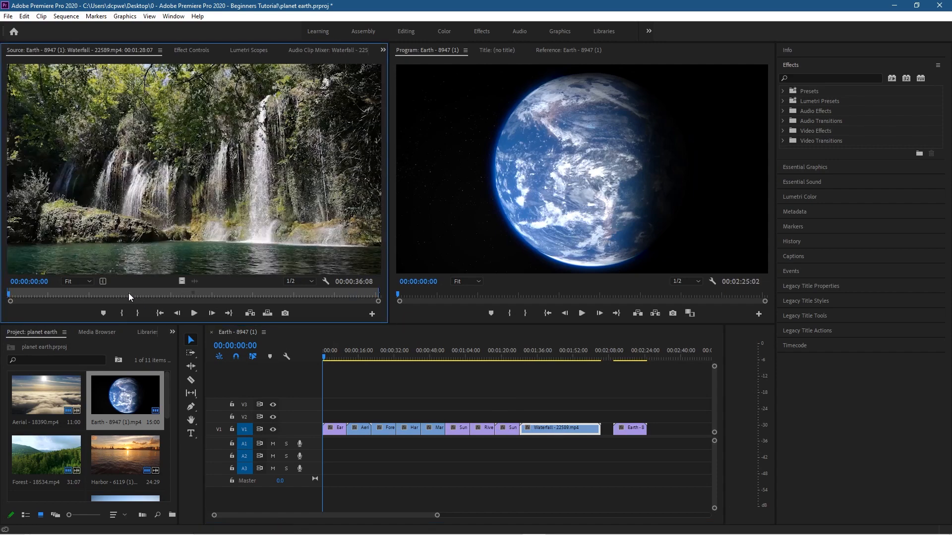
- Mark the Waterfall clip's In point at 00:00:10:00
left_click_drag(7, 297, 114, 305)
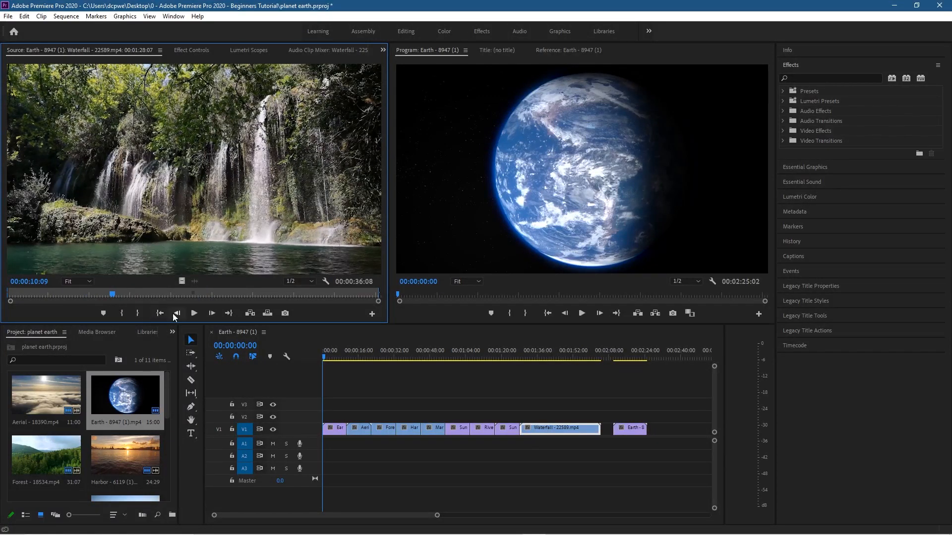
left_click(177, 314)
left_click(177, 313)
left_click(177, 313)
left_click(177, 314)
left_click(177, 314)
left_click(177, 313)
left_click(177, 313)
left_click(177, 313)
left_click(120, 313)
- Mark the Waterfall clip's Out point at 00:00:21:00 and move the trimmed clip directly after Sunflowers on V1
left_click_drag(114, 296, 223, 306)
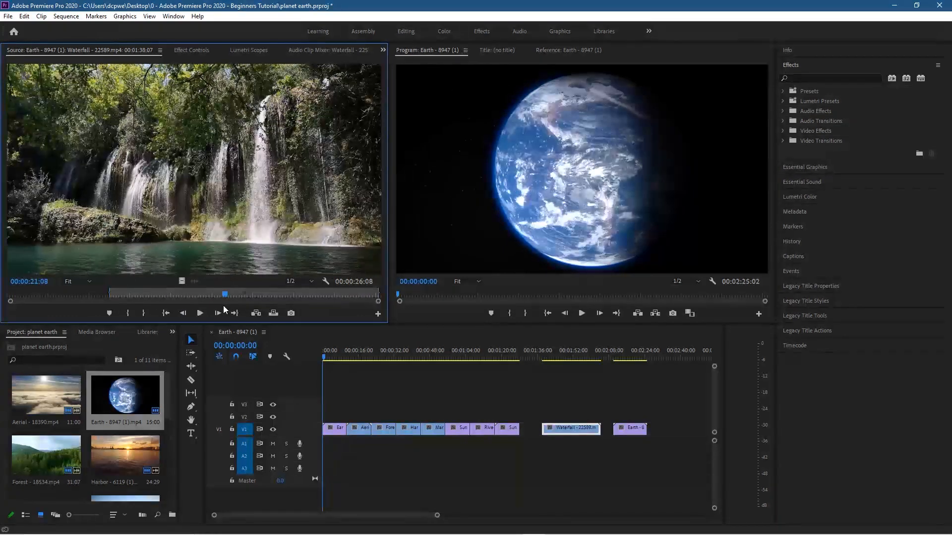
left_click(183, 313)
left_click(183, 313)
left_click(183, 313)
left_click(183, 314)
left_click(183, 314)
left_click(183, 313)
left_click(183, 314)
left_click(183, 313)
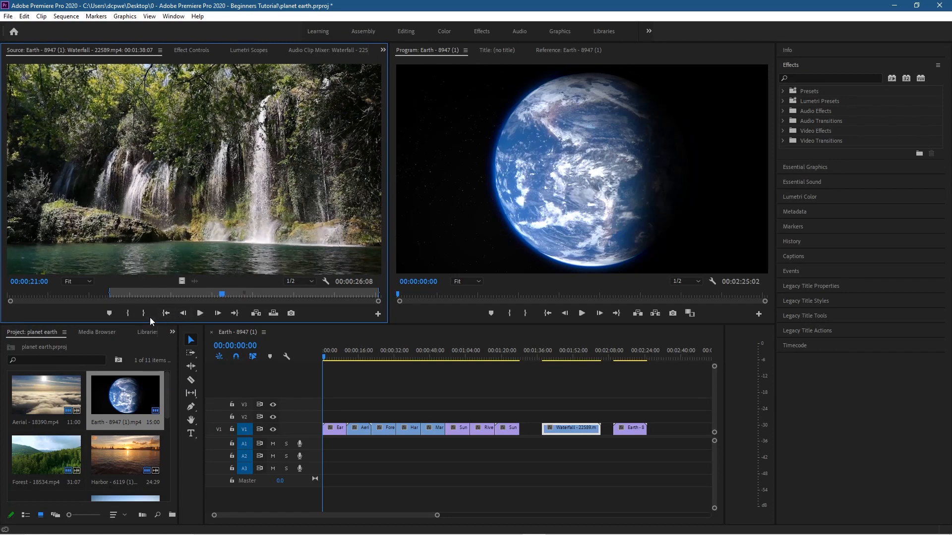
left_click(143, 313)
left_click_drag(554, 429, 531, 430)
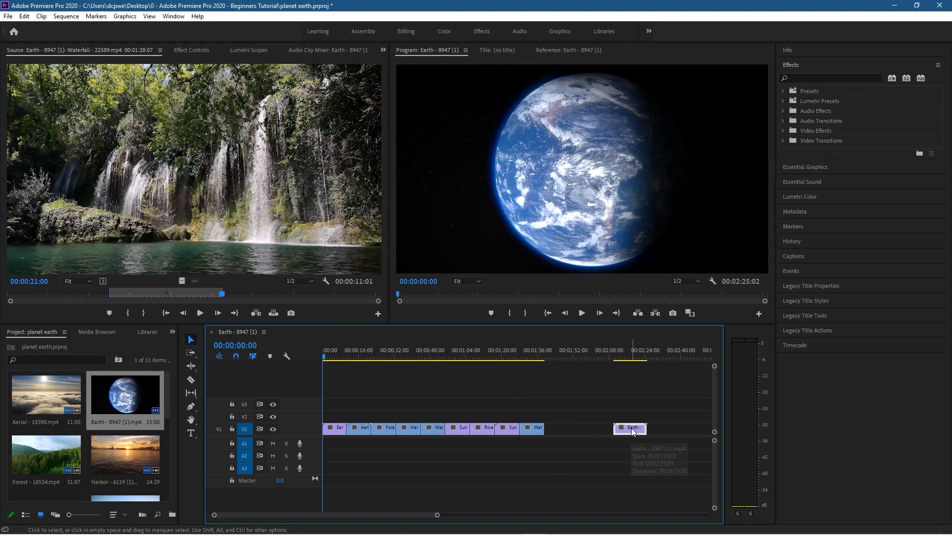
- Replace the untrimmed Earth clip at the sequence's end with a copy of the trimmed opening Earth clip, placed directly after Waterfall
key("Delete")
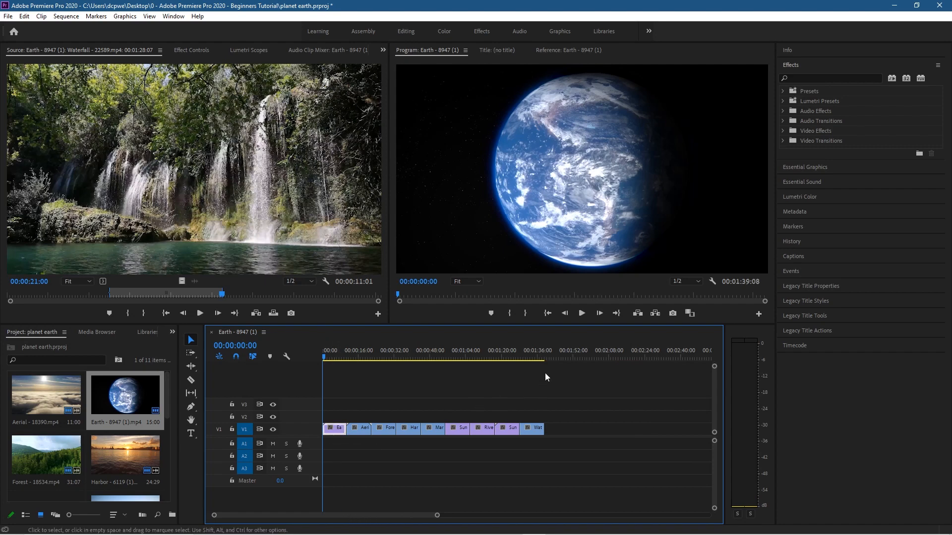
left_click(553, 356)
key("period")
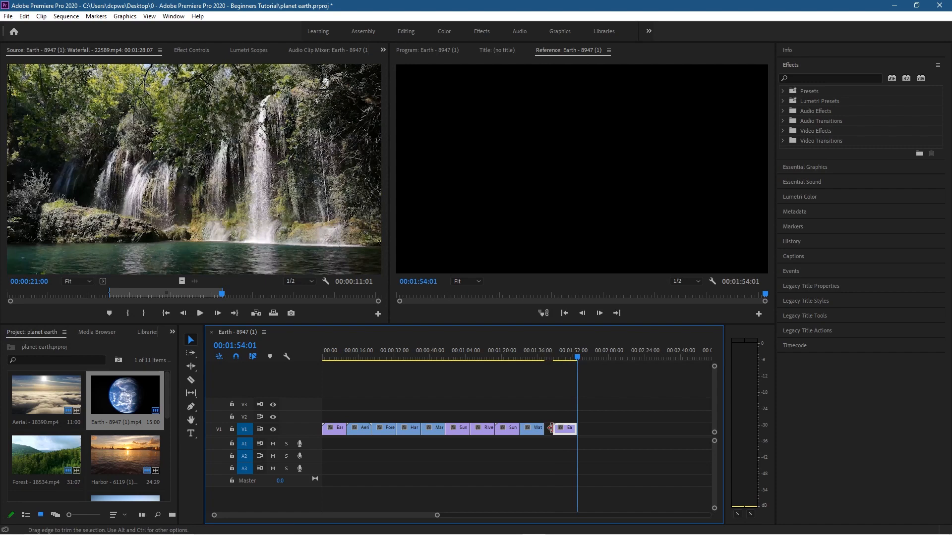
left_click_drag(569, 429, 561, 430)
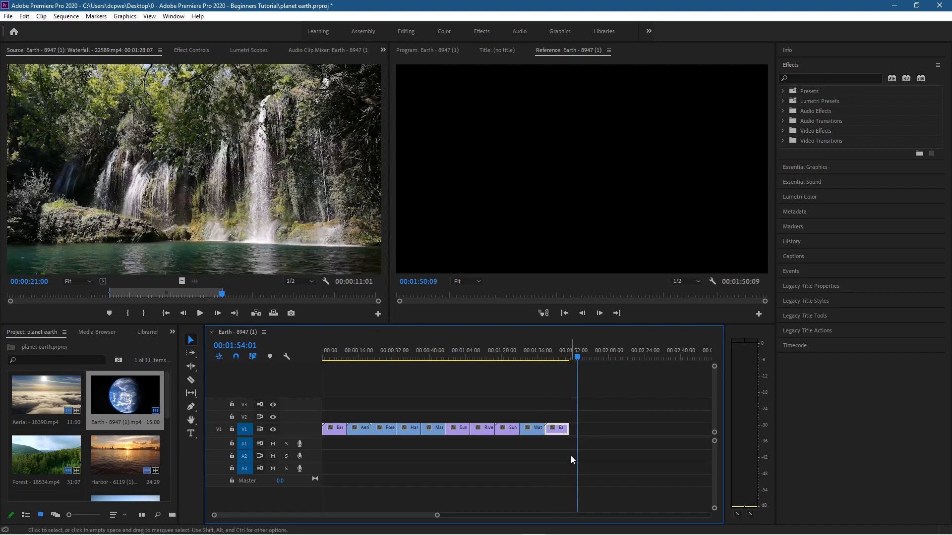
- Enable Reverse Speed for the final Earth clip in its Speed/Duration settings
left_click_drag(566, 360, 553, 393)
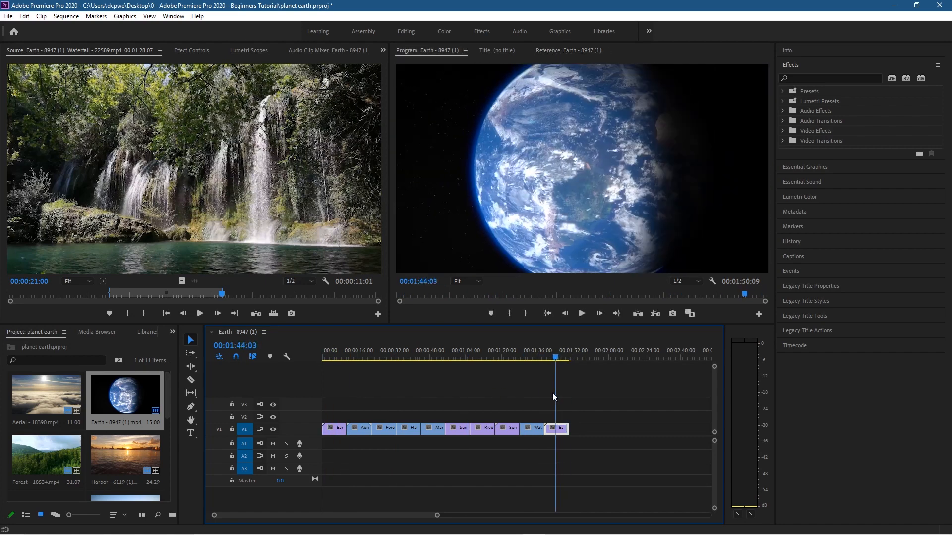
right_click(560, 433)
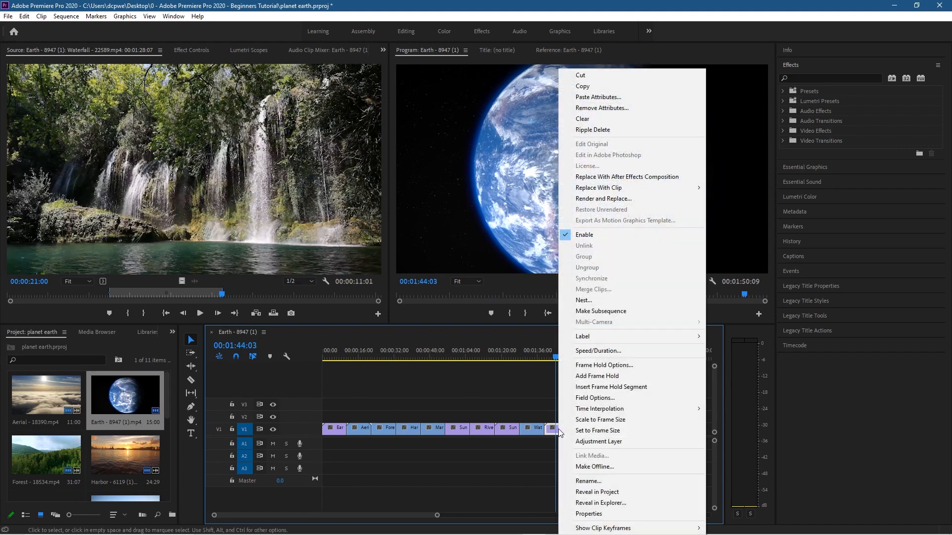
left_click(595, 351)
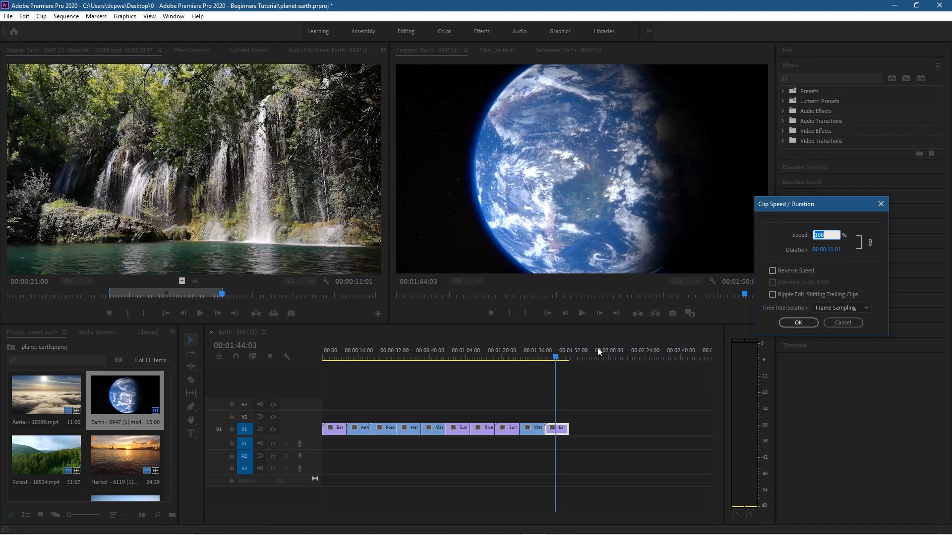
left_click(772, 270)
left_click(786, 323)
- Add a "Planet Earth" text title over the opening Earth clip at 00:00:00:00 with the Type tool
left_click_drag(552, 360, 322, 383)
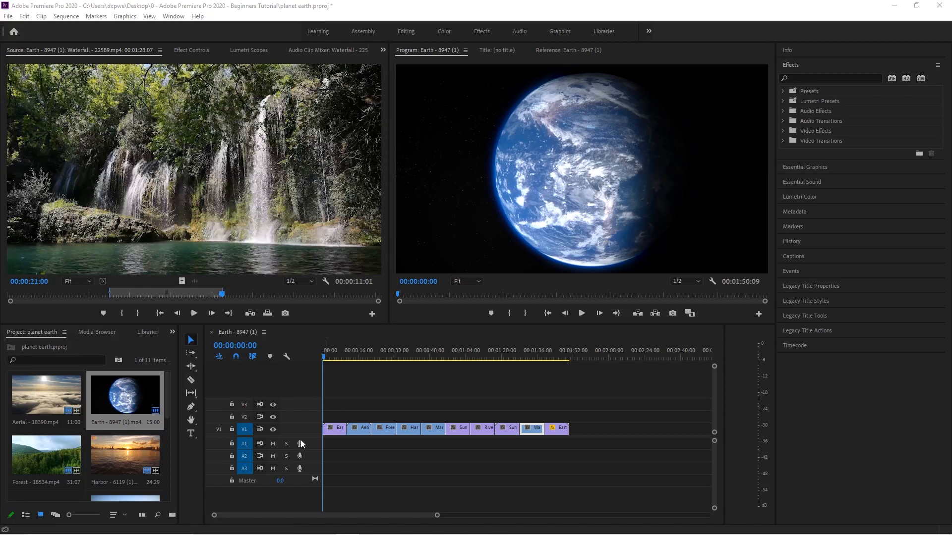
left_click(192, 434)
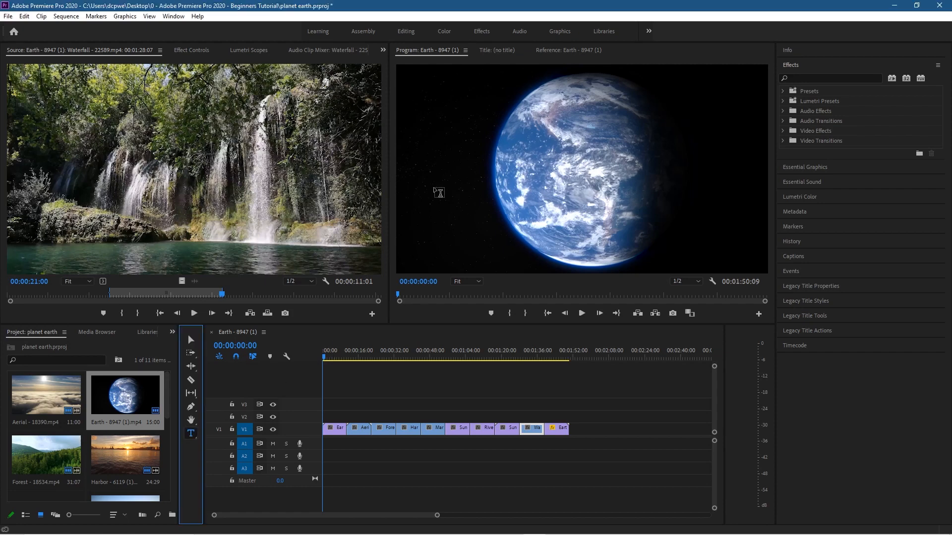
left_click(447, 176)
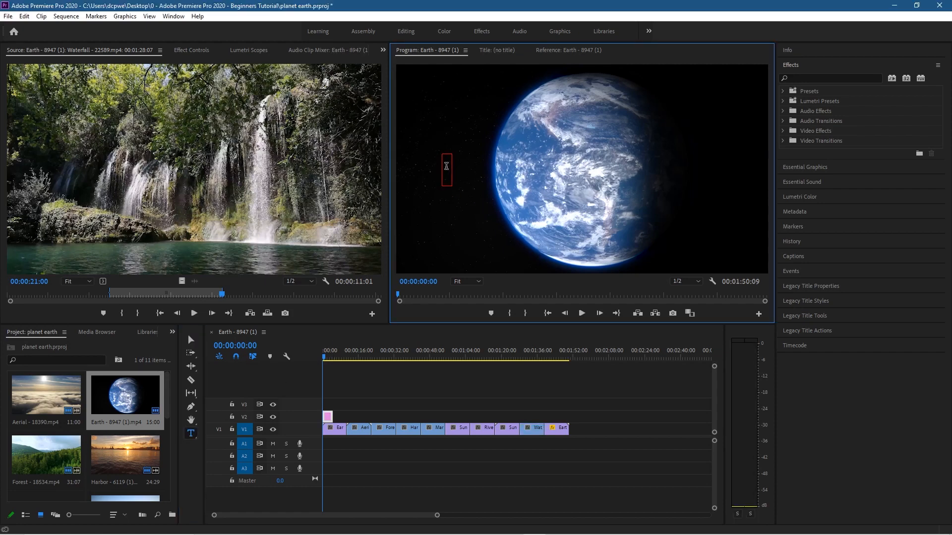
type("Plane")
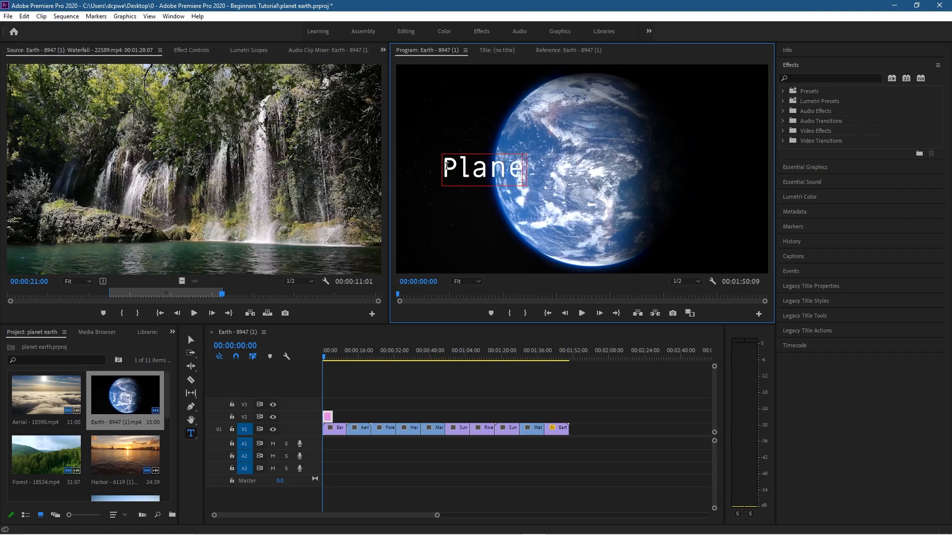
type("t Earth")
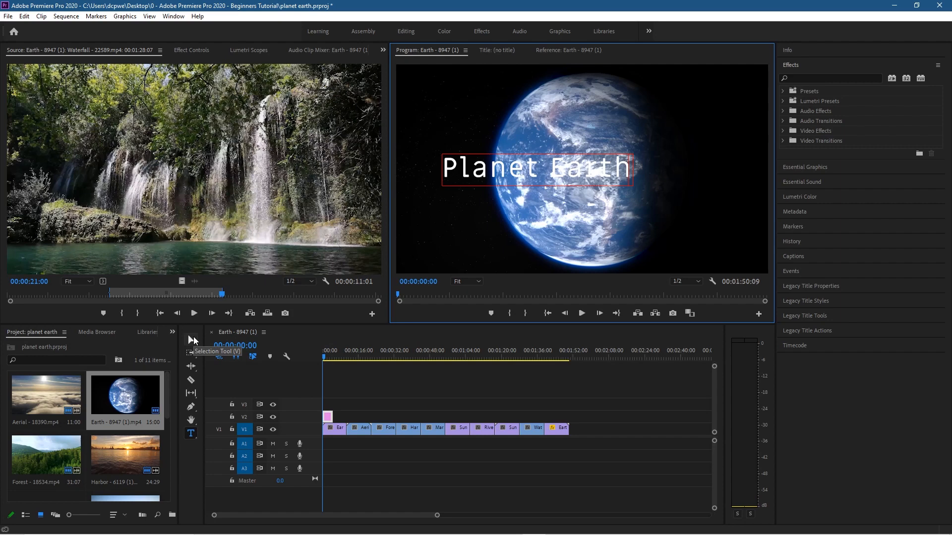
- Centre the "Planet Earth" title horizontally and vertically in the frame with the Selection tool and snapping guides
left_click(193, 338)
left_click_drag(517, 173, 489, 248)
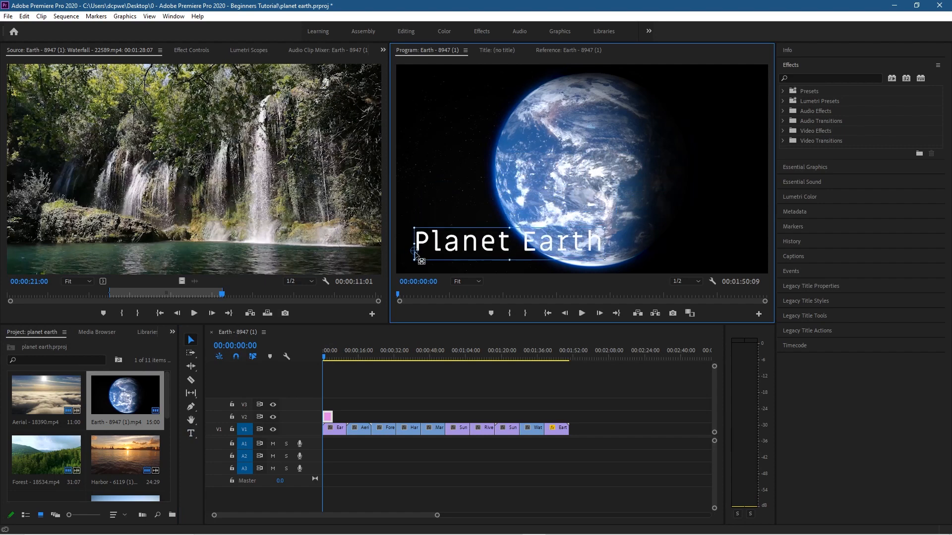
left_click_drag(415, 252, 518, 247)
left_click_drag(478, 241, 547, 168)
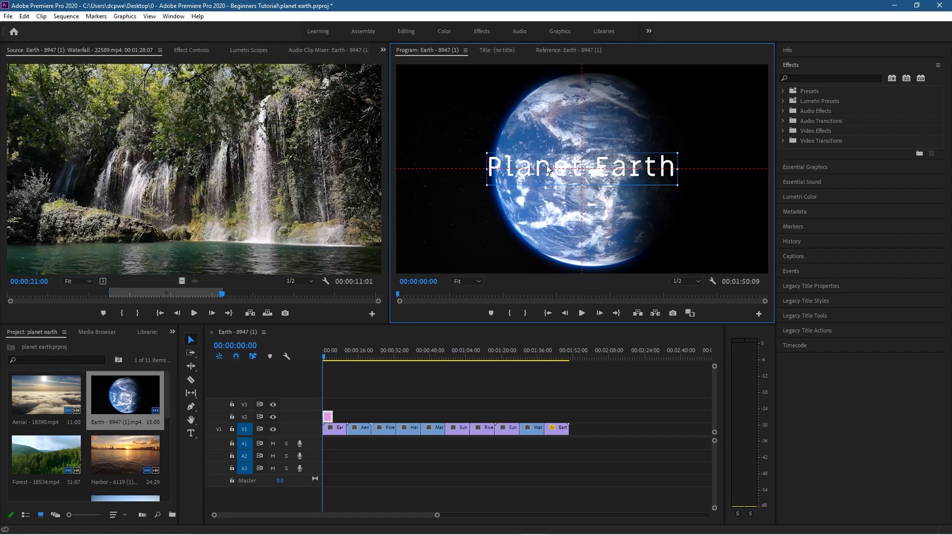
left_click_drag(547, 167, 547, 167)
- Expand the title's text properties in Effect Controls and change its font to Modern No. 20
left_click(173, 15)
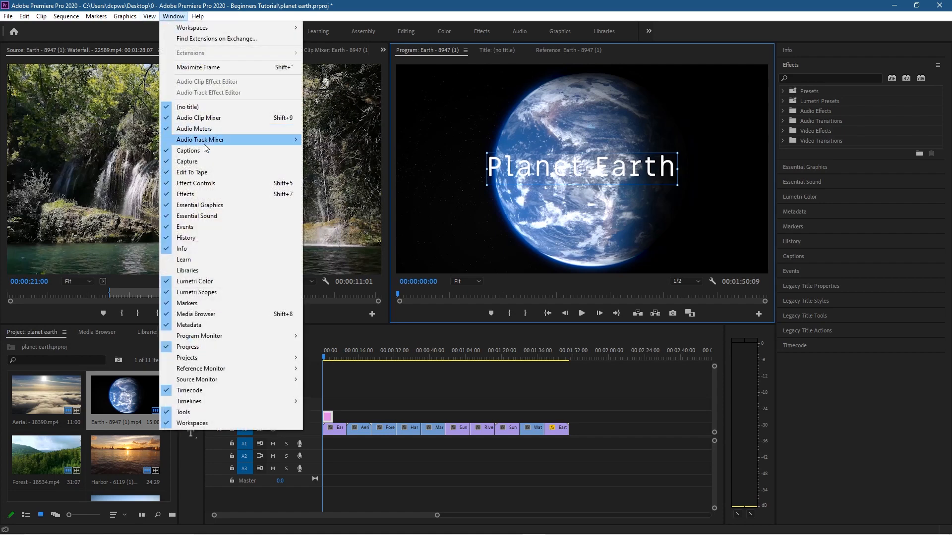
left_click(201, 185)
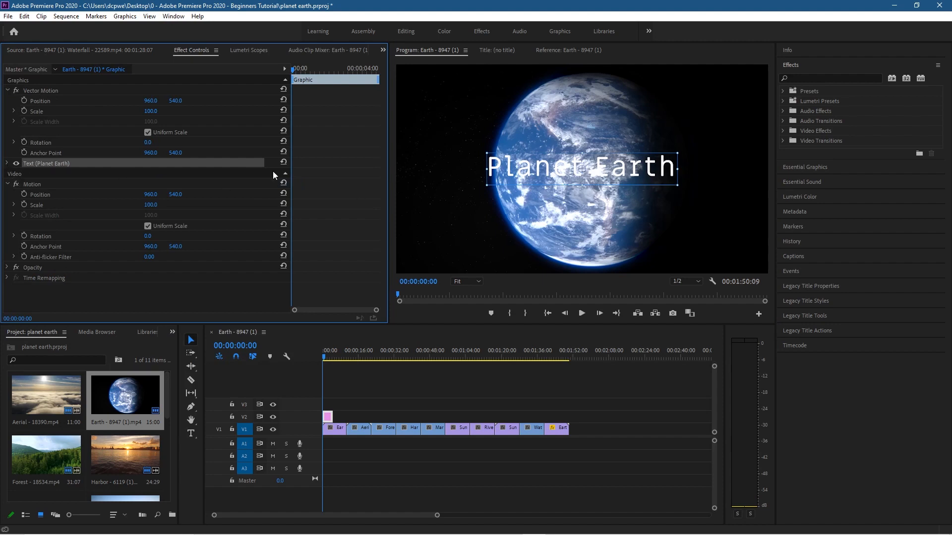
left_click(7, 163)
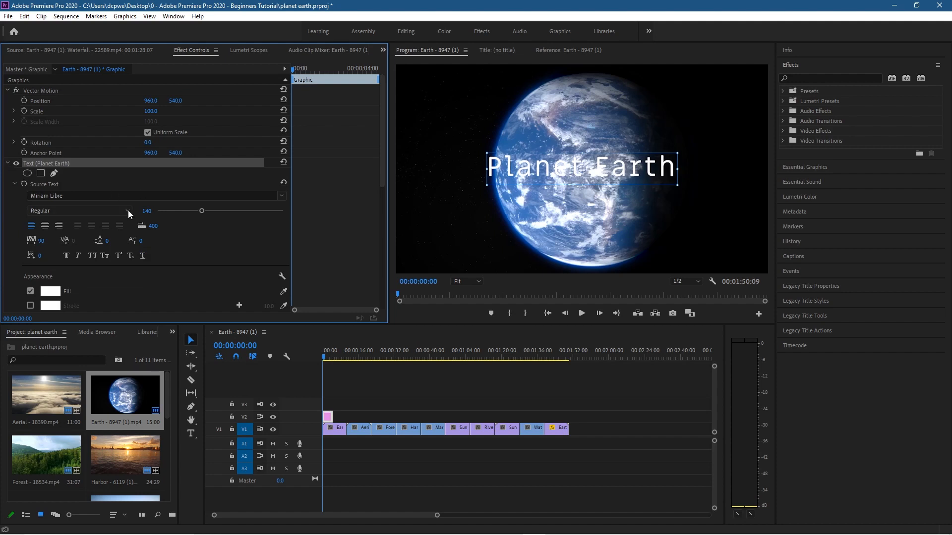
left_click(282, 197)
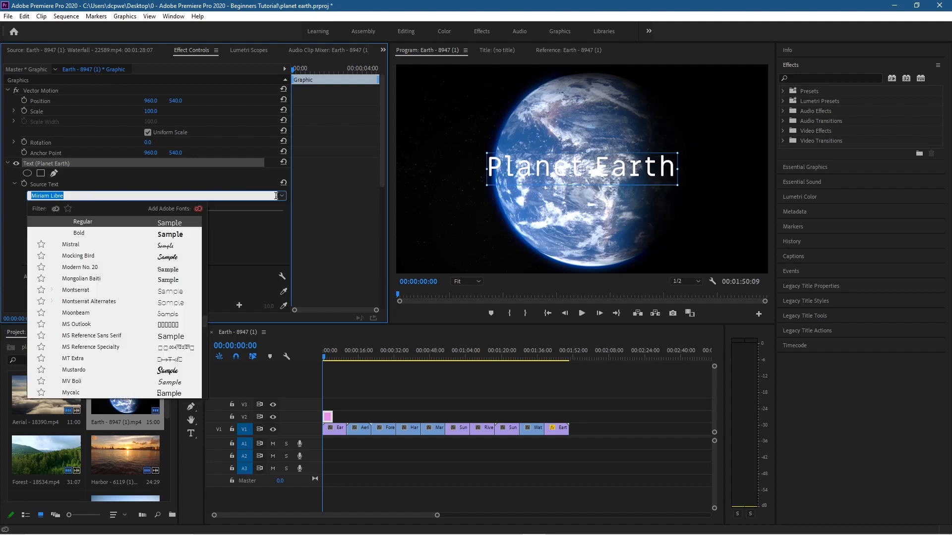
left_click(156, 180)
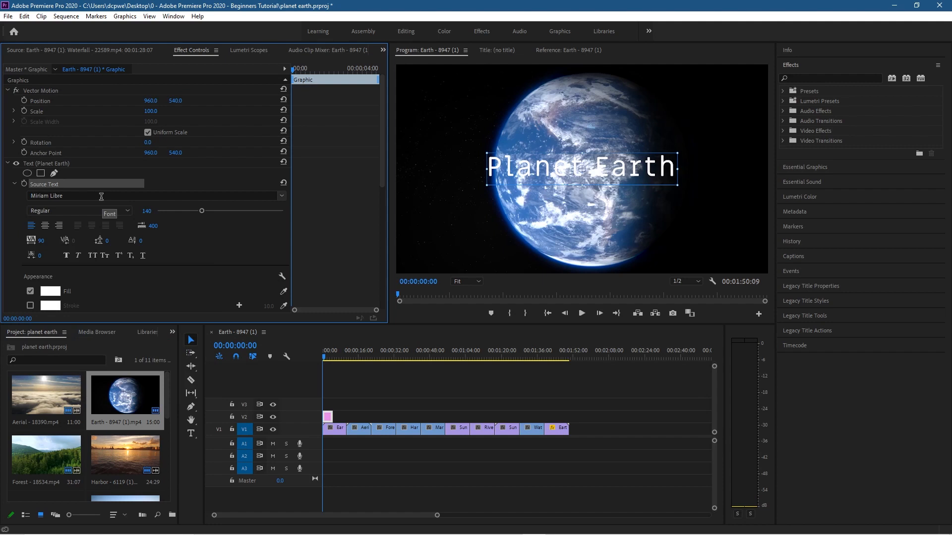
scroll(112, 196, "down", 1)
scroll(111, 195, "down", 1)
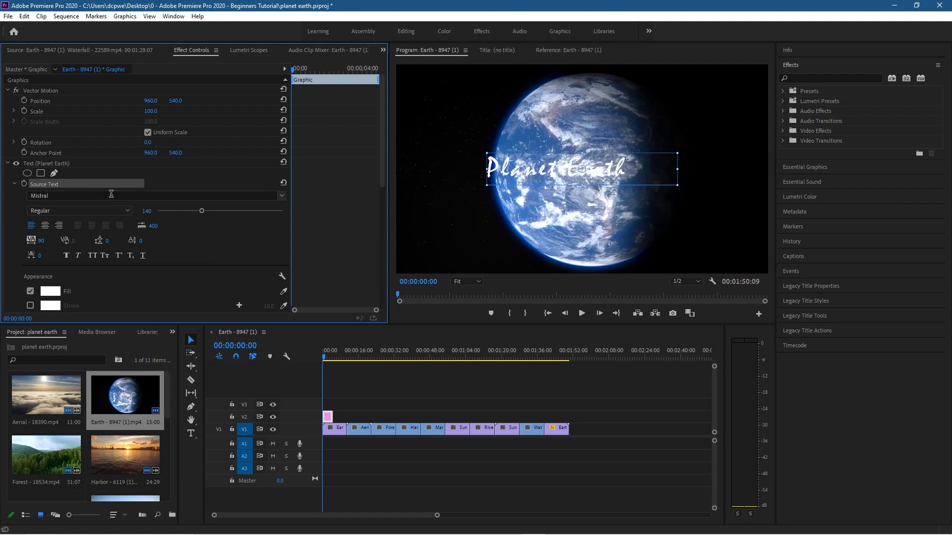
scroll(111, 194, "down", 1)
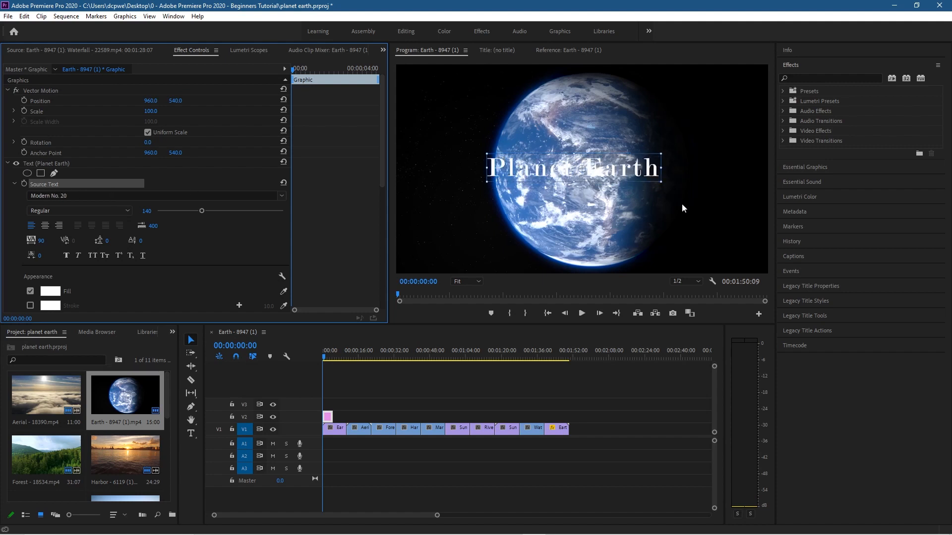
- Set the title's font size to 201 and move the enlarged title back to the centre of the frame
left_click_drag(201, 211, 220, 211)
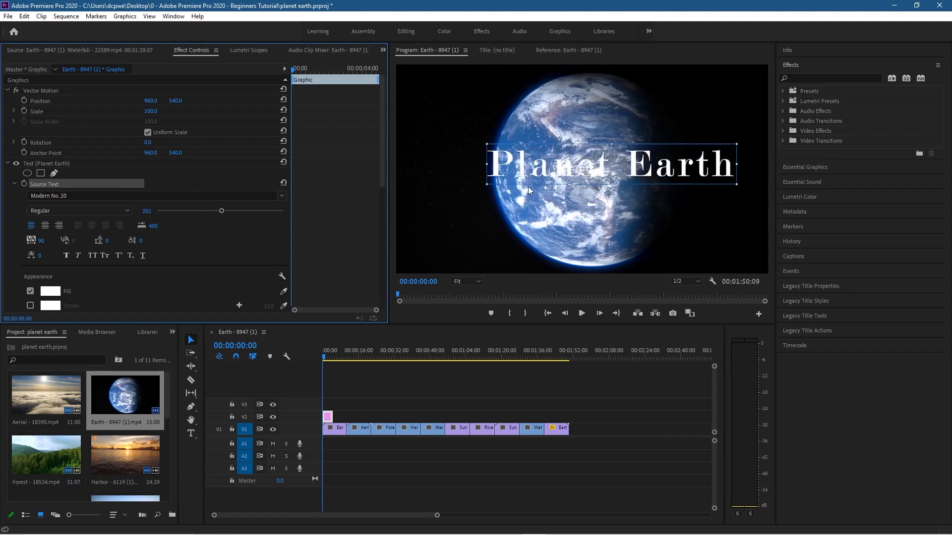
left_click_drag(601, 167, 542, 175)
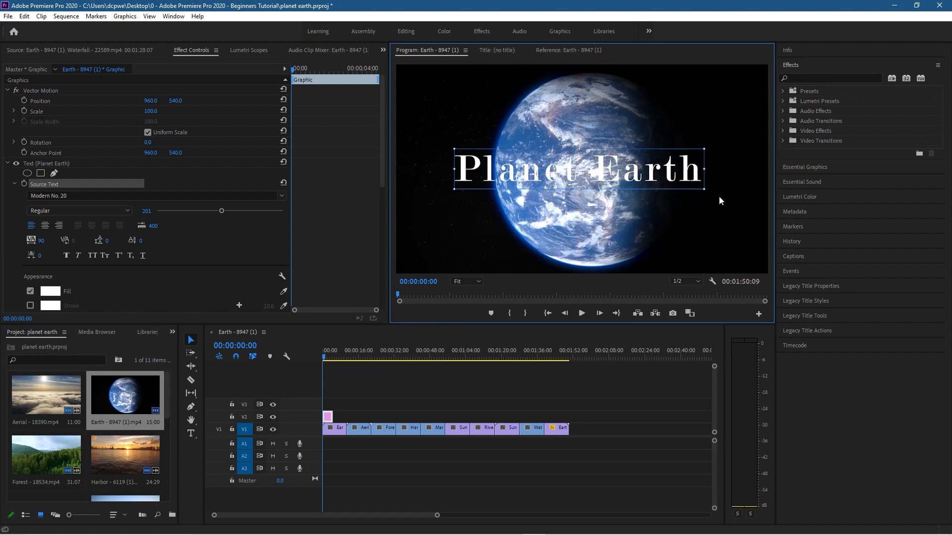
left_click_drag(591, 171, 541, 247)
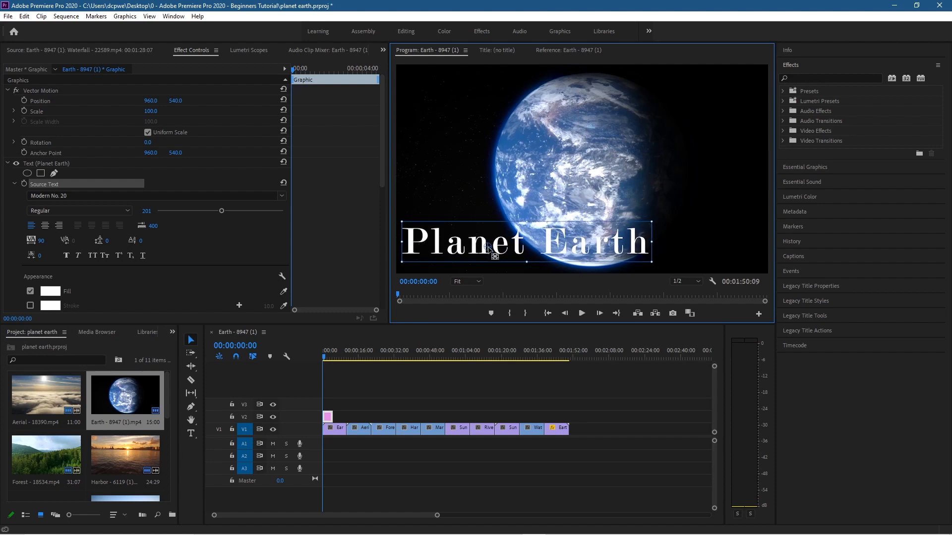
left_click_drag(488, 245, 529, 246)
left_click_drag(483, 248, 547, 175)
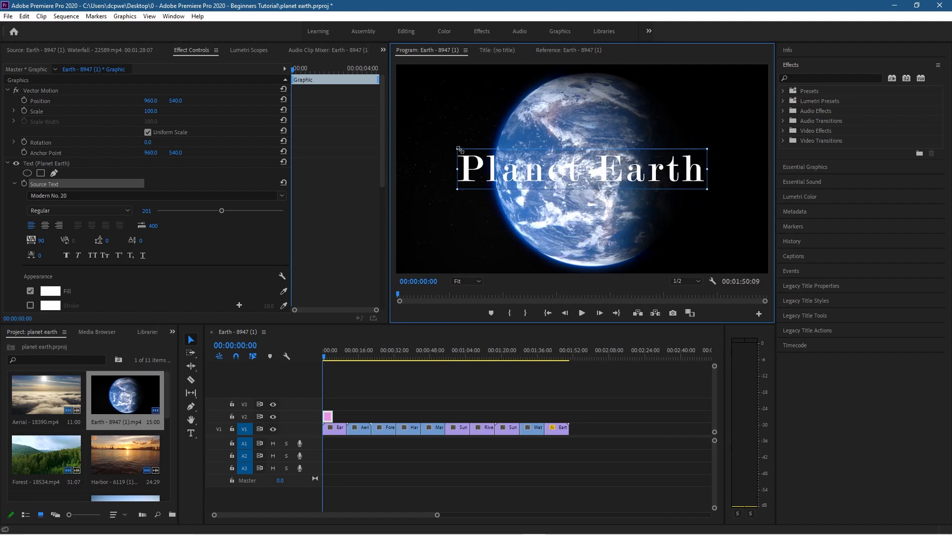
- Apply All Caps to the title, reduce its font size to 179 and recentre it in the frame
left_click(206, 253)
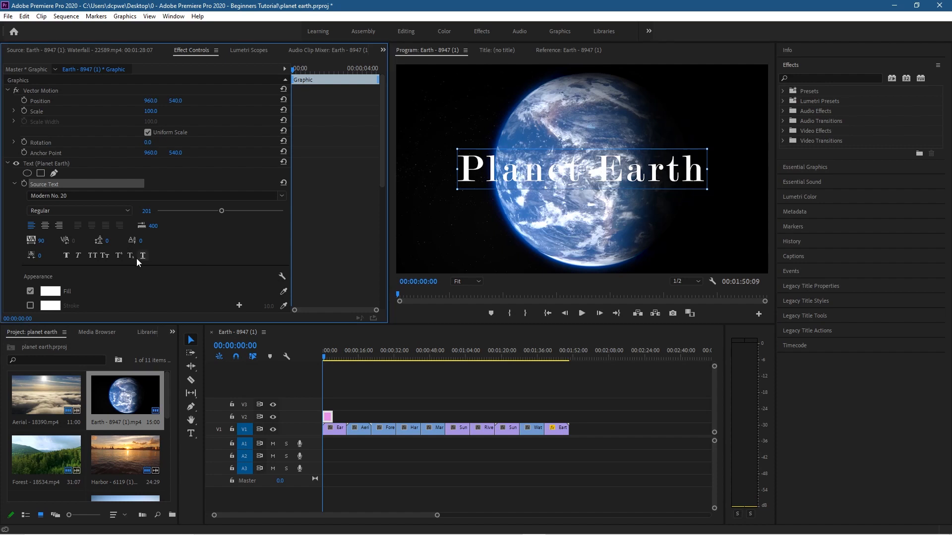
left_click(93, 256)
left_click_drag(699, 165, 652, 165)
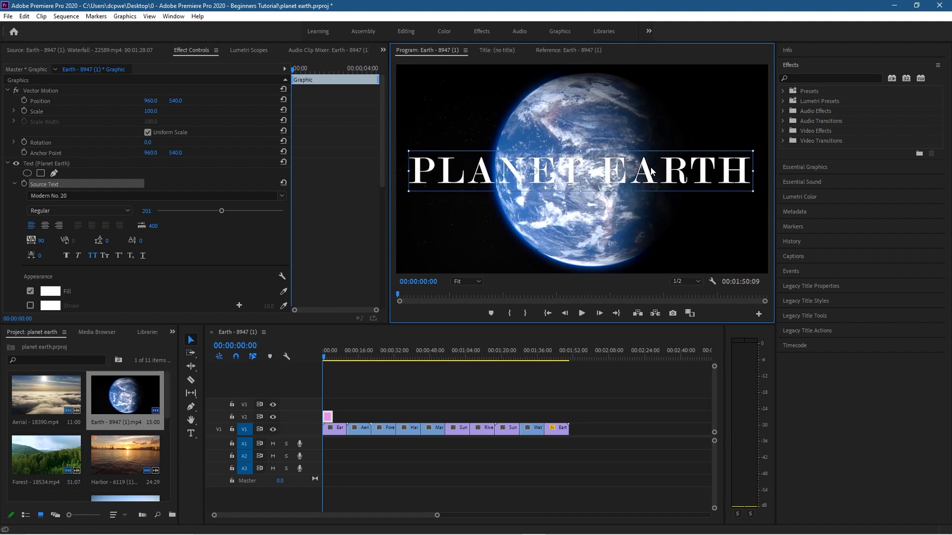
left_click_drag(223, 211, 213, 210)
left_click_drag(484, 177, 502, 177)
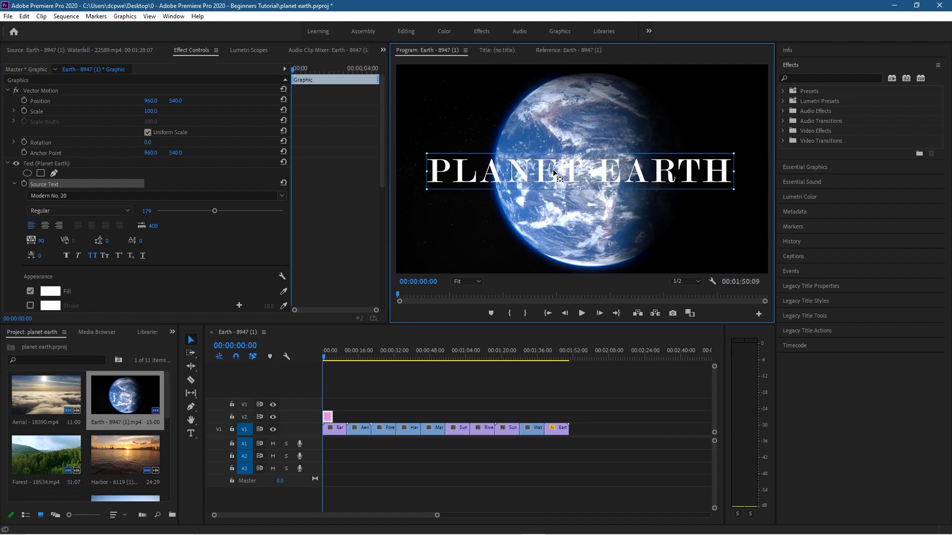
mouse_move(551, 172)
left_mouse_down()
mouse_move(580, 173)
mouse_move(547, 157)
left_mouse_up()
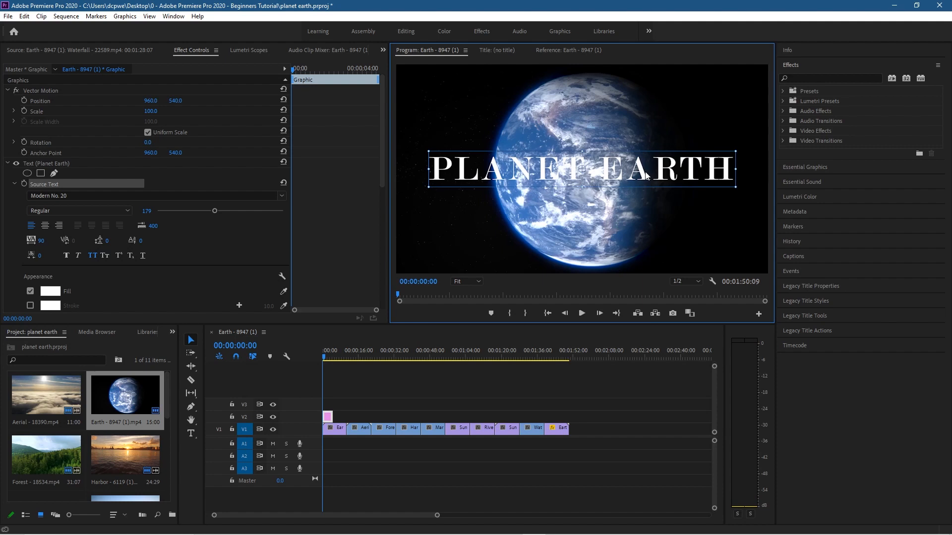
left_click(67, 255)
left_click(67, 254)
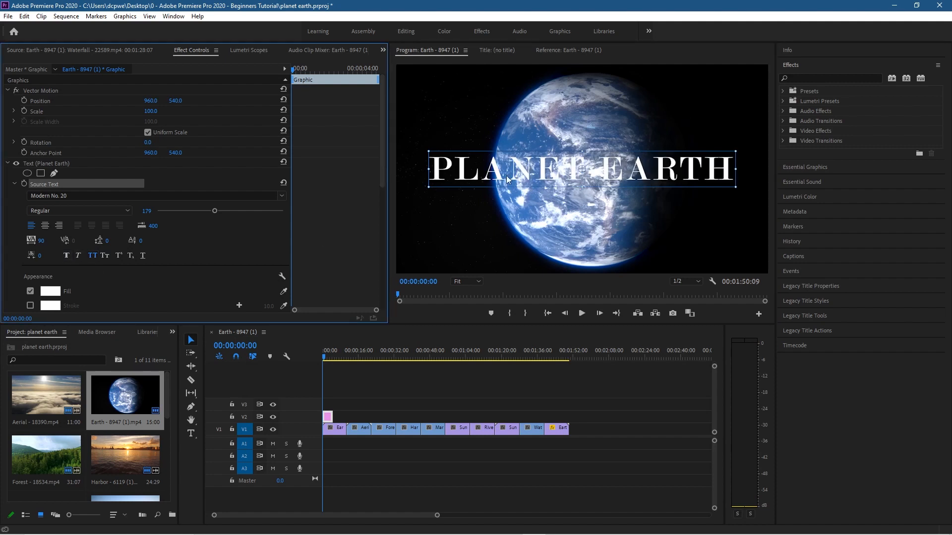
- Change the title's fill colour to black (000000)
scroll(192, 255, "down", 3)
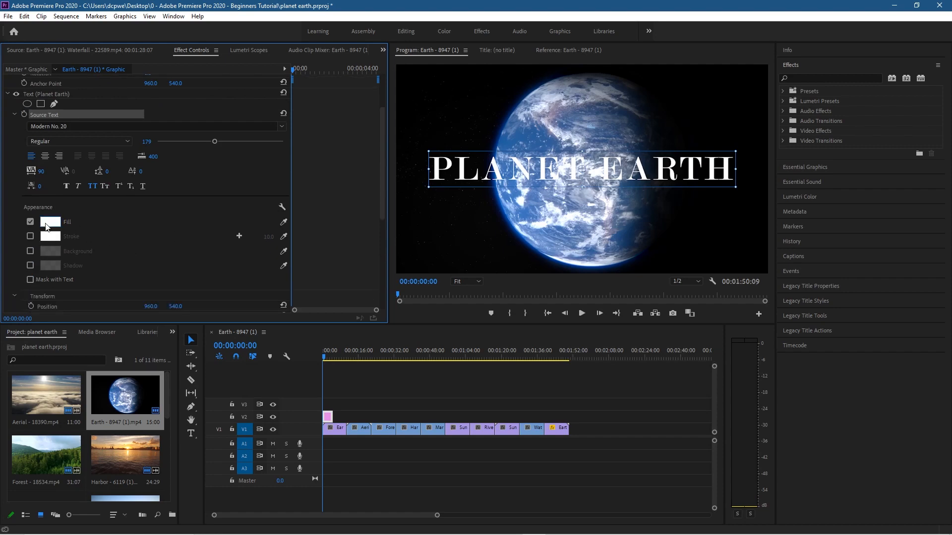
left_click(46, 227)
left_click_drag(382, 323, 291, 268)
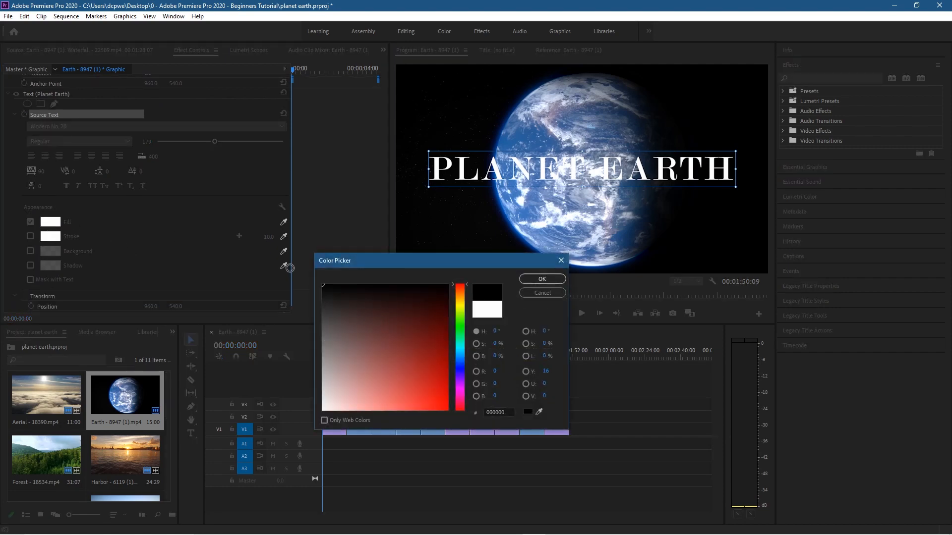
left_click(543, 279)
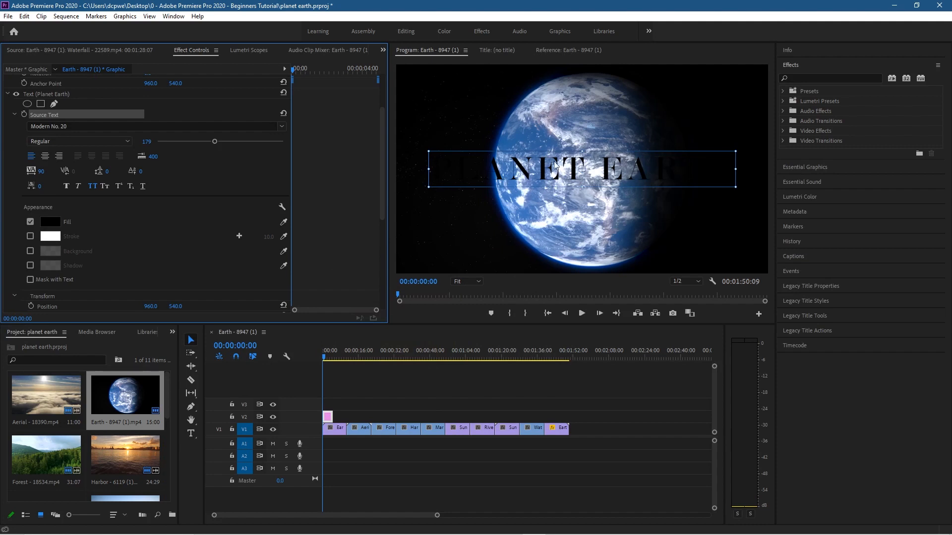
- Enable a red stroke on the title and set its width to 19
left_click(30, 236)
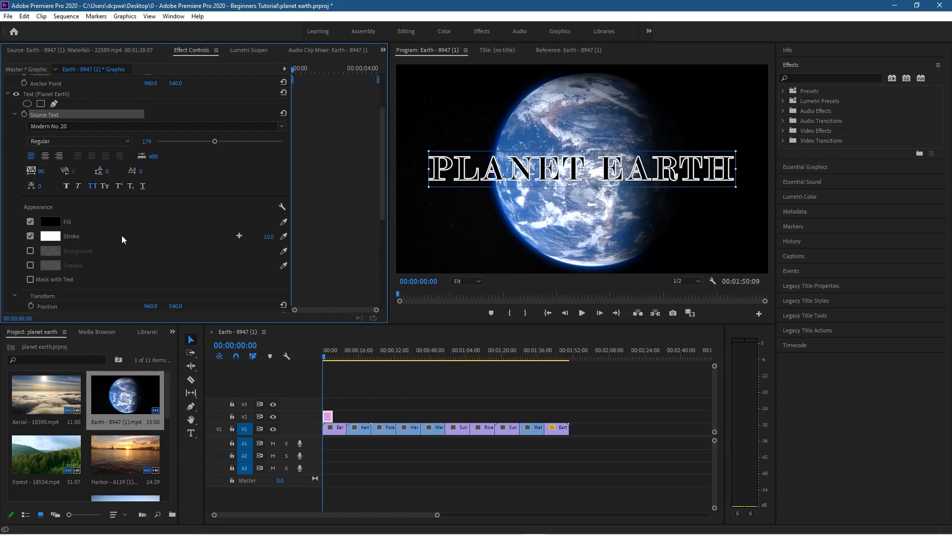
left_click(50, 237)
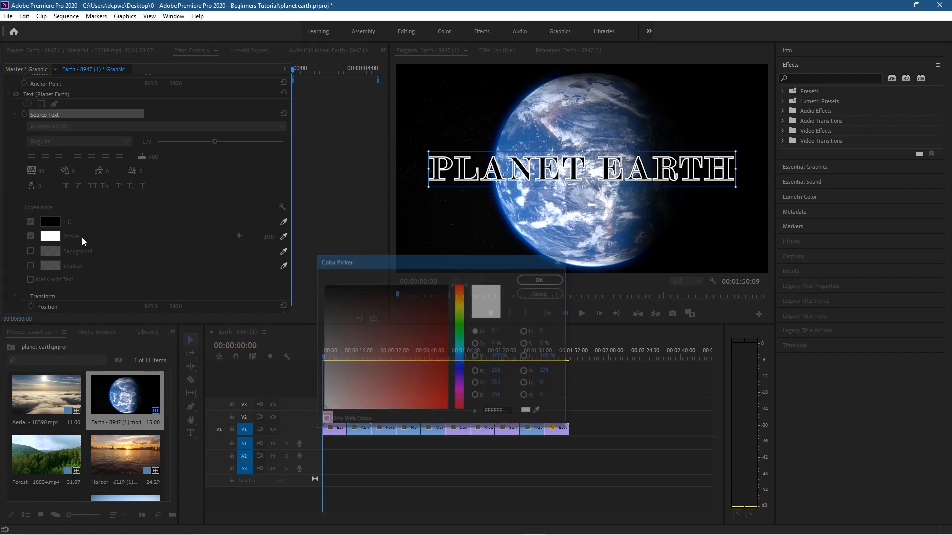
left_click_drag(461, 358, 464, 406)
left_click(444, 406)
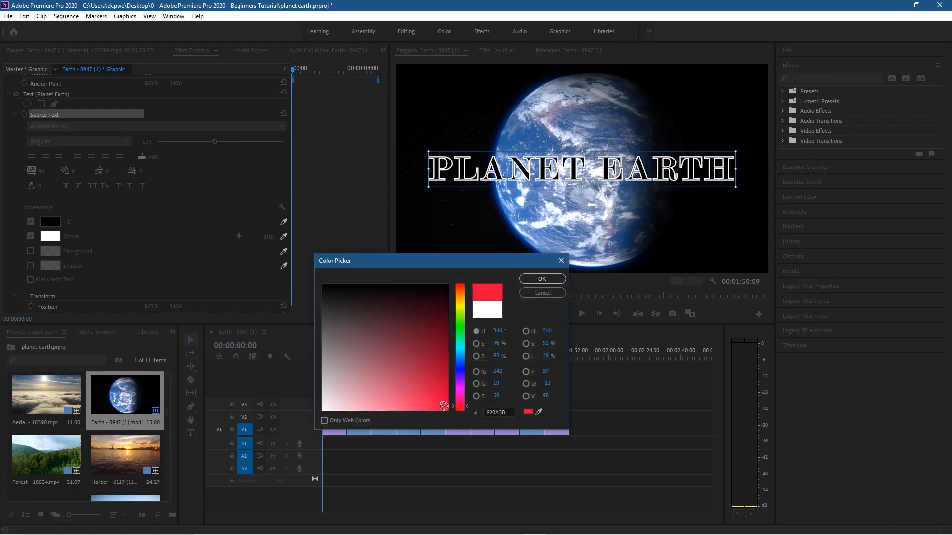
left_click(544, 279)
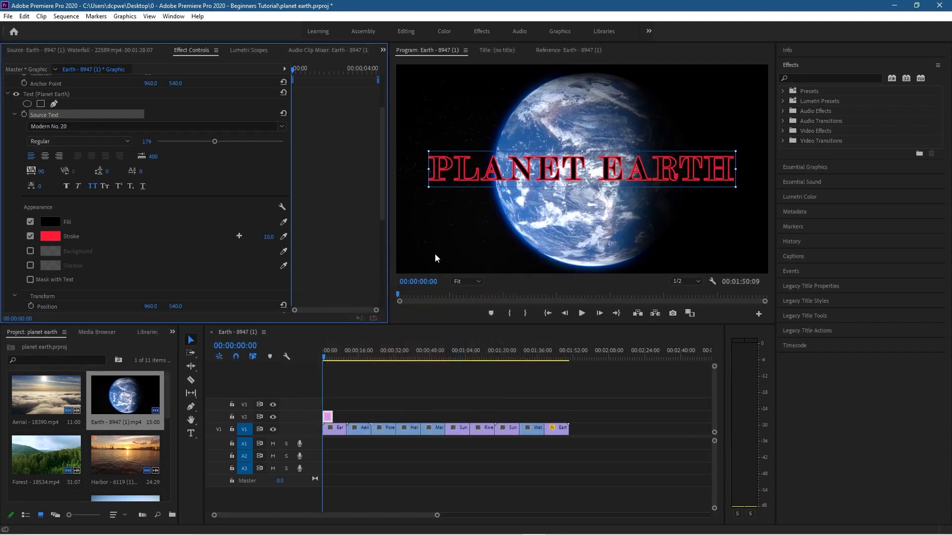
mouse_move(269, 236)
left_mouse_down()
mouse_move(298, 237)
mouse_move(240, 236)
mouse_move(256, 236)
left_mouse_up()
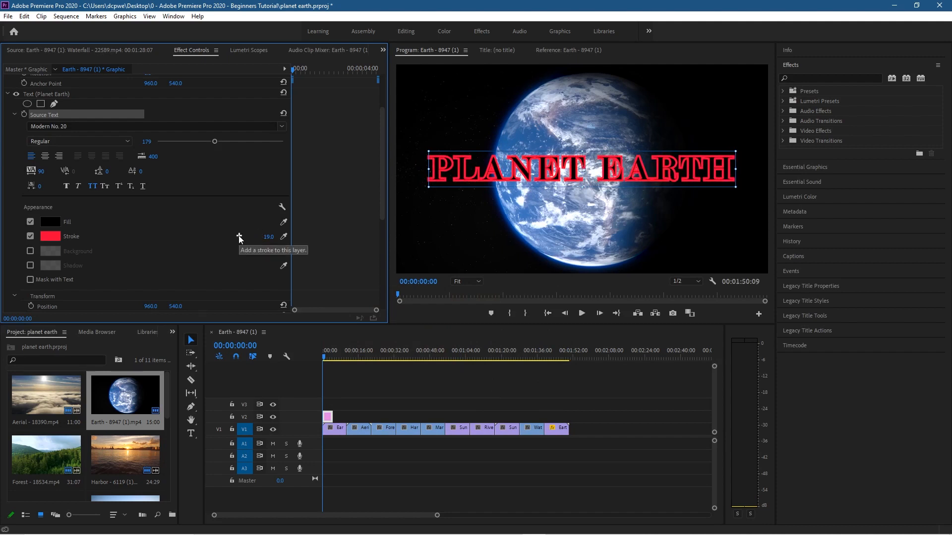
- Try a second, green (1E8433) stroke with a width of 25 on the title, and remove it
left_click(239, 236)
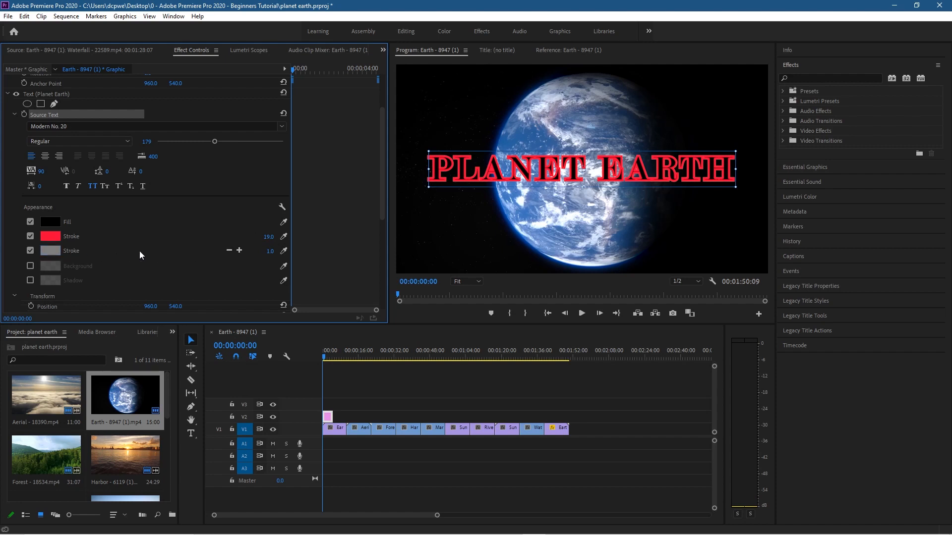
left_click(50, 250)
left_click_drag(368, 315, 412, 341)
left_click(460, 341)
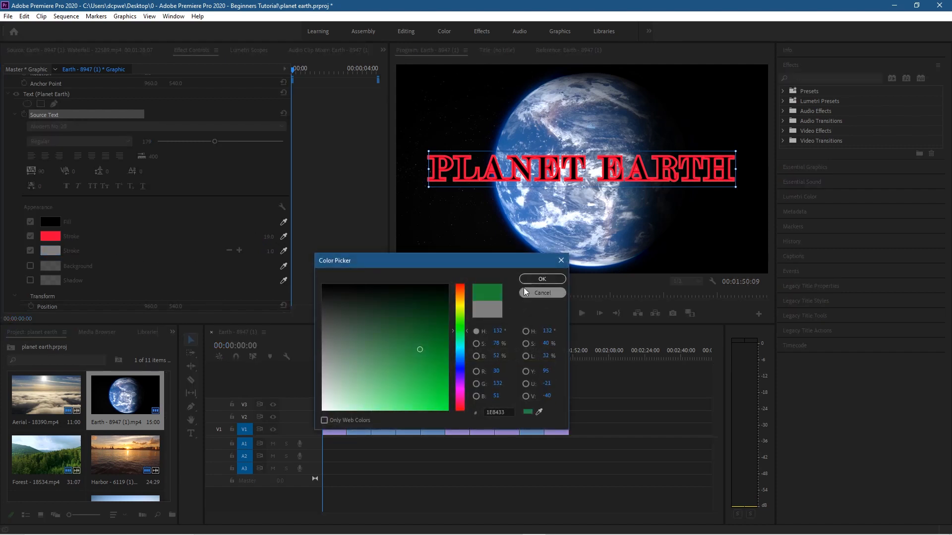
left_click(542, 278)
left_click_drag(268, 251, 281, 251)
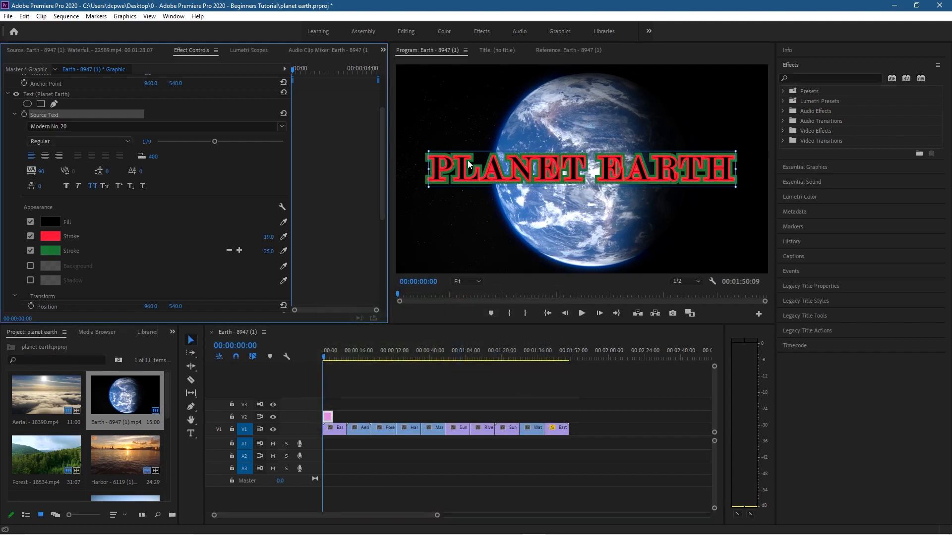
left_click(230, 251)
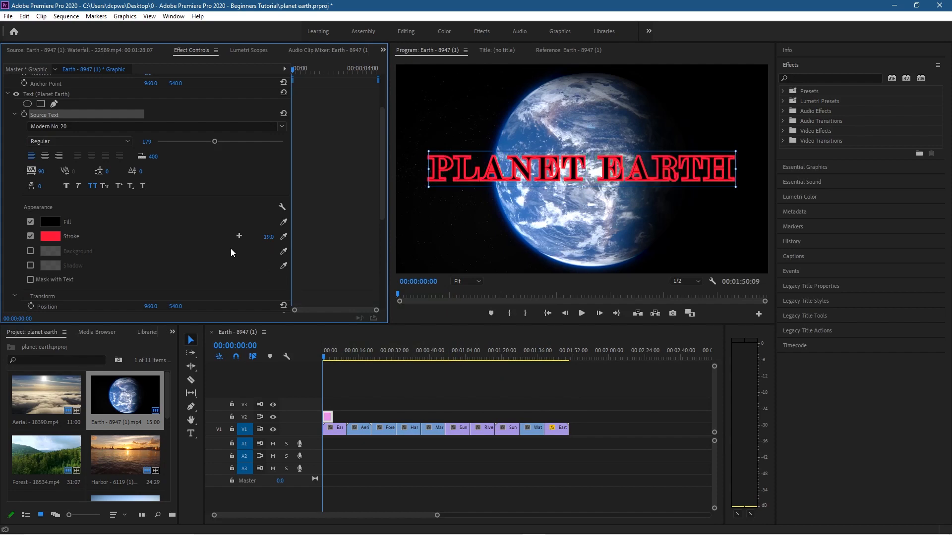
- Change the title's stroke colour to white (FFFFFF)
left_click(53, 237)
left_click_drag(374, 330, 287, 467)
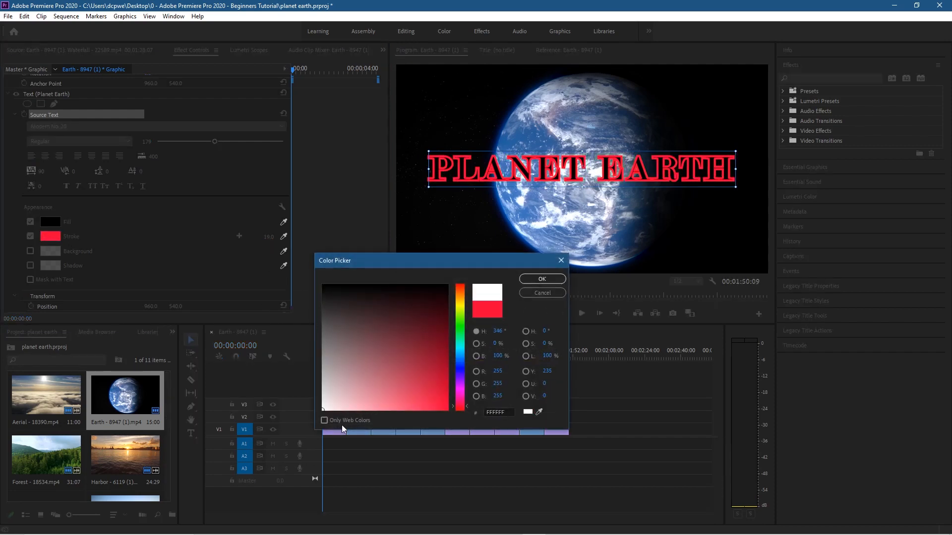
left_click(542, 279)
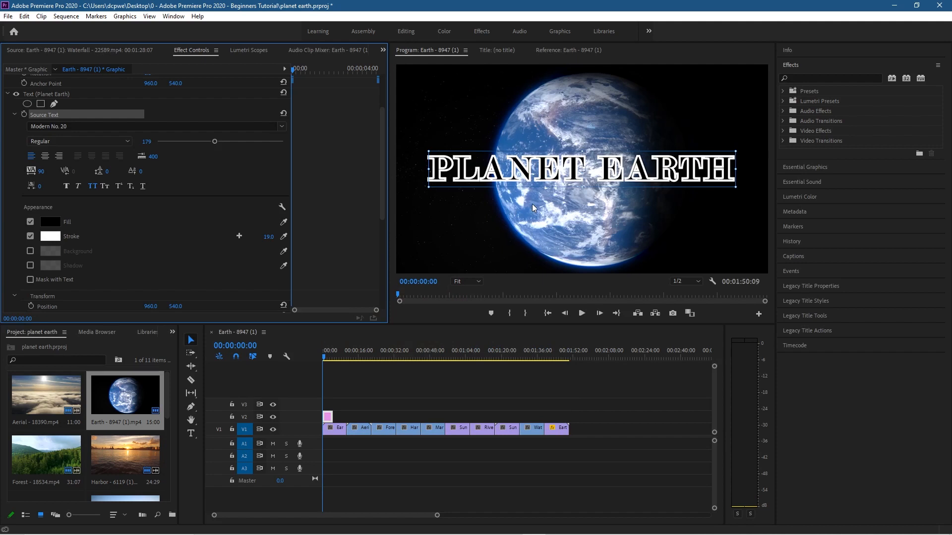
scroll(171, 244, "down", 2)
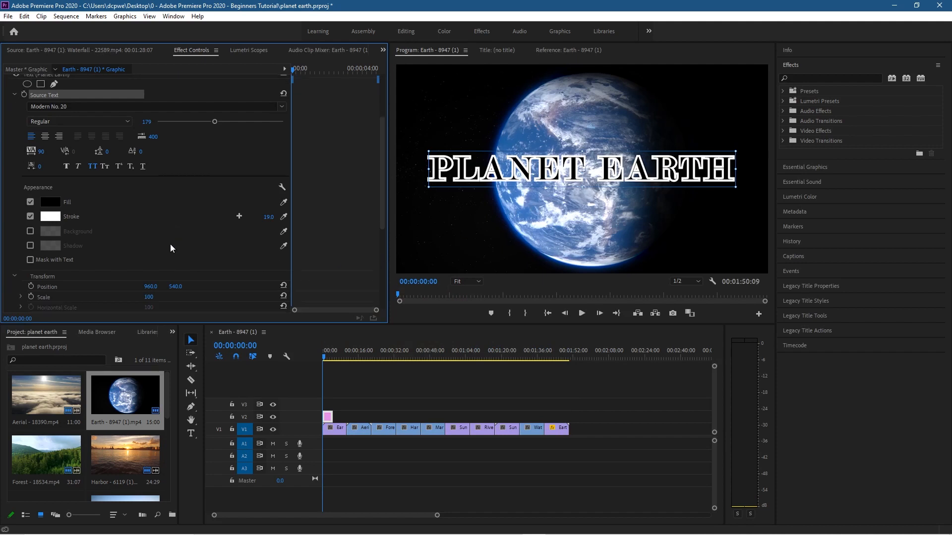
scroll(177, 243, "up", 2)
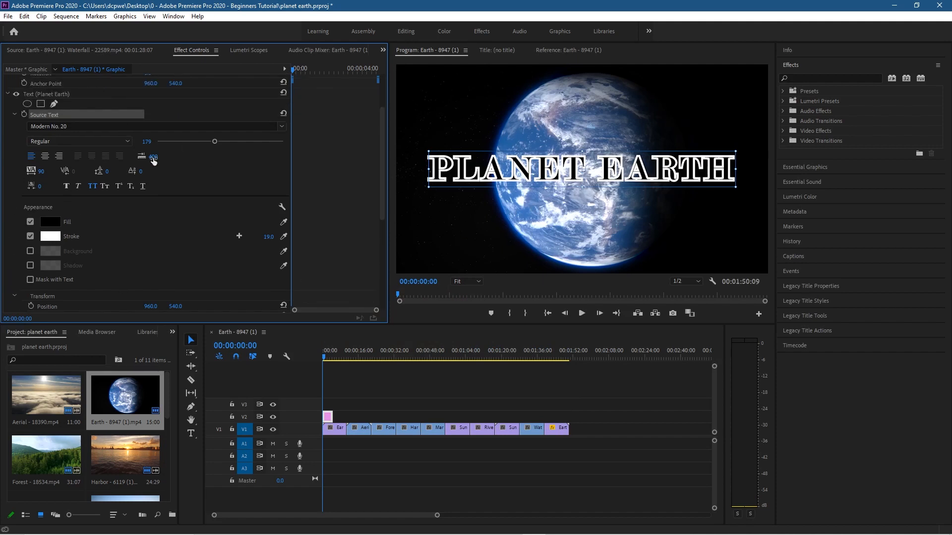
left_click_drag(40, 178, 93, 196)
key("ctrl+z")
- Play back the opening title, and move its clip on V2 to start about 3.7 seconds into the sequence
left_click(582, 313)
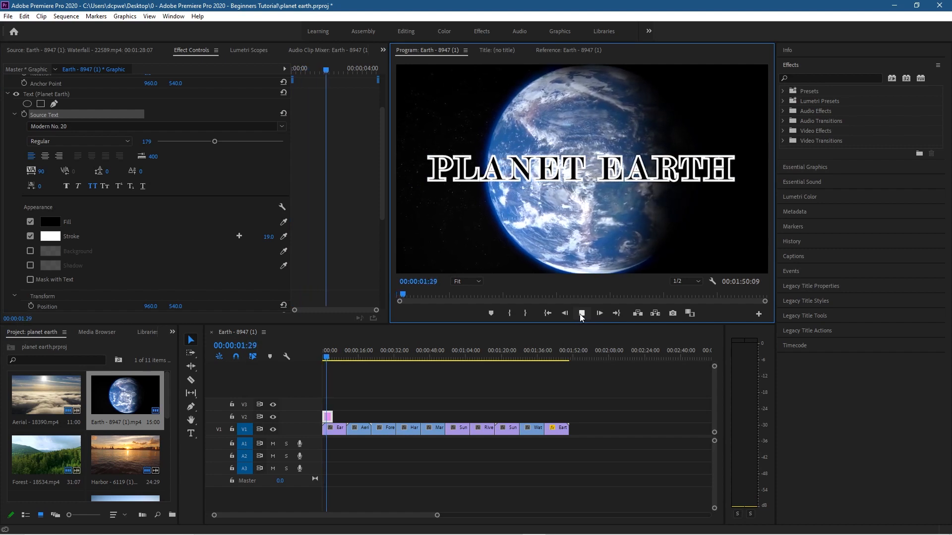
left_click(582, 314)
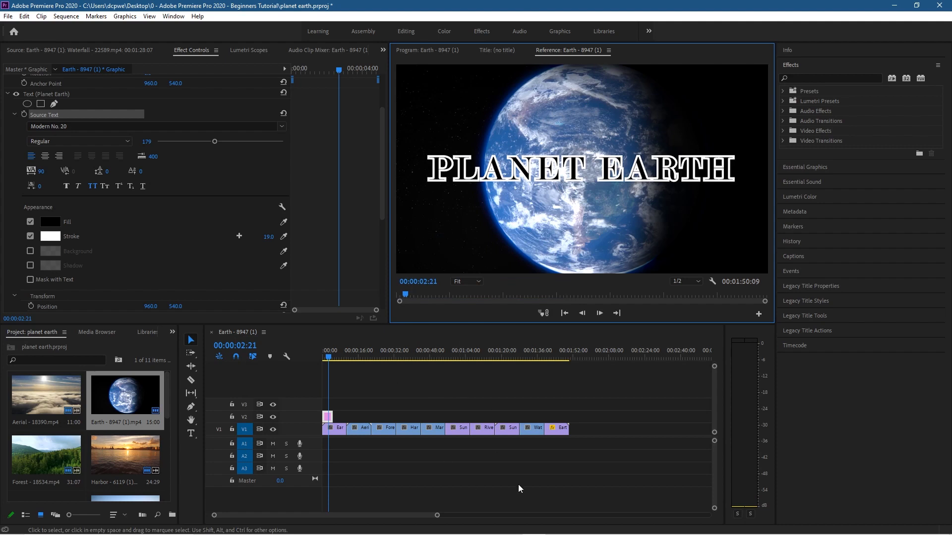
left_click_drag(436, 517, 351, 521)
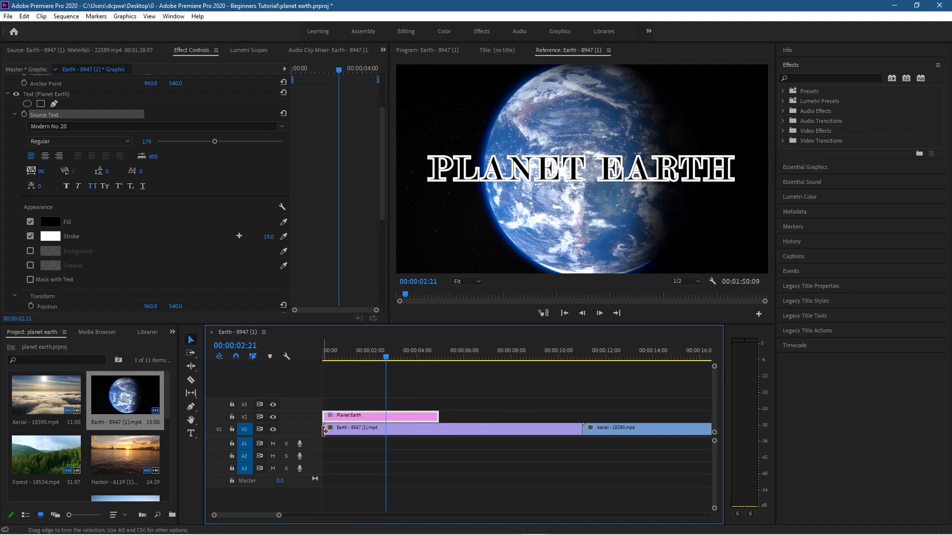
left_click_drag(368, 418, 446, 415)
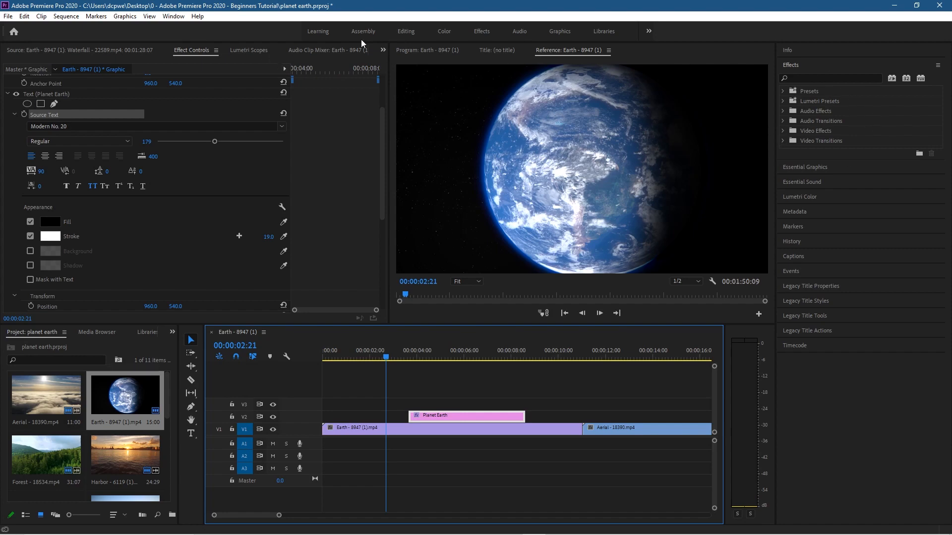
- Apply the Dip to Black dissolve from the Effects panel to the start of the first Earth clip on V1
left_click(174, 16)
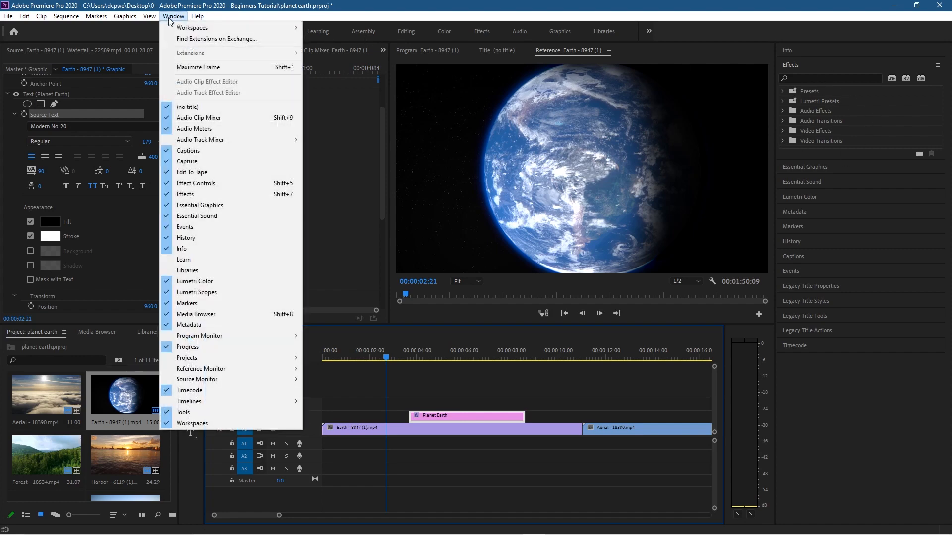
left_click(194, 194)
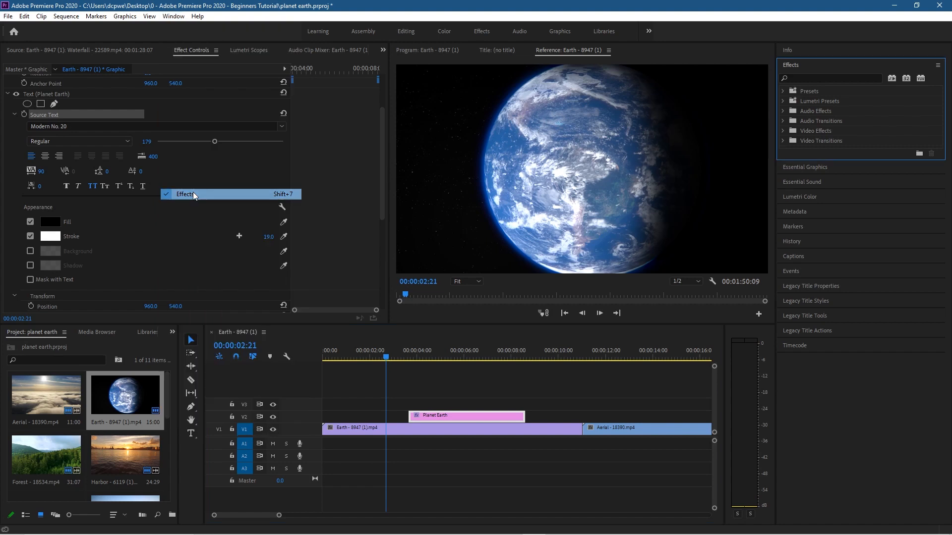
left_click(784, 141)
left_click(787, 161)
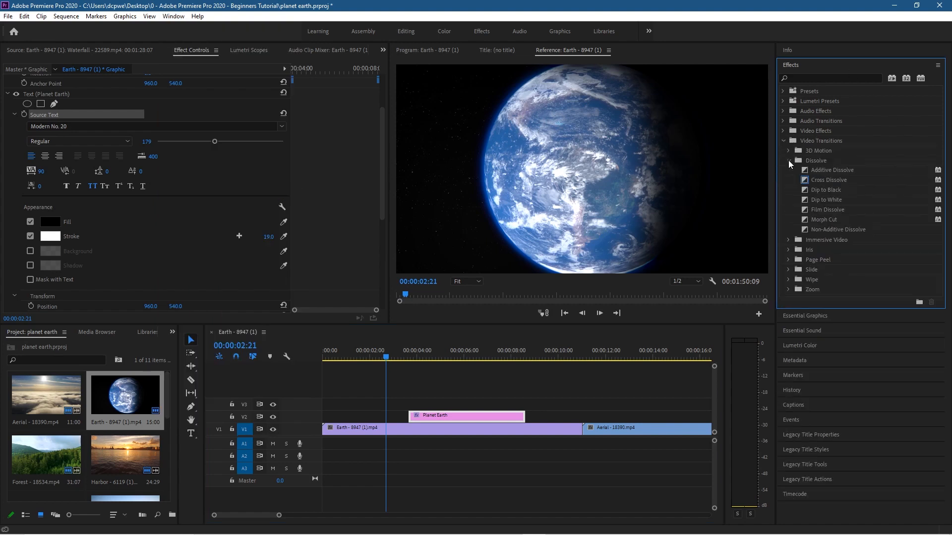
left_click(832, 190)
left_click_drag(828, 190, 330, 432)
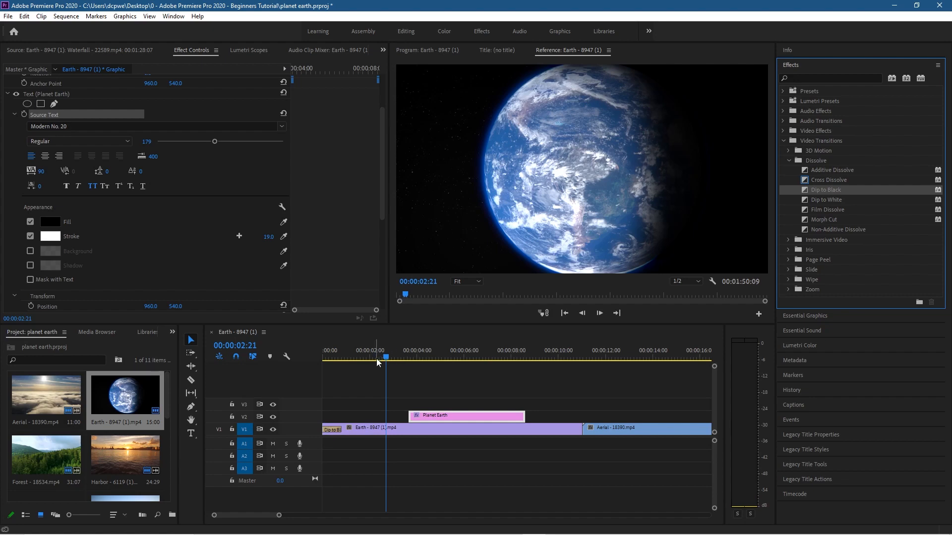
- Preview the Dip to Black transition from the beginning of the sequence, and return the playhead to the start
left_click_drag(385, 358, 320, 359)
left_click(581, 314)
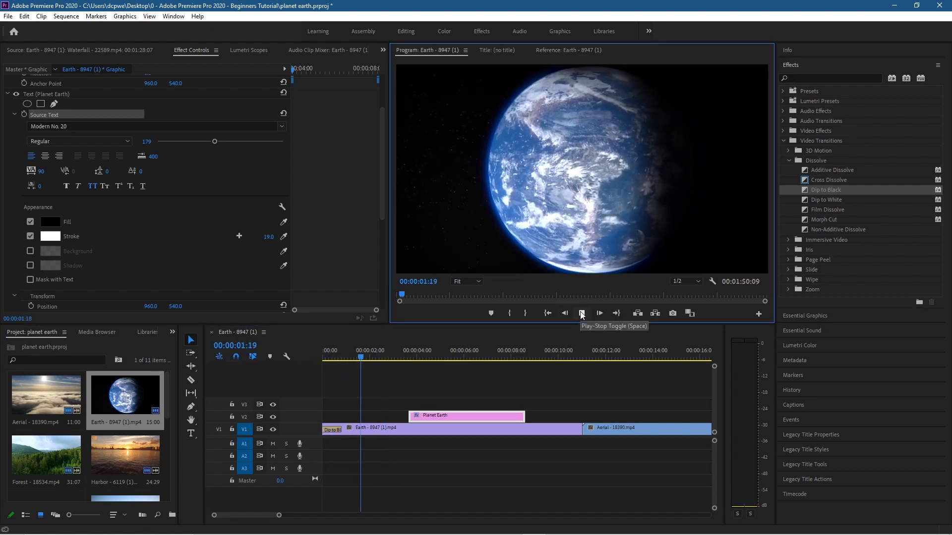
left_click_drag(362, 357, 298, 355)
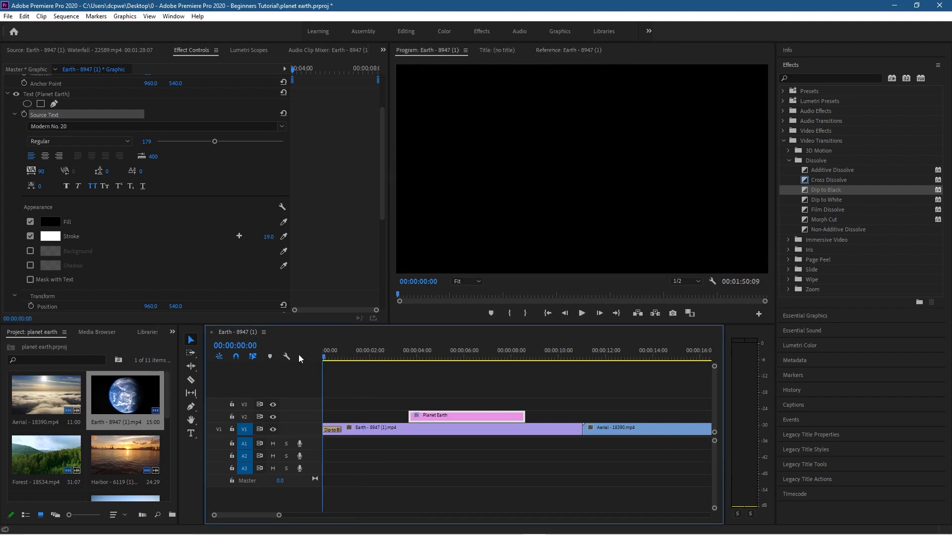
- Lengthen the opening Dip to Black transition to a duration of 00:00:07:07 and play it back
left_click(331, 430)
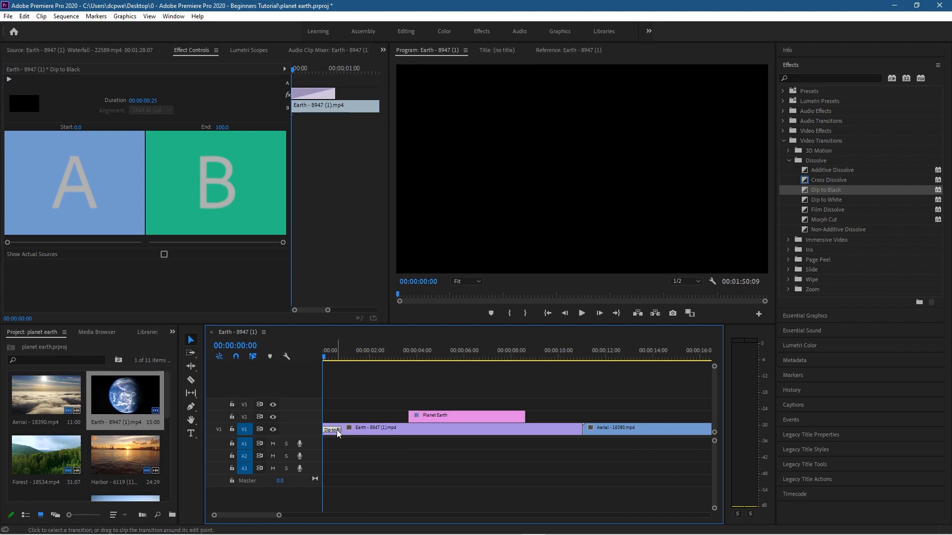
left_click_drag(341, 429, 494, 430)
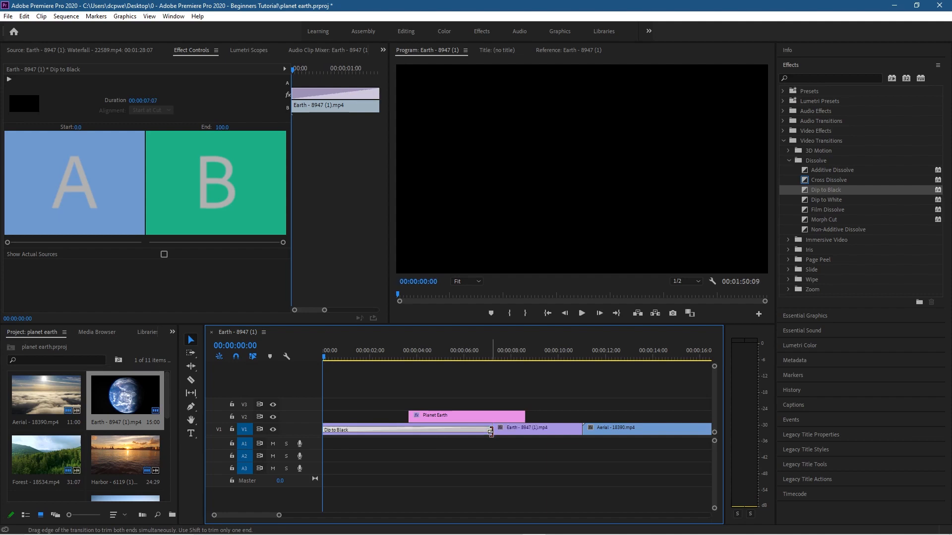
left_click(581, 314)
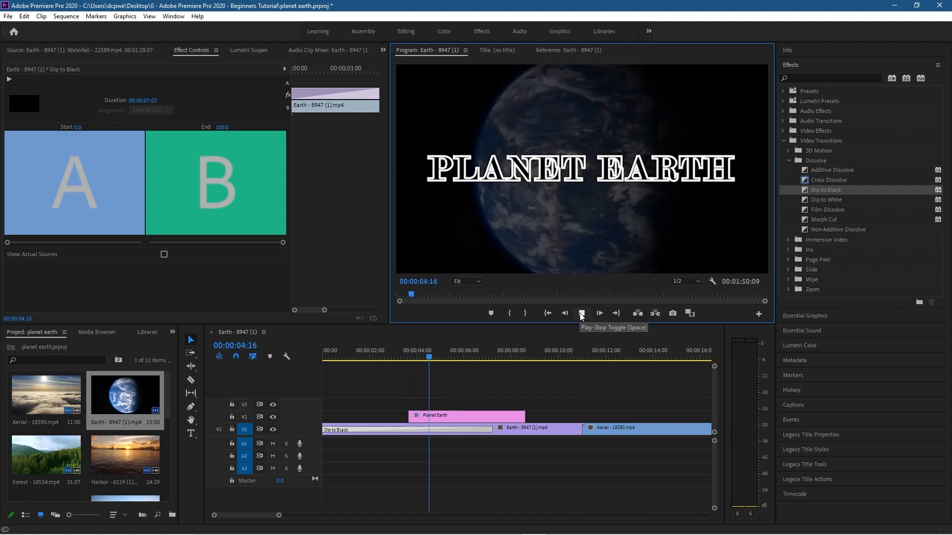
- Undo the length changes made to the Dip to Black transition at the start of the Earth clip
left_click(568, 50)
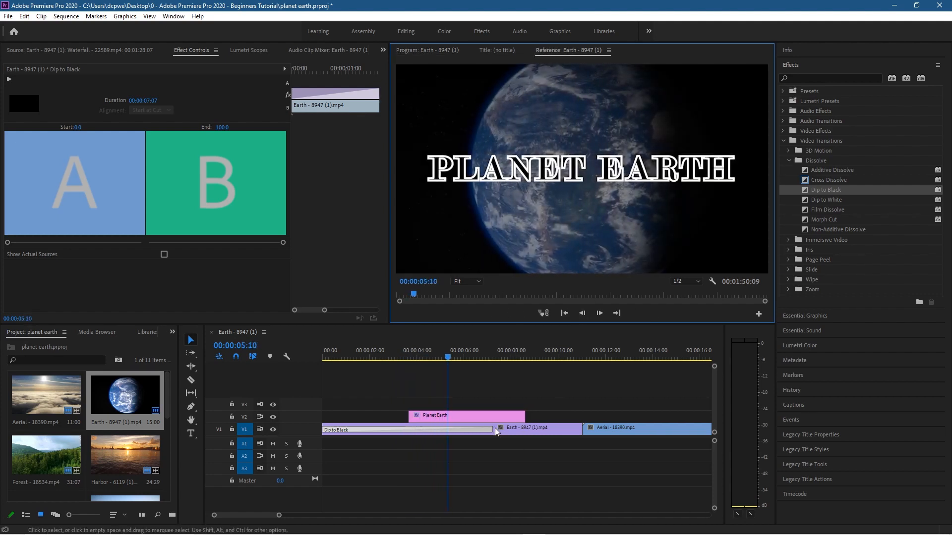
left_click_drag(493, 430, 349, 430)
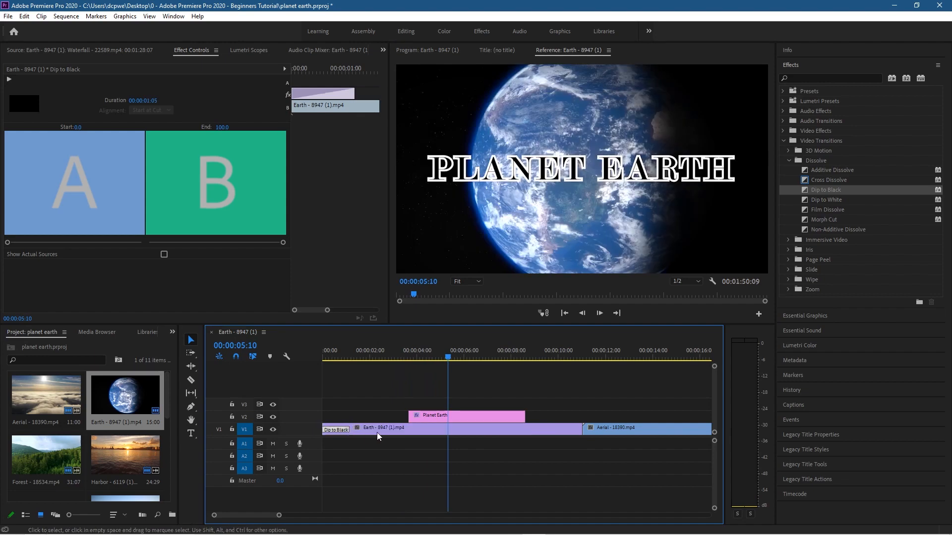
left_click(397, 475)
key("ctrl+z")
key("ctrl+z")
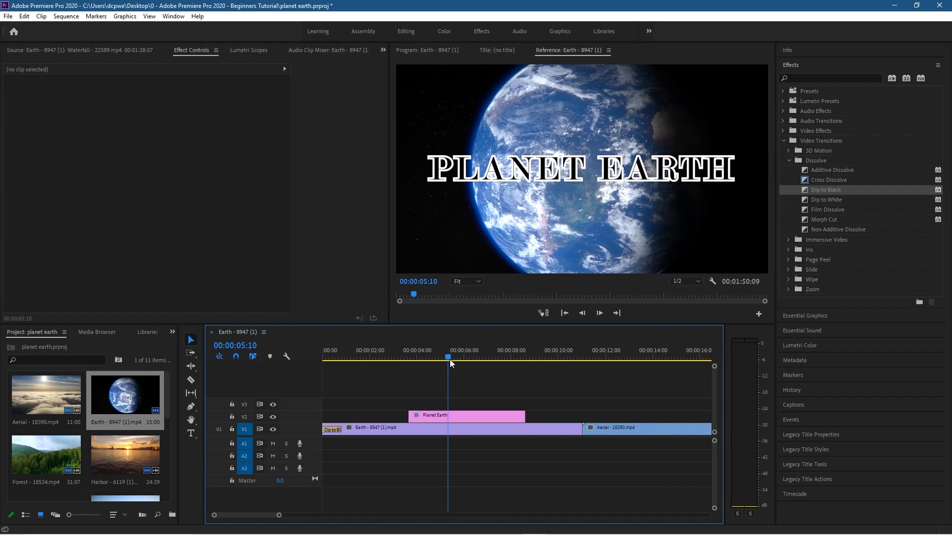
- Move the Planet Earth title clip on V2 to start at 00:00:02:28 and show its Transform properties
left_click_drag(450, 357, 438, 413)
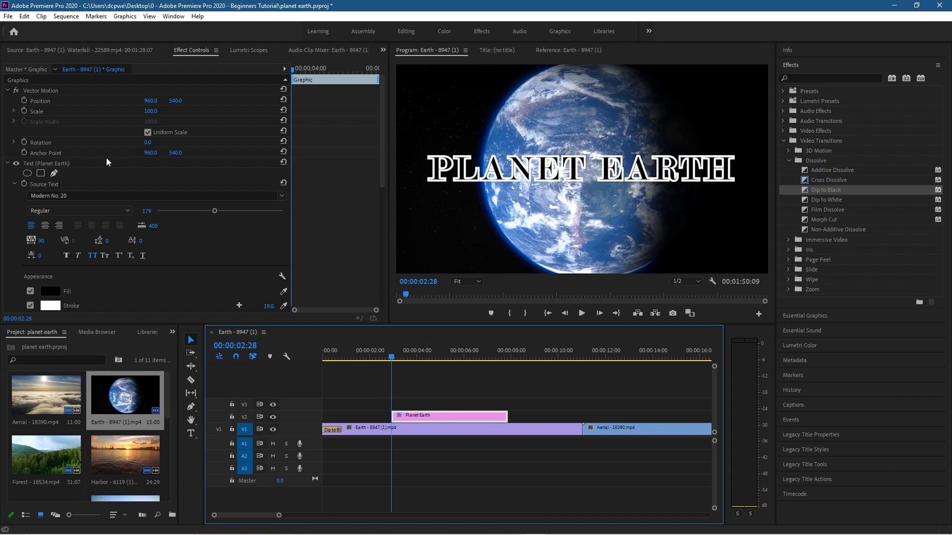
scroll(147, 284, "down", 5)
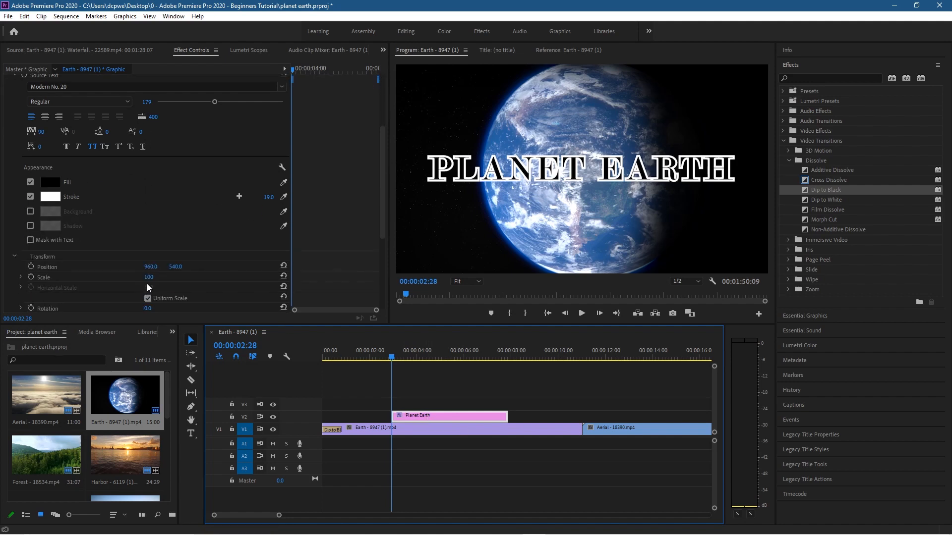
mouse_move(149, 280)
left_mouse_down()
mouse_move(101, 280)
mouse_move(149, 279)
left_mouse_up()
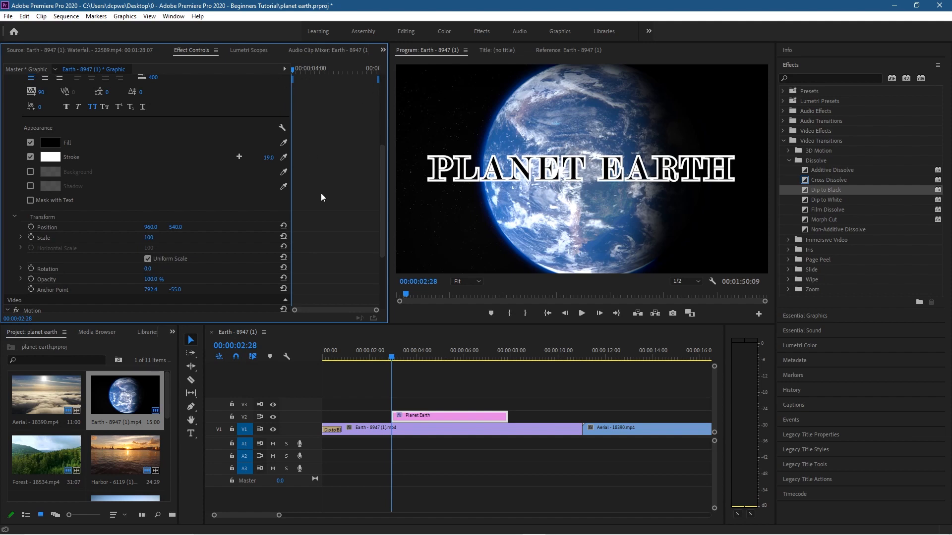
left_click(435, 415)
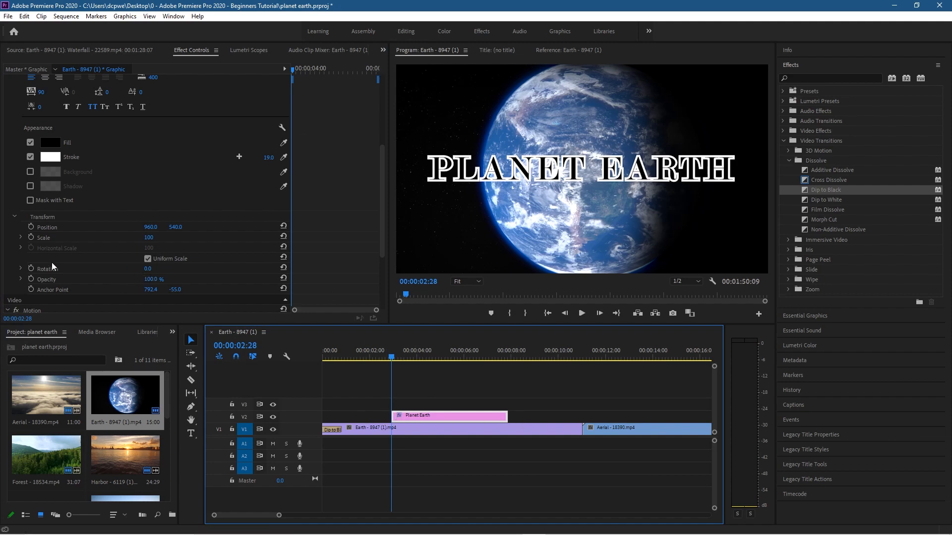
- Enable Opacity keyframing for the title text and set a 0% keyframe at the clip's start, 00:00:02:28
left_click(32, 280)
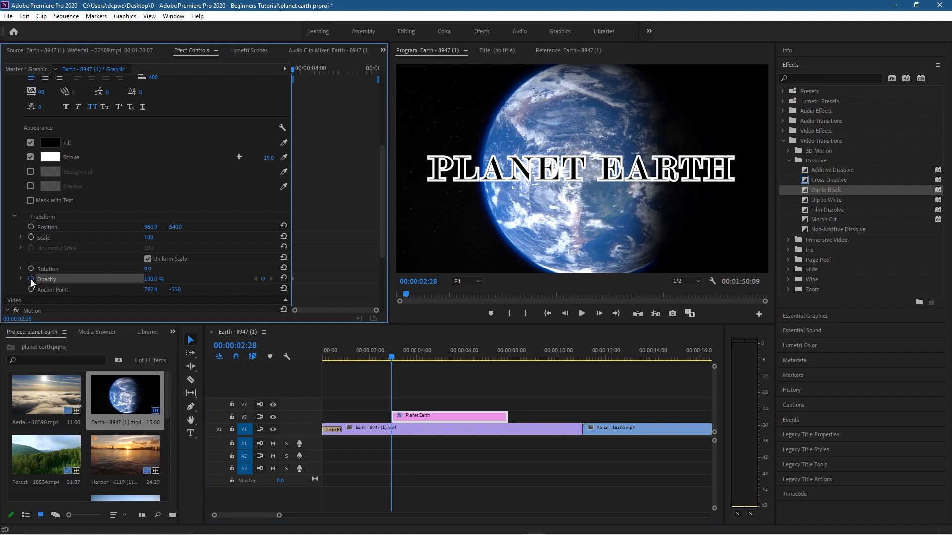
left_click_drag(150, 280, 101, 280)
mouse_move(293, 70)
left_mouse_down()
mouse_move(315, 74)
mouse_move(274, 78)
mouse_move(284, 83)
left_mouse_up()
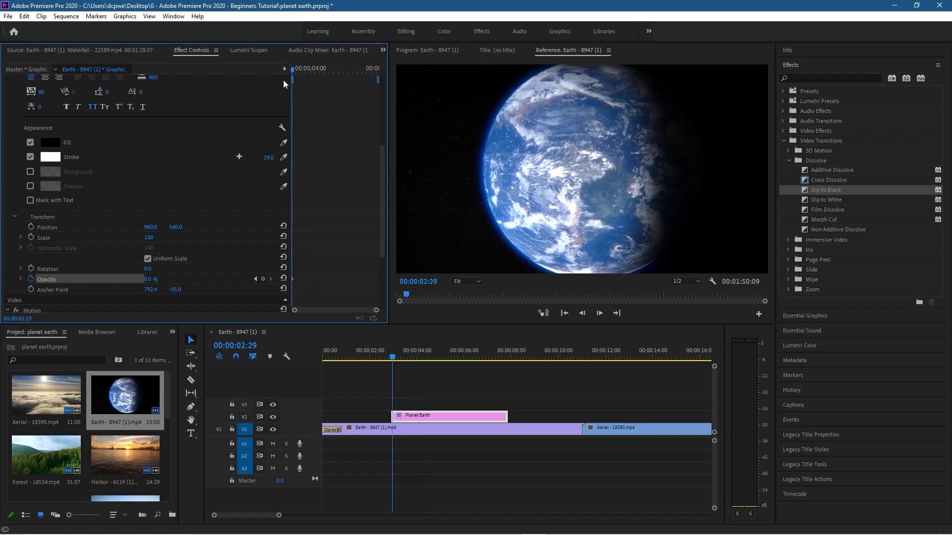
key("Left")
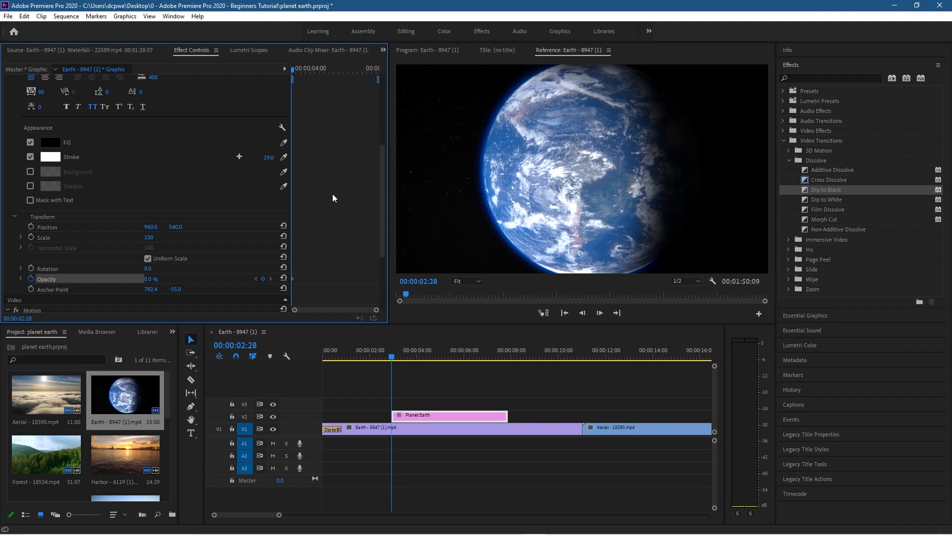
- Add an Opacity keyframe of 100% to the title text at 00:00:03:14 to complete the fade-in
key("Right")
key("Right")
key("Right")
key("Right")
key("Right")
key("Right")
key("Right")
key("Right")
key("Right")
key("Right")
key("Right")
key("Right")
key("Right")
key("Right")
key("Right")
key("Right")
key("Right")
key("Left")
left_click(305, 76)
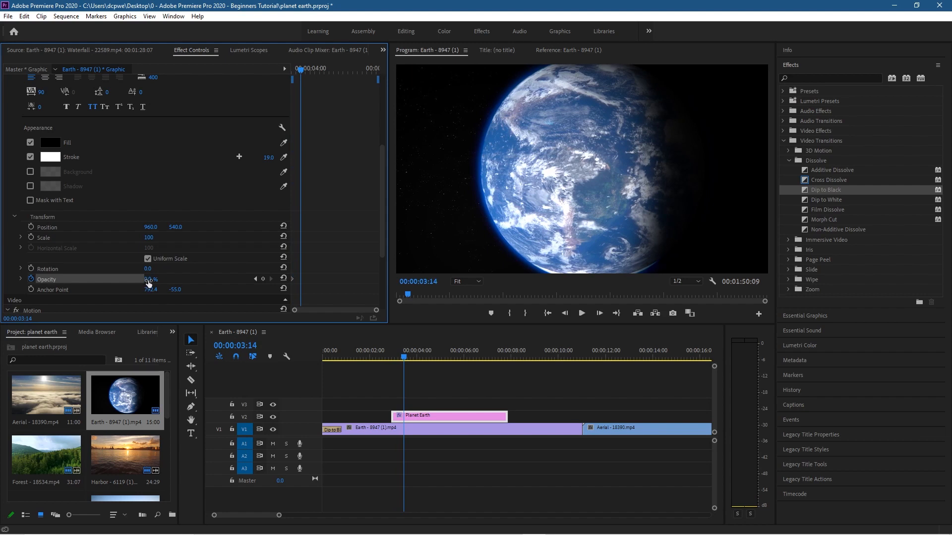
left_click_drag(149, 280, 208, 280)
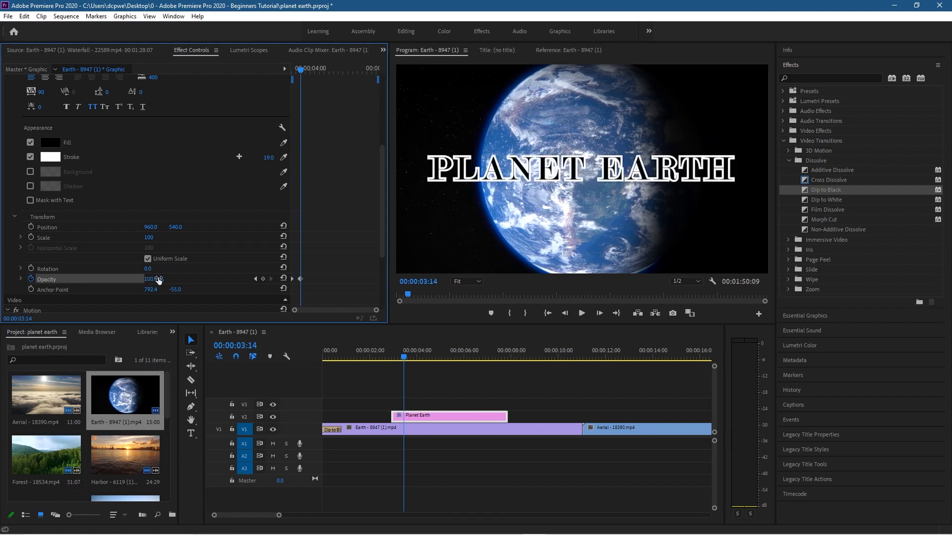
- Play back the sequence from just before the Planet Earth title to check its fade-in
left_click_drag(301, 68, 275, 65)
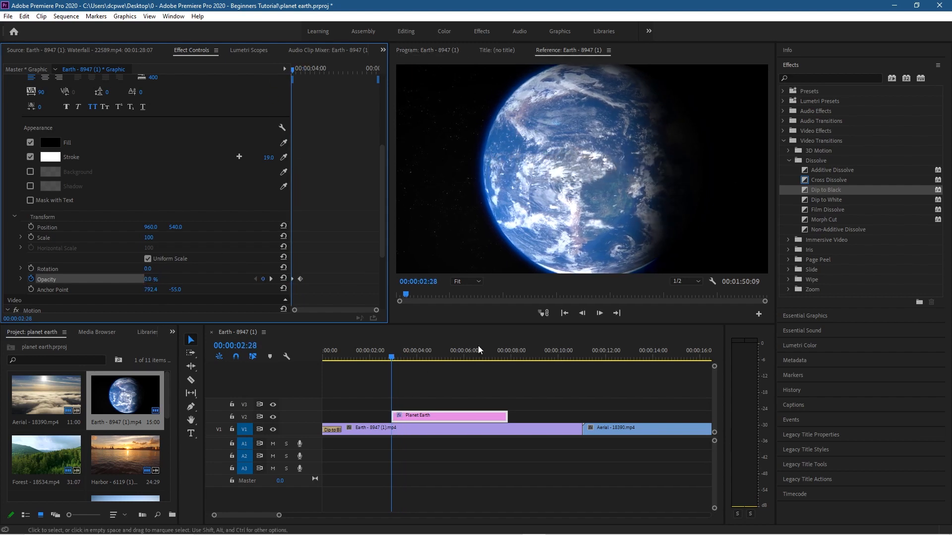
left_click_drag(389, 360, 387, 359)
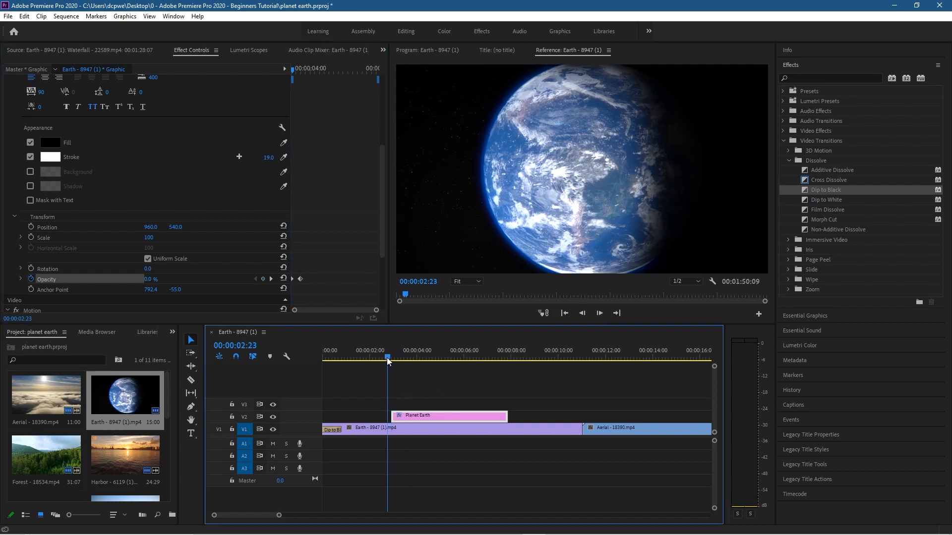
left_click(582, 313)
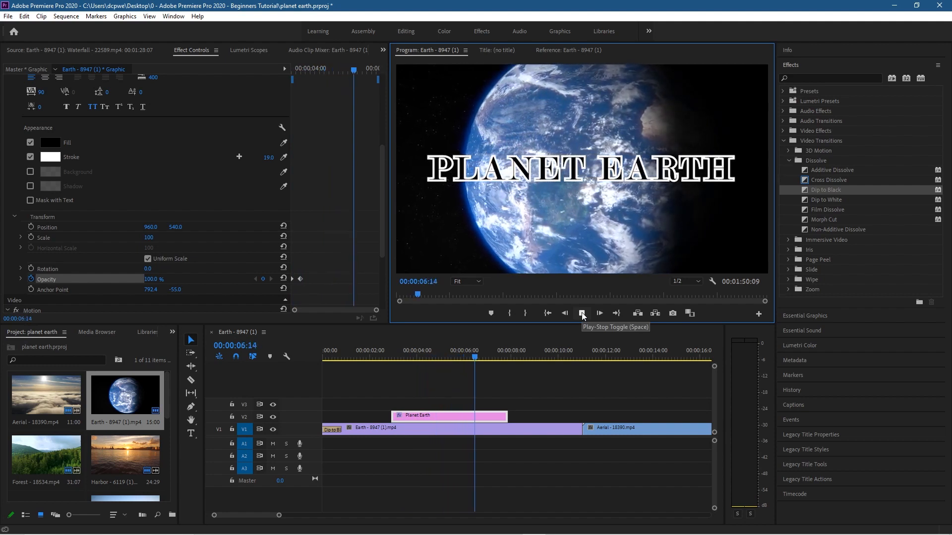
left_click(581, 313)
- Add an Opacity keyframe of 0% to the title text at the clip's end, 00:00:07:27
left_click(365, 71)
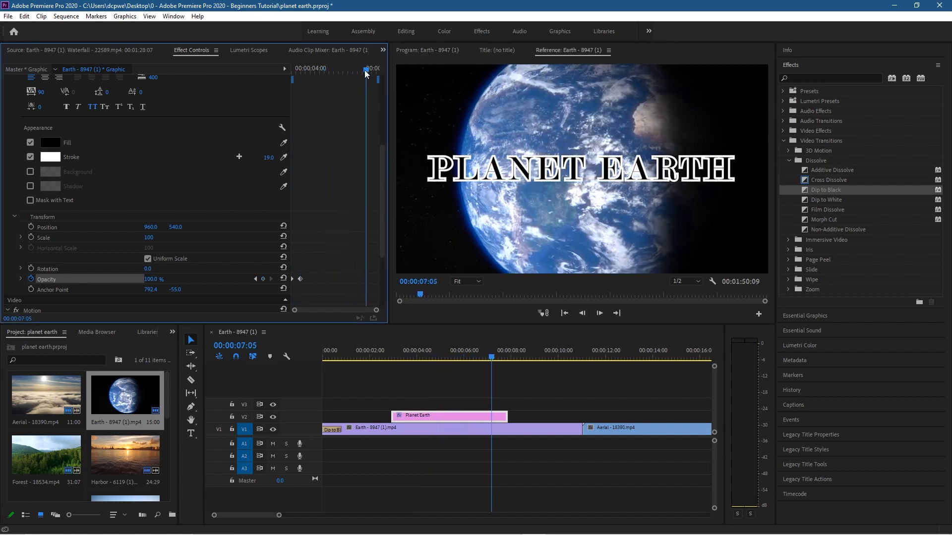
left_click(439, 416)
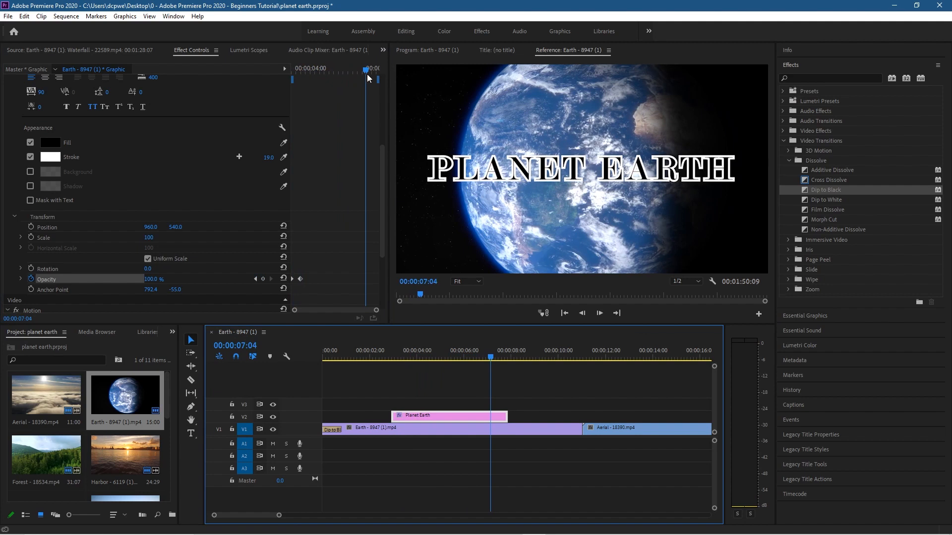
left_click_drag(365, 71, 398, 69)
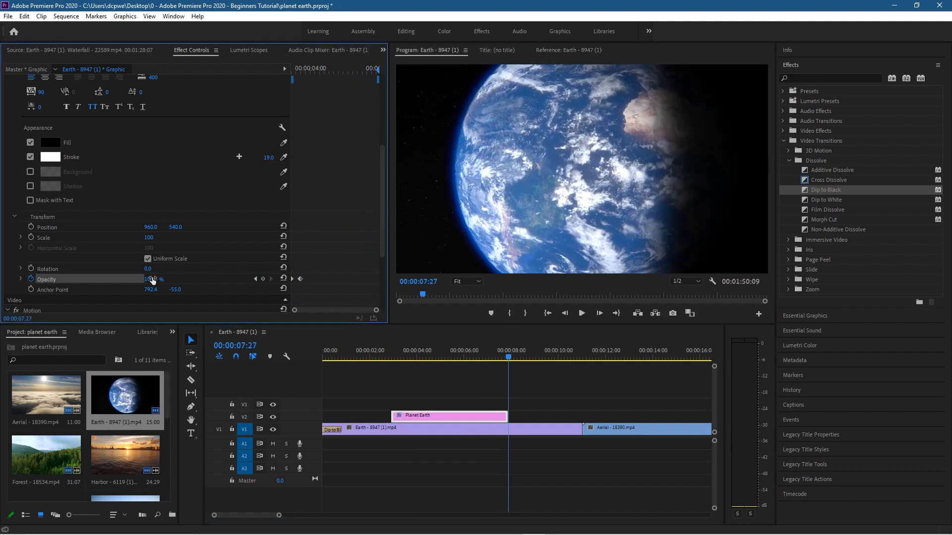
left_click_drag(155, 279, 103, 279)
- Add an Opacity keyframe of 100% to the title text at 00:00:07:12 as the start of the fade-out
key("Left")
key("Left")
key("Left")
key("Left")
key("Left")
key("Left")
key("Left")
key("Left")
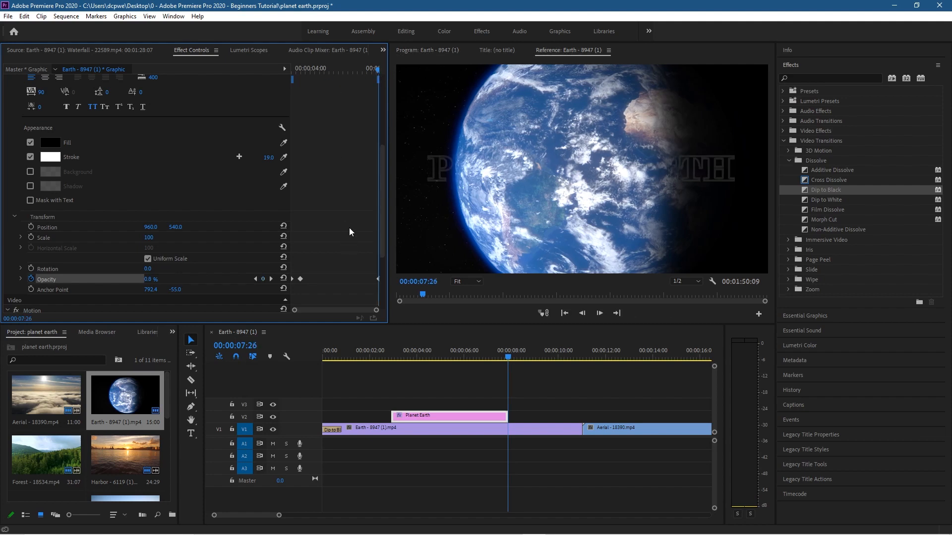
key("Left")
key("Left")
key("Left")
key("Left")
key("Left")
key("Left")
key("Left")
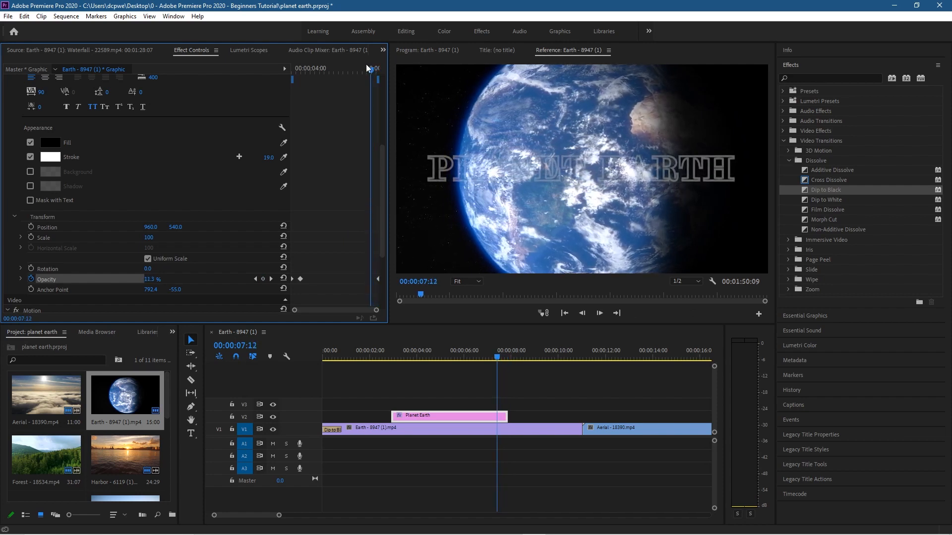
left_click(147, 282)
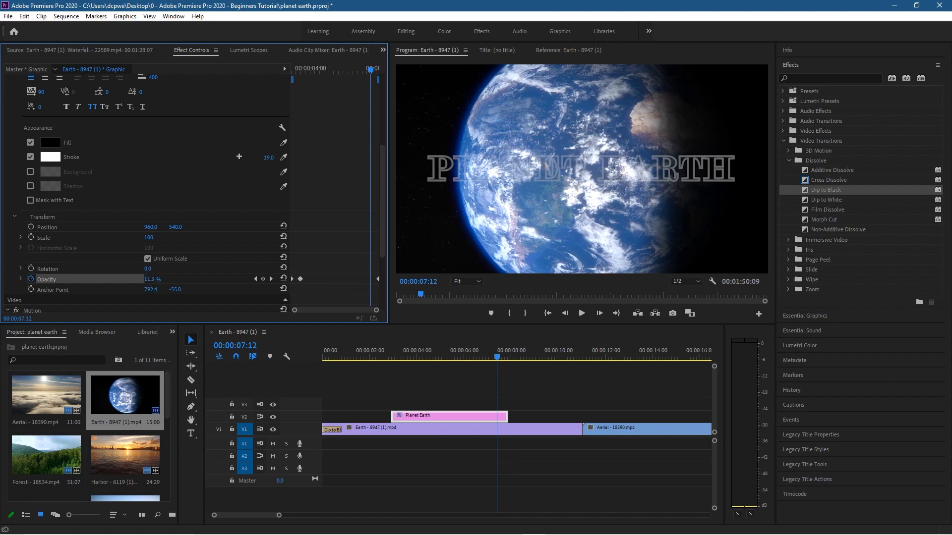
left_click_drag(148, 279, 208, 279)
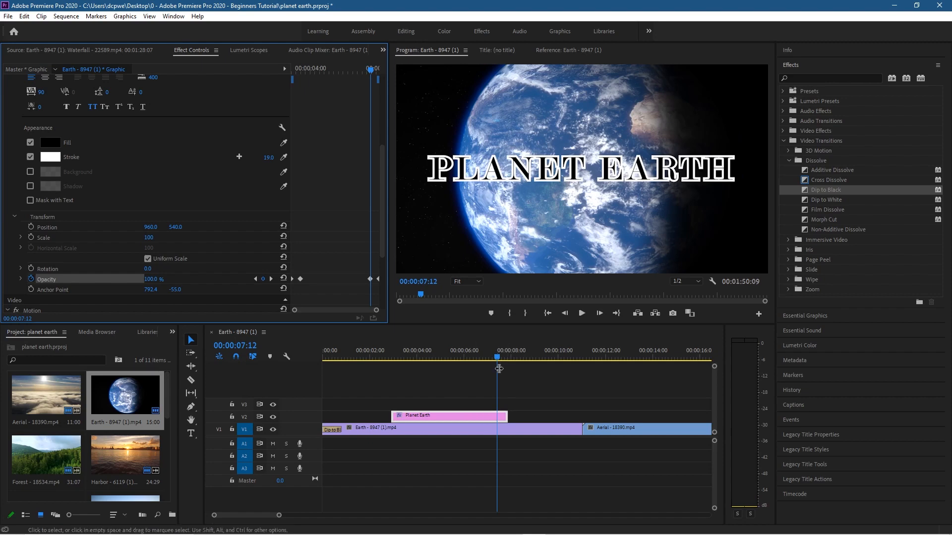
- Play back the whole Planet Earth title from about 00:00:02:25 to review its fade-in and fade-out
left_click_drag(497, 358, 390, 356)
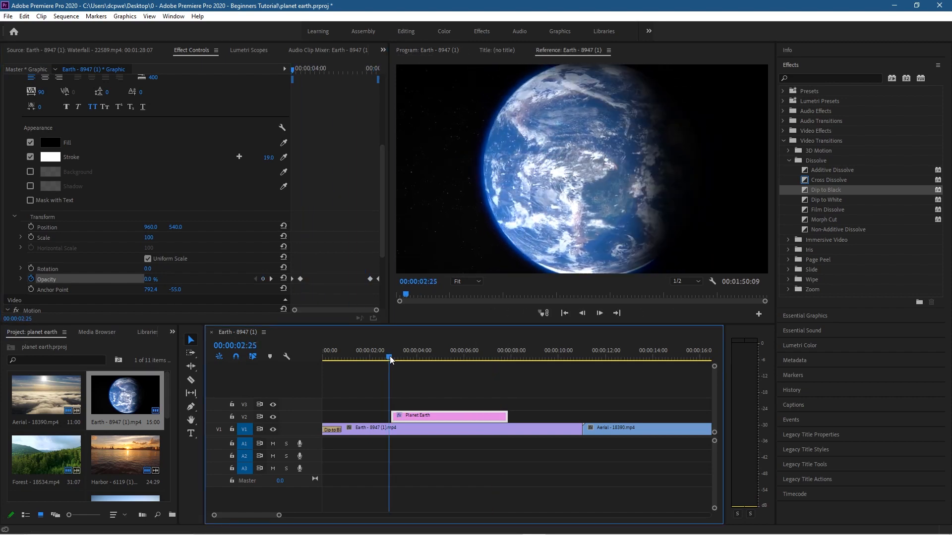
left_click(582, 313)
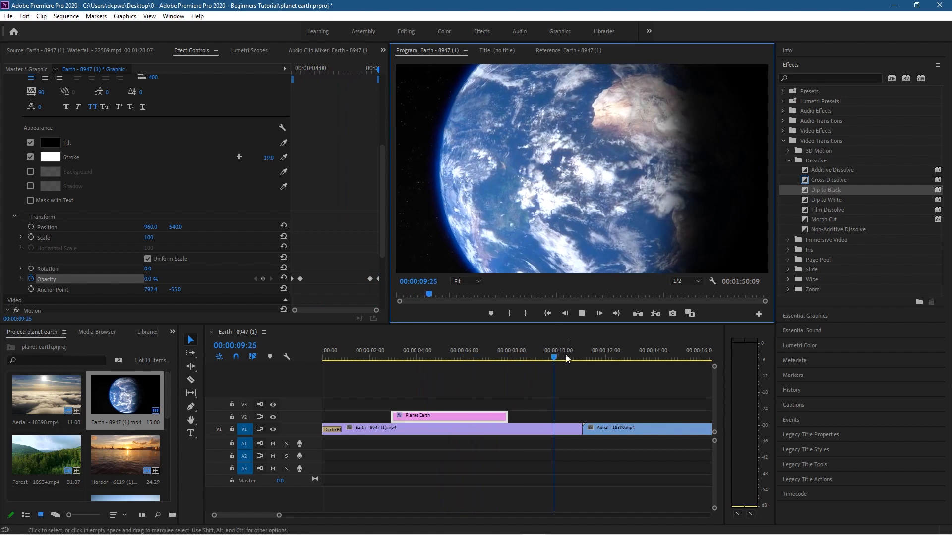
left_click(531, 471)
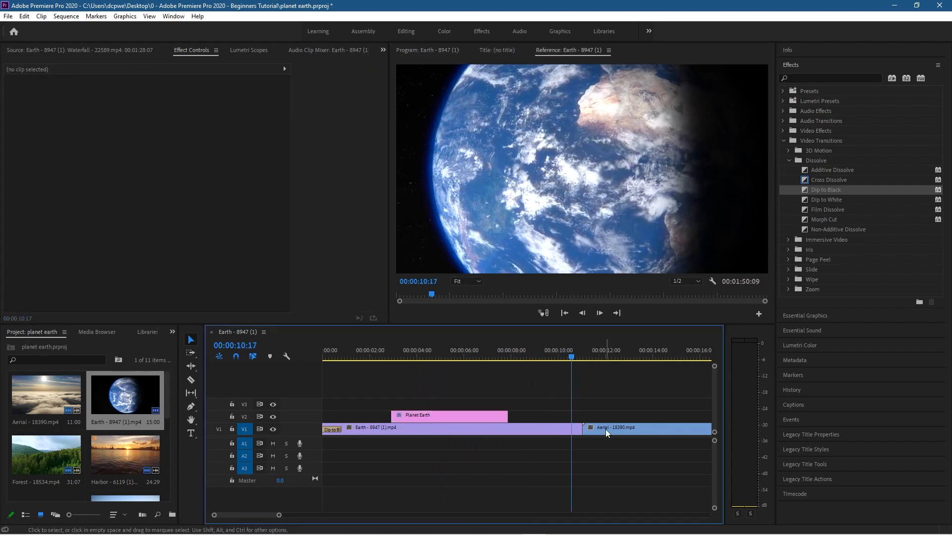
- Apply a Cross Dissolve transition at the cut between the Earth and Aerial clips on V1 and play it back
left_click_drag(263, 515, 266, 519)
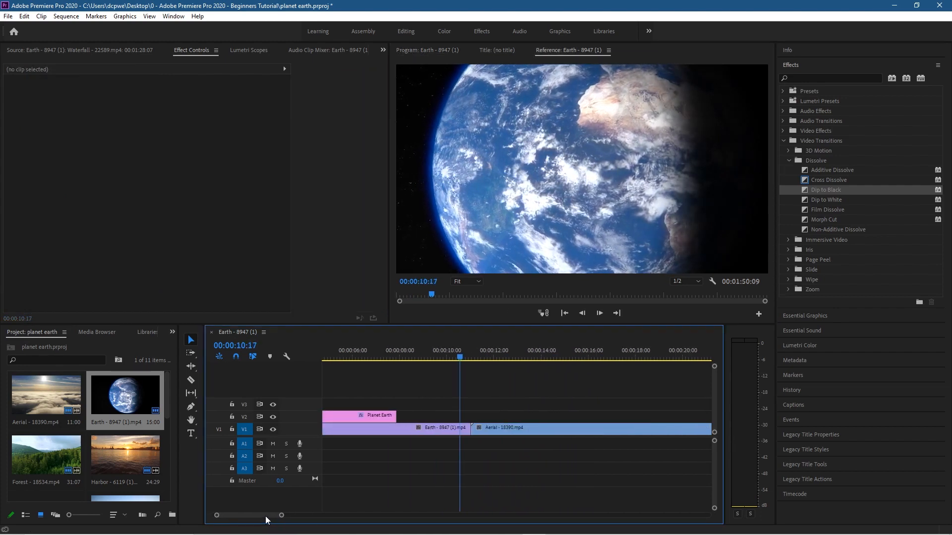
mouse_move(460, 363)
left_mouse_down()
mouse_move(482, 361)
mouse_move(458, 362)
left_mouse_up()
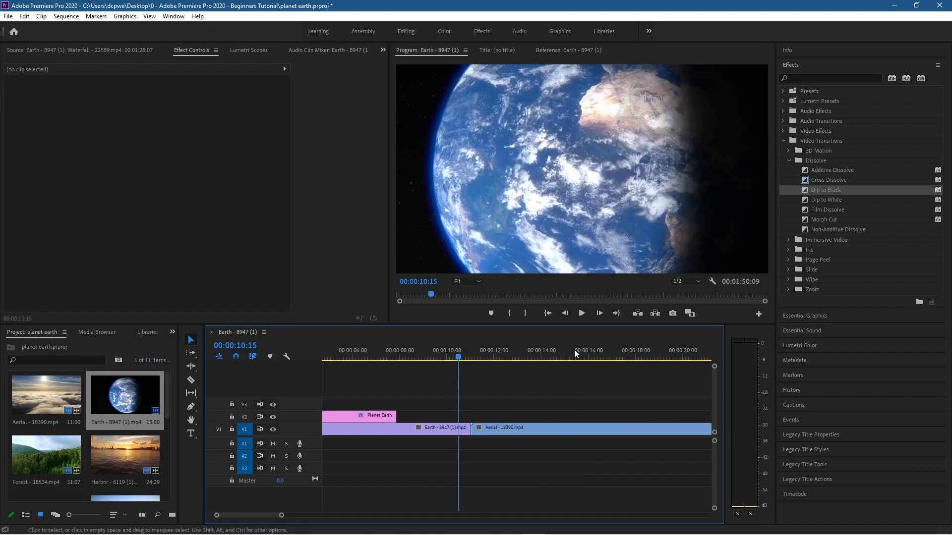
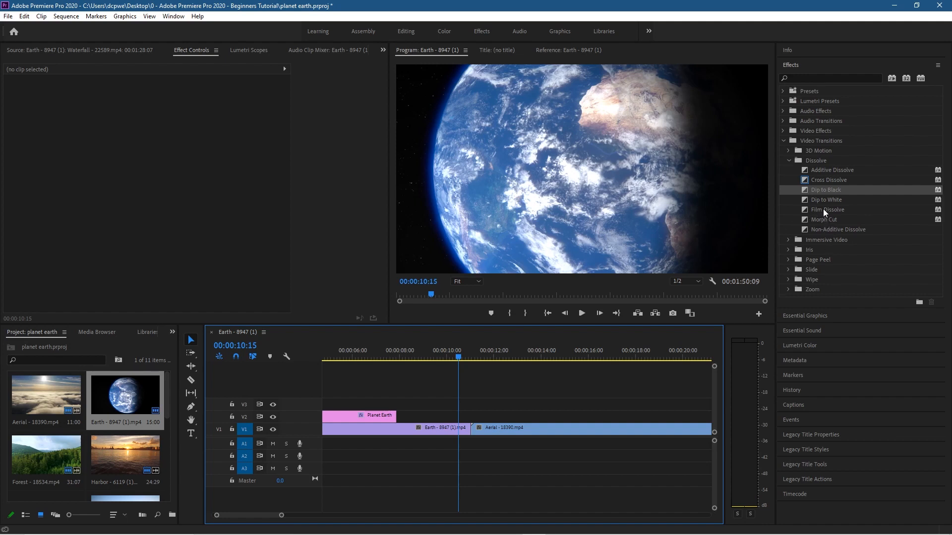
left_click(824, 210)
left_click(828, 200)
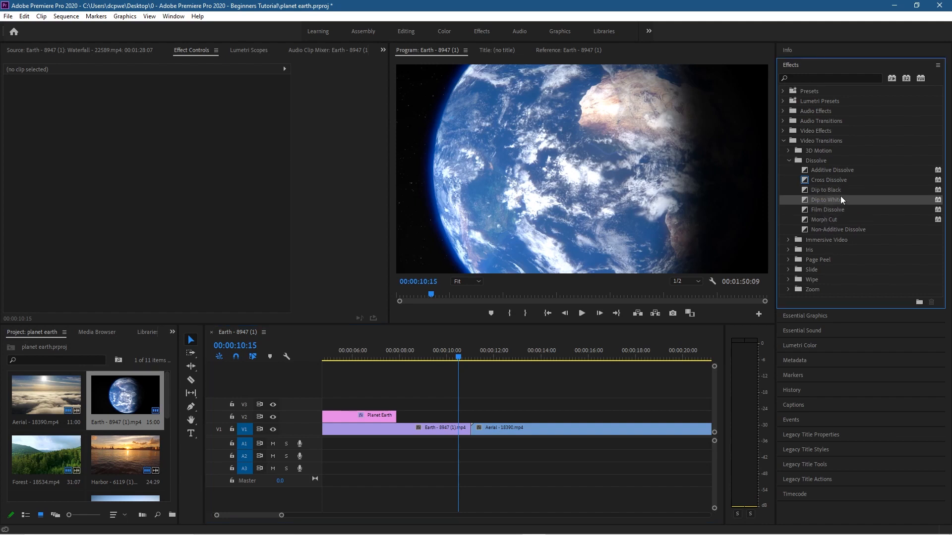
left_click(825, 181)
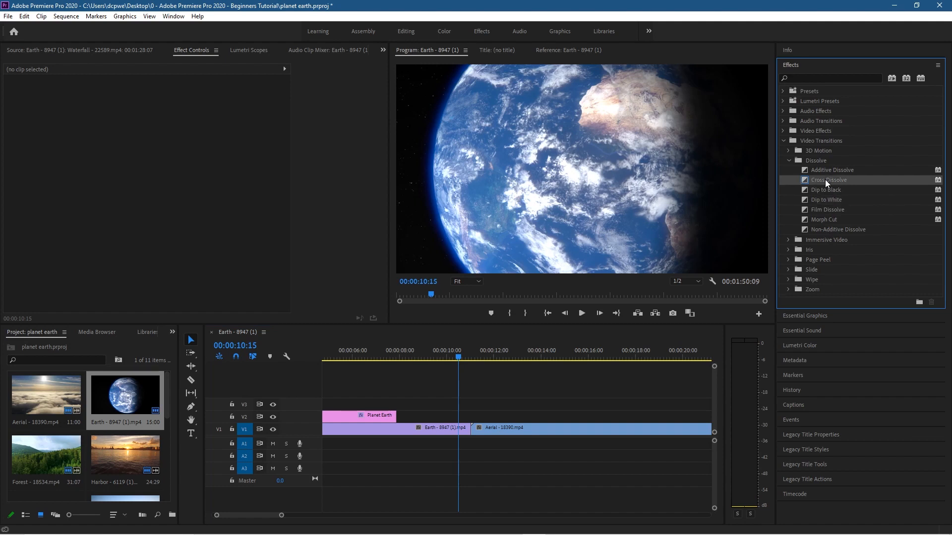
left_click(820, 170)
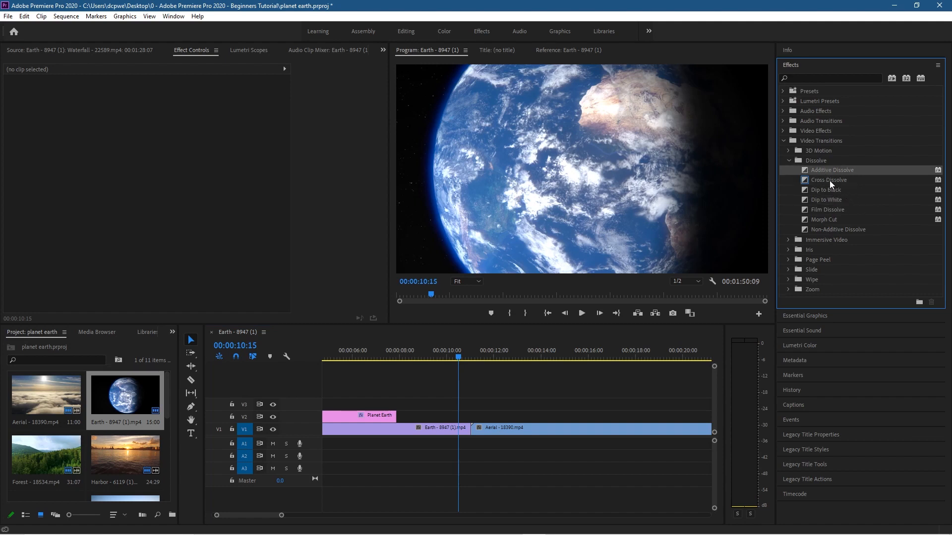
left_click(828, 180)
left_click_drag(828, 180, 792, 178)
left_click_drag(459, 355, 426, 358)
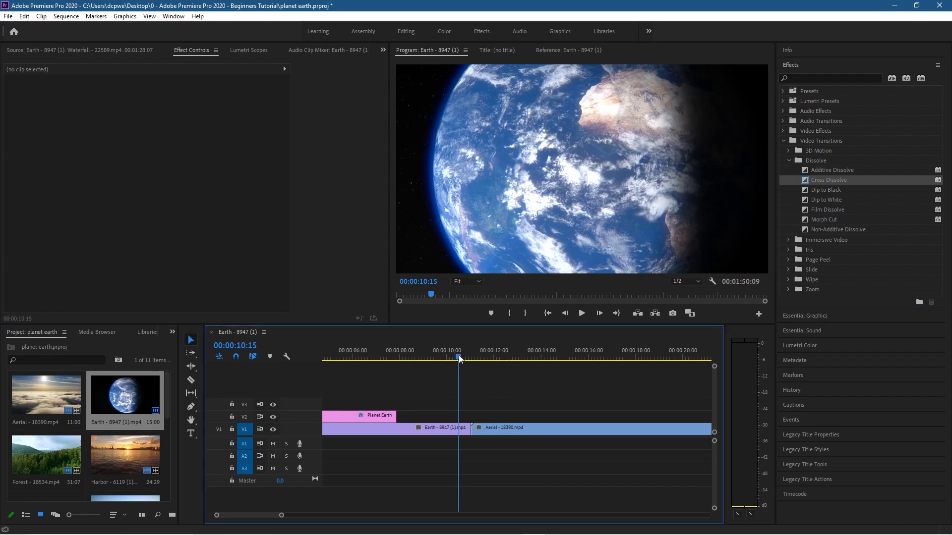
mouse_move(813, 184)
left_mouse_down()
mouse_move(676, 274)
mouse_move(473, 430)
mouse_move(455, 427)
mouse_move(478, 431)
mouse_move(801, 196)
left_mouse_up()
left_click(487, 427)
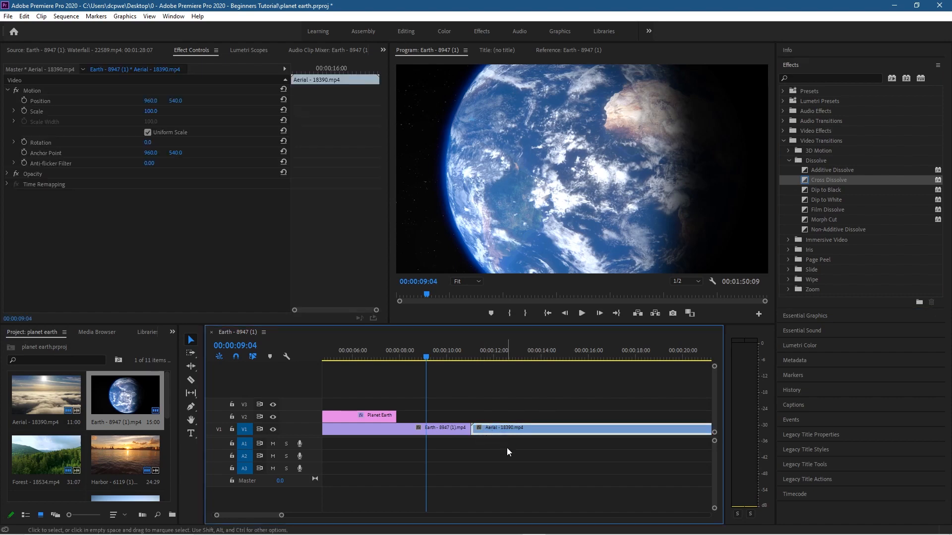
left_click_drag(498, 434, 472, 428)
left_click_drag(822, 183, 471, 431)
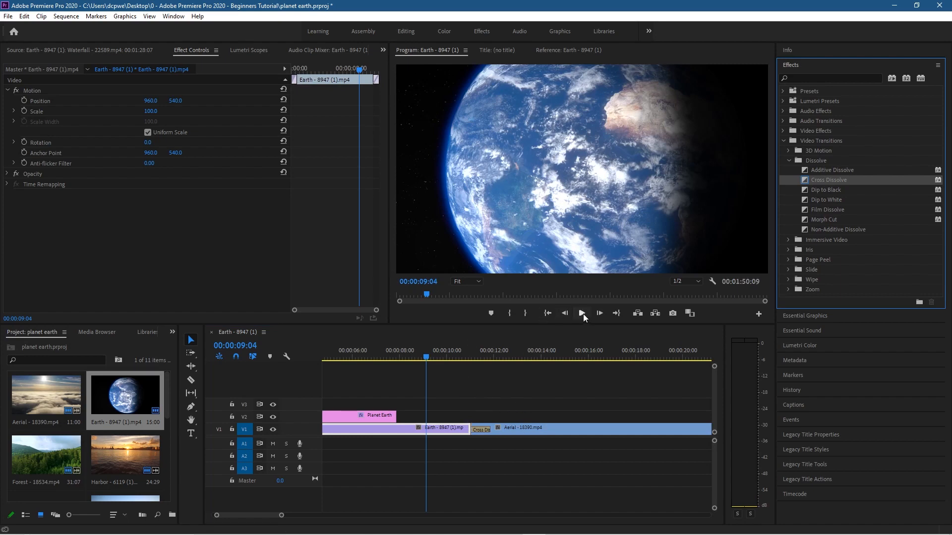
left_click(583, 313)
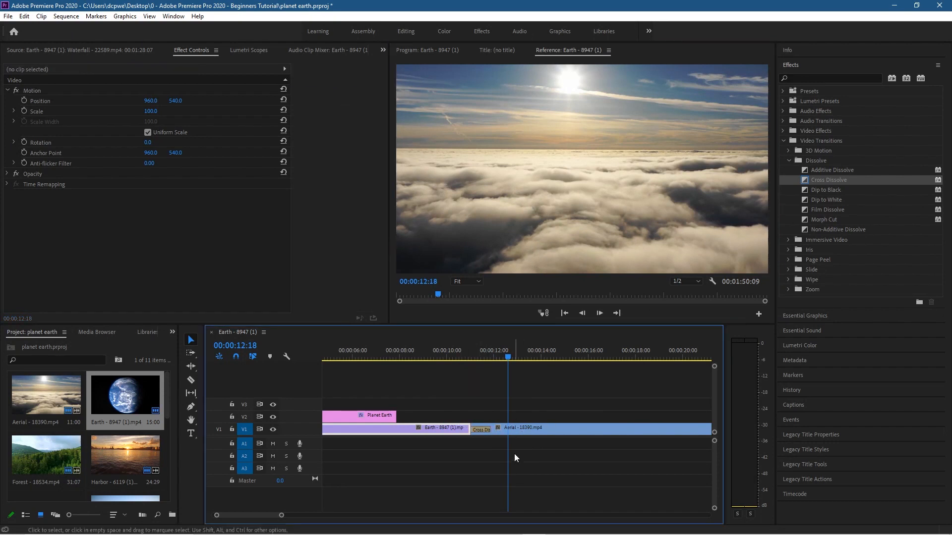
- Undo the Cross Dissolve transition at the cut between the Earth and Aerial clips
left_click(514, 452)
key("ctrl+z")
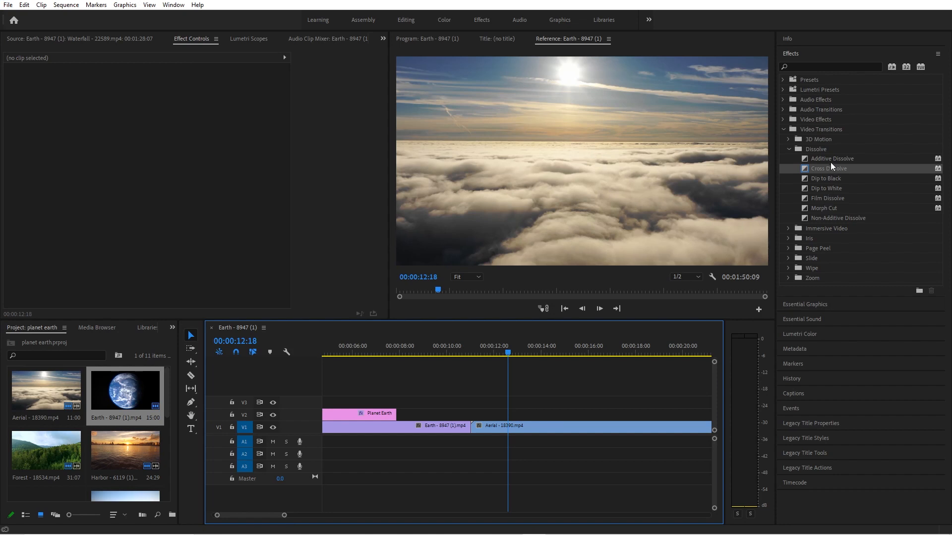
mouse_move(832, 160)
left_mouse_down()
mouse_move(461, 433)
mouse_move(480, 430)
mouse_move(825, 150)
left_mouse_up()
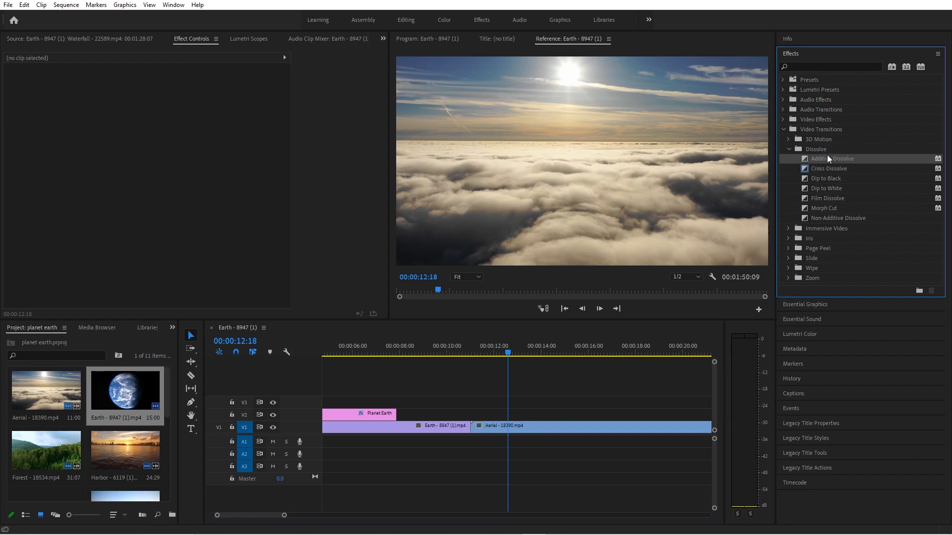
left_click_drag(506, 354, 675, 354)
left_click_drag(826, 172, 890, 184)
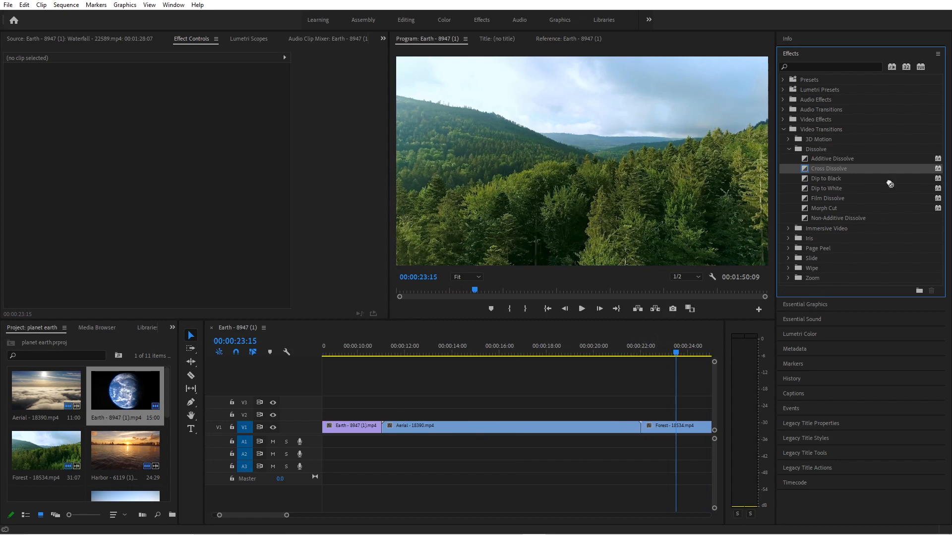
left_click_drag(838, 170, 834, 173)
left_click(519, 465)
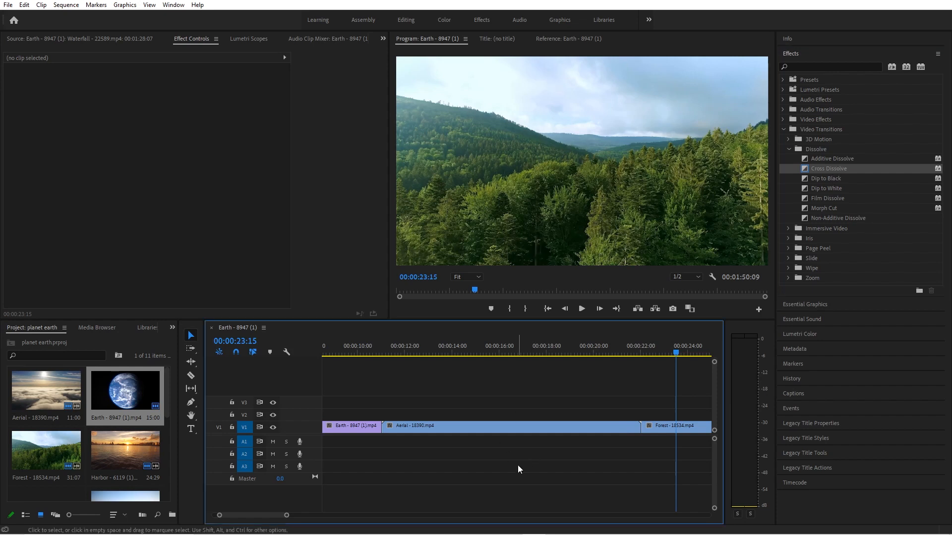
scroll(518, 465, "down", 10)
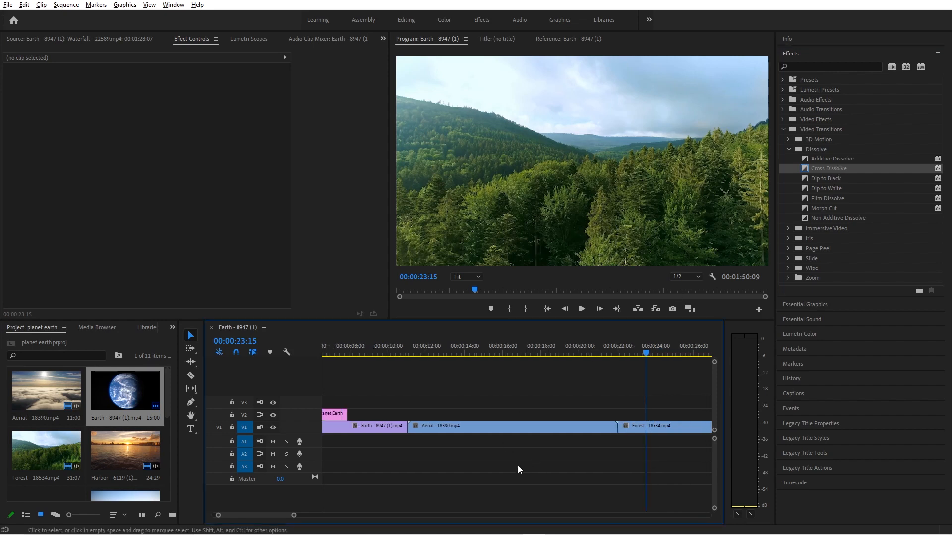
scroll(518, 465, "down", 5)
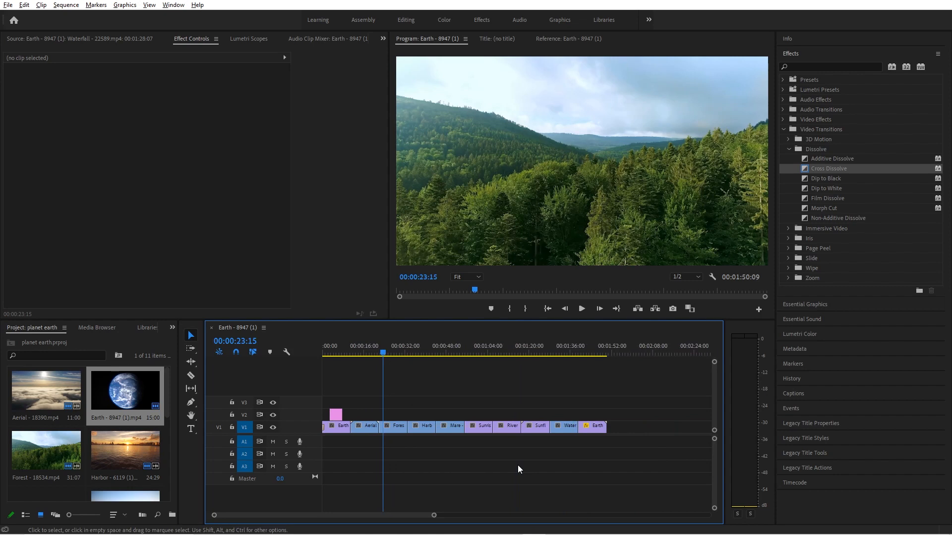
scroll(426, 506, "up", 2)
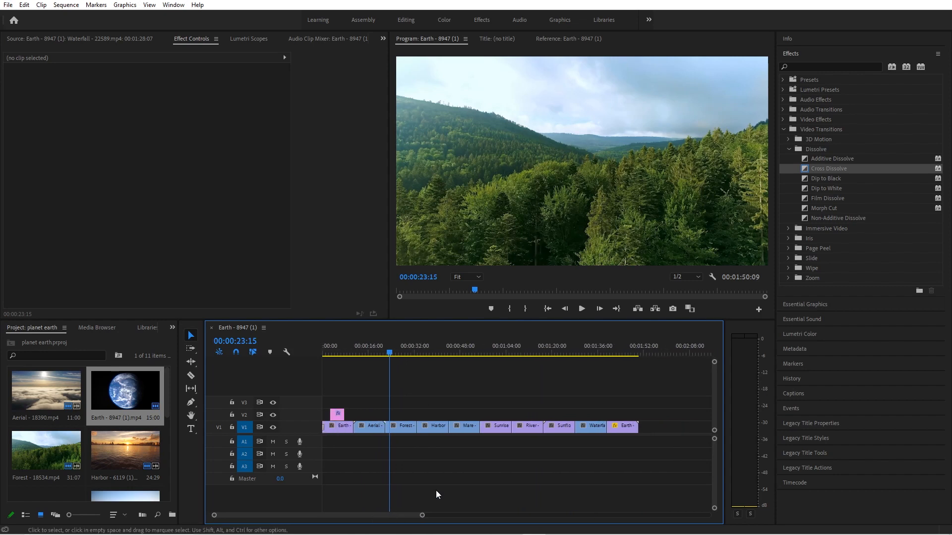
left_click_drag(656, 451, 321, 423)
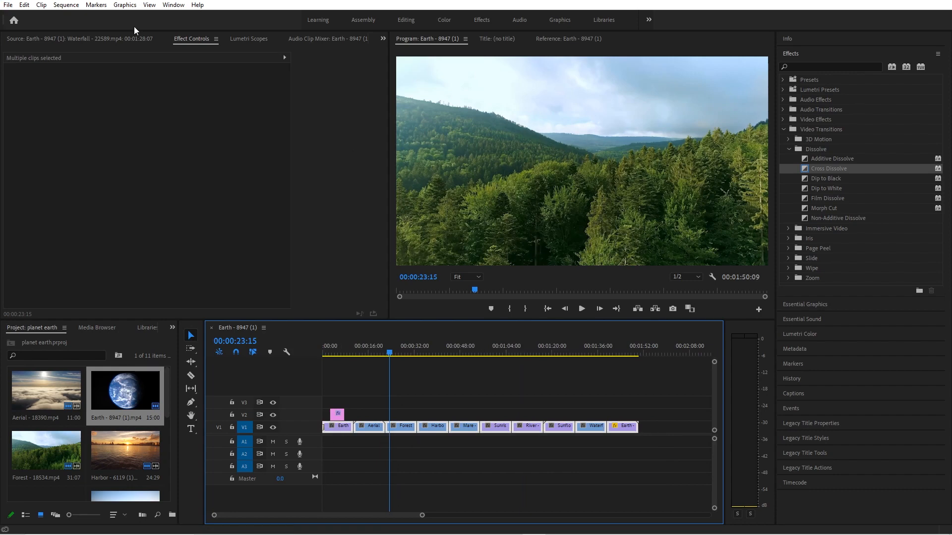
left_click(67, 5)
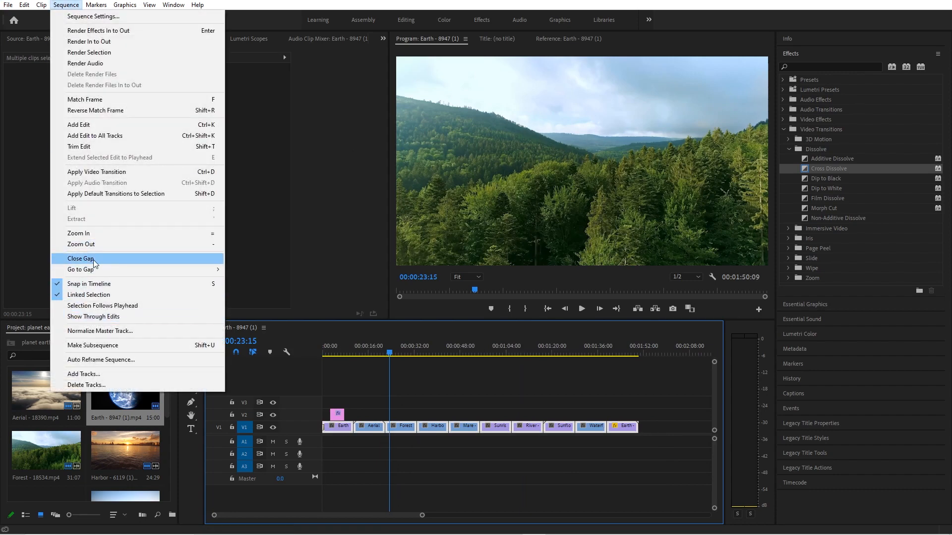
left_click(93, 260)
left_click_drag(827, 169, 354, 431)
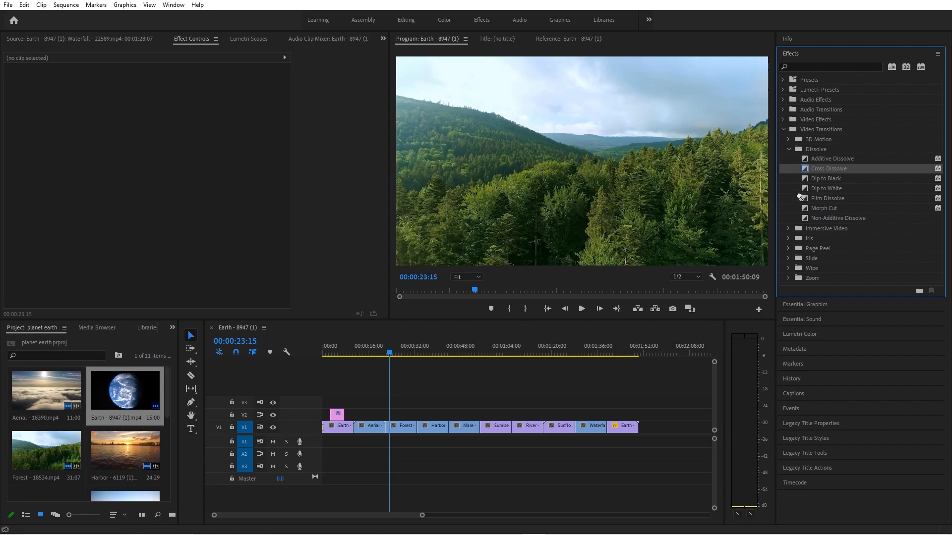
left_click(407, 479)
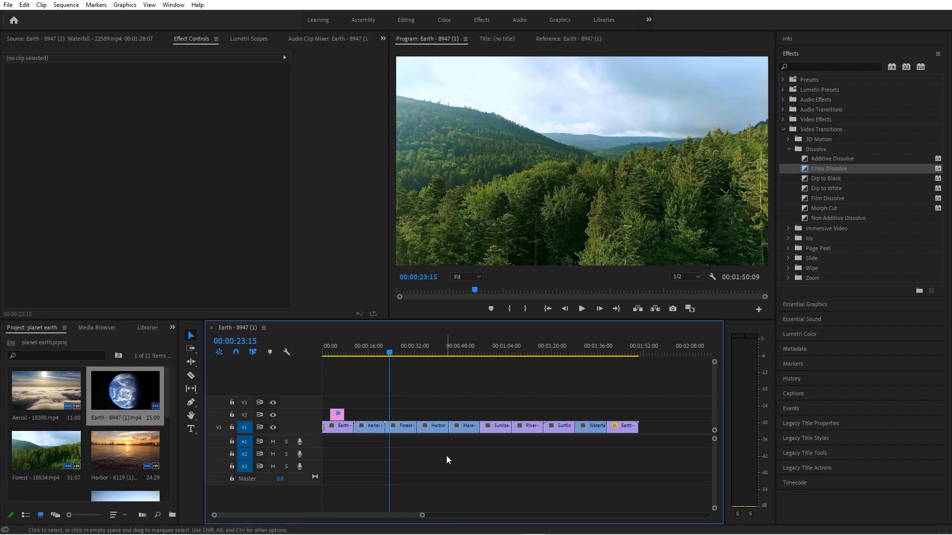
scroll(446, 456, "up", 3, "alt")
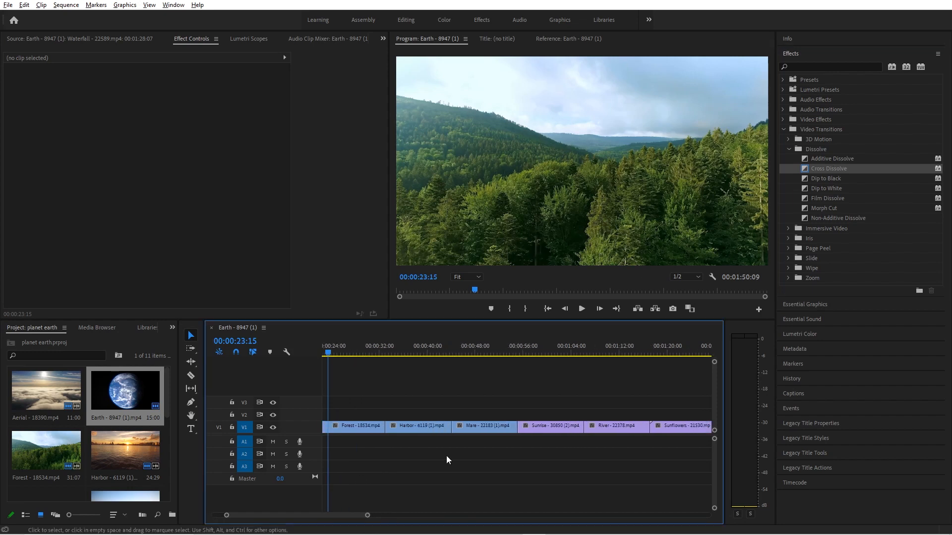
left_click_drag(823, 160, 827, 210)
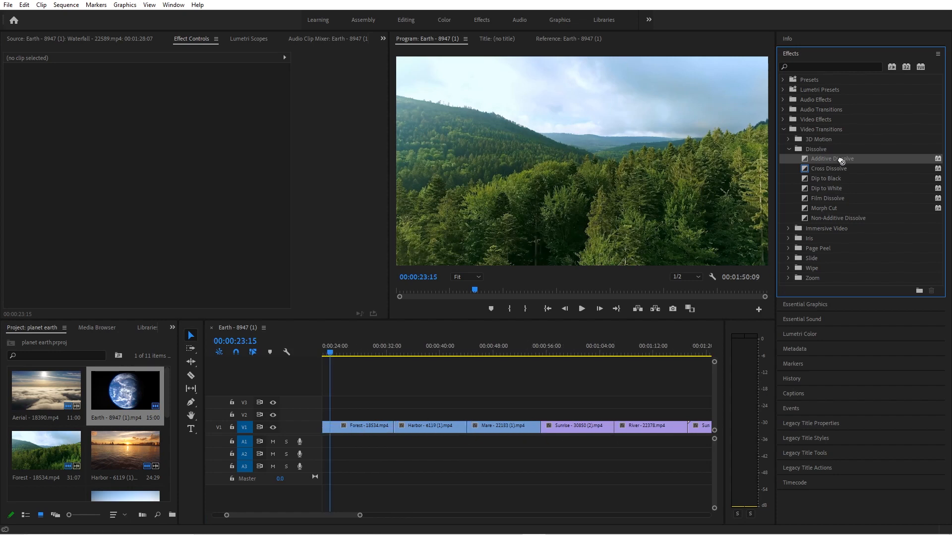
left_click_drag(842, 161, 555, 422)
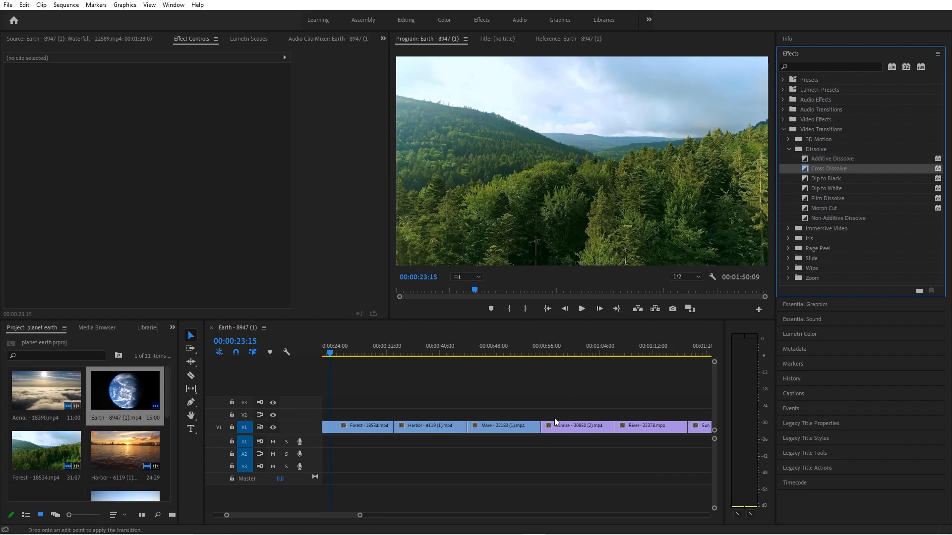
- Reapply a Cross Dissolve at the cut between the Earth and Aerial clips on V1 and play it back from 00:00:09:20
left_click_drag(347, 516, 325, 517)
left_click_drag(818, 171, 400, 430)
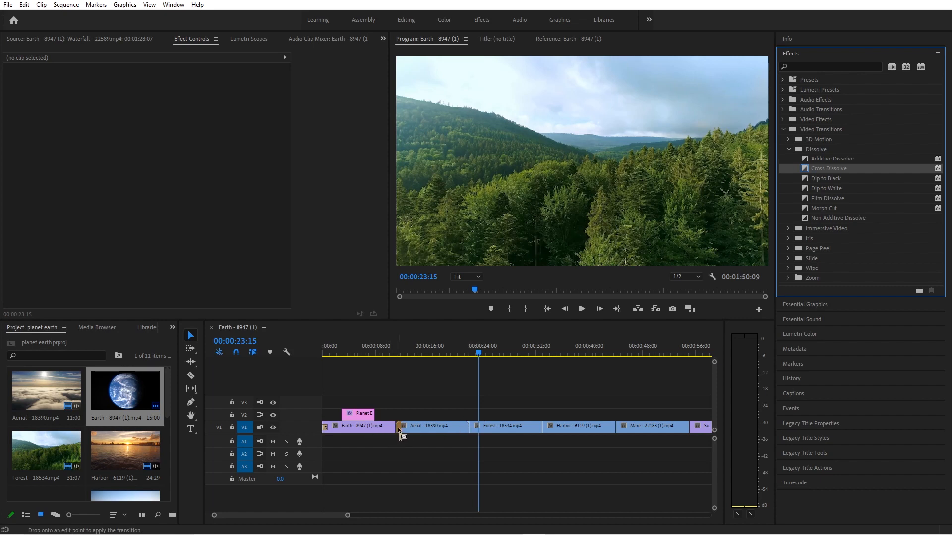
left_click(387, 350)
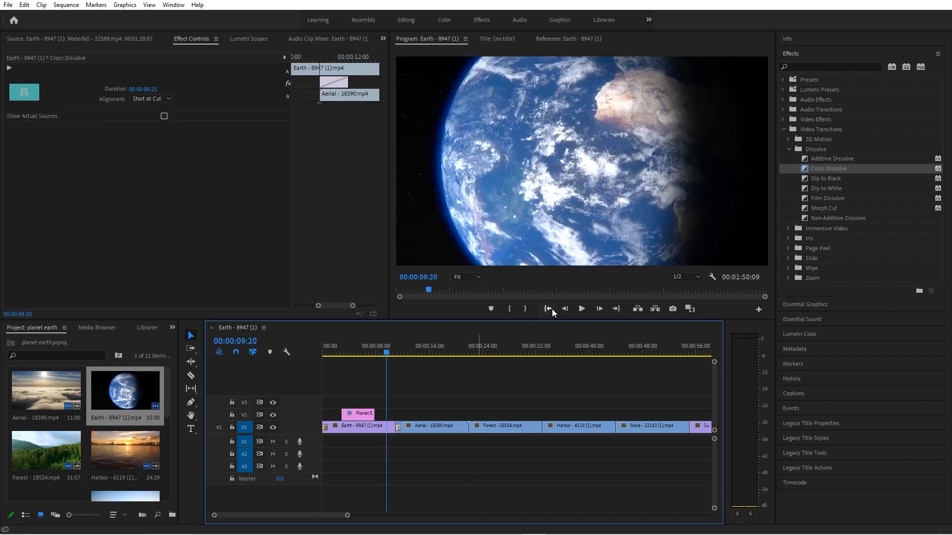
left_click(581, 308)
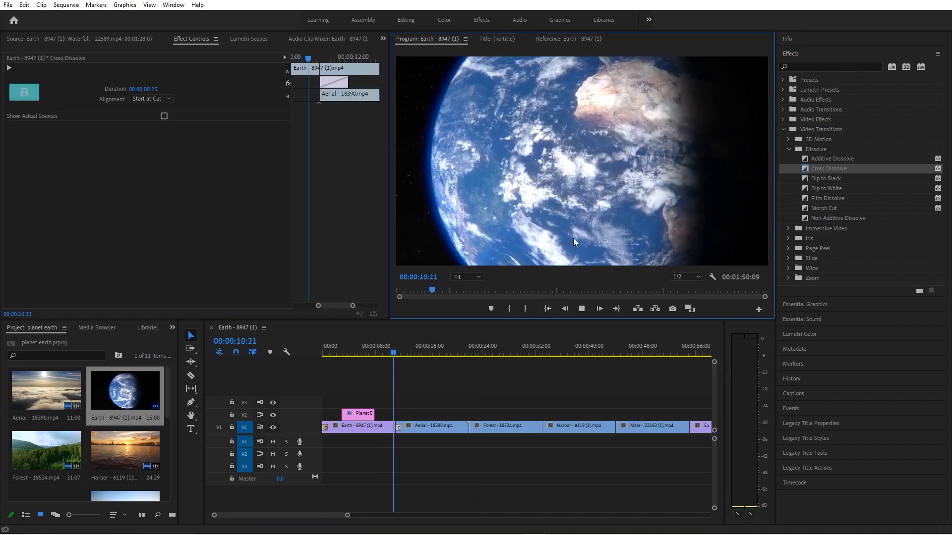
left_click(582, 309)
- Apply a Cross Dissolve at the cut between the Aerial and Forest clips and play it back from 00:00:20:05
left_click_drag(831, 167, 480, 429)
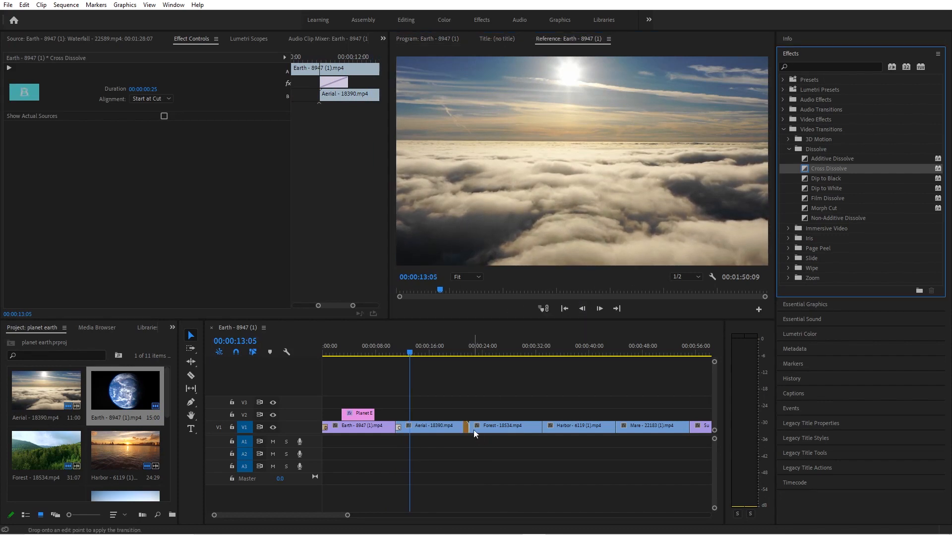
left_click(457, 350)
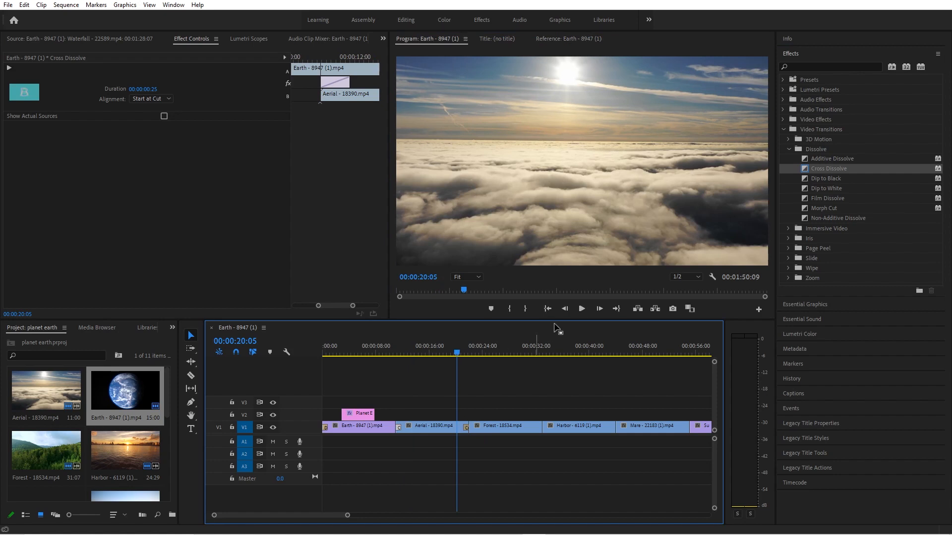
left_click(582, 309)
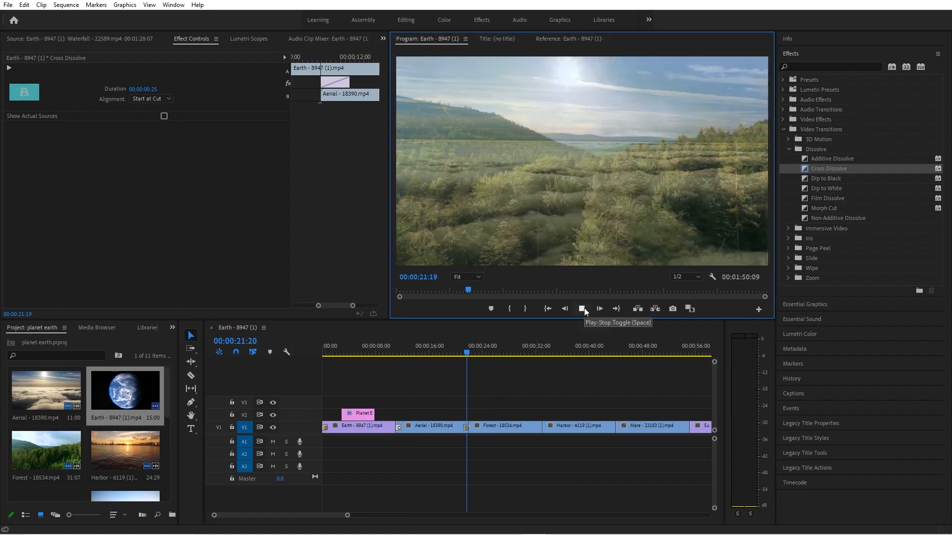
left_click(584, 308)
- Apply a Cross Dissolve at the cut between the Forest and Harbor clips and play back the transition
left_click(829, 168)
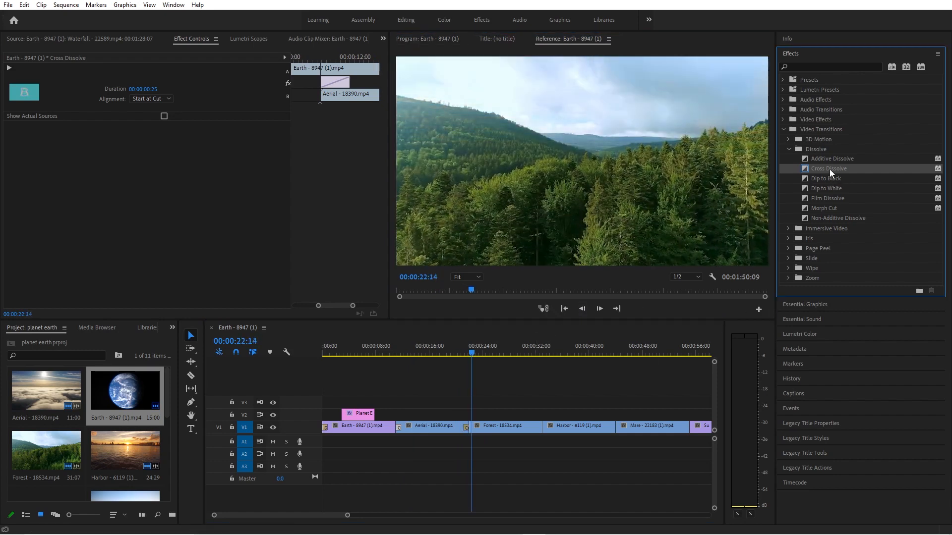
mouse_move(829, 169)
left_mouse_down()
mouse_move(534, 420)
mouse_move(541, 430)
left_mouse_up()
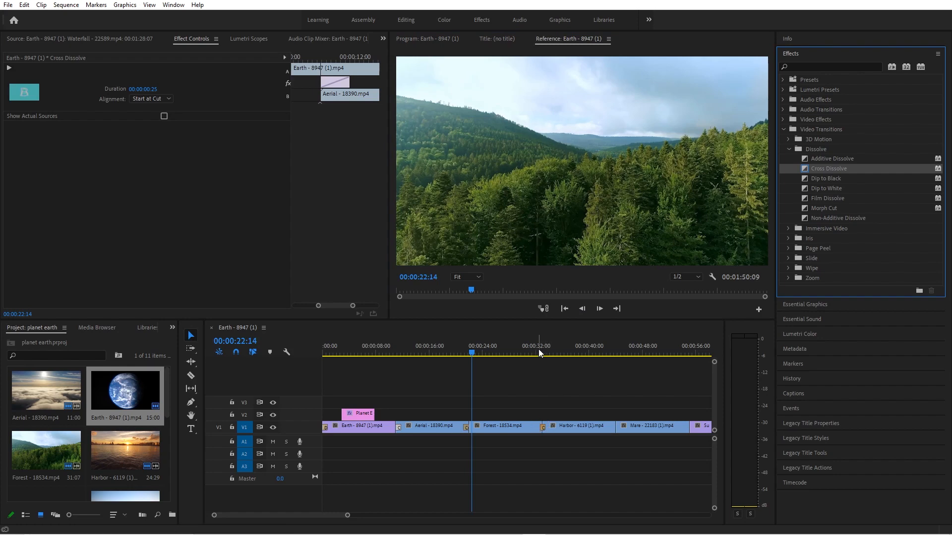
left_click(539, 350)
left_click(583, 308)
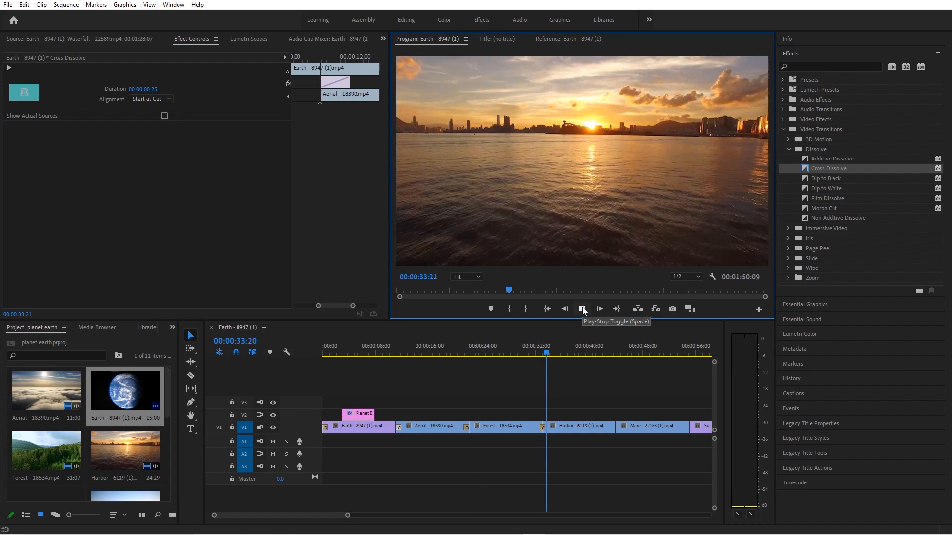
left_click(582, 309)
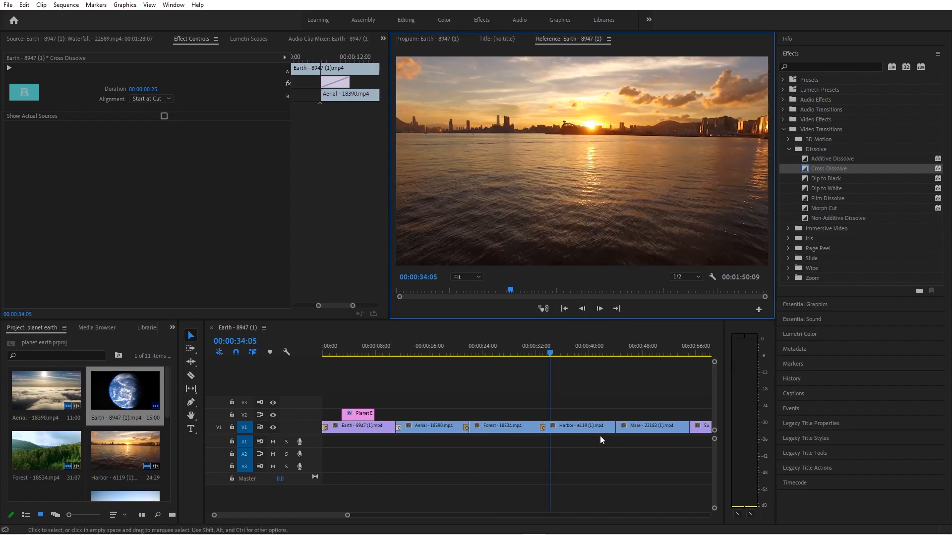
- Apply a Film Dissolve at the cut between the Harbor and Mare clips and play back the transition
left_click_drag(308, 515, 323, 516)
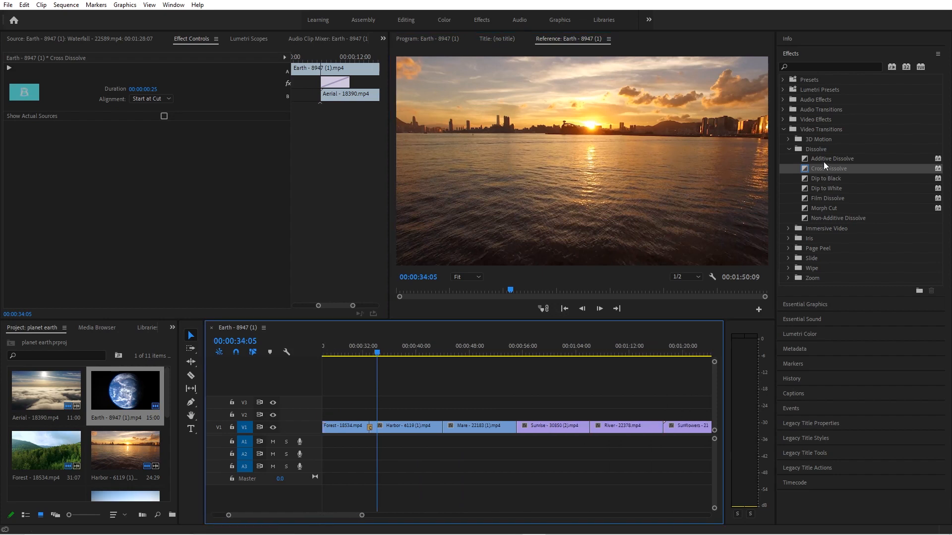
left_click(813, 162)
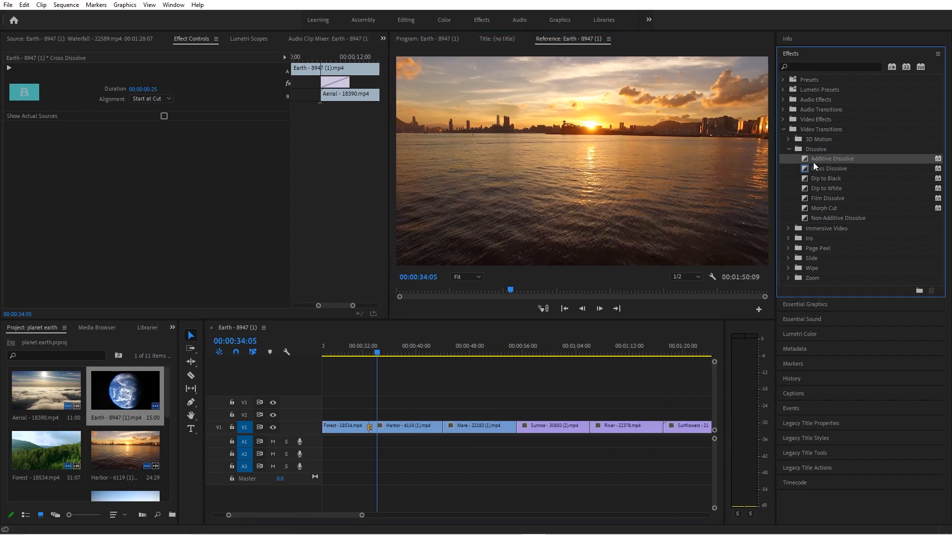
mouse_move(822, 198)
left_mouse_down()
mouse_move(832, 198)
mouse_move(487, 366)
mouse_move(444, 428)
left_mouse_up()
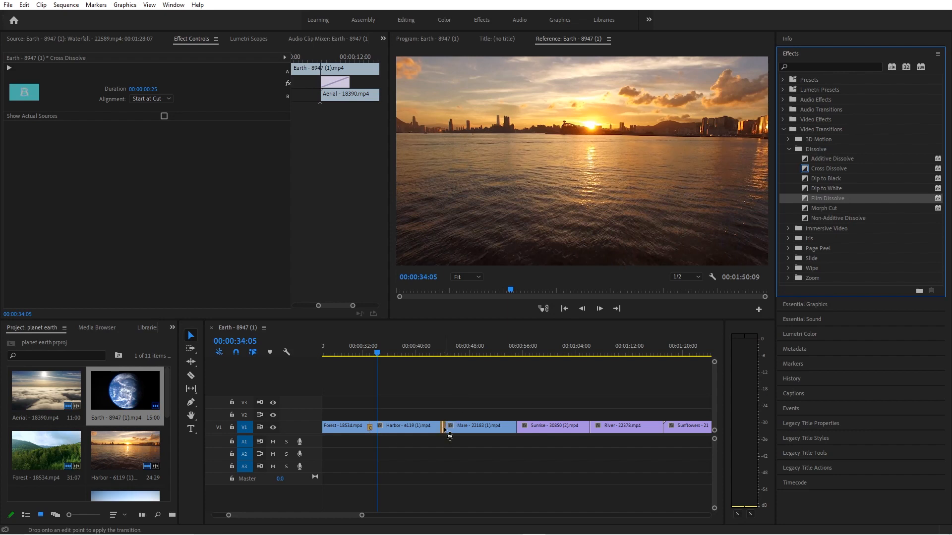
left_click(436, 352)
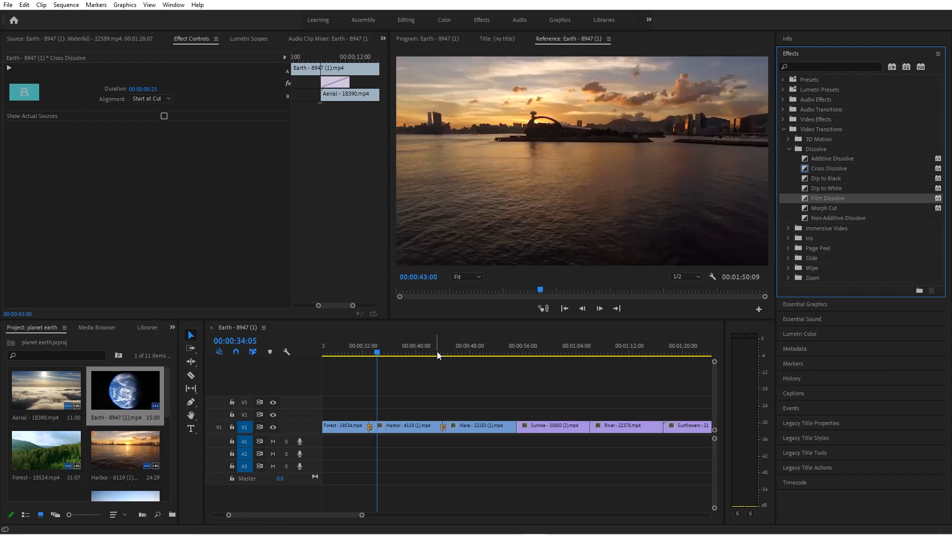
left_click(435, 353)
left_click(579, 308)
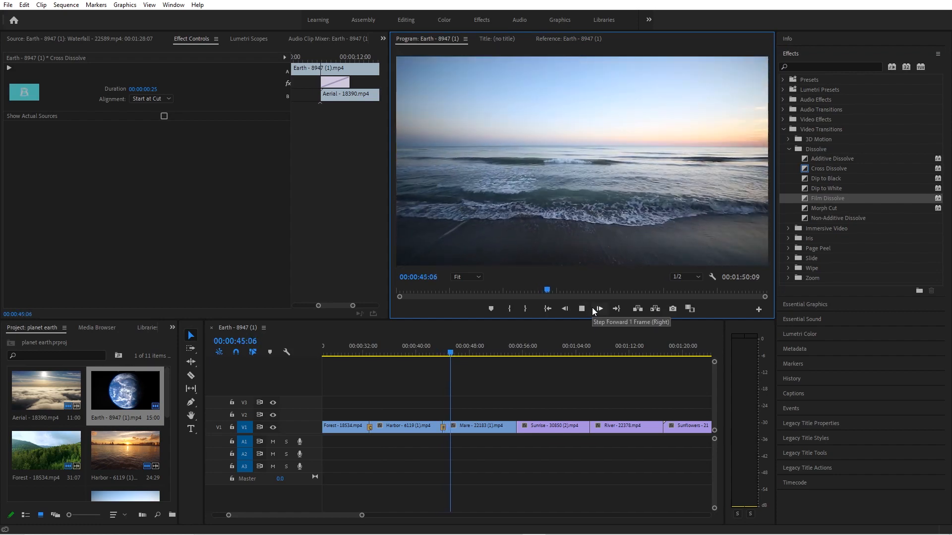
left_click(583, 309)
- Apply the VR Mobius Zoom immersive transition at the cut between the Mare and Sunrise clips and play it back from 00:00:53:24
scroll(351, 511, "down", 5)
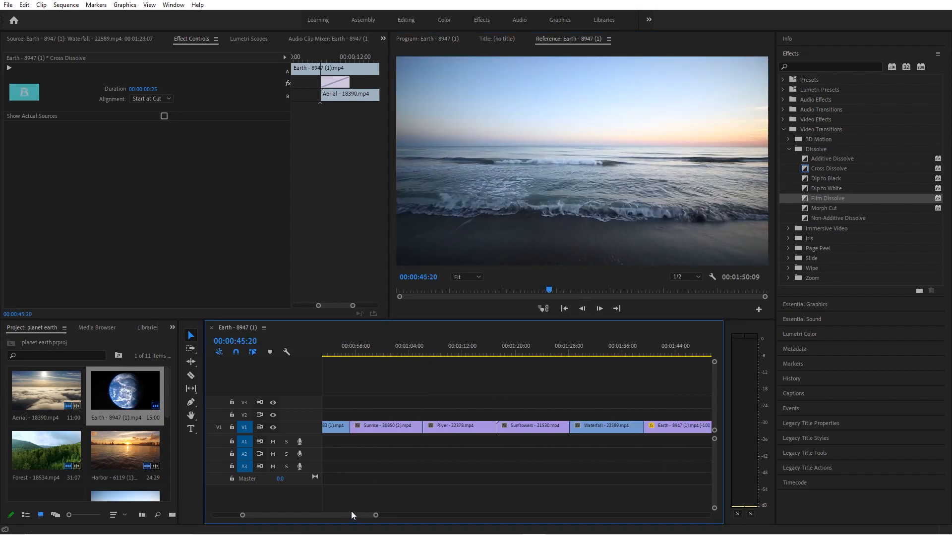
left_click(789, 150)
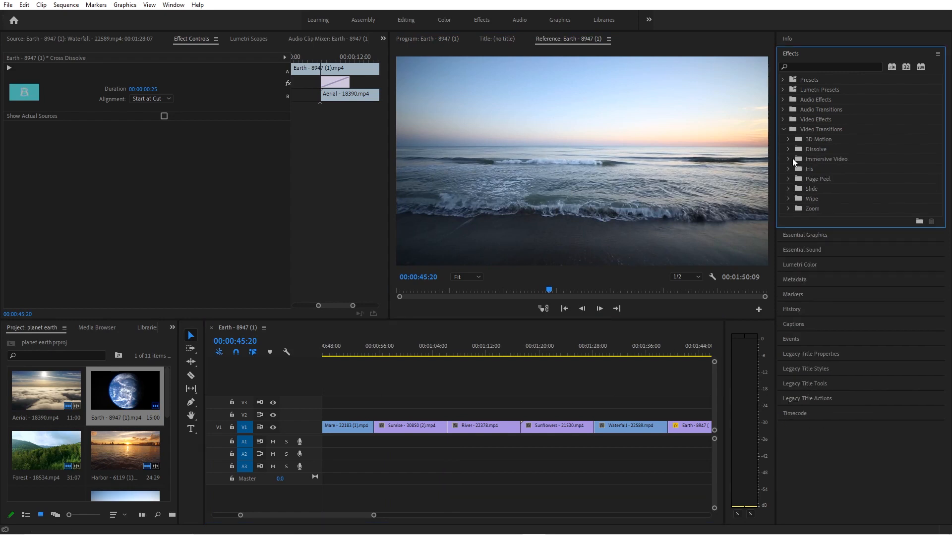
left_click(789, 159)
left_click(840, 229)
left_click(848, 221)
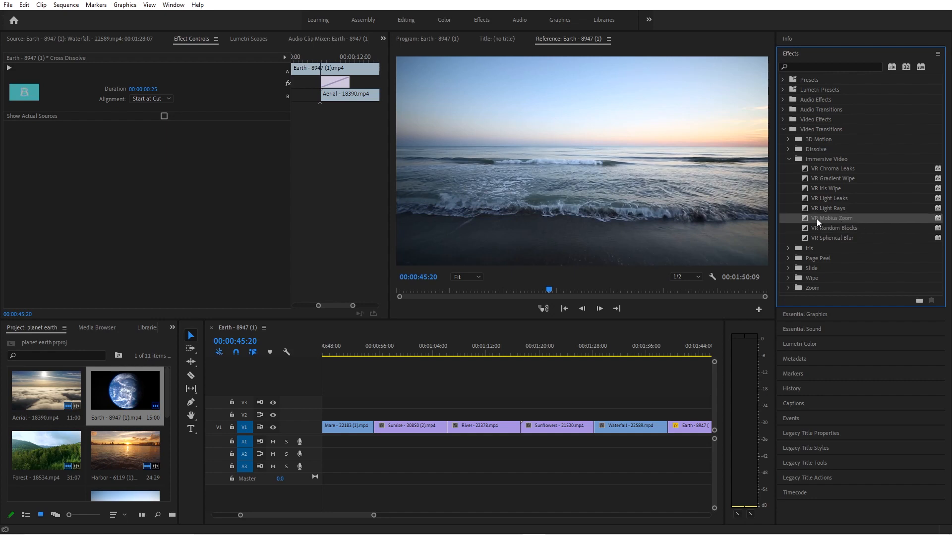
left_click_drag(836, 218, 374, 432)
left_click(365, 353)
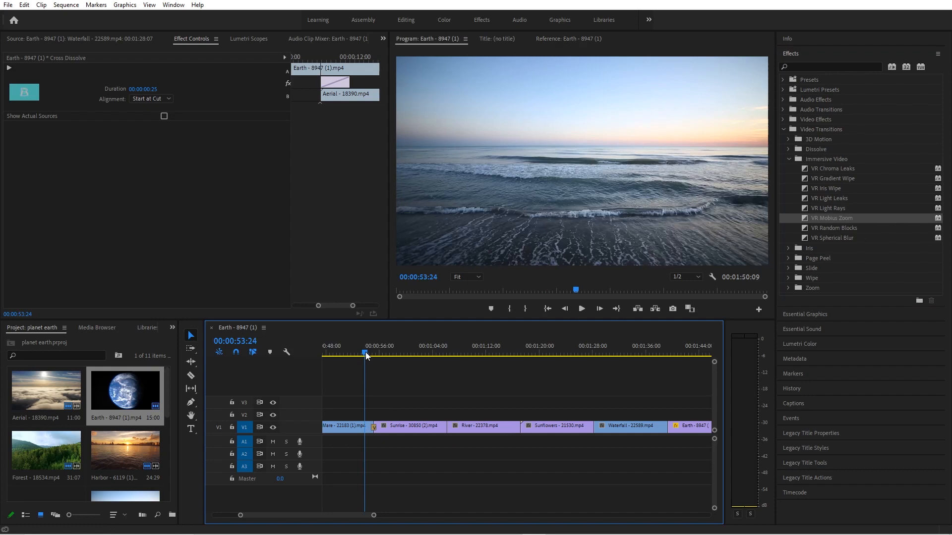
left_click(582, 309)
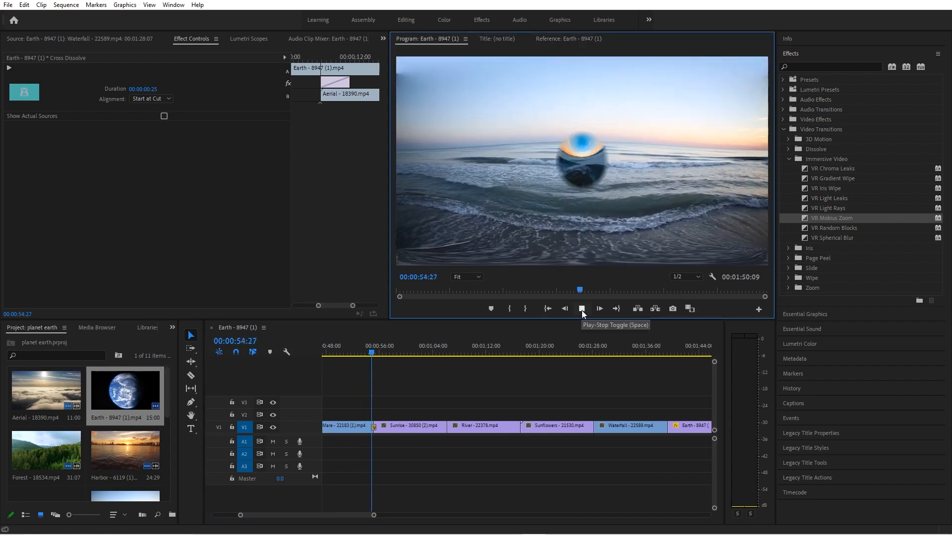
left_click(582, 310)
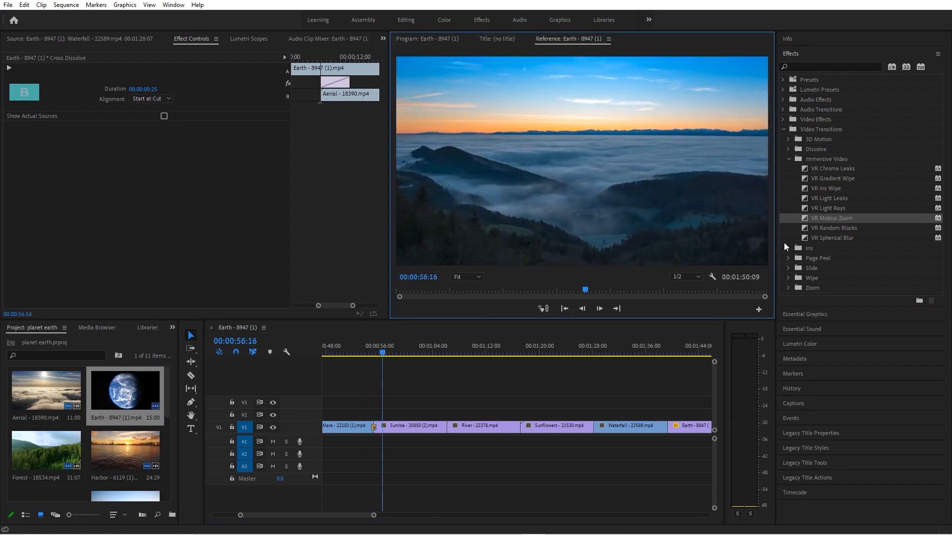
- Apply the VR Random Blocks transition at the cut between the Sunrise and River clips and play it back from 00:01:05:12
left_click_drag(831, 229, 449, 427)
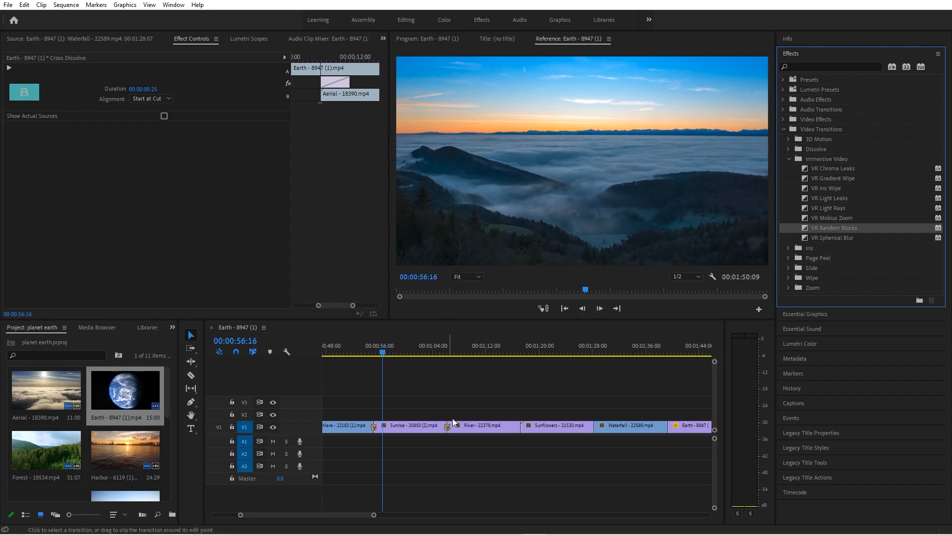
left_click(440, 353)
left_click(441, 352)
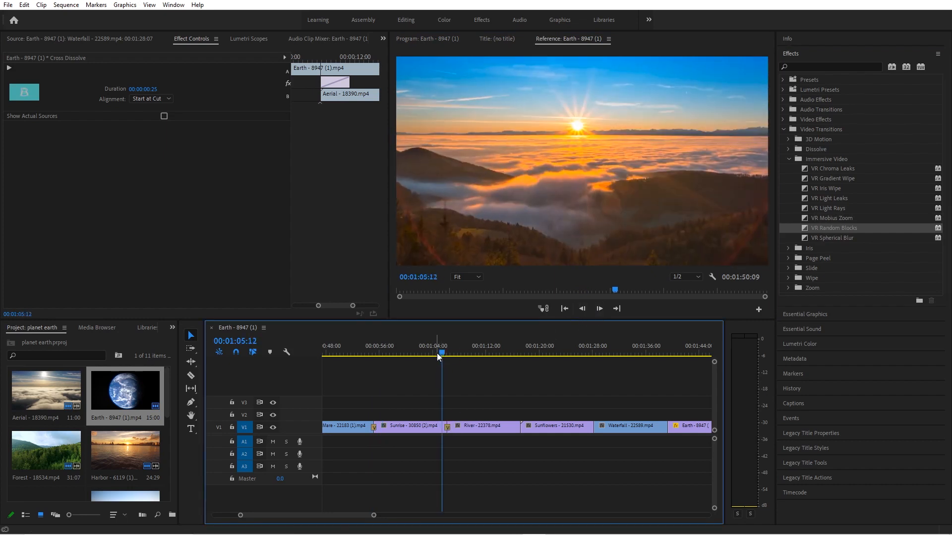
left_click(582, 309)
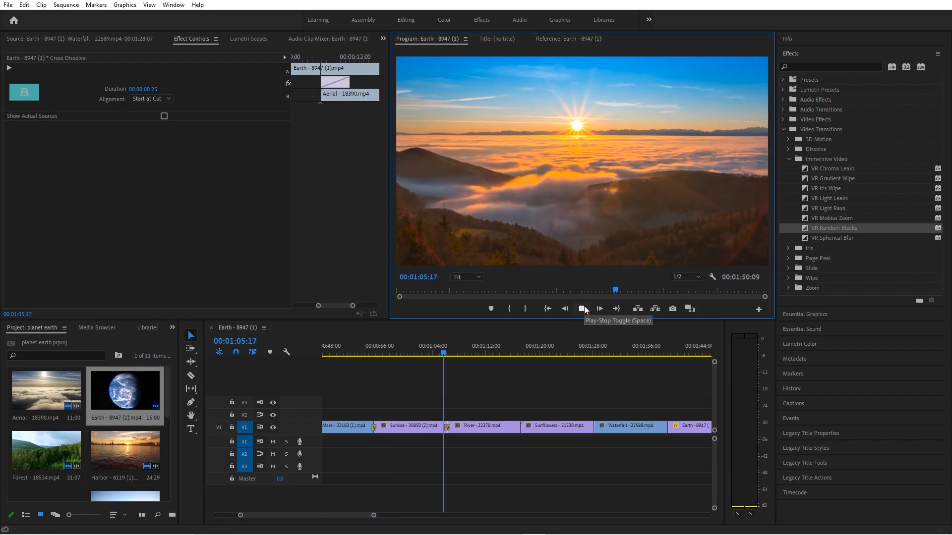
left_click(584, 307)
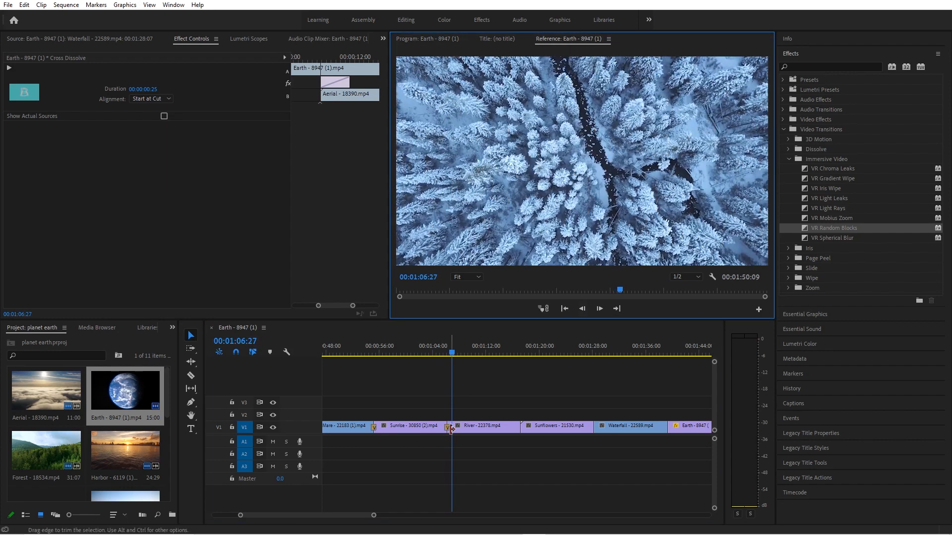
- Examine the settings of the VR Random Blocks transition and of the VR Mobius Zoom transition
left_click(446, 427)
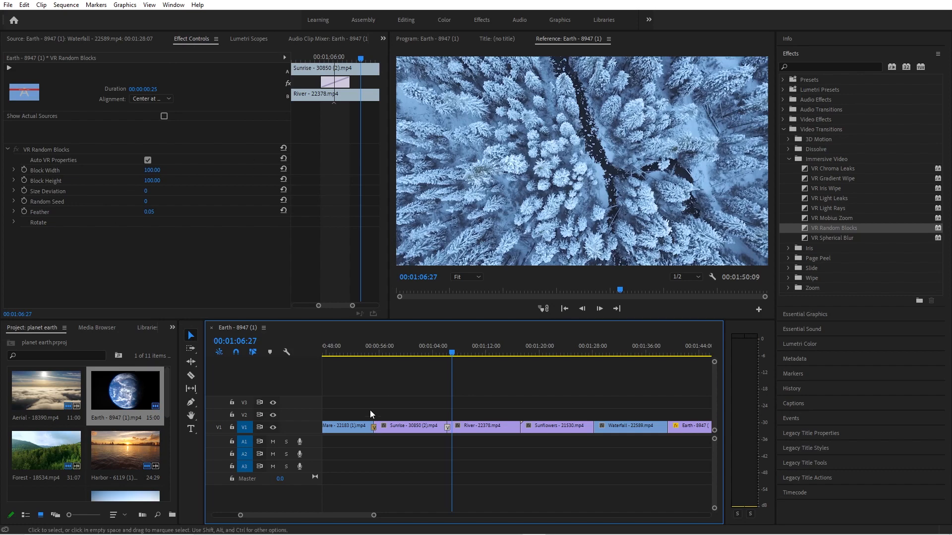
left_click(374, 427)
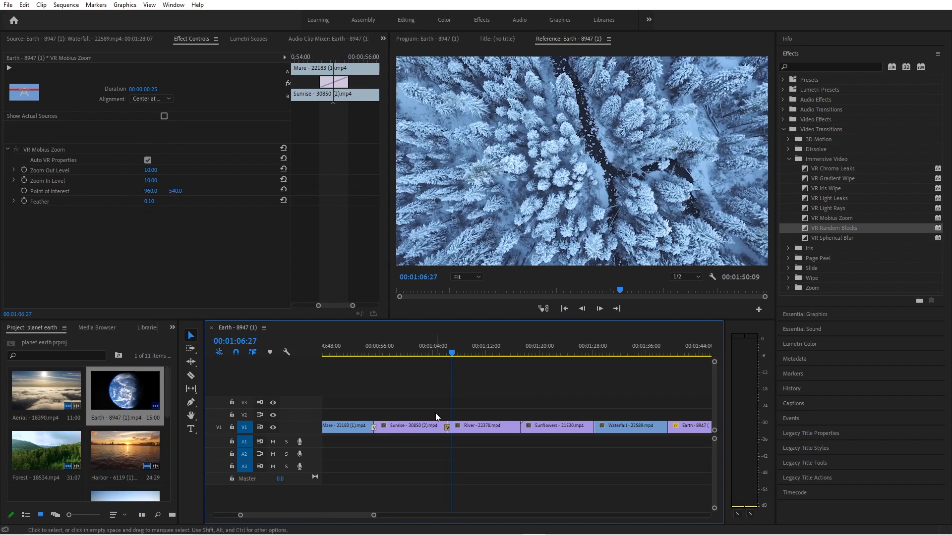
- Apply the Page Peel transition at the cut between the Sunflowers and Waterfall clips and play it back from 00:01:27:08
left_click_drag(340, 519, 351, 522)
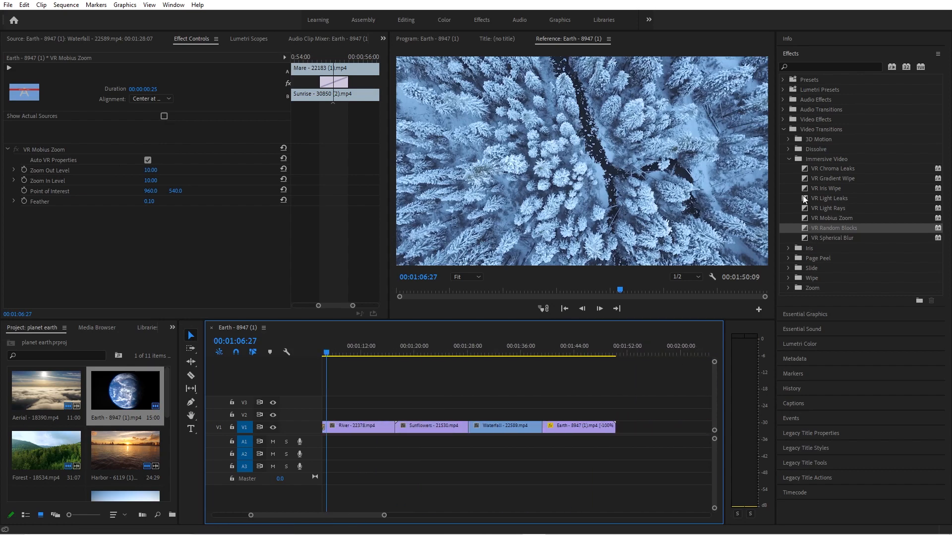
left_click(788, 159)
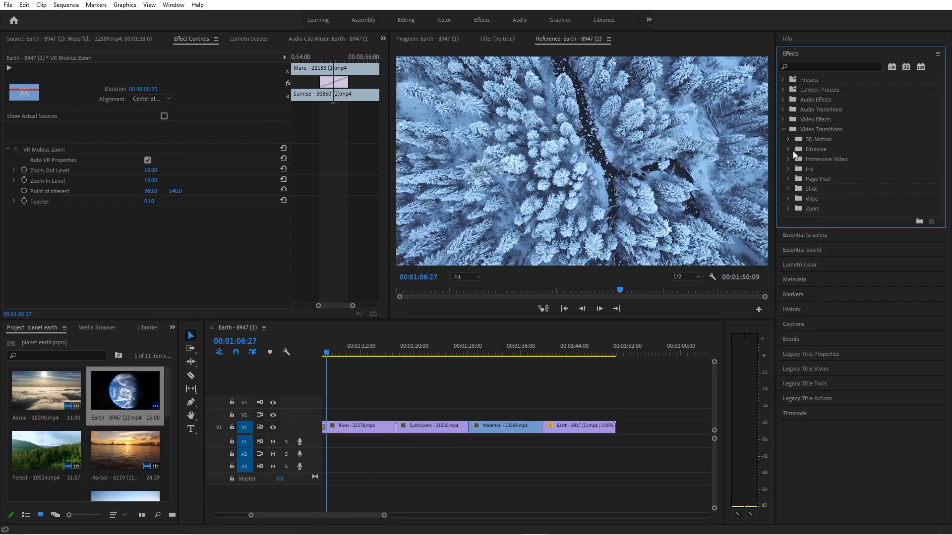
left_click(788, 180)
left_click_drag(808, 189, 778, 221)
left_click_drag(509, 324, 467, 431)
left_click(464, 352)
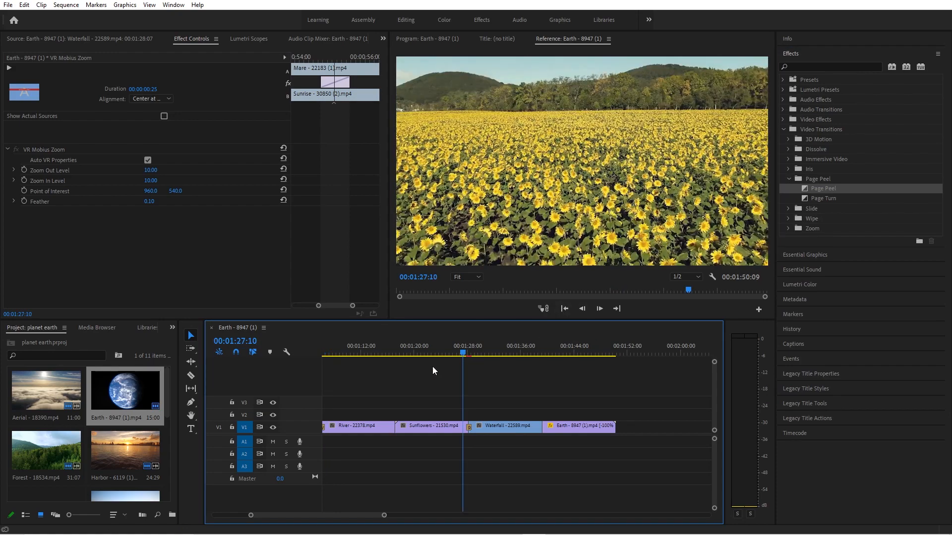
left_click_drag(457, 353, 463, 353)
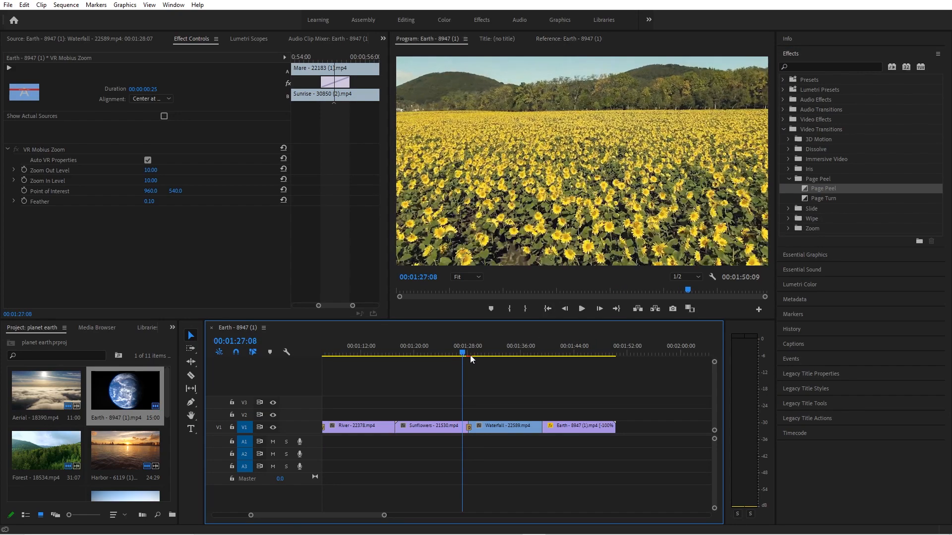
left_click(584, 309)
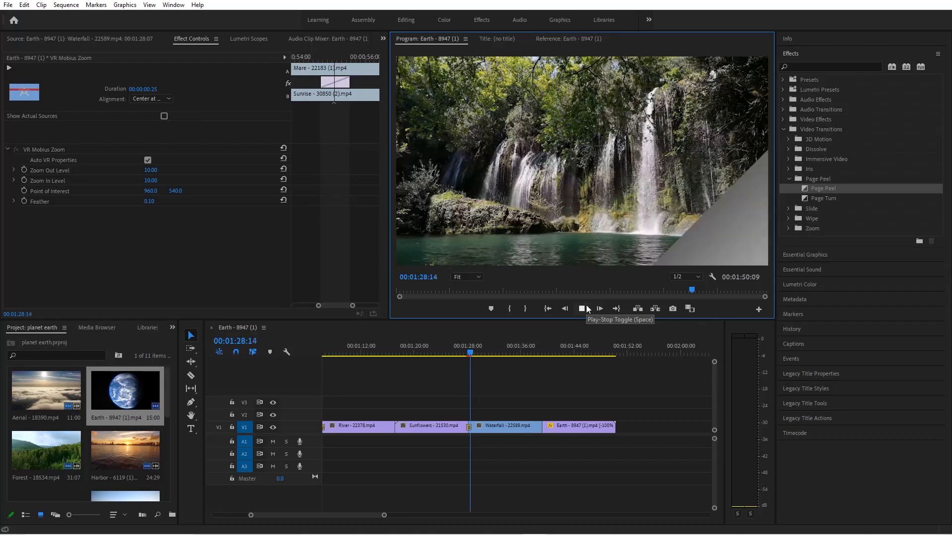
left_click(585, 310)
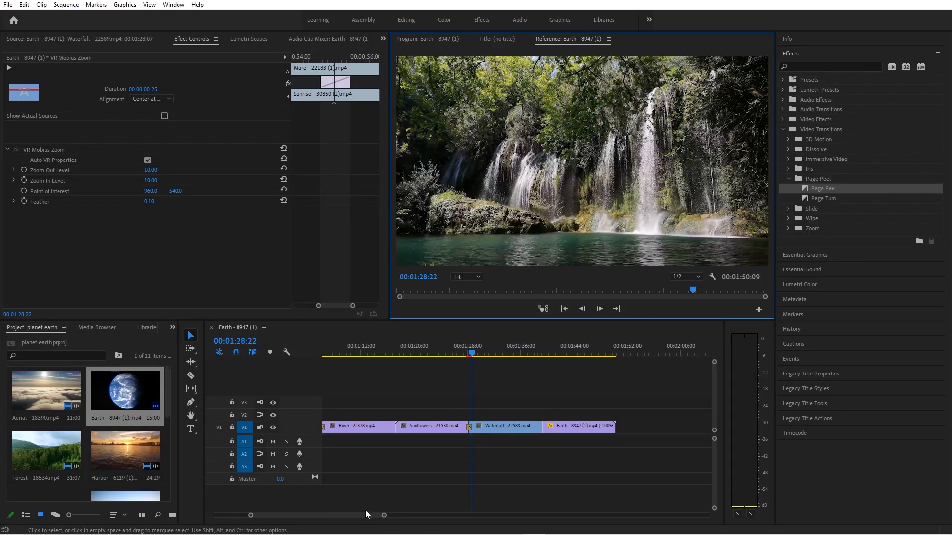
- Delete the transitions at the four cuts between the opening Earth, Aerial, Forest, Harbor and Mare clips
left_click_drag(365, 516, 328, 516)
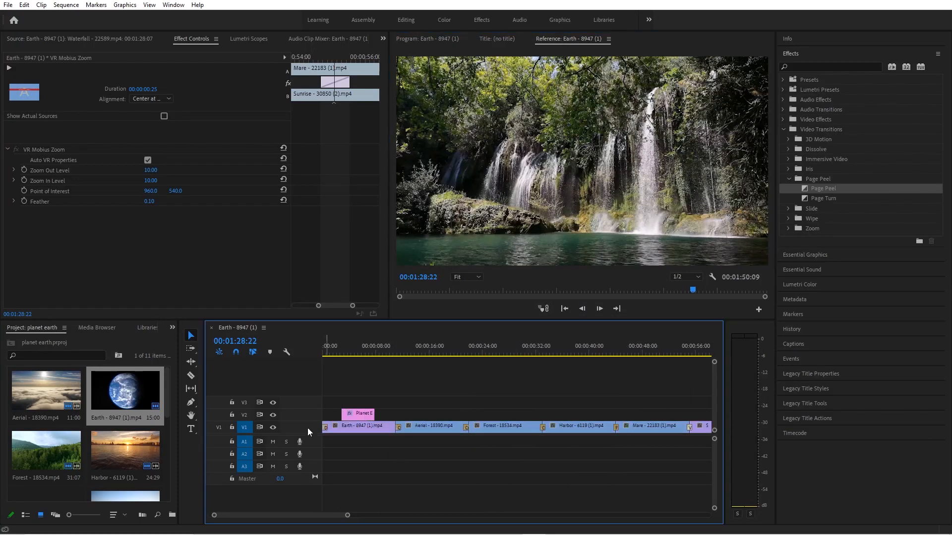
left_click(399, 426)
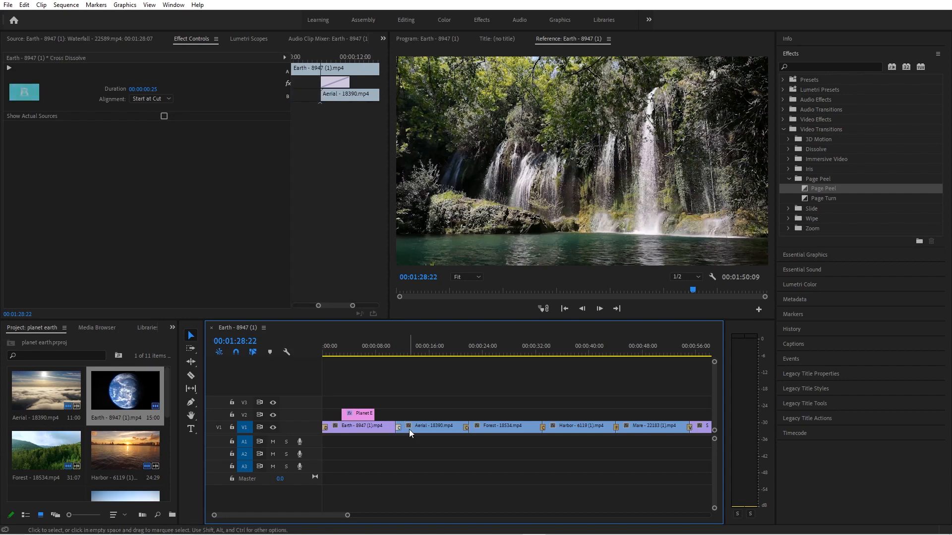
key("Delete")
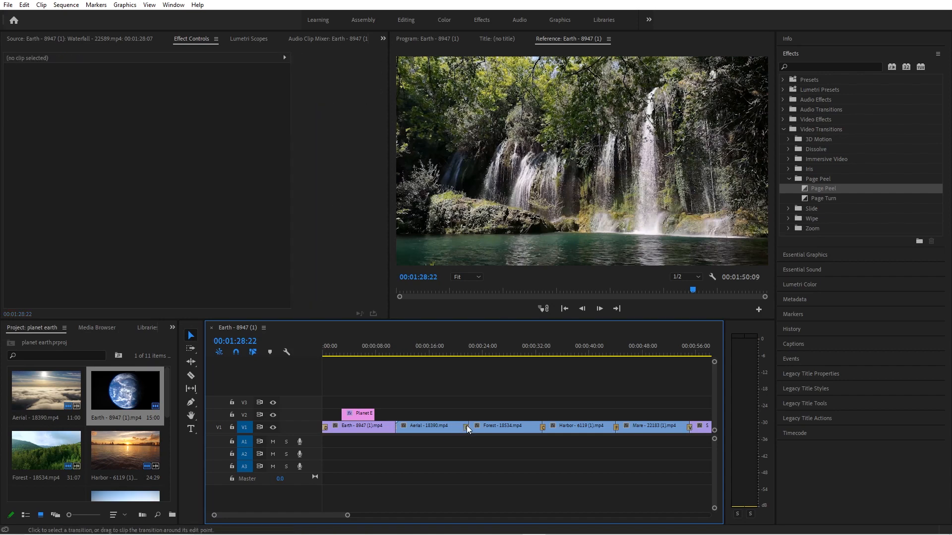
left_click(465, 426)
key("Delete")
left_click(543, 426)
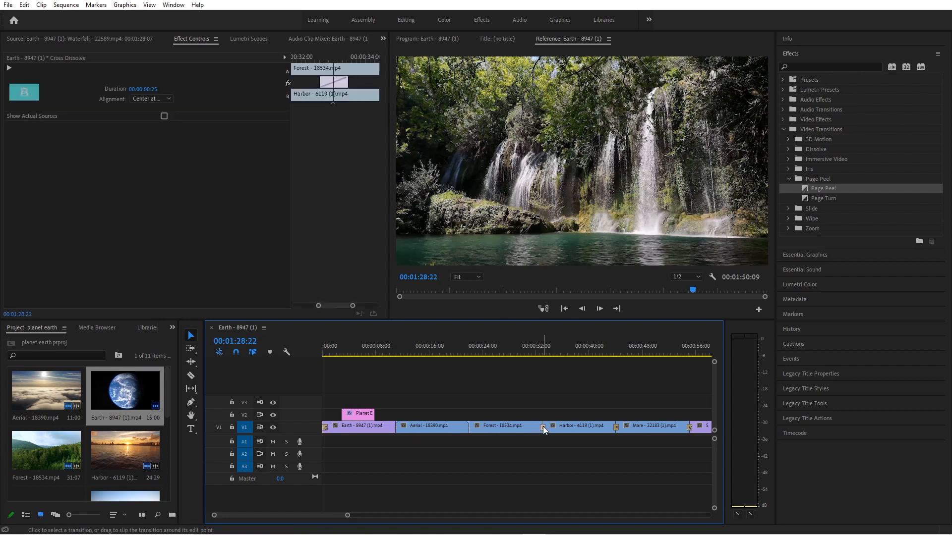
key("Delete")
left_click(617, 426)
key("Delete")
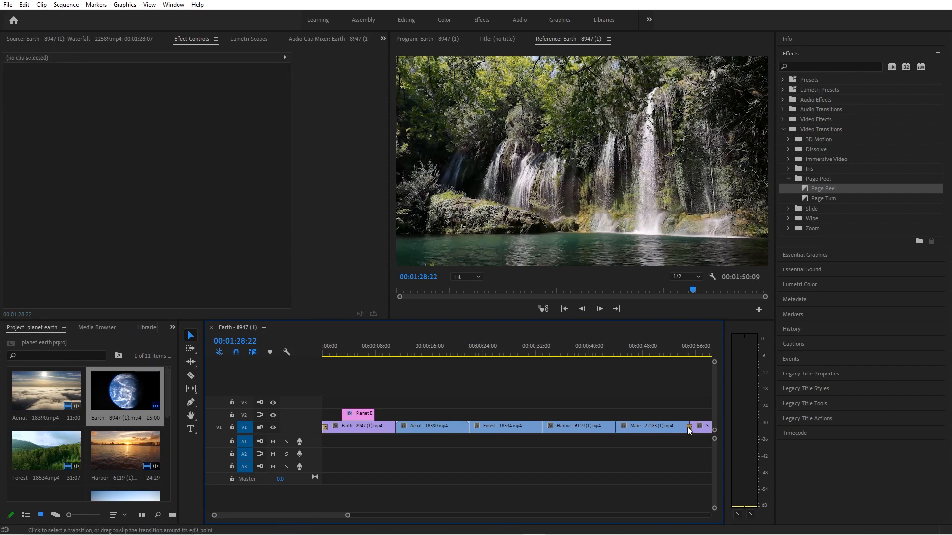
- Delete the remaining transitions at the Mare–Sunrise, Sunrise–River and Sunflowers–Waterfall cuts
left_click_drag(342, 515, 368, 515)
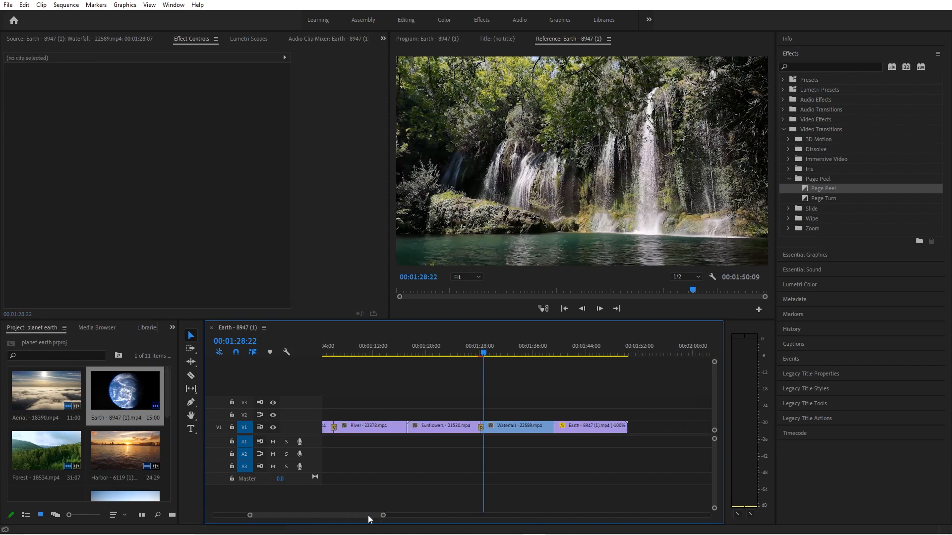
left_click(333, 428)
key("Delete")
left_click(481, 428)
key("Delete")
- Apply a Cross Dissolve at each of the four cuts between the opening Earth, Aerial, Forest, Harbor and Mare clips
left_click_drag(367, 517, 313, 516)
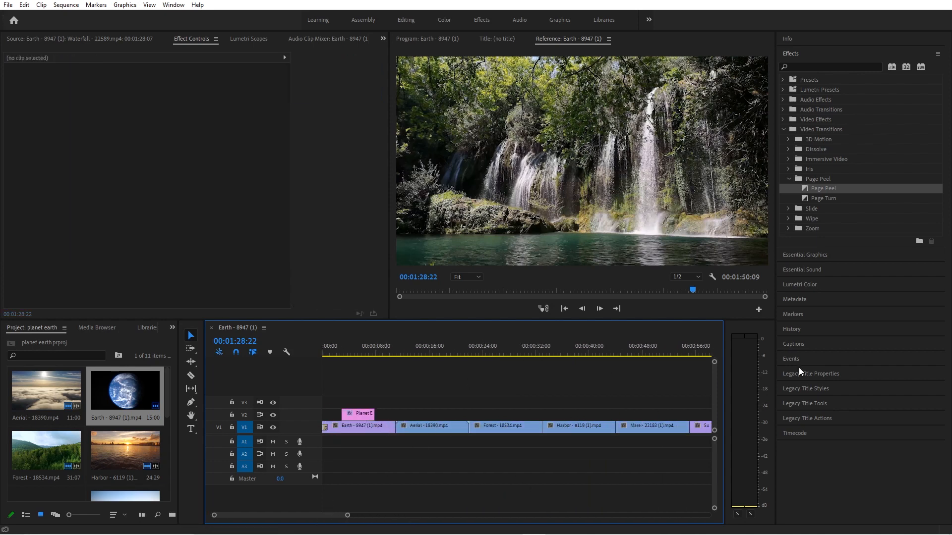
left_click(789, 179)
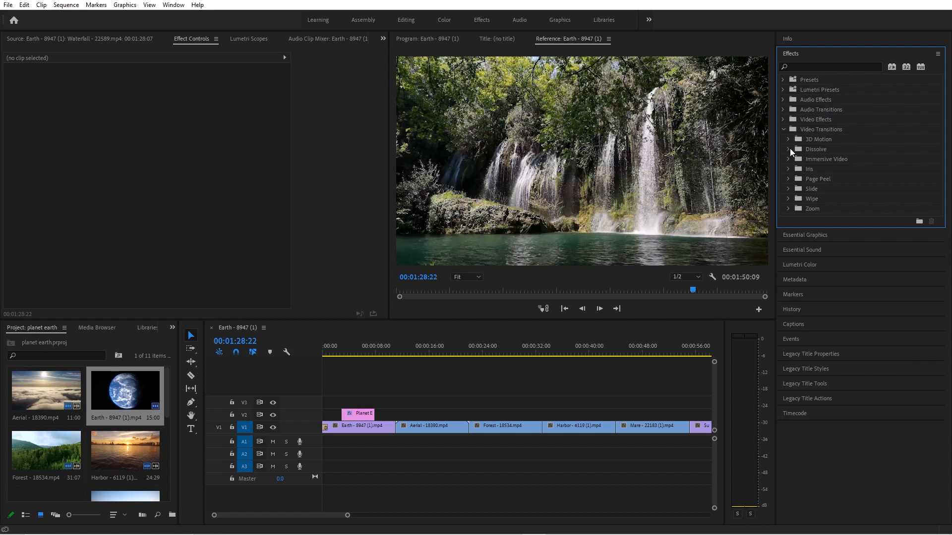
left_click(789, 149)
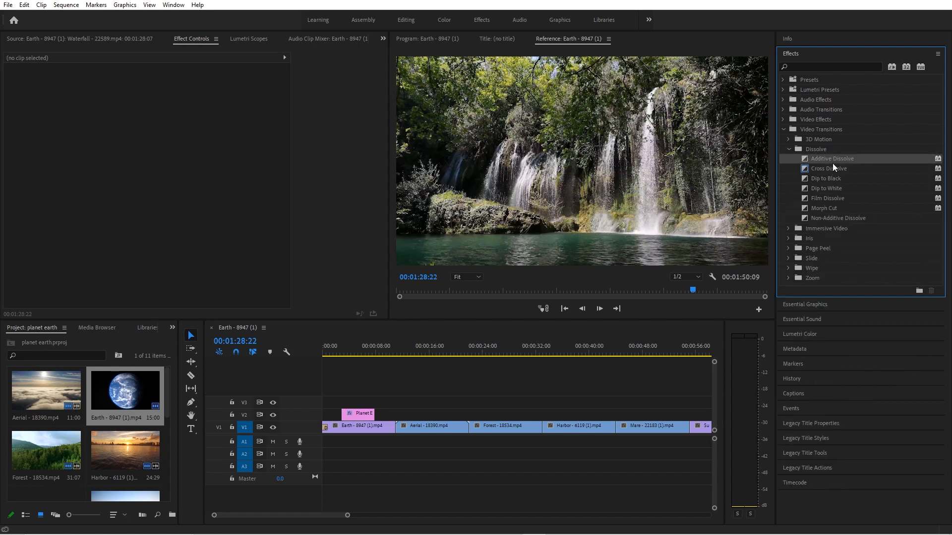
left_click(835, 167)
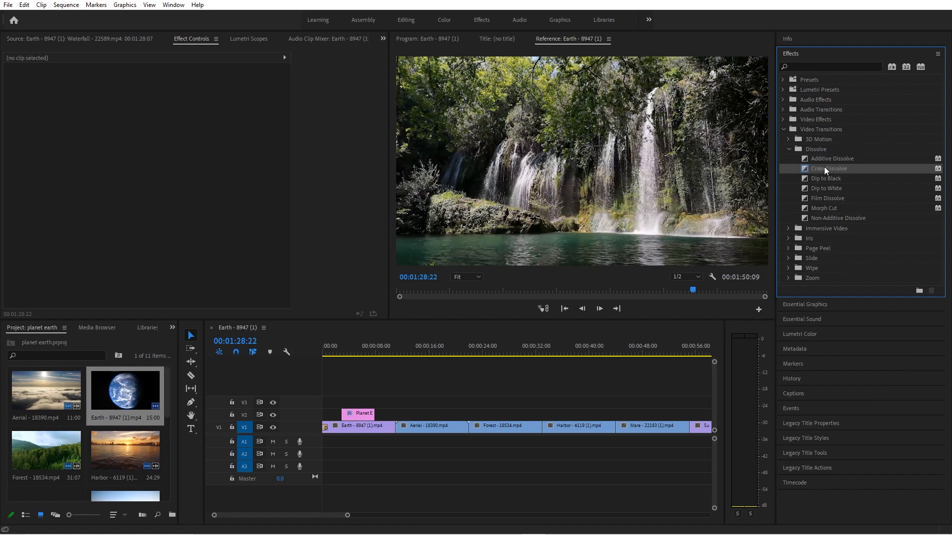
left_click_drag(826, 170, 397, 430)
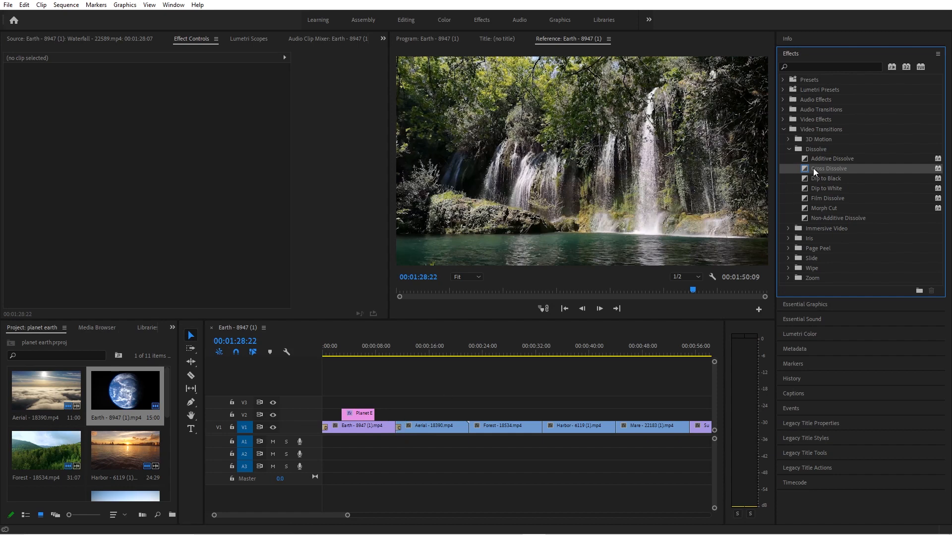
left_click_drag(813, 168, 470, 427)
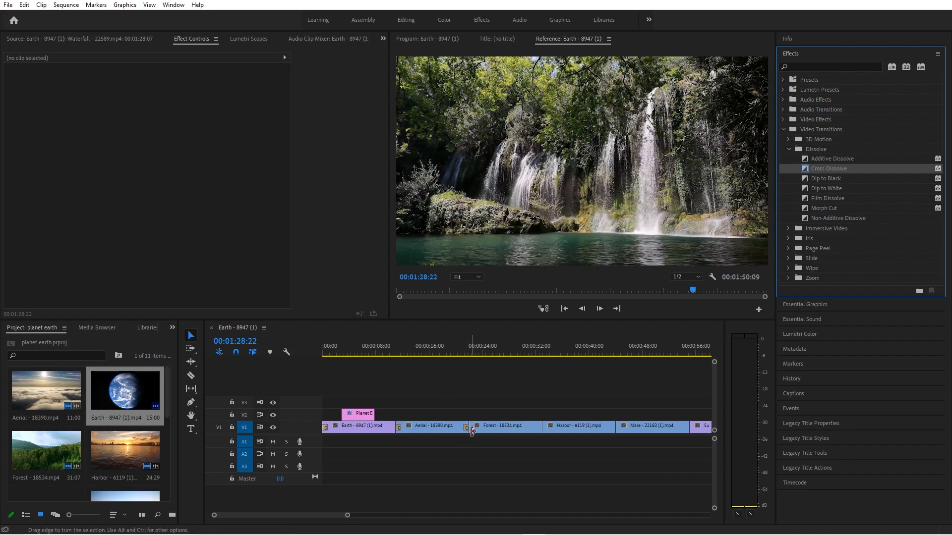
left_click_drag(767, 225, 548, 437)
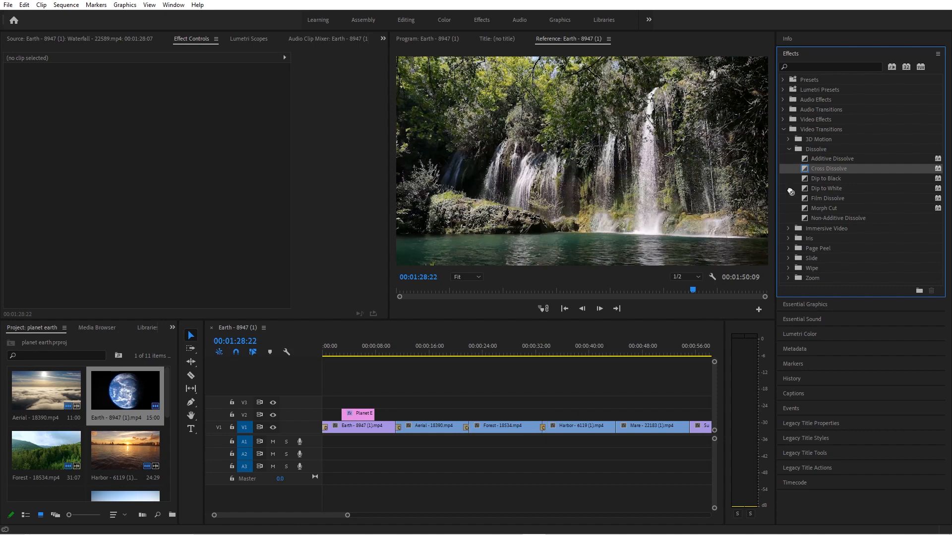
left_click_drag(791, 192, 617, 429)
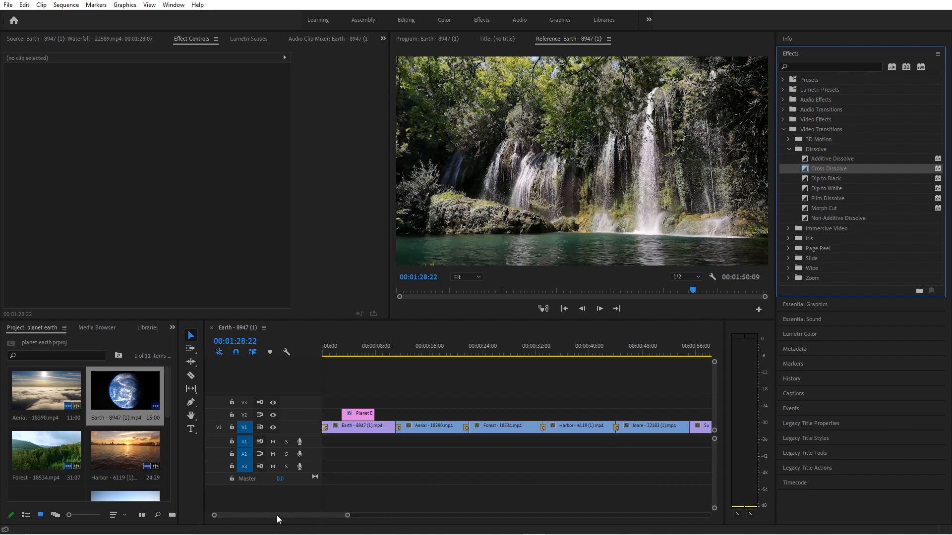
- Apply a Cross Dissolve at each of the five cuts from the Mare clip through Sunrise, River, Sunflowers and Waterfall to the closing Earth clip
left_click_drag(277, 516, 294, 519)
left_click_drag(813, 169, 481, 431)
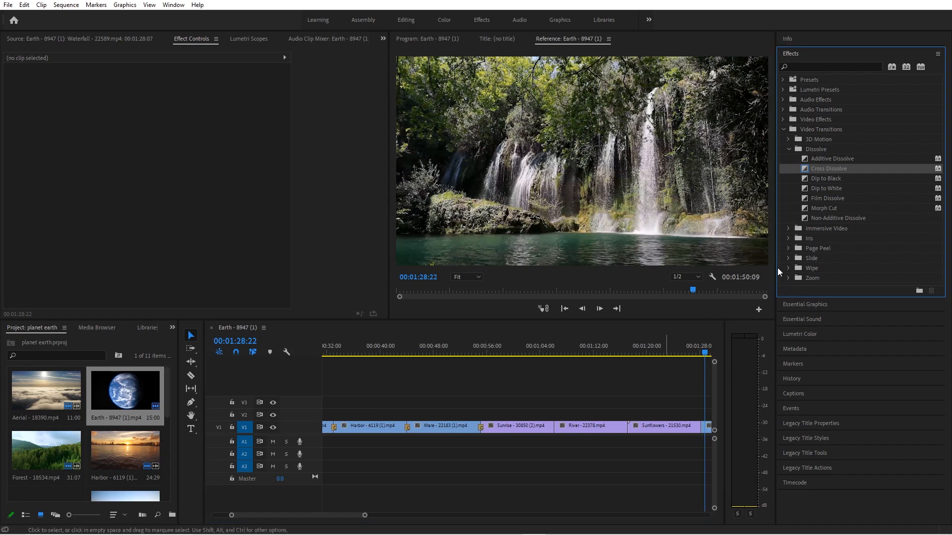
left_click_drag(816, 169, 554, 429)
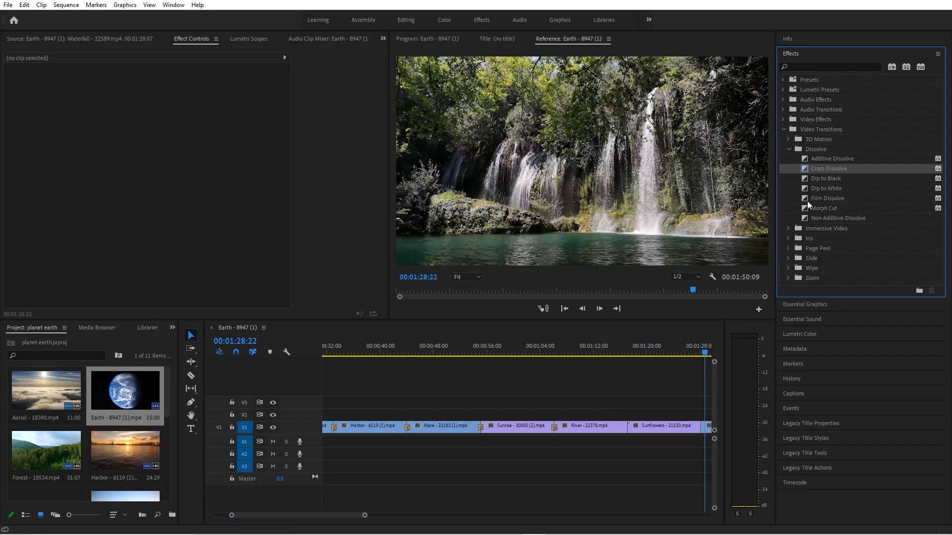
left_click_drag(816, 169, 629, 432)
left_click_drag(317, 517, 335, 516)
left_click_drag(558, 319, 482, 427)
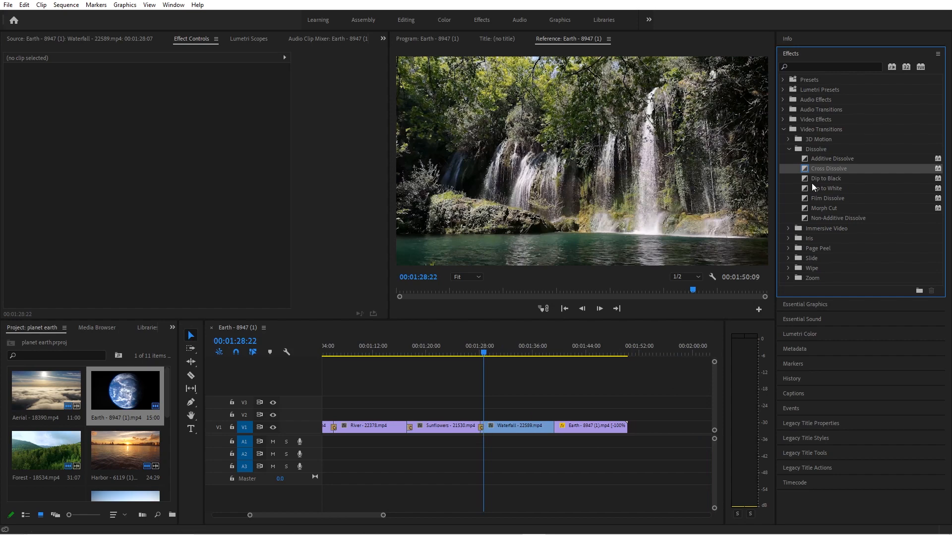
left_click_drag(823, 169, 554, 428)
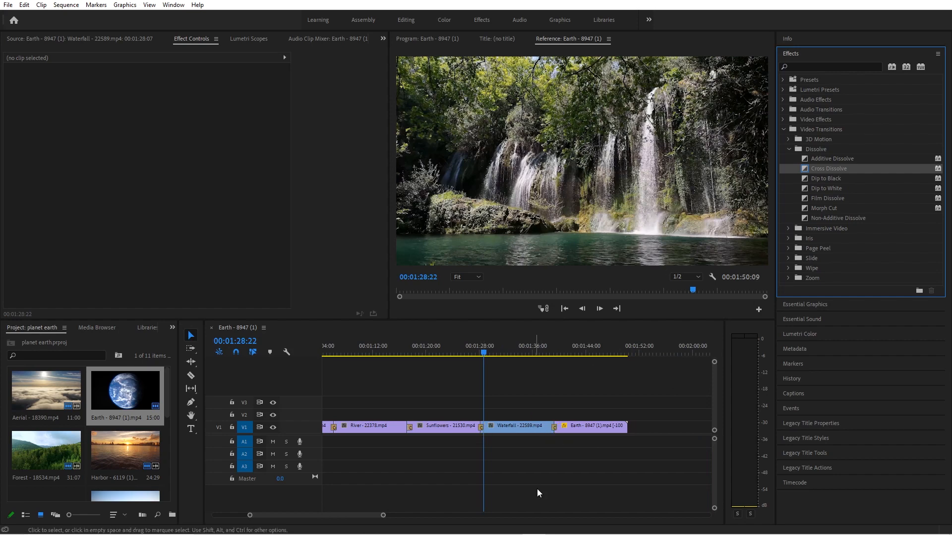
- Play back the transition between the Waterfall clip and the closing Earth clip from 00:01:37:11
left_click_drag(481, 352, 542, 354)
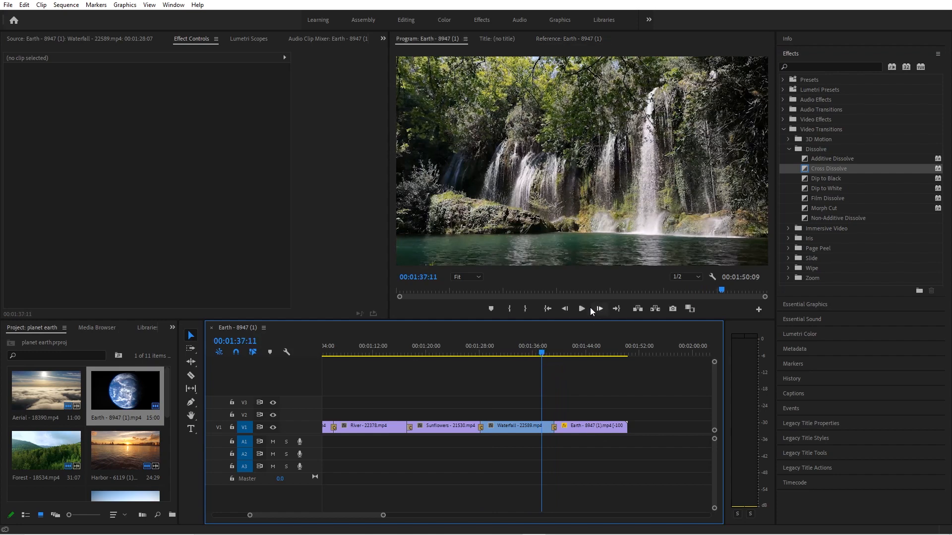
left_click(584, 307)
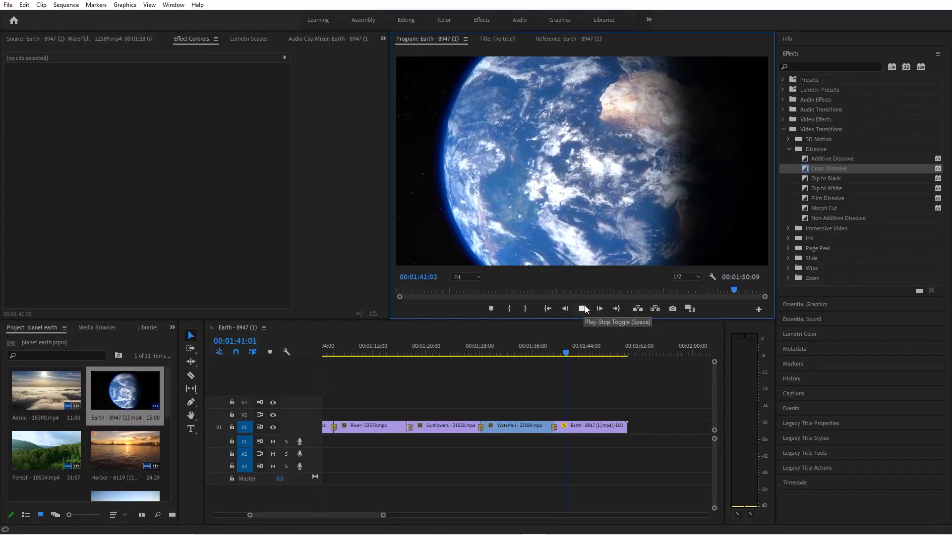
left_click(583, 308)
- Copy the Planet Earth title from the opening onto track V2 and position it over the middle of the closing Earth clip
left_click_drag(368, 516, 337, 515)
left_click(359, 412)
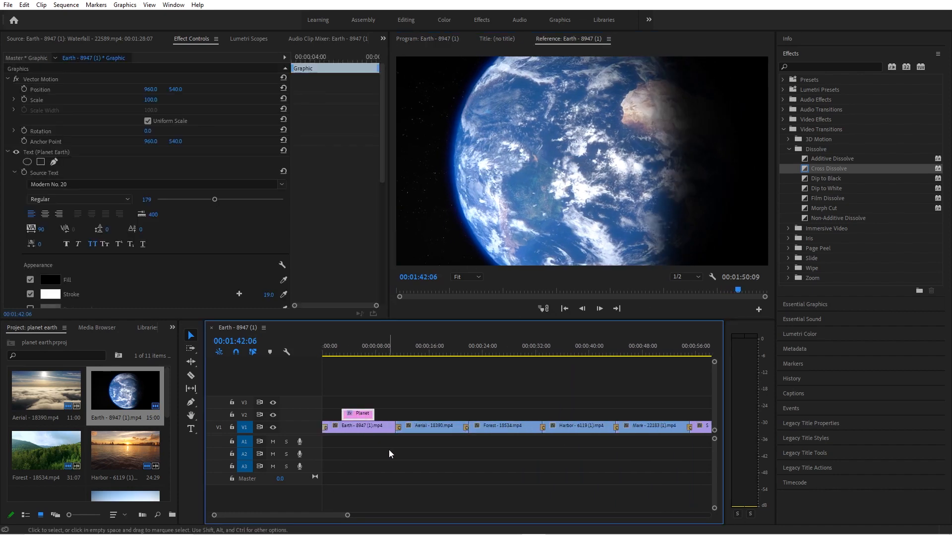
mouse_move(319, 520)
left_mouse_down()
mouse_move(335, 517)
mouse_move(308, 515)
left_mouse_up()
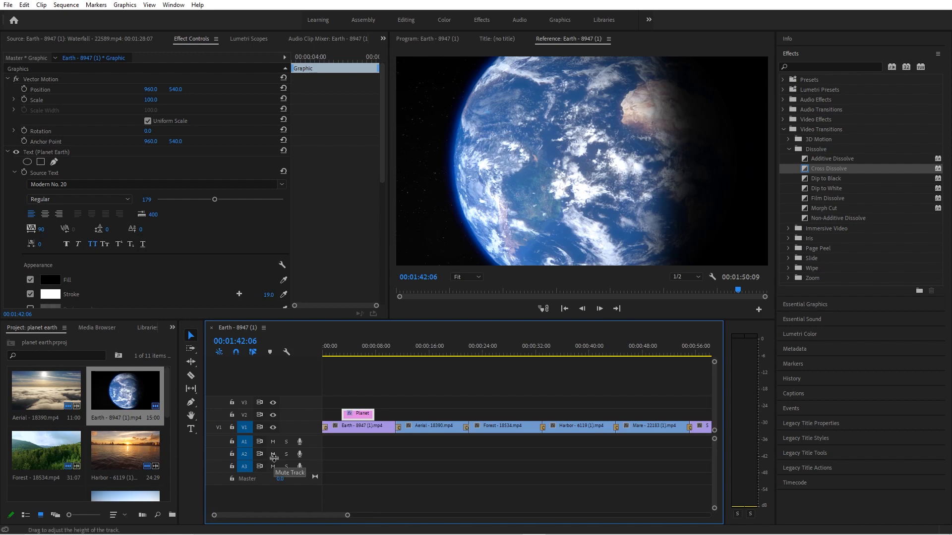
left_click(245, 416)
left_click(364, 405)
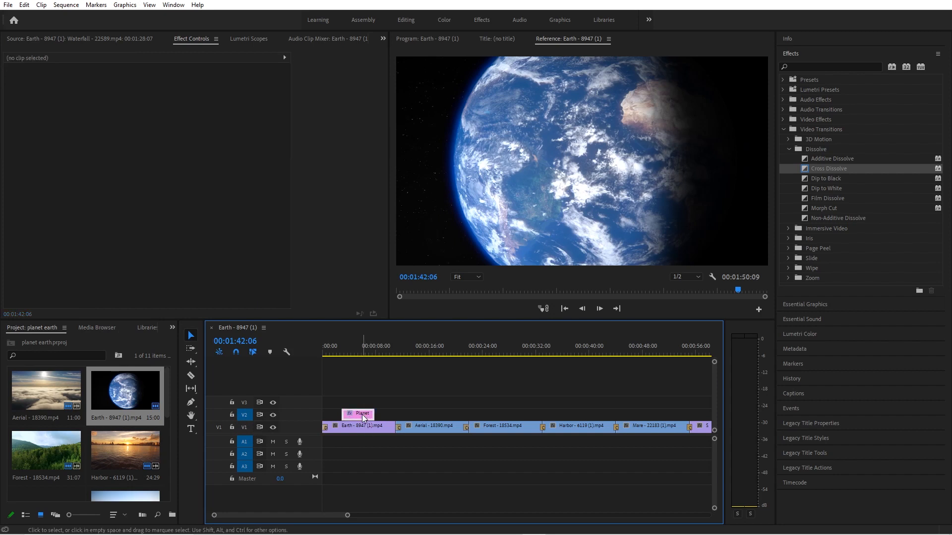
left_click(358, 414)
left_click_drag(312, 518, 358, 515)
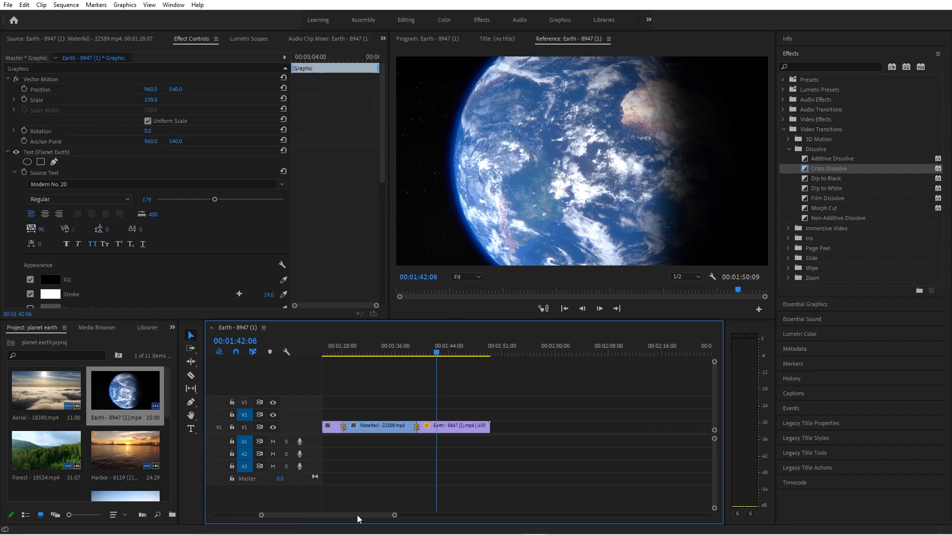
left_click_drag(436, 353, 451, 356)
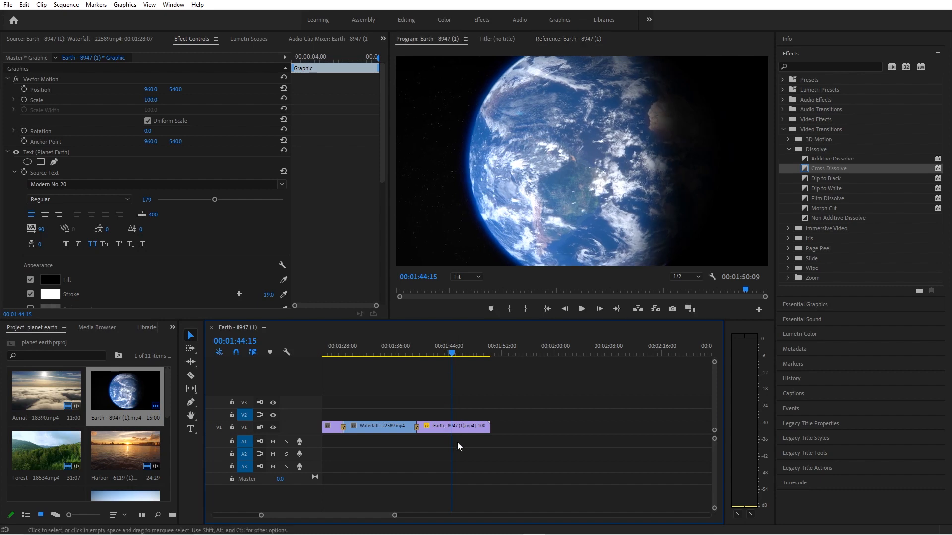
key("ctrl+v")
left_click_drag(458, 416, 451, 416)
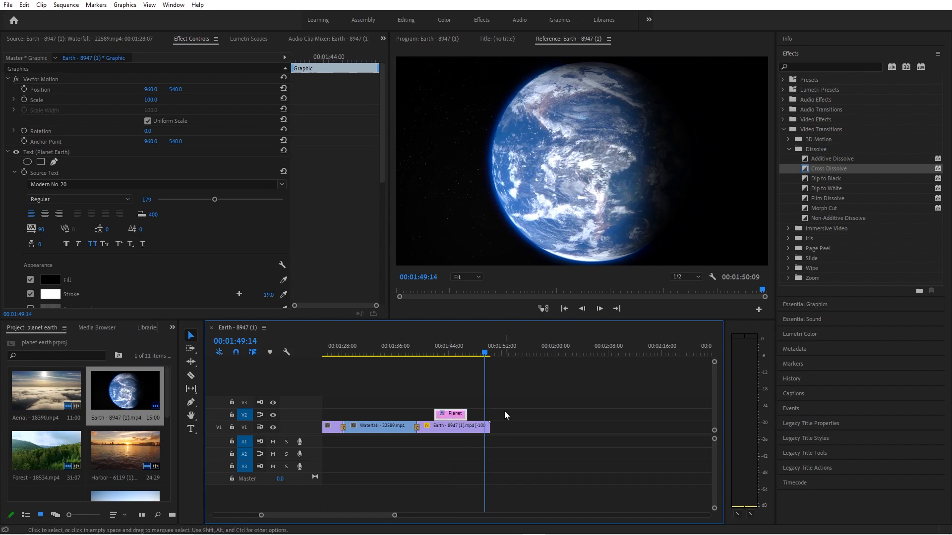
- Try pasting the title onto track V1 past the end of the sequence, and delete the pasted copies
left_click(245, 427)
left_click(247, 416)
left_click_drag(485, 353, 516, 355)
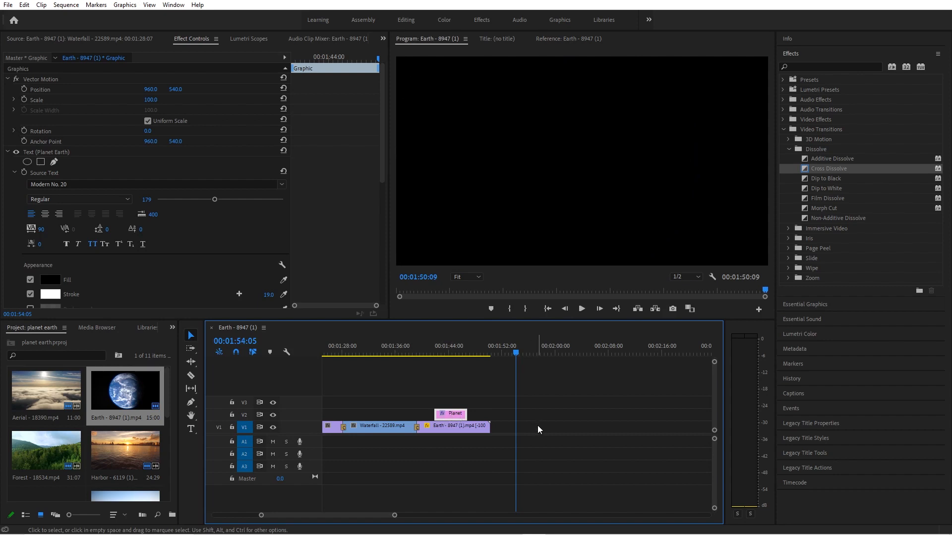
key("ctrl+v")
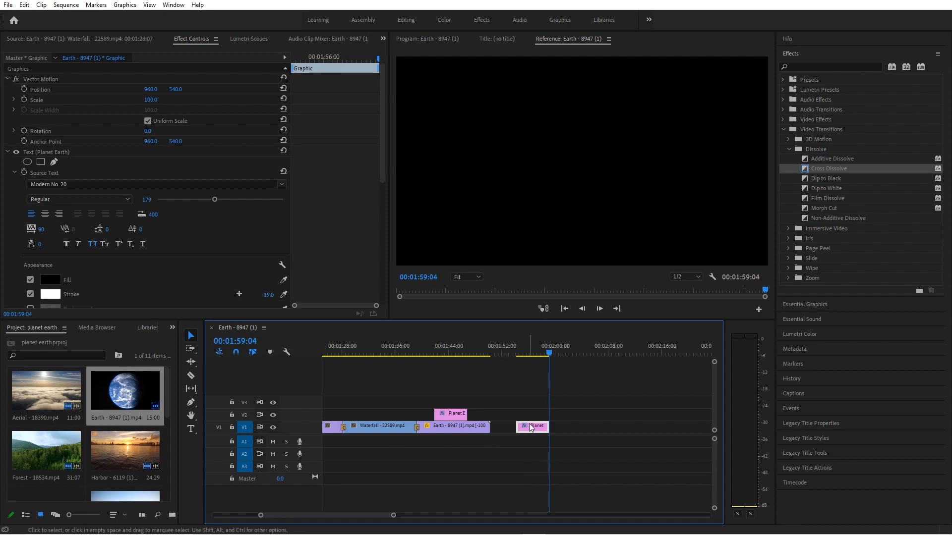
key("Delete")
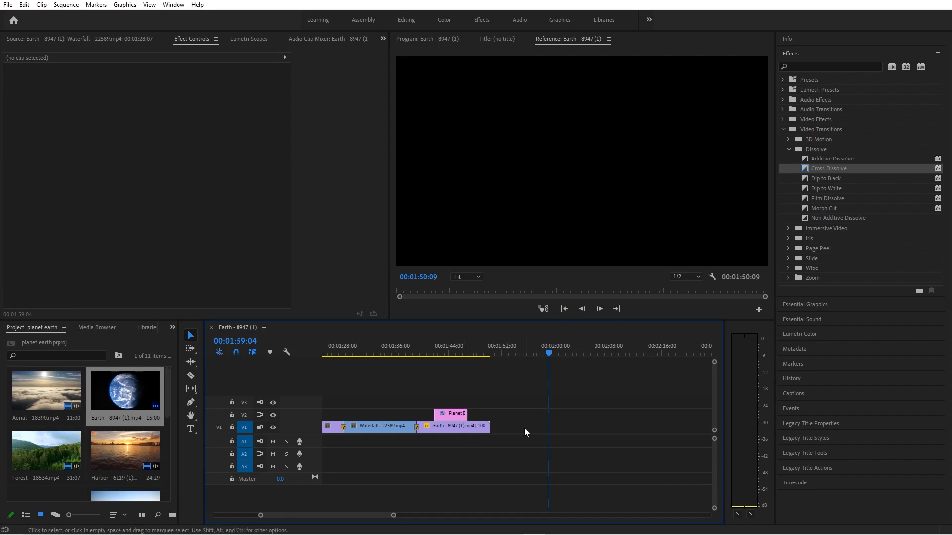
key("ctrl+v")
mouse_move(566, 428)
left_mouse_down()
mouse_move(494, 421)
mouse_move(558, 430)
left_mouse_up()
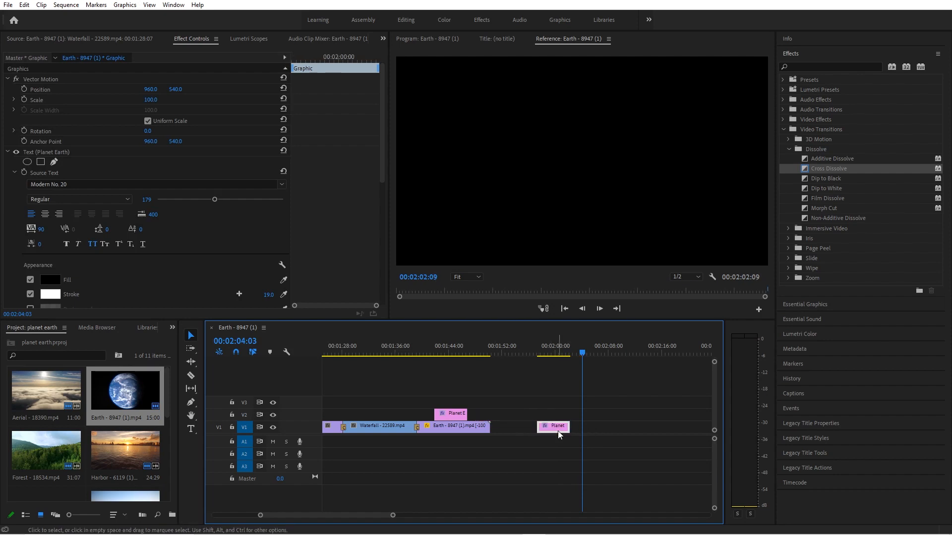
key("Delete")
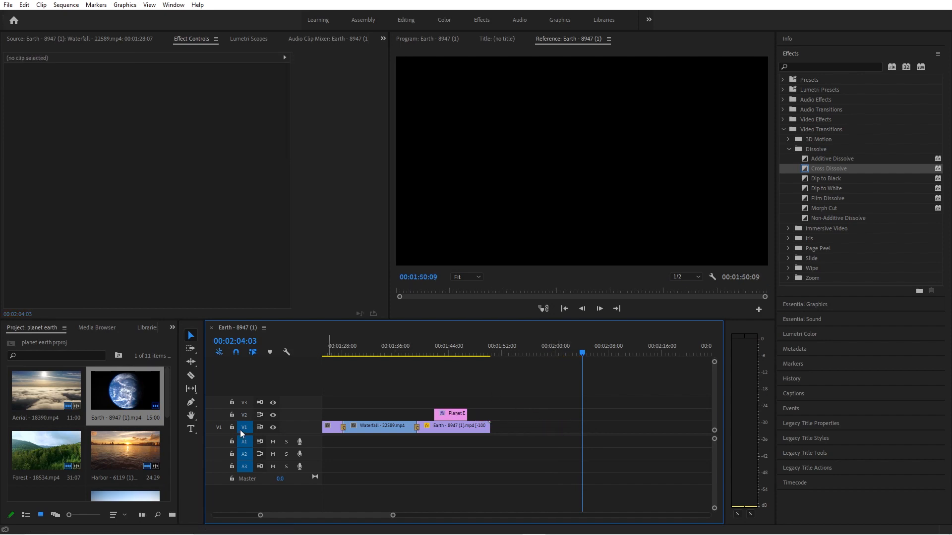
- Play back the closing Earth clip from just before the copied title
left_click_drag(582, 353, 430, 373)
left_click(582, 309)
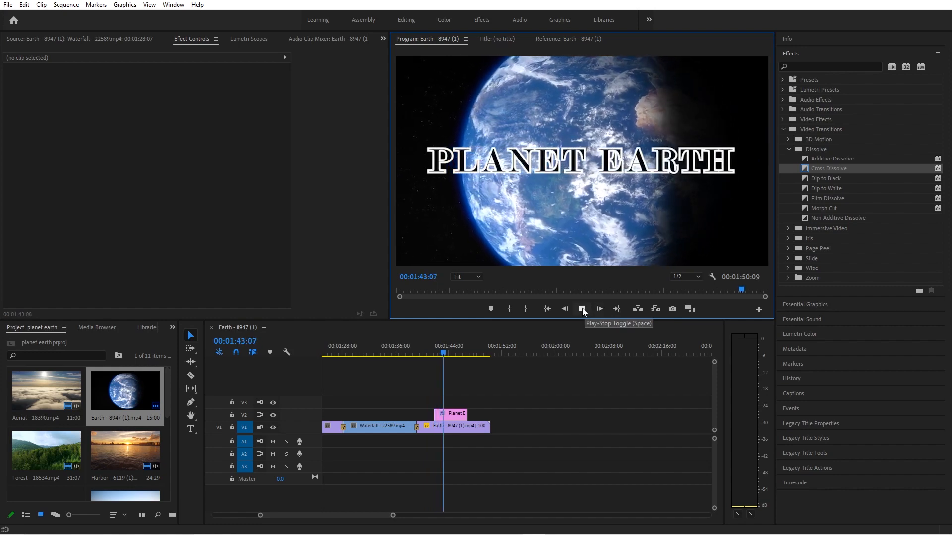
left_click(582, 309)
- Cool the Forest clip with Lumetri Color by setting its Basic Correction Temperature to -39.6
left_click_drag(451, 353, 433, 386)
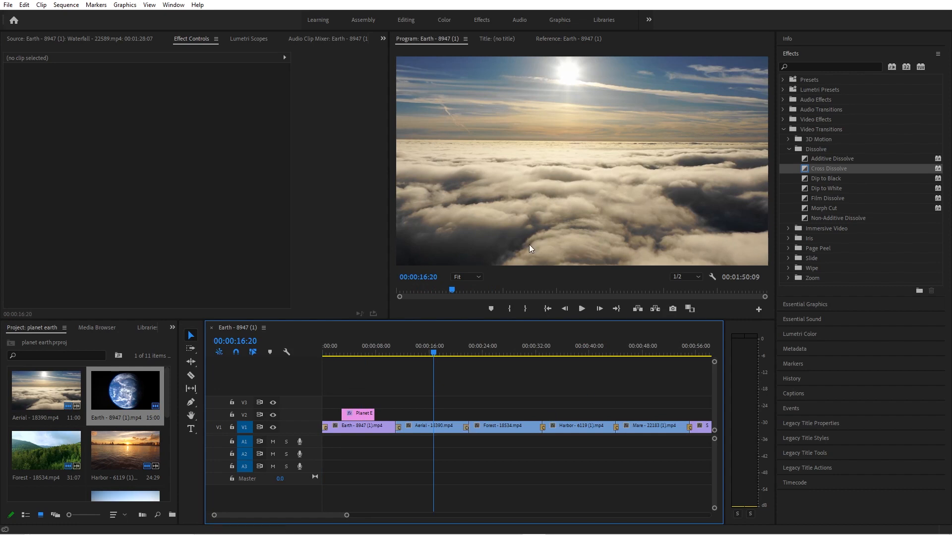
left_click_drag(516, 351, 505, 351)
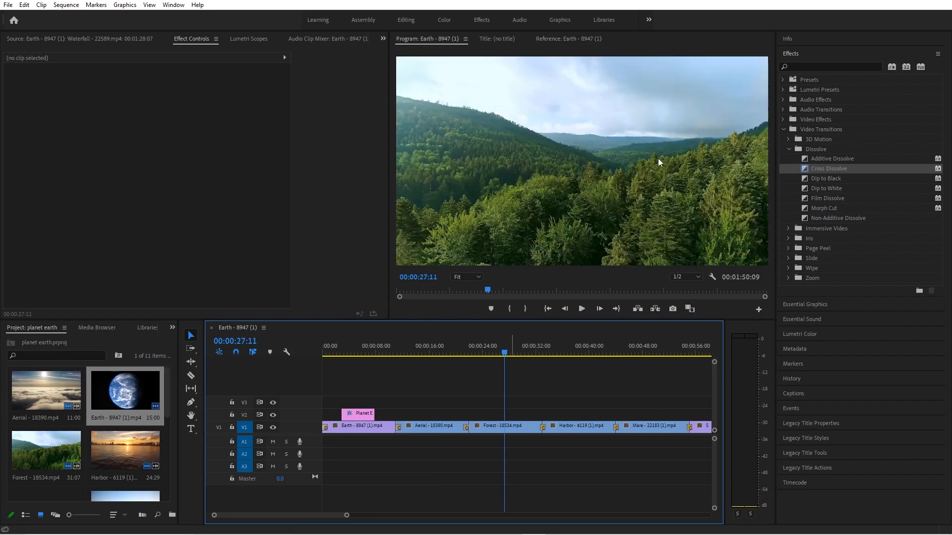
left_click(513, 427)
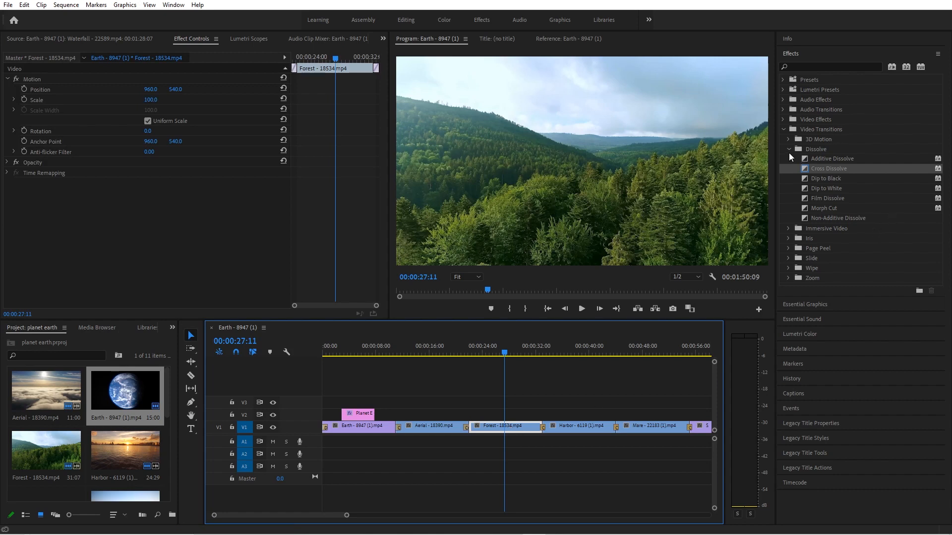
left_click(784, 131)
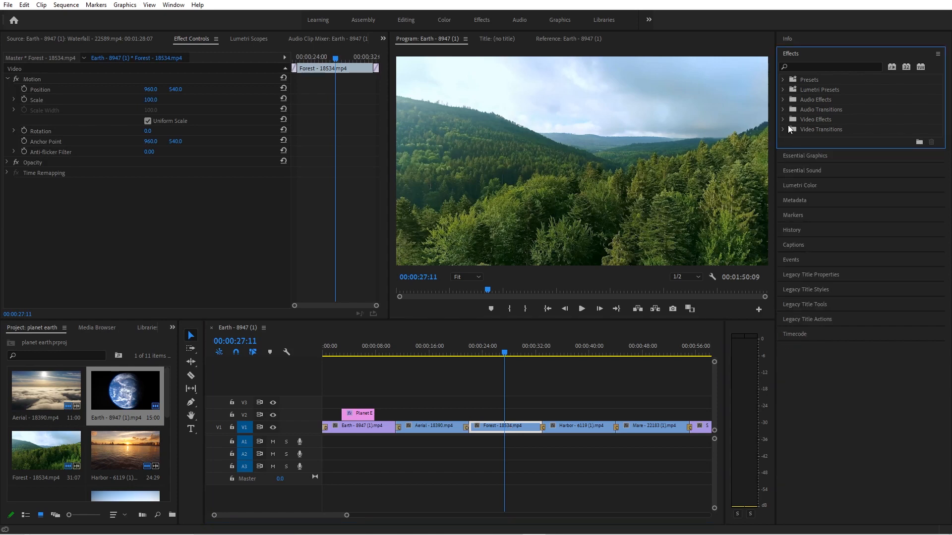
left_click(783, 118)
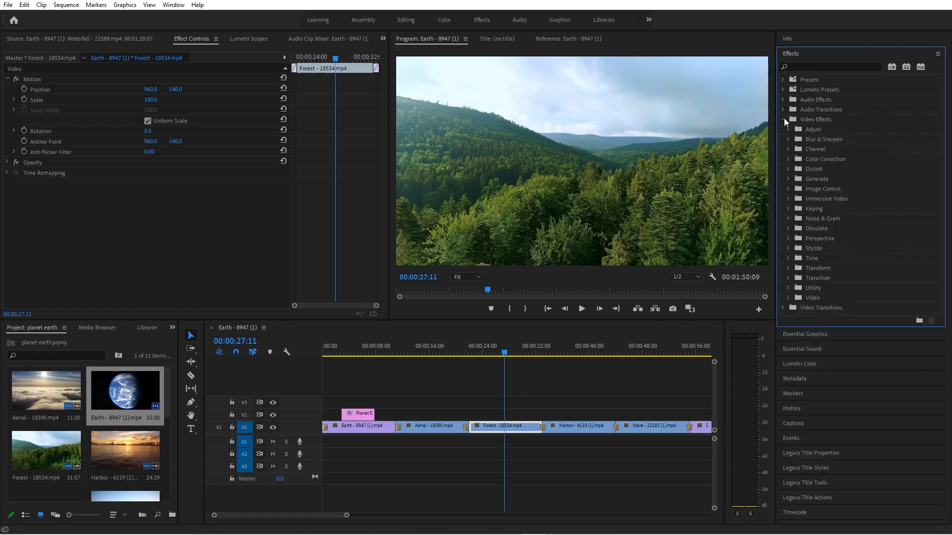
left_click(783, 120)
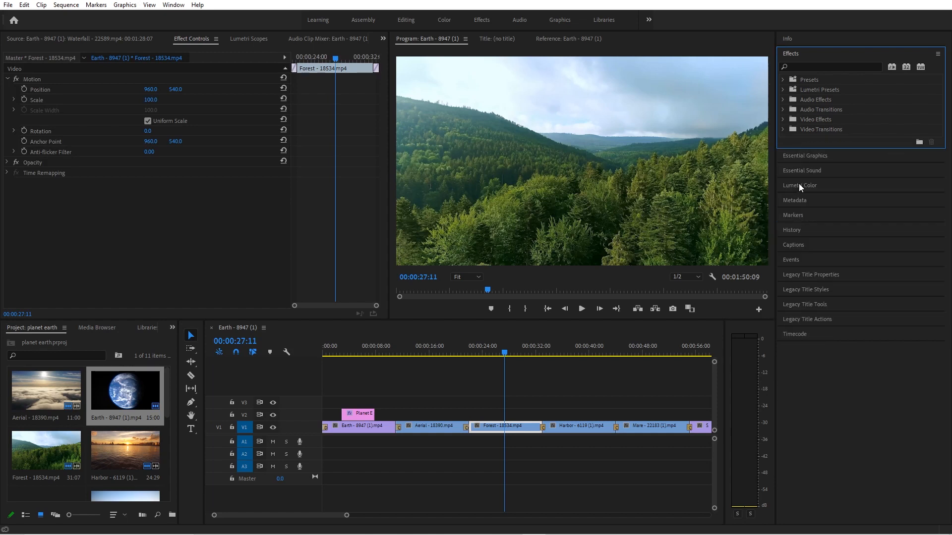
left_click(813, 185)
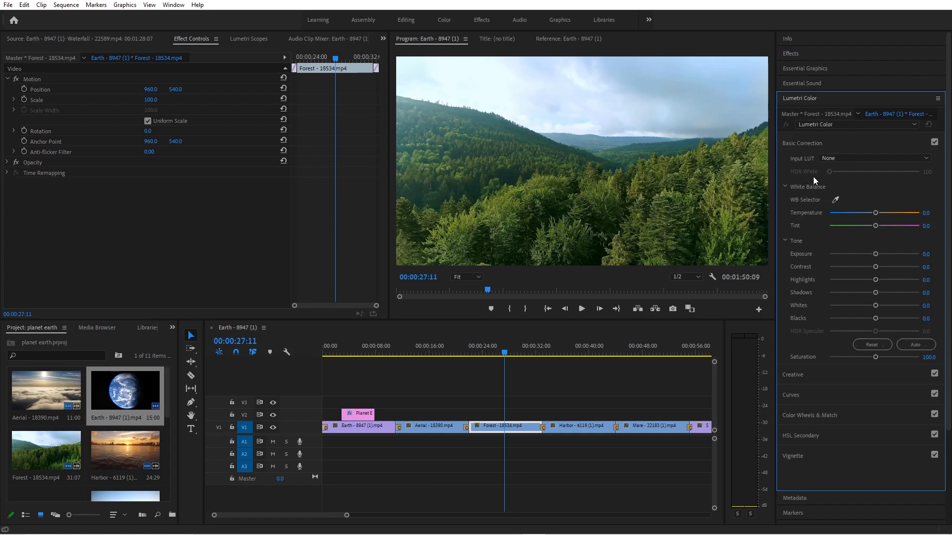
left_click(798, 144)
mouse_move(876, 215)
left_mouse_down()
mouse_move(908, 216)
mouse_move(829, 220)
mouse_move(920, 218)
mouse_move(839, 222)
mouse_move(899, 221)
mouse_move(876, 221)
mouse_move(889, 221)
left_mouse_up()
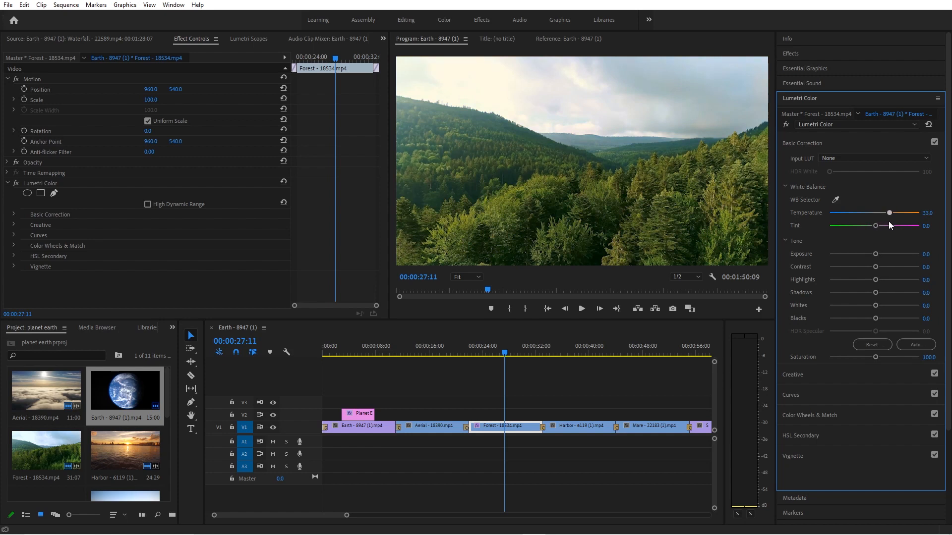
left_click_drag(871, 222, 857, 221)
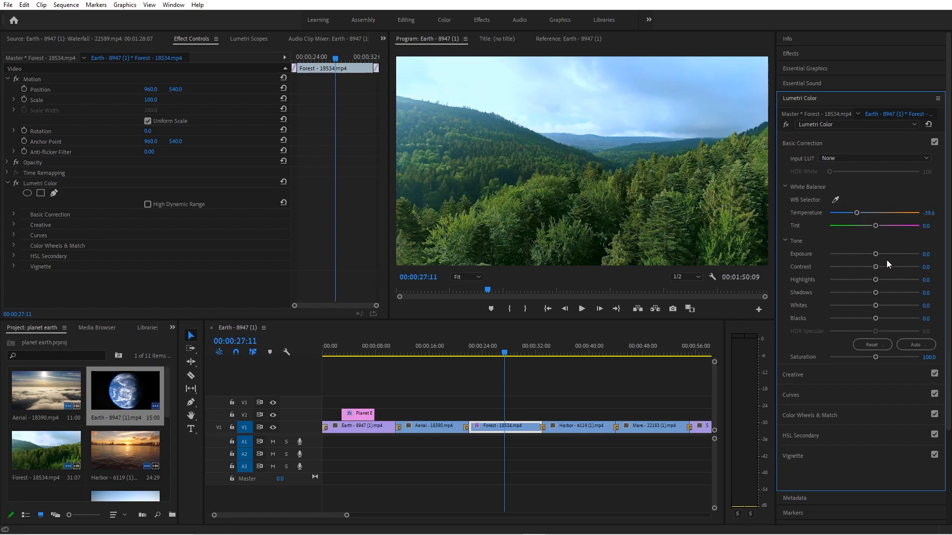
- Set the Forest clip's Exposure to 0.5, Contrast 75.8, Highlights 5.5, Shadows -49.5, Whites 39.6, Blacks -49.5 and Saturation 161.5
mouse_move(876, 254)
left_mouse_down()
mouse_move(895, 254)
mouse_move(873, 254)
mouse_move(887, 267)
mouse_move(873, 267)
left_mouse_up()
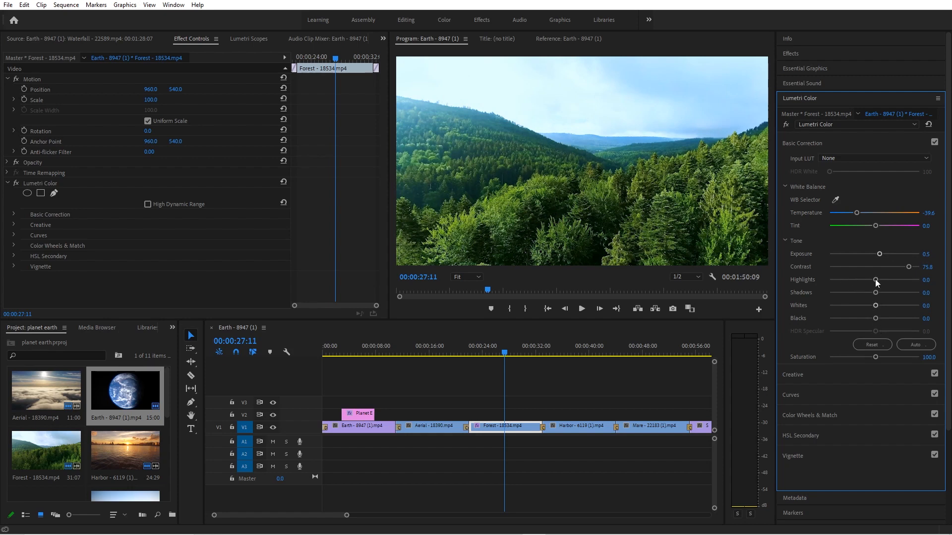
mouse_move(879, 281)
left_mouse_down()
mouse_move(899, 280)
mouse_move(879, 281)
left_mouse_up()
left_click_drag(873, 296, 849, 290)
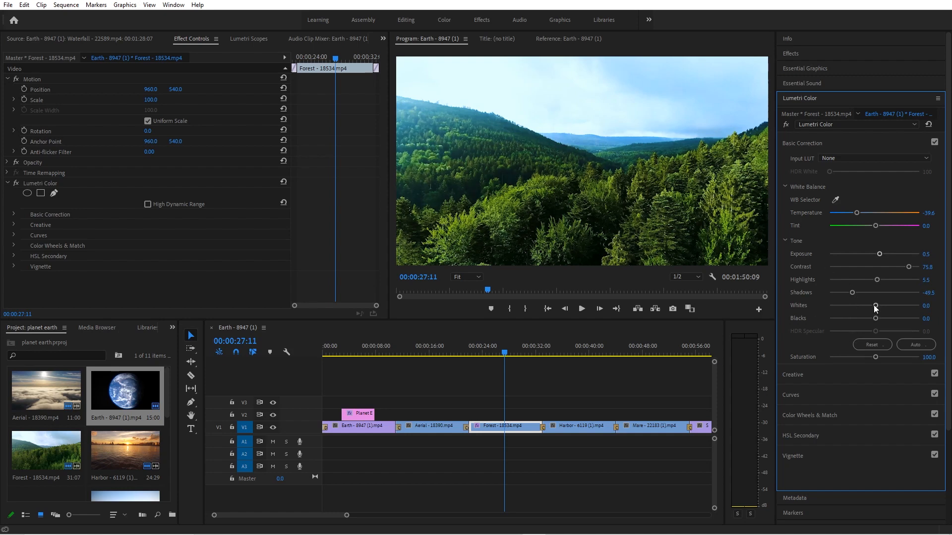
left_click_drag(879, 305, 848, 318)
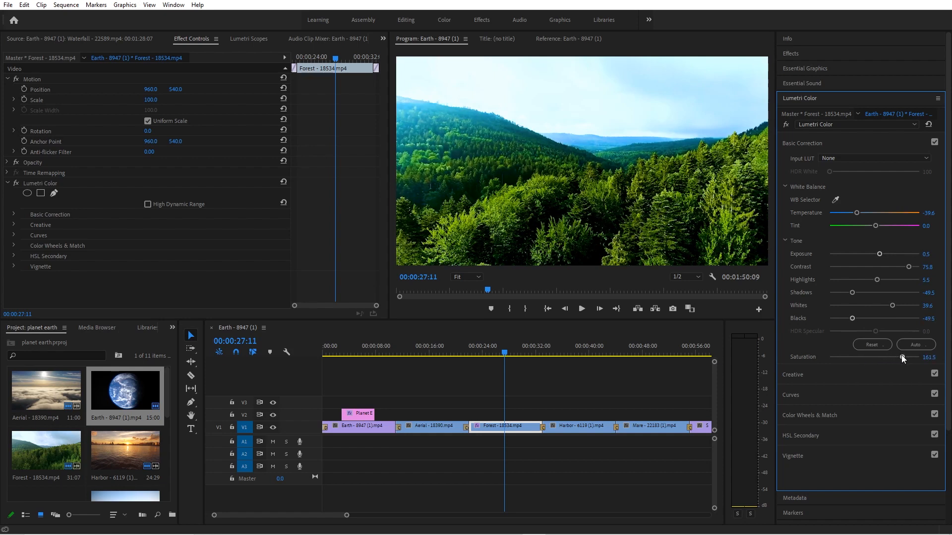
left_click_drag(905, 355, 903, 355)
- Grade the Harbor clip with Temperature 37.4, Exposure 0.4, Contrast 73.6, Highlights 15.4, Shadows -42.9, Whites 24.2, Blacks -44.0 and Saturation about 140
left_click_drag(505, 353, 570, 360)
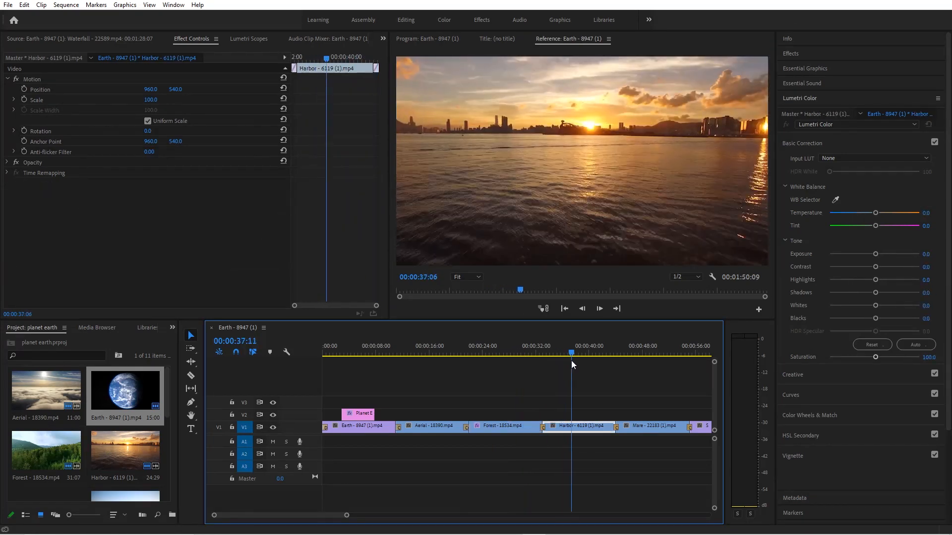
left_click(587, 428)
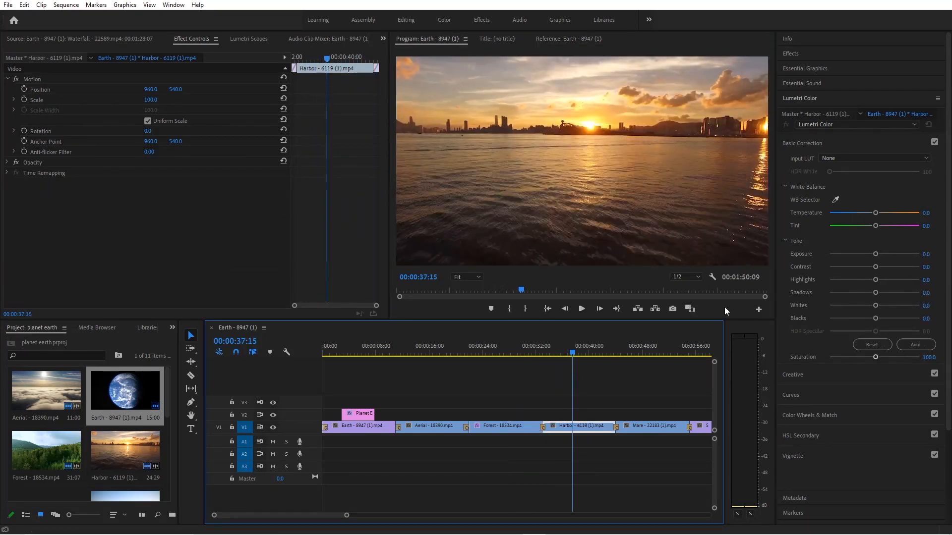
left_click(875, 212)
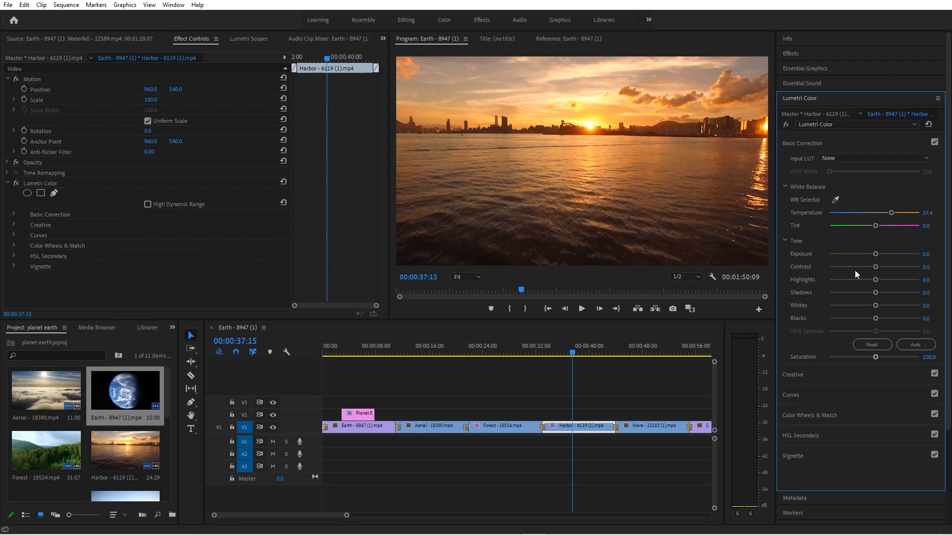
left_click_drag(875, 255, 915, 269)
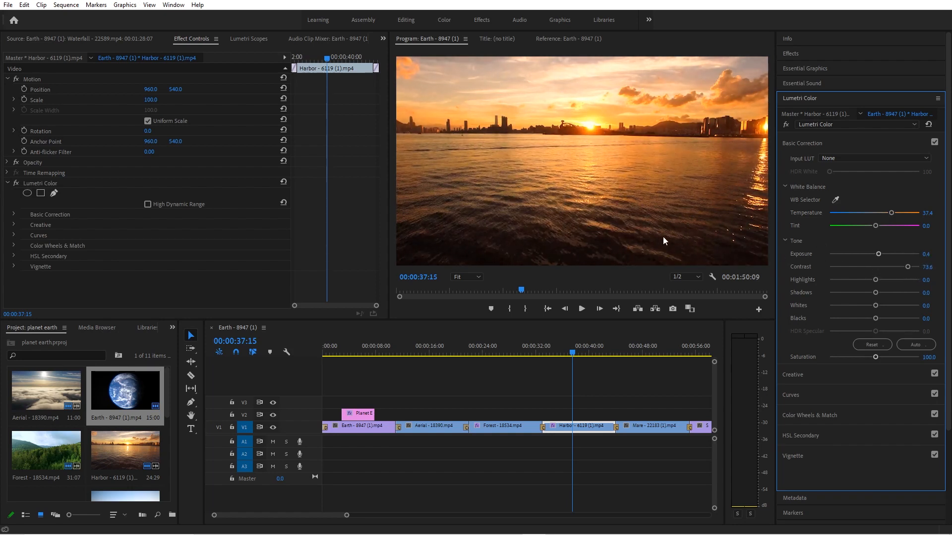
left_click_drag(875, 281, 855, 293)
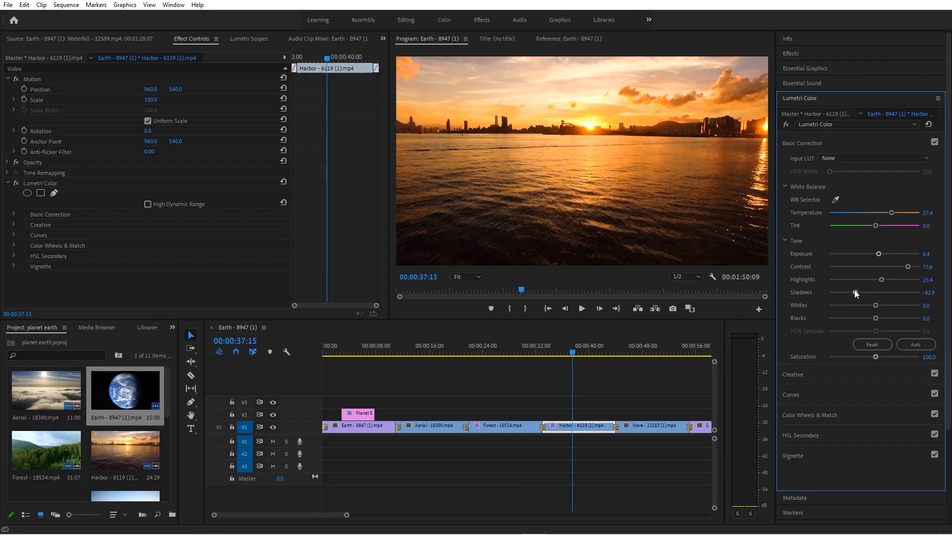
left_click_drag(876, 306, 868, 319)
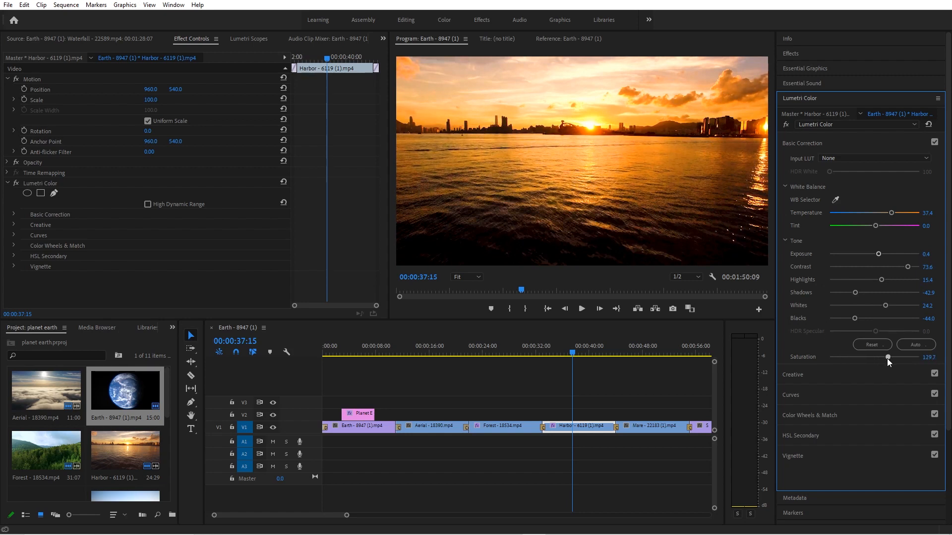
- Warm the Mare clip with Lumetri Color by setting its Temperature to 69.2 and Tint to 0.0
left_click(576, 355)
left_click_drag(591, 355, 648, 373)
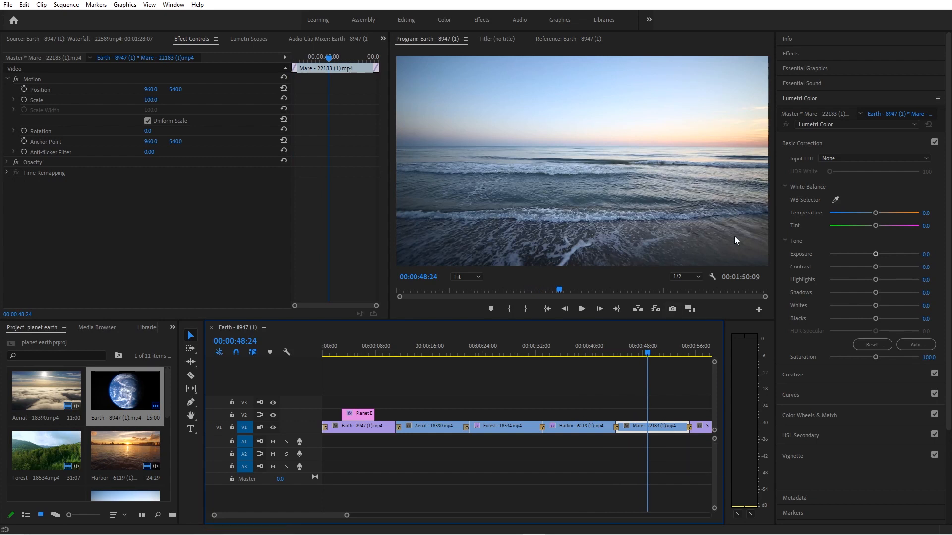
left_click_drag(875, 223, 801, 224)
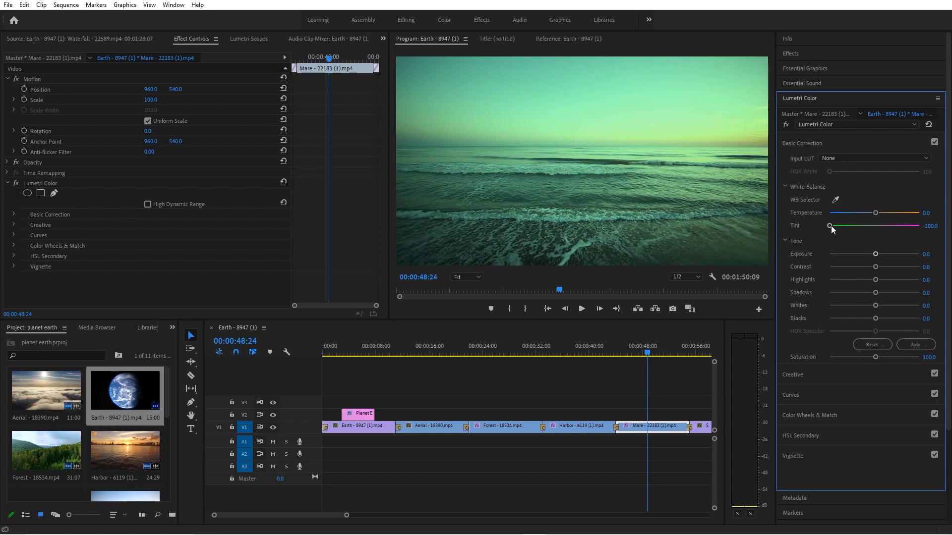
left_click_drag(829, 226, 885, 213)
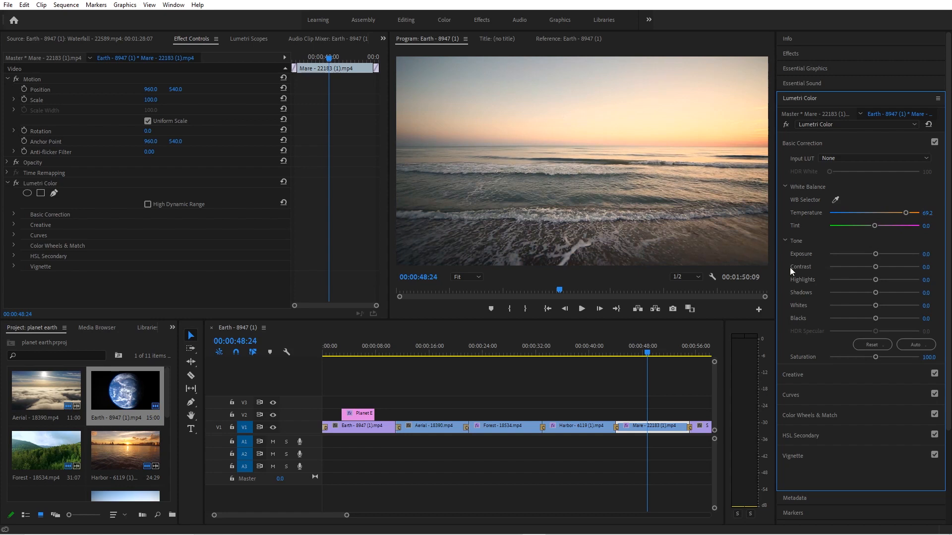
- Set the Mare clip's Exposure to 0.4, Contrast 46.2, Highlights 33.0, Shadows -16.5, Whites 22.0, Blacks -16.5 and Saturation 175.8
left_click_drag(876, 255, 902, 278)
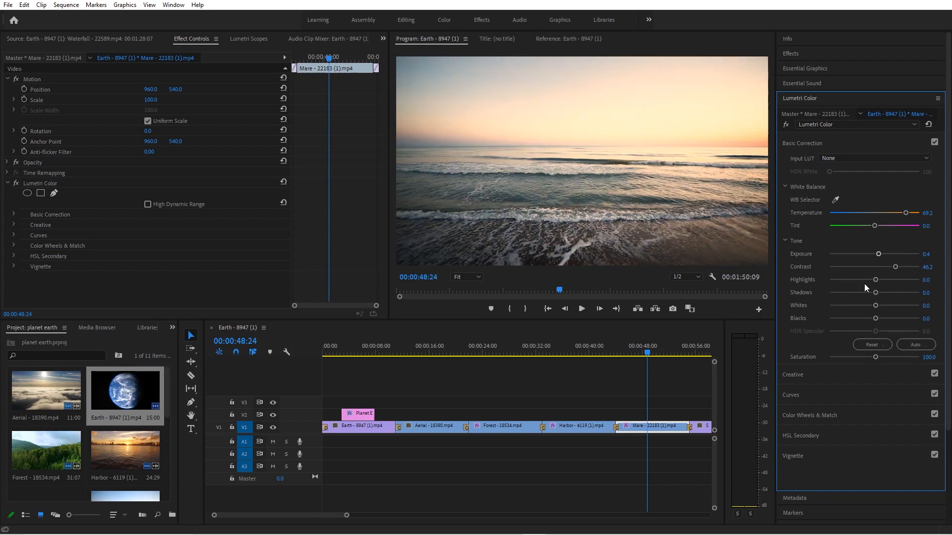
left_click_drag(875, 280, 895, 284)
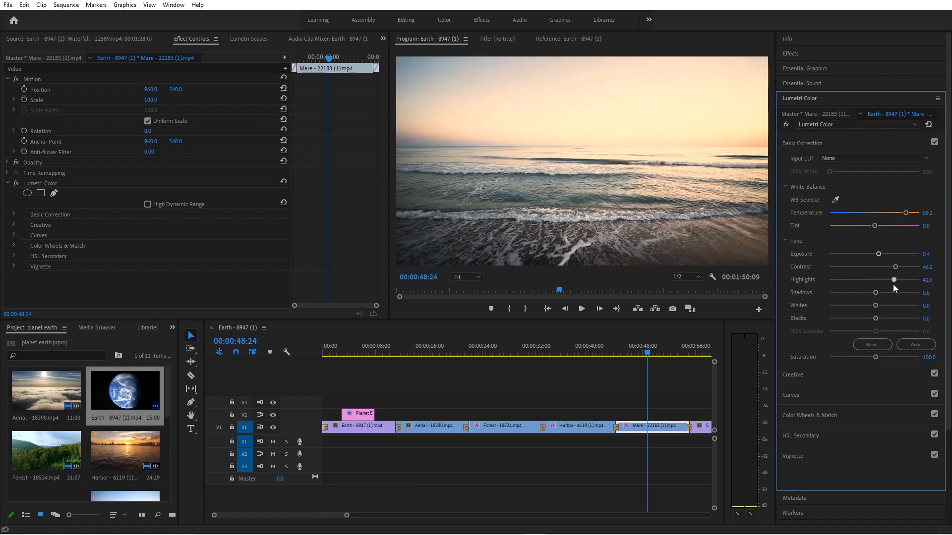
left_click_drag(875, 293, 864, 293)
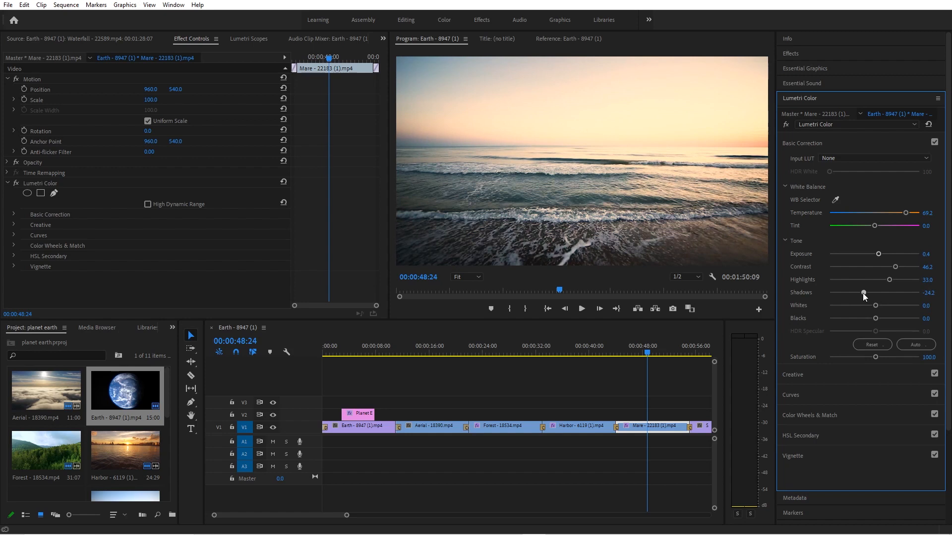
mouse_move(874, 306)
left_mouse_down()
mouse_move(885, 307)
mouse_move(867, 318)
left_mouse_up()
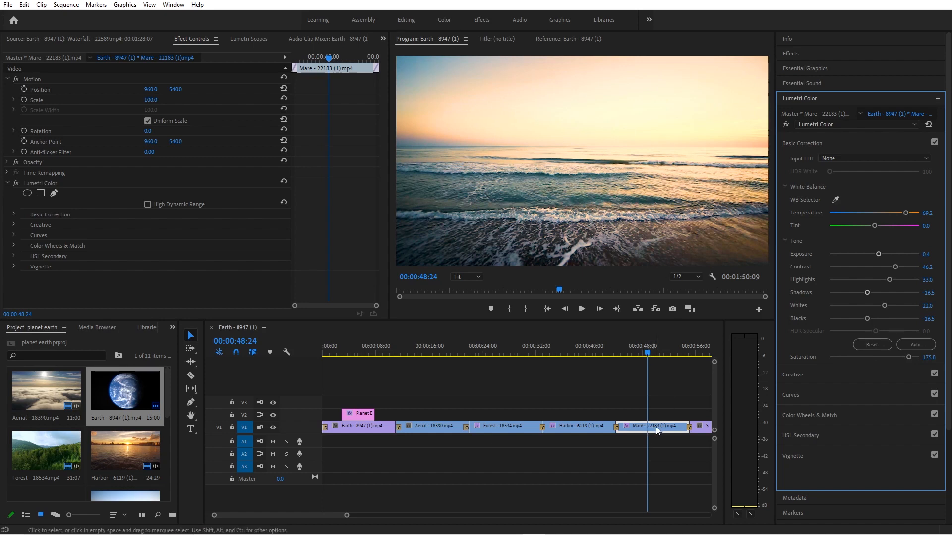
- Open the Harbor clip's original footage beside its graded frame to compare the colours
left_click(576, 351)
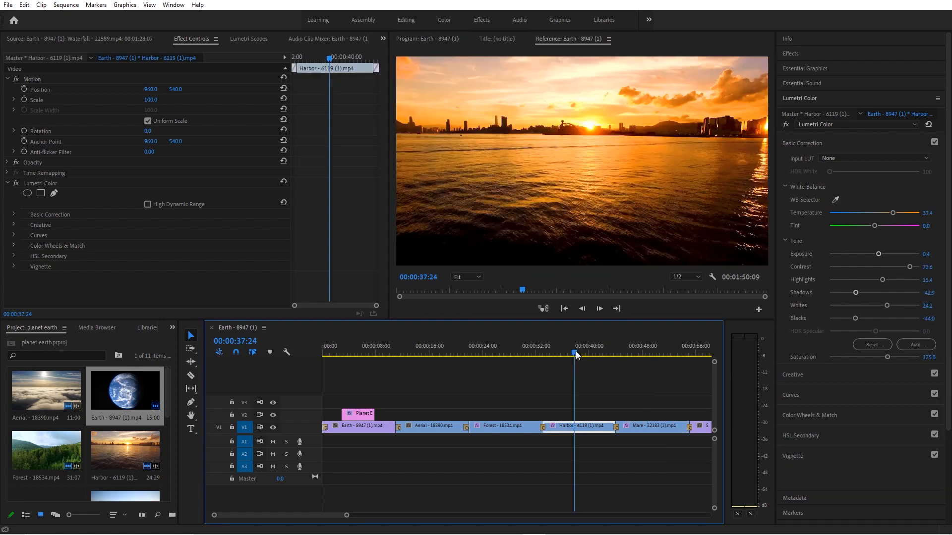
double_click(582, 430)
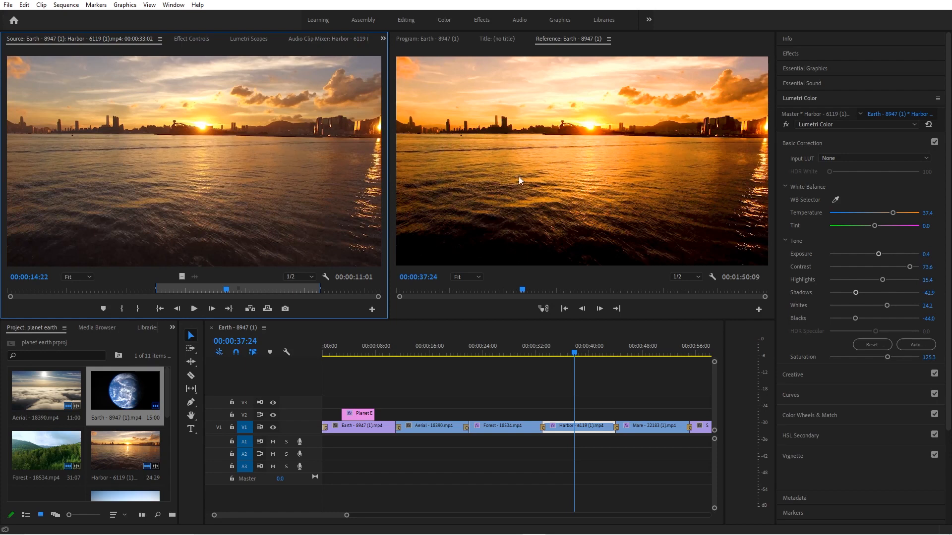
mouse_move(897, 213)
left_mouse_down()
mouse_move(837, 216)
mouse_move(912, 214)
mouse_move(887, 217)
left_mouse_up()
- Place the Liquid_Time.mp3 music on audio track A1 from the start of the sequence and play back the opening
left_click_drag(575, 353, 285, 353)
key("space")
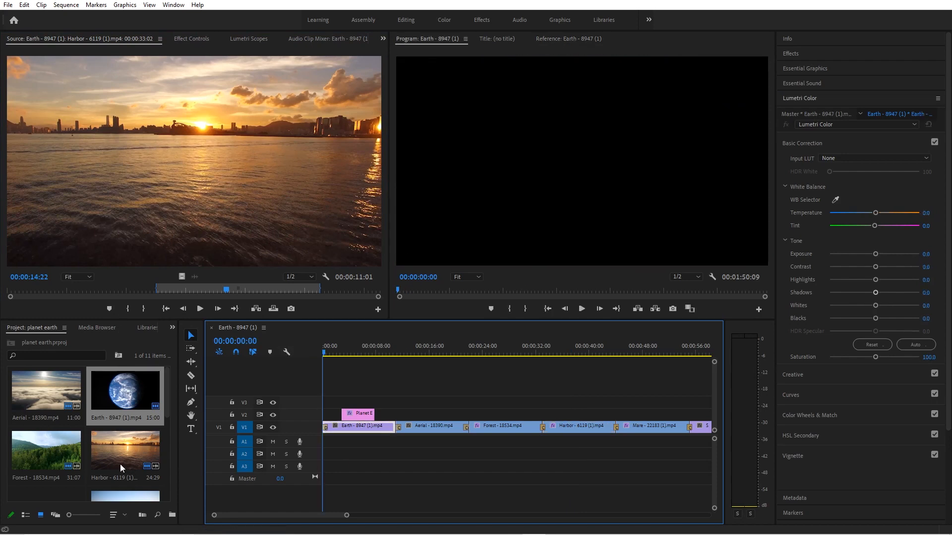
scroll(112, 462, "down", 2)
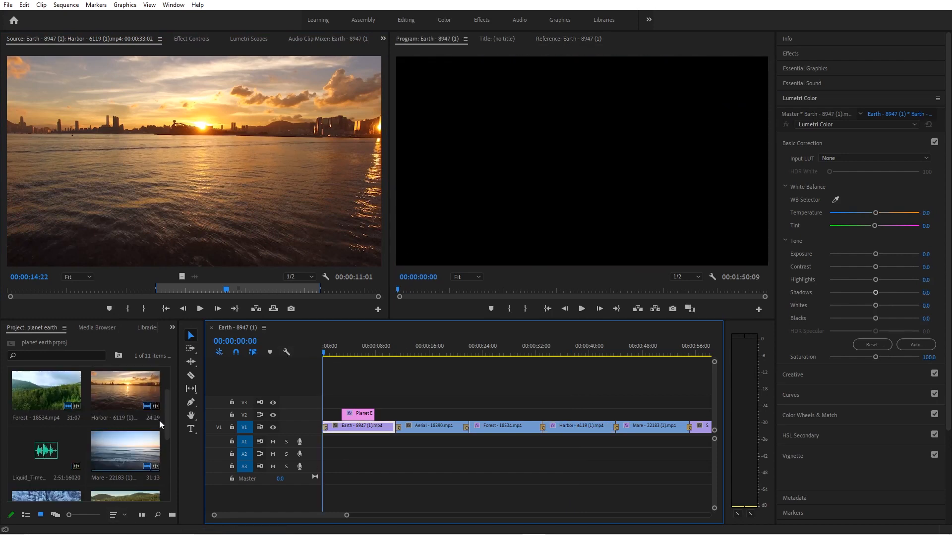
left_click(59, 449)
left_click_drag(42, 451, 179, 459)
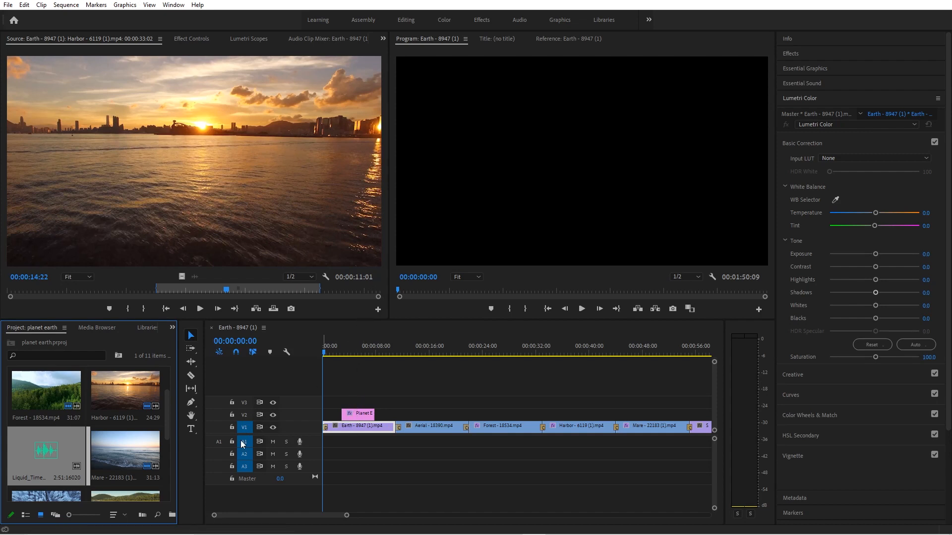
left_click_drag(48, 450, 328, 445)
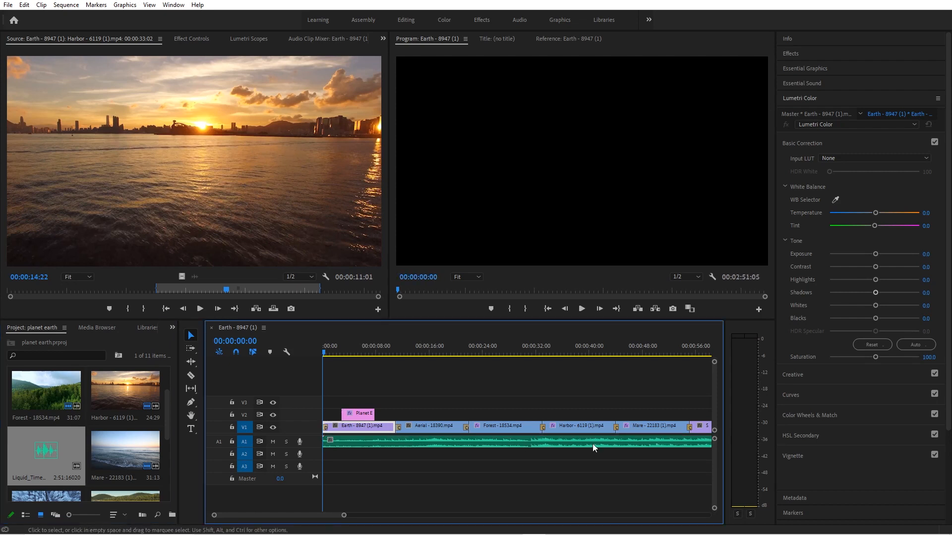
left_click(582, 309)
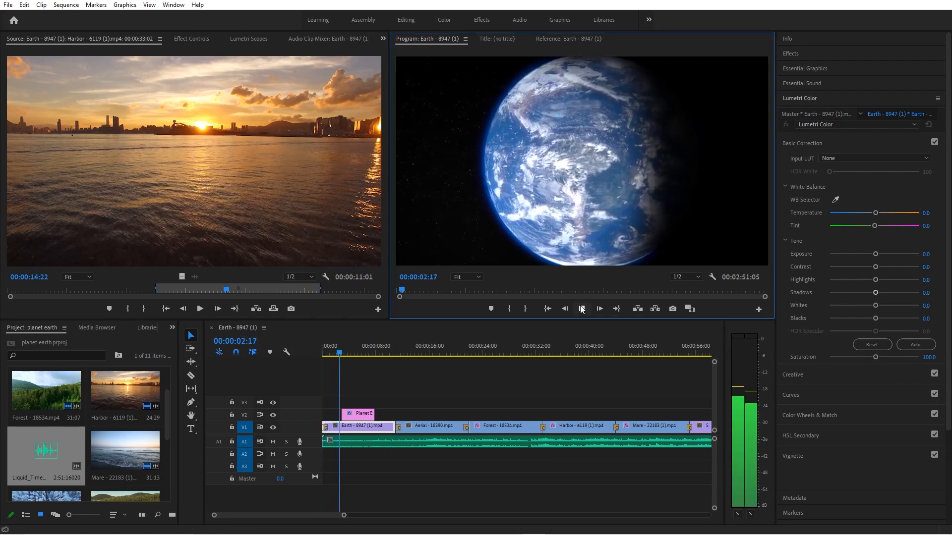
left_click(582, 310)
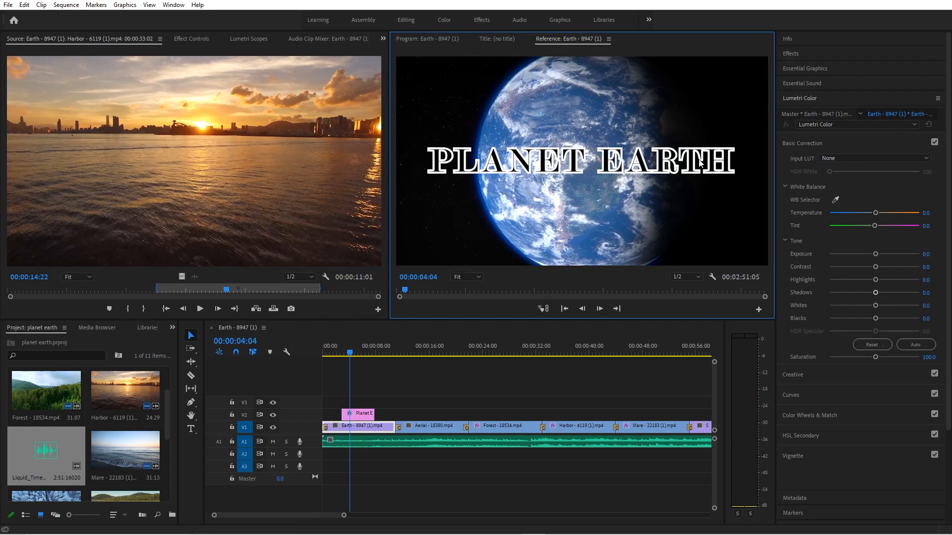
left_click(443, 440)
right_click(475, 441)
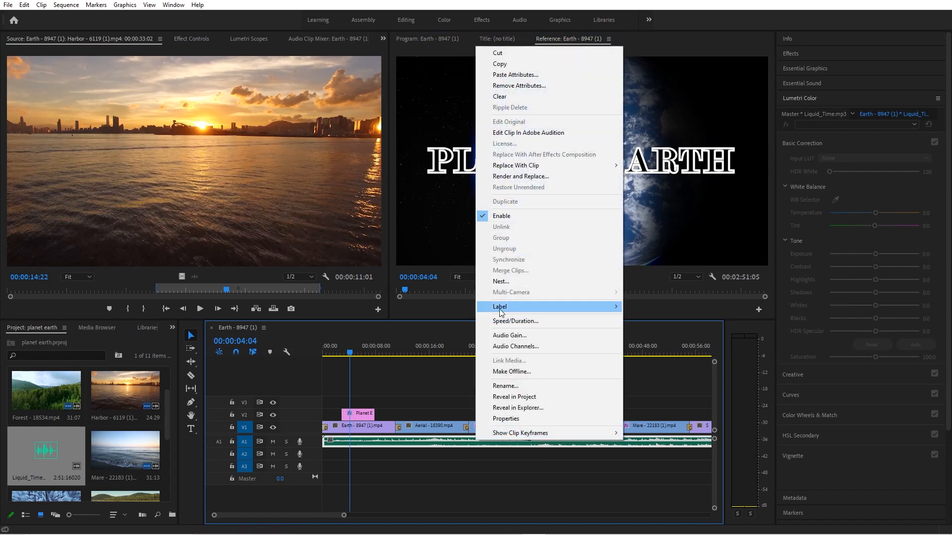
left_click(514, 336)
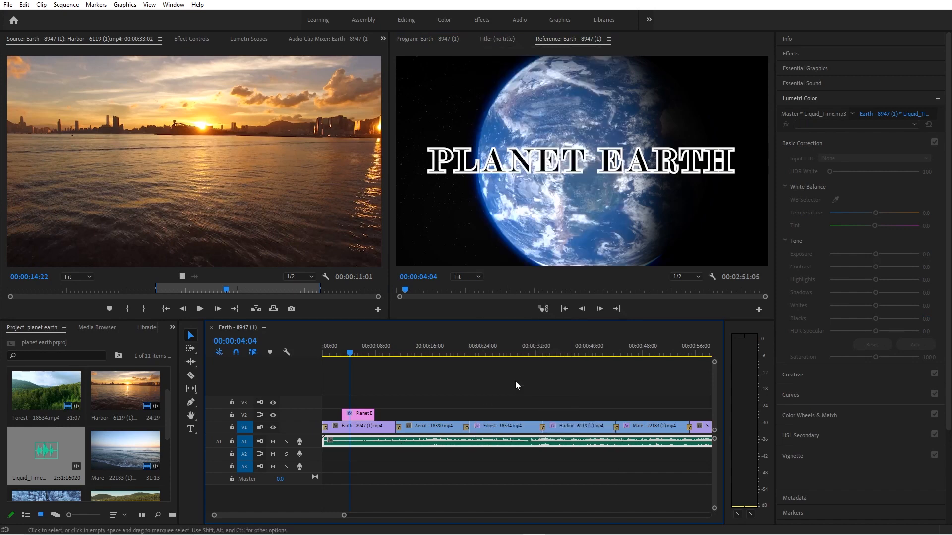
- Play back the transition from Earth to Aerial and part of the Aerial clip to check the music level
left_click_drag(350, 355, 397, 355)
left_click(582, 309)
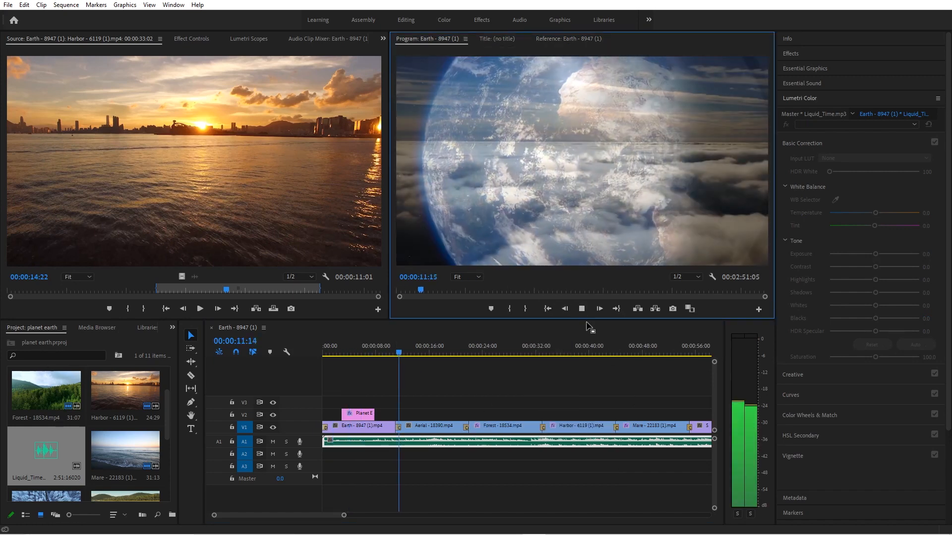
left_click(582, 309)
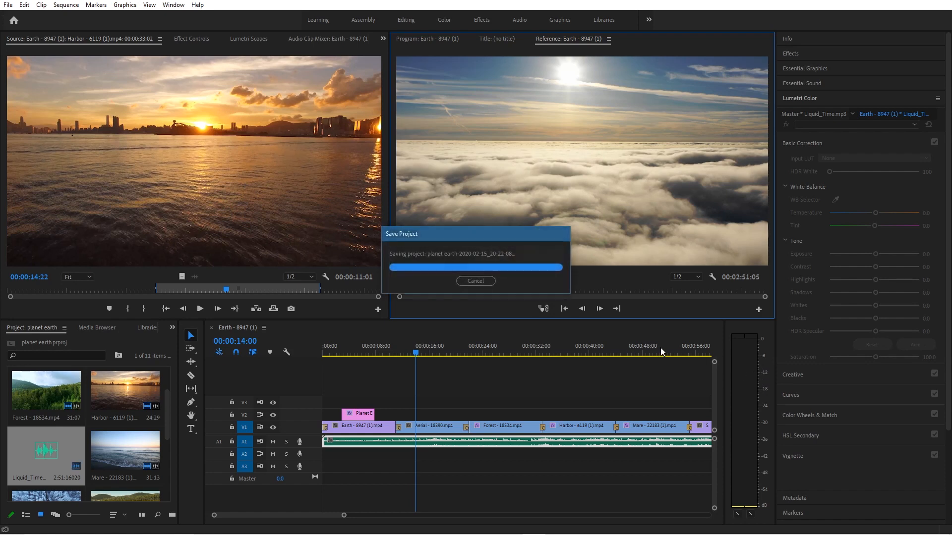
left_click(416, 353)
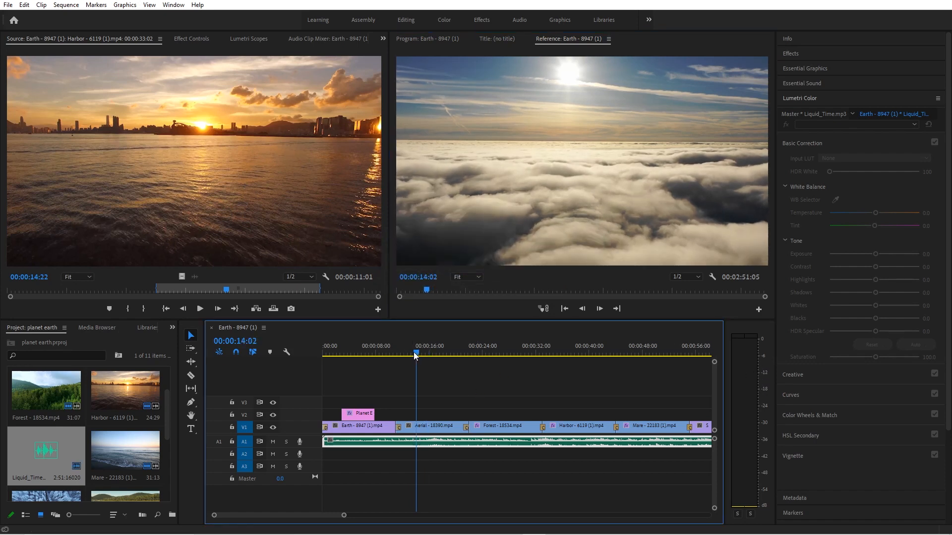
left_click(582, 311)
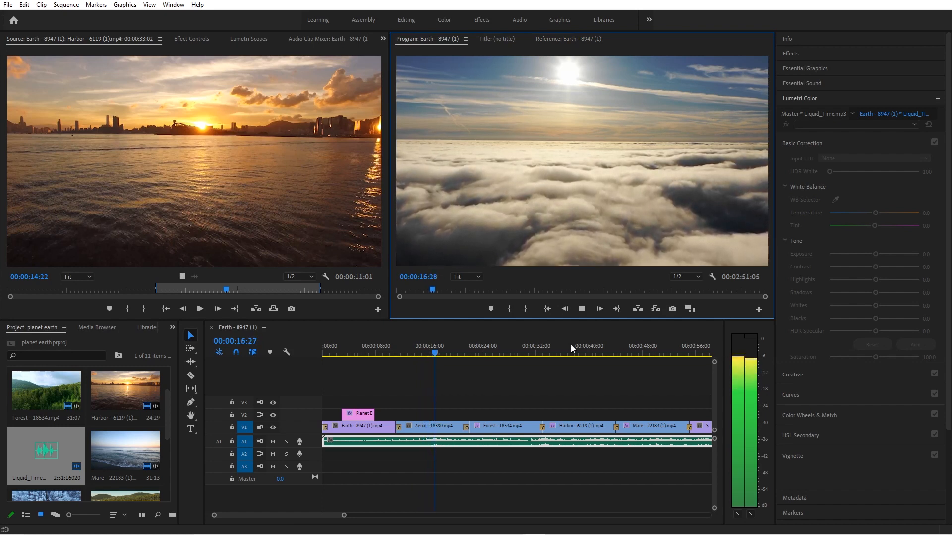
left_click(582, 309)
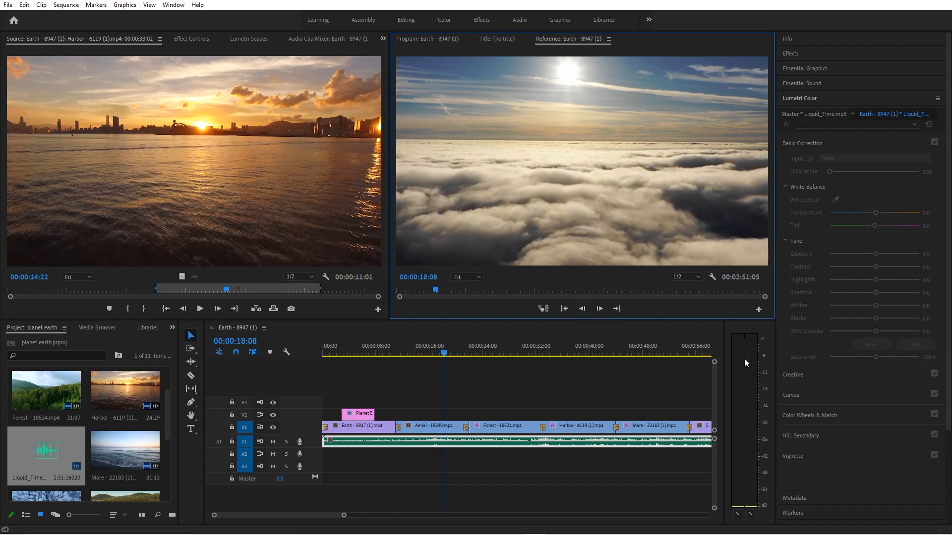
- Set the Liquid_Time music clip's audio gain to -20 dB
right_click(543, 446)
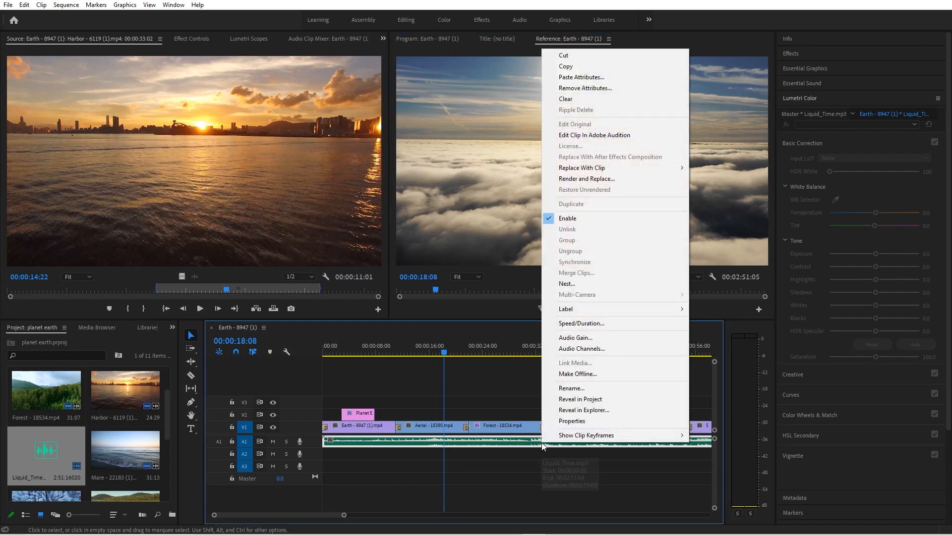
left_click(562, 338)
left_click(409, 244)
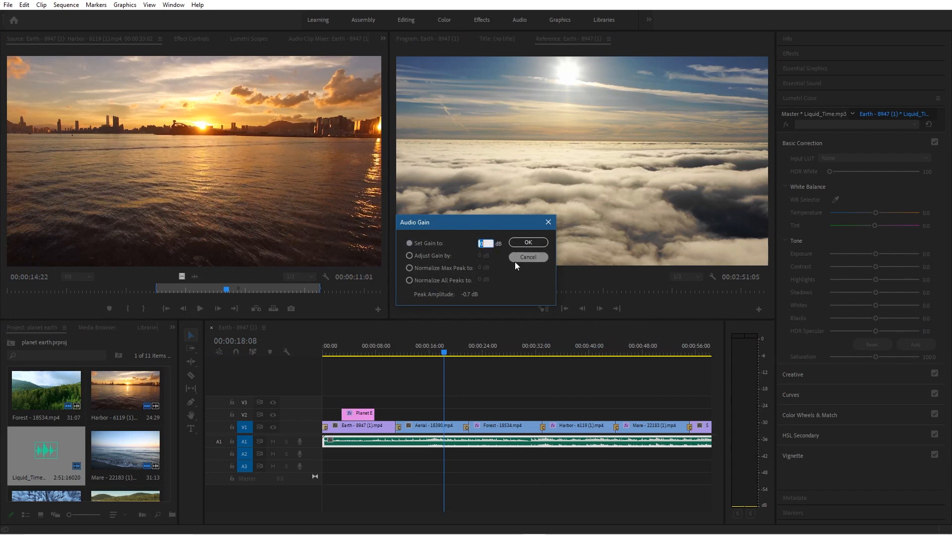
type("-20")
left_click(527, 243)
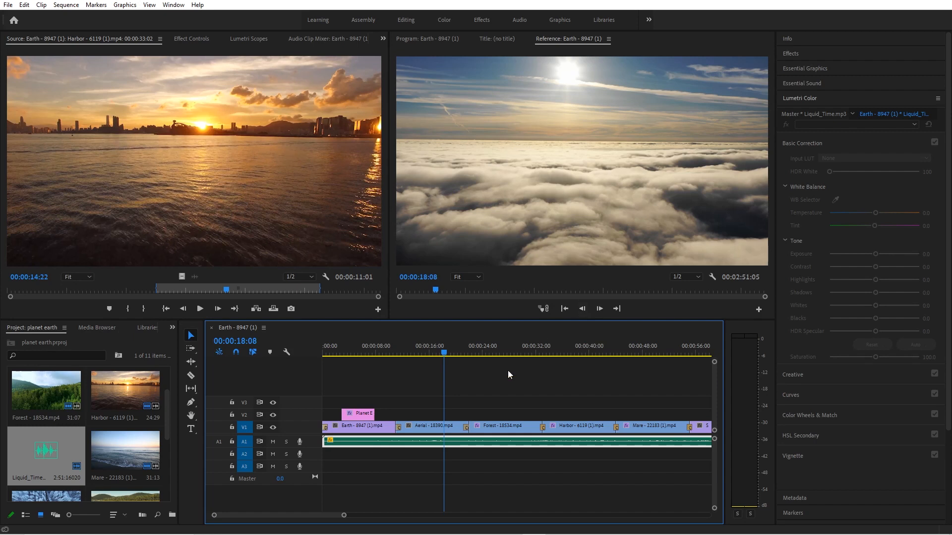
- Play back from the Aerial clip into the Forest clip to check the music volume
left_click(433, 352)
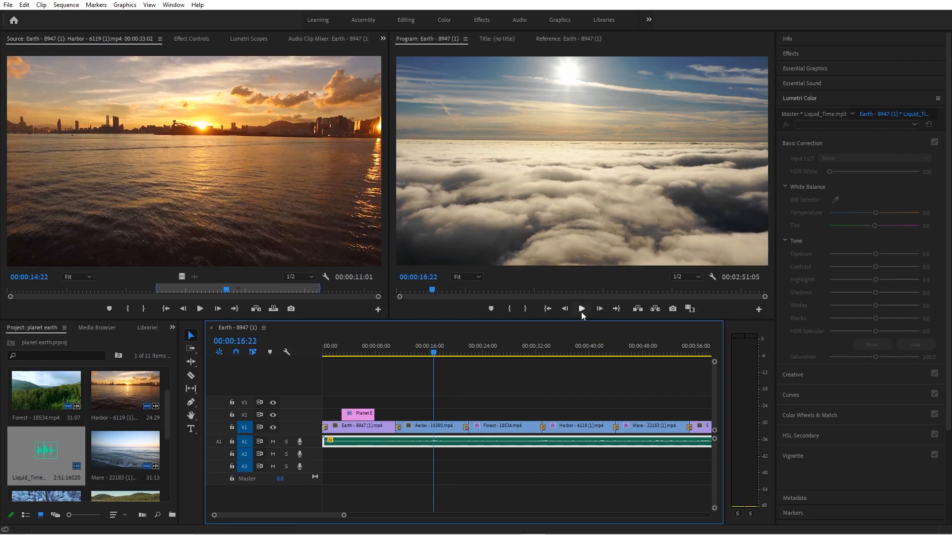
left_click(582, 312)
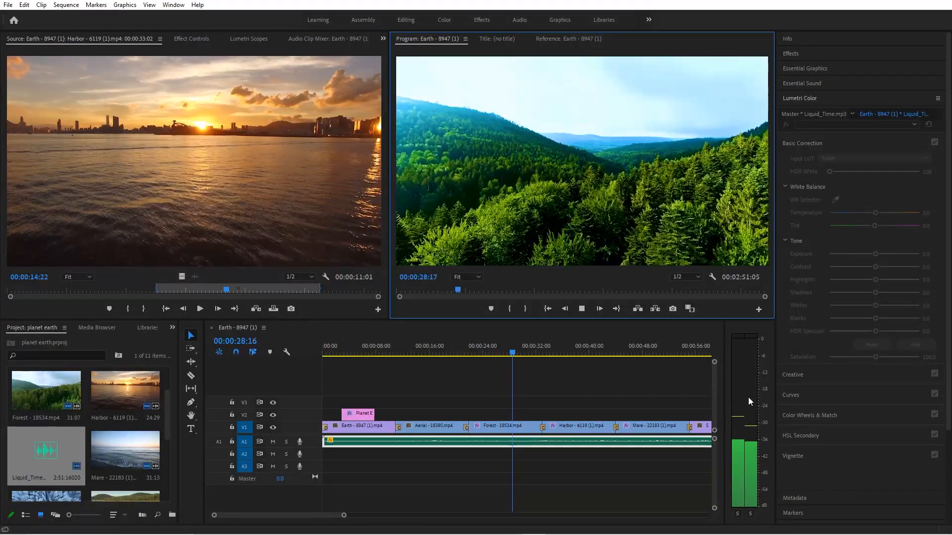
left_click(581, 309)
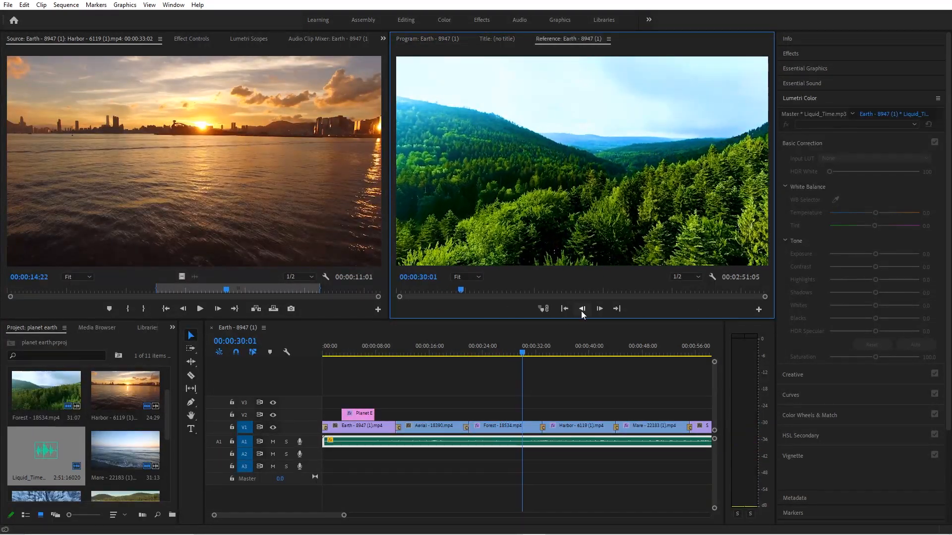
- Set the Liquid_Time music clip's audio gain to -12 dB
right_click(491, 445)
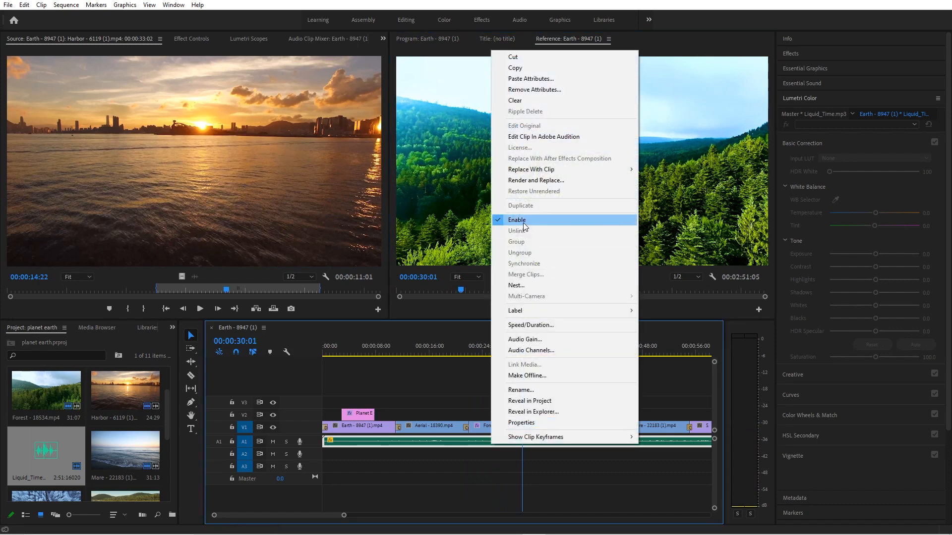
left_click(523, 338)
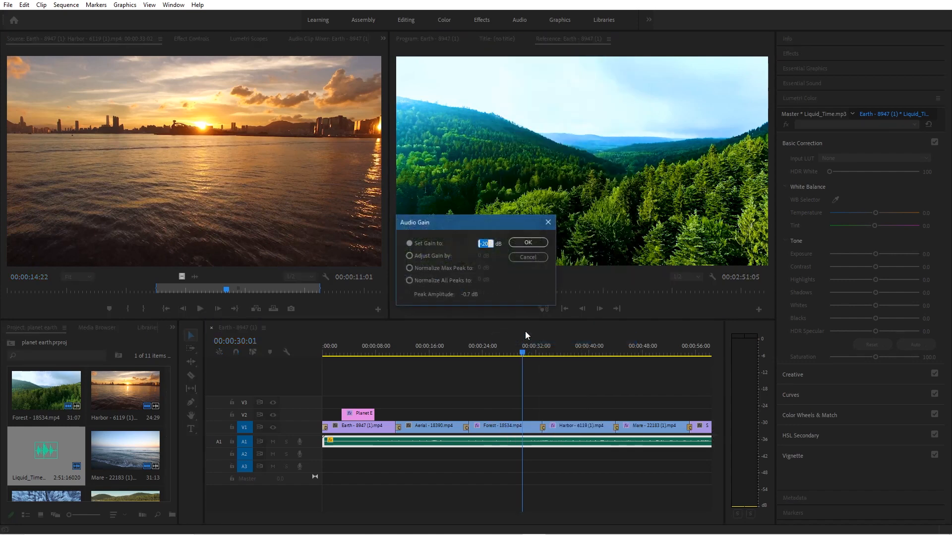
left_click(492, 243)
key("BackSpace")
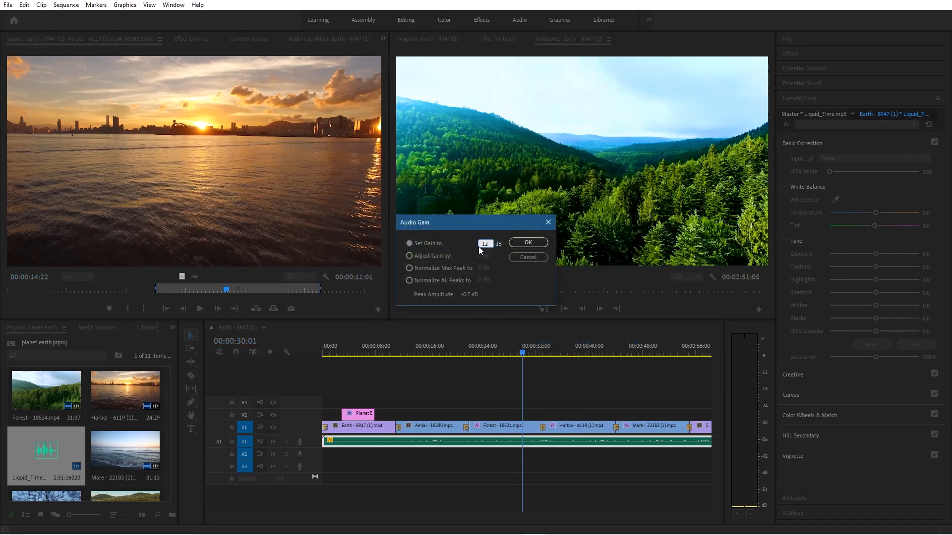
left_click(528, 242)
- Play back from the Forest clip into the Harbor clip to check the adjusted music volume
left_click_drag(522, 350, 510, 351)
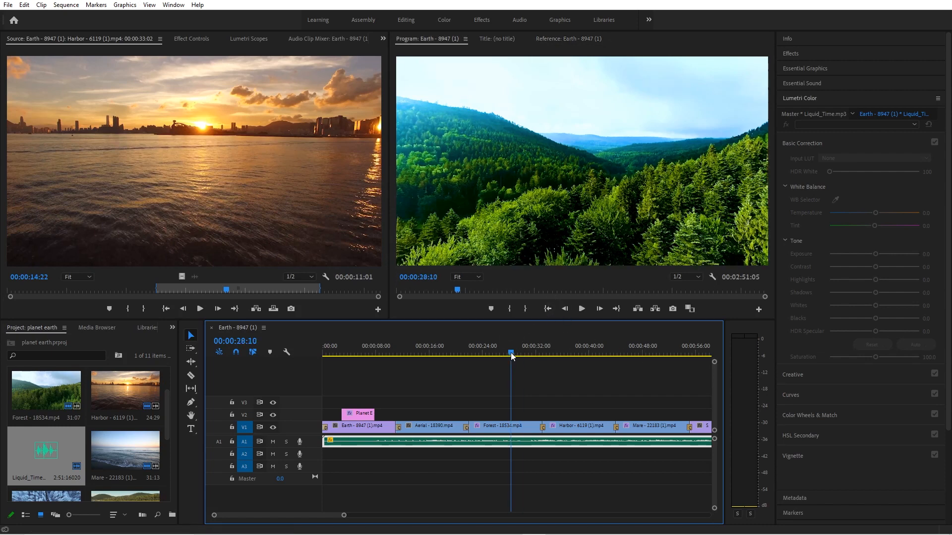
left_click(582, 308)
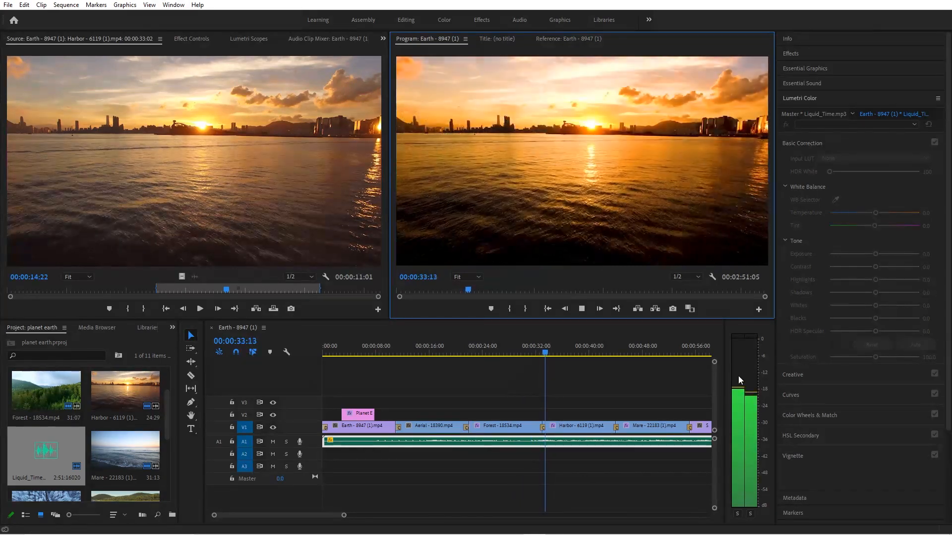
left_click(583, 310)
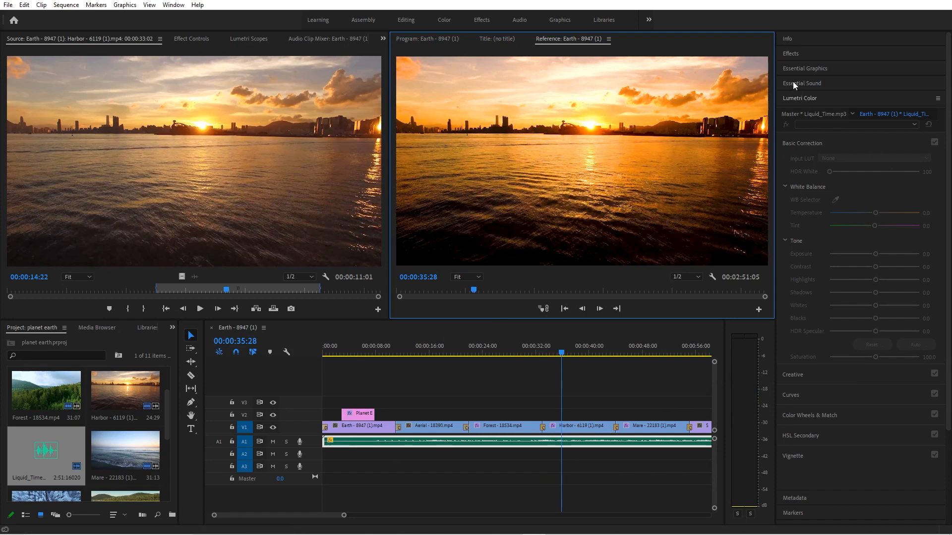
- Browse the audio effects and crossfades, and apply an Exponential Fade to the start of the Liquid_Time music clip
left_click(787, 54)
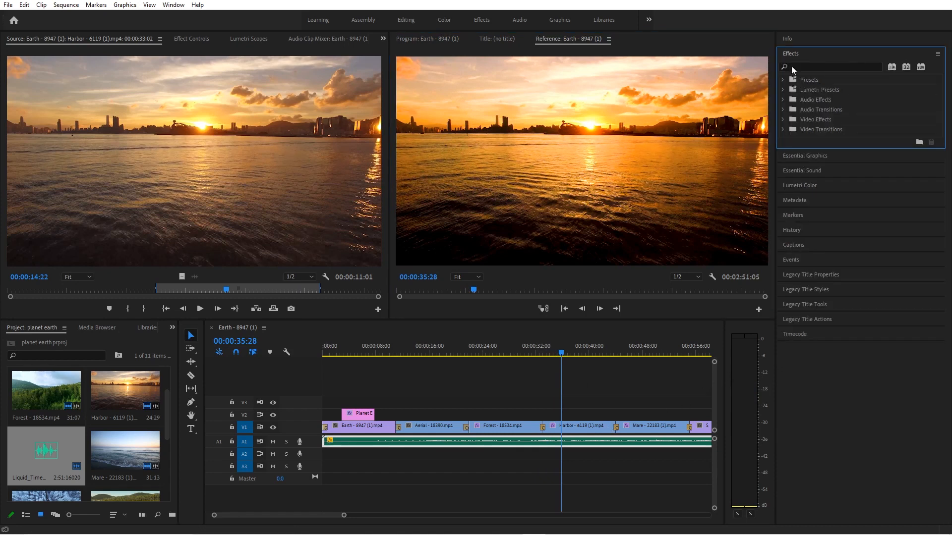
left_click(783, 99)
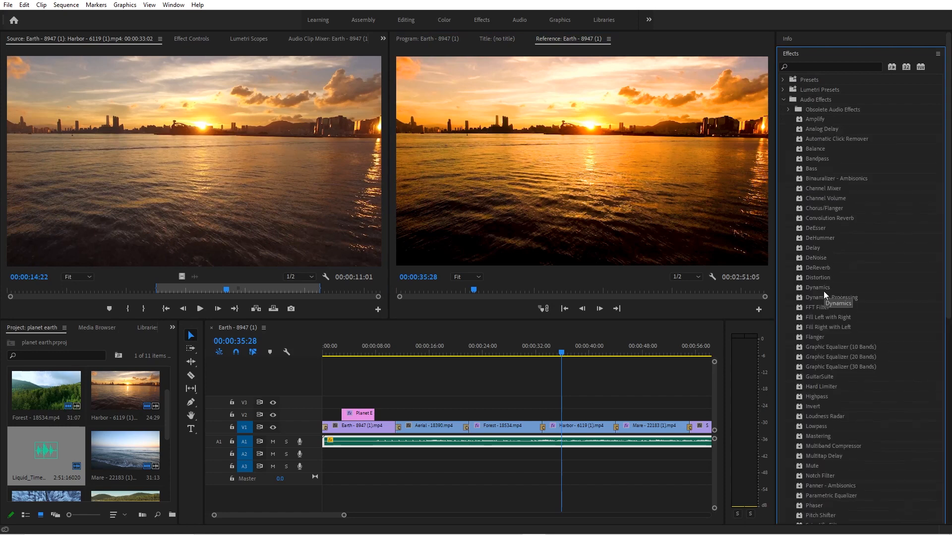
scroll(831, 332, "down", 2)
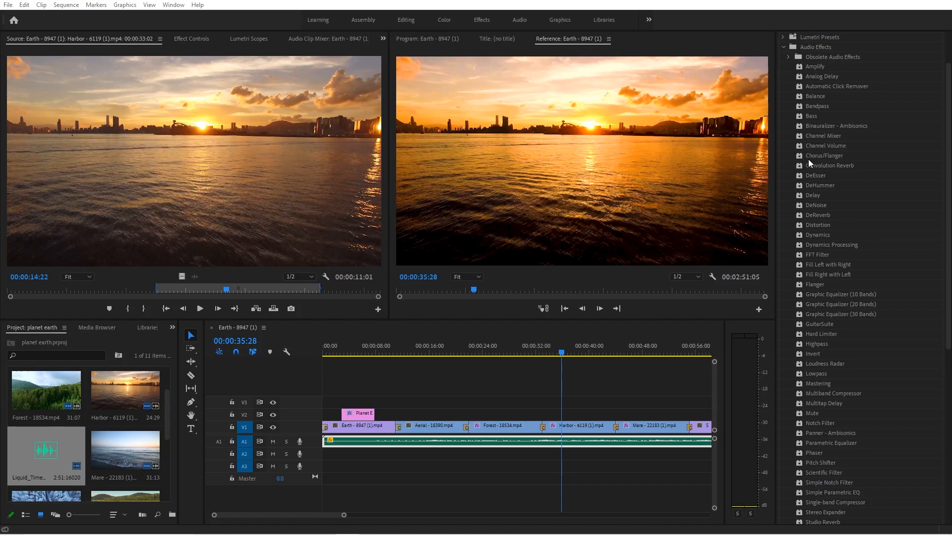
left_click(783, 46)
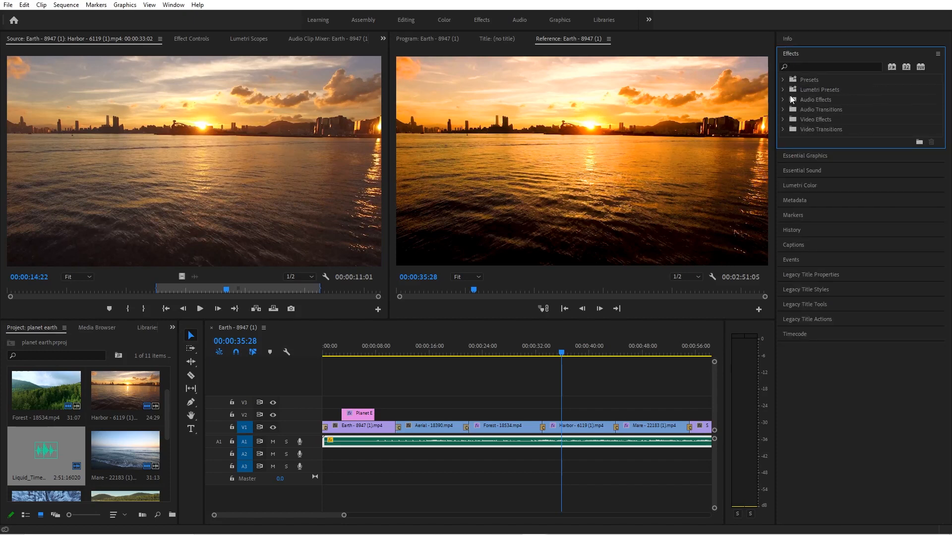
left_click(784, 109)
left_click(789, 119)
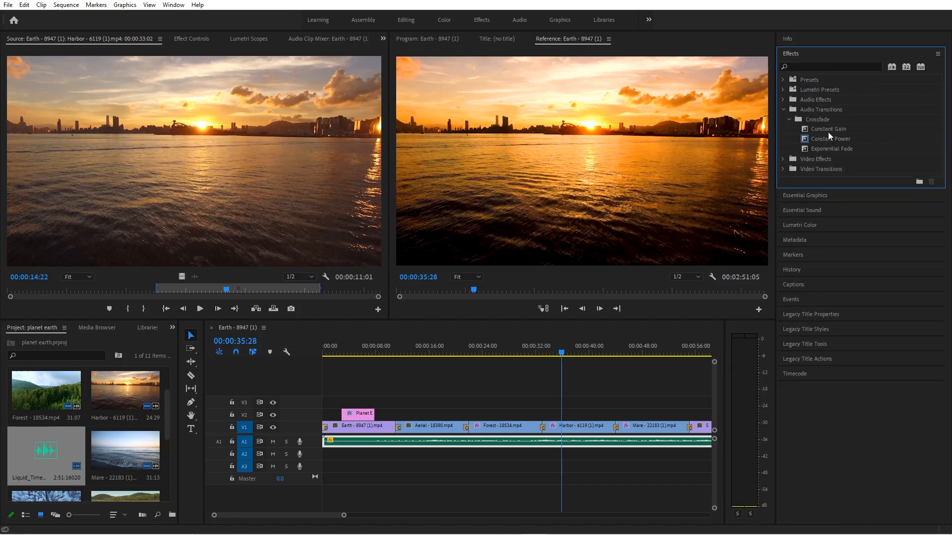
left_click(829, 129)
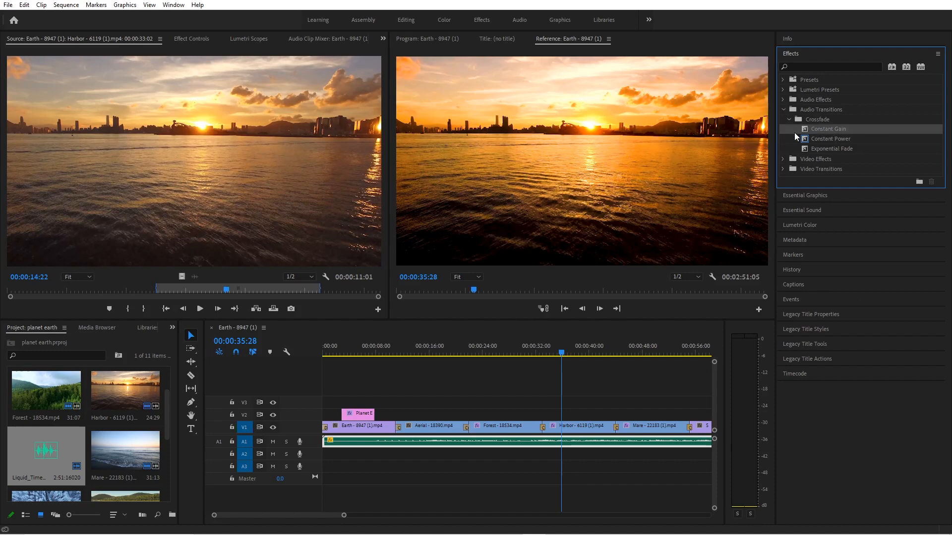
left_click(812, 141)
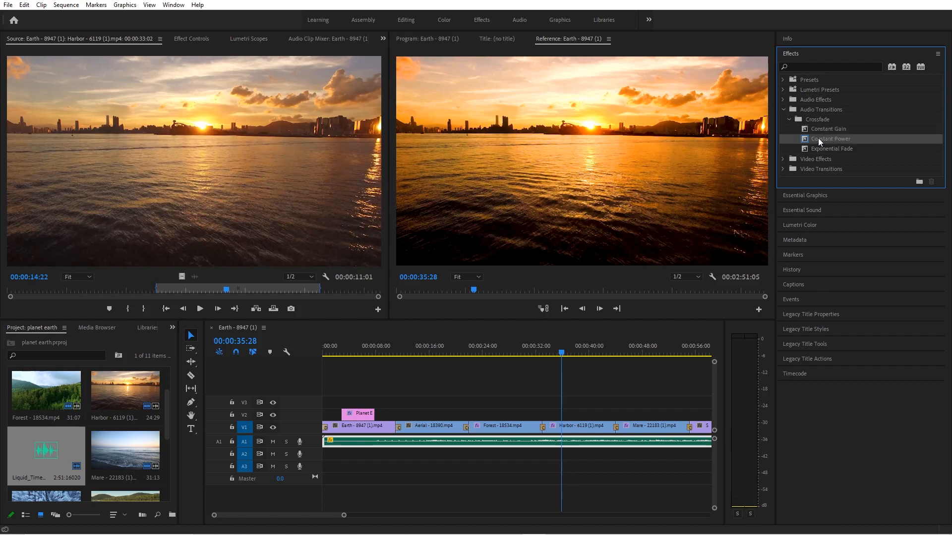
left_click(833, 149)
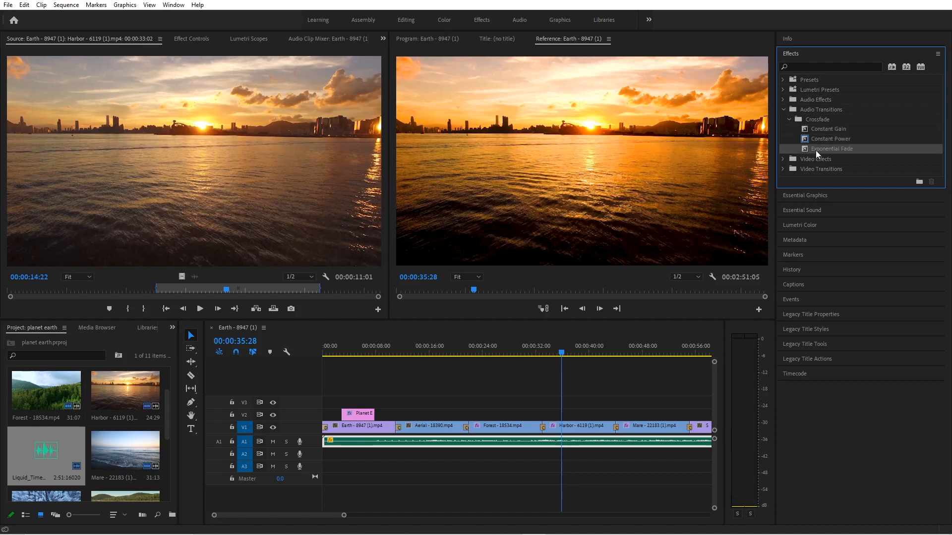
mouse_move(841, 146)
left_mouse_down()
mouse_move(495, 360)
mouse_move(326, 443)
left_mouse_up()
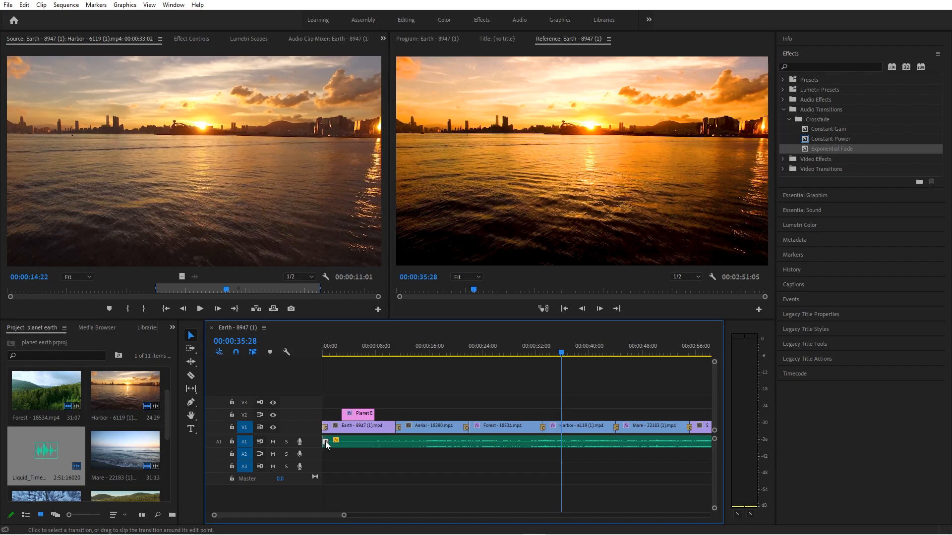
- Set the duration of the Exponential Fade at the start of the music clip to 3 seconds
right_click(325, 441)
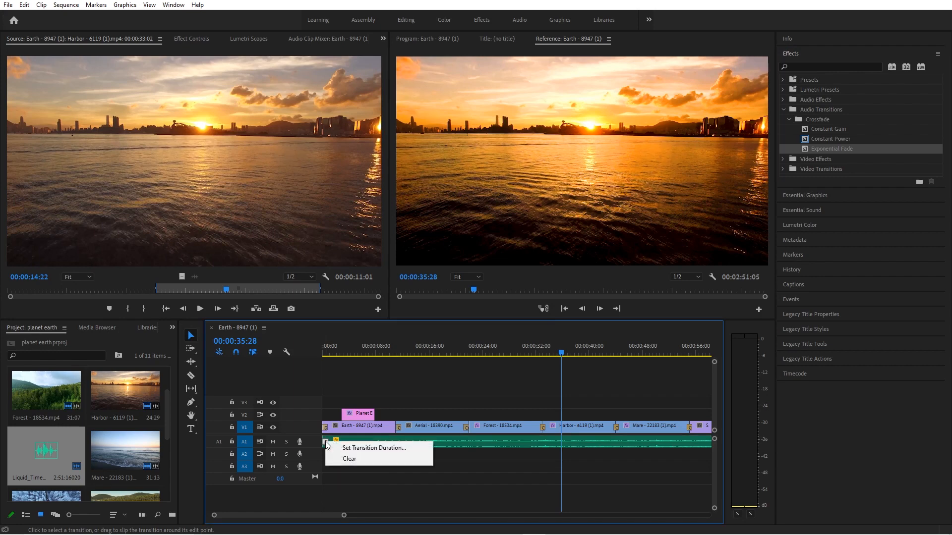
left_click(368, 448)
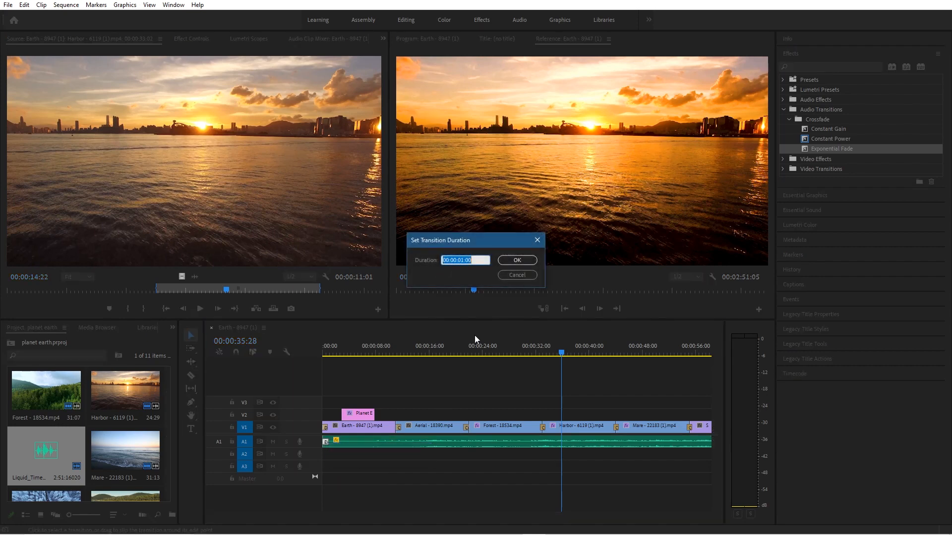
left_click(463, 259)
key("BackSpace")
type("3")
left_click(511, 261)
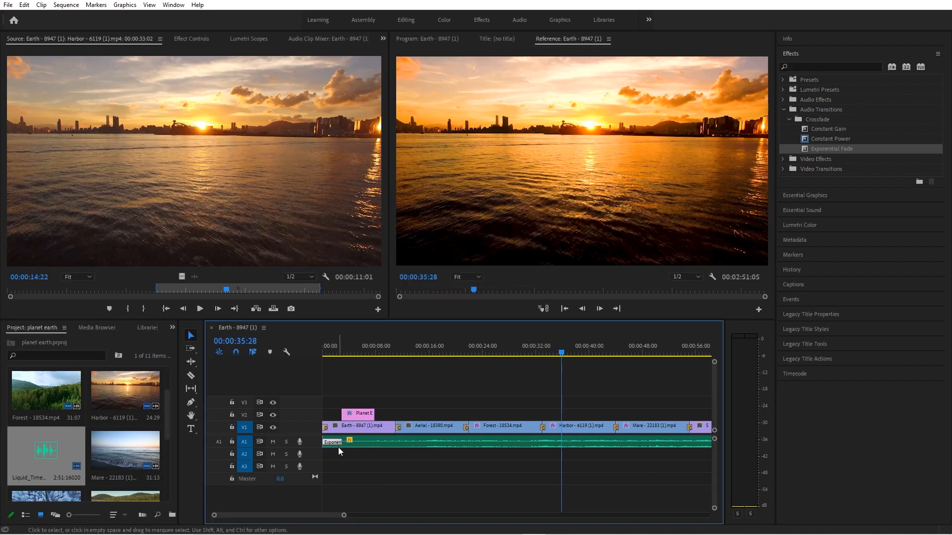
- Play back the sequence from its beginning into the Planet Earth title to check the music's fade-in
left_click_drag(562, 354, 133, 352)
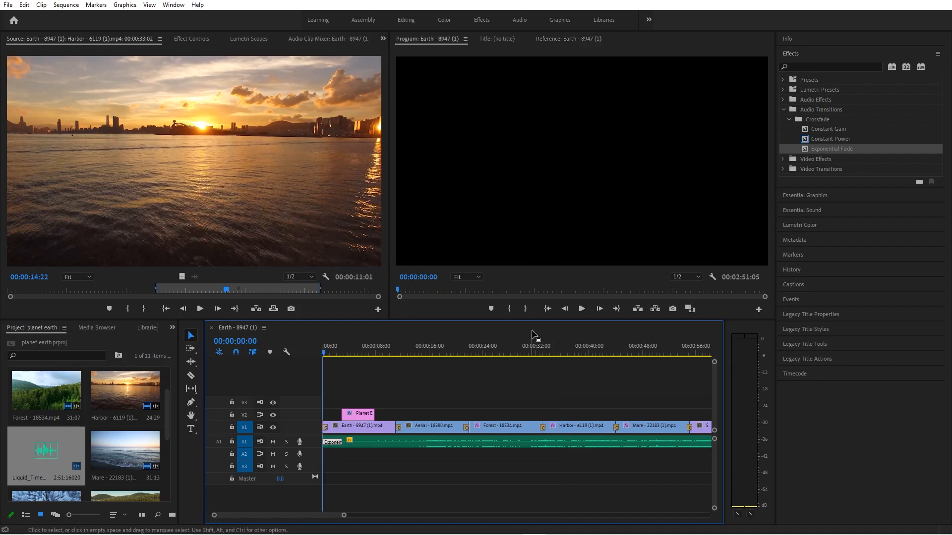
left_click(581, 308)
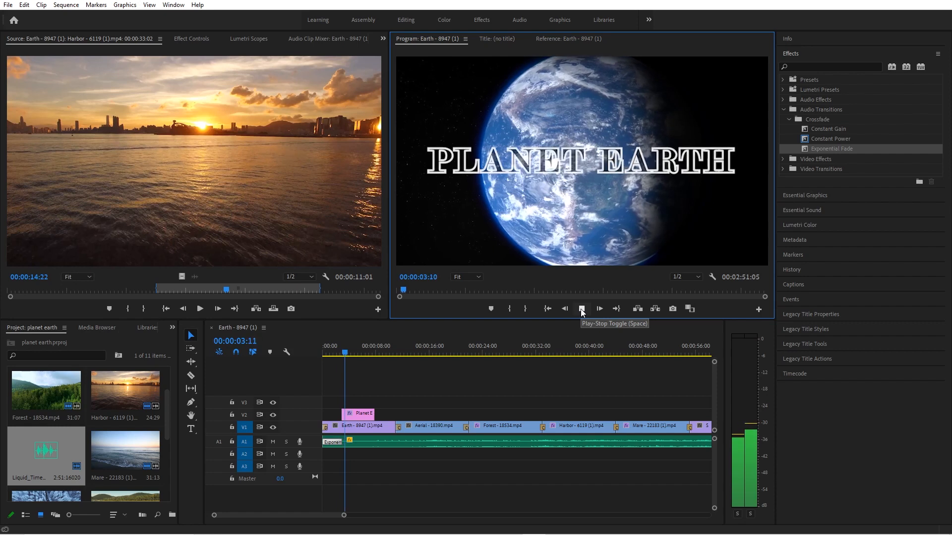
left_click(582, 310)
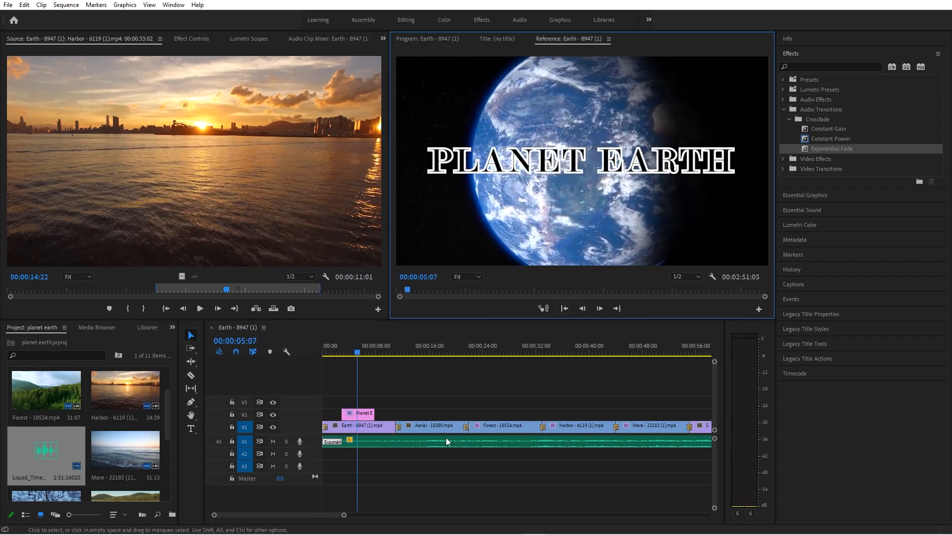
- Apply an Exponential Fade to the far end of the Liquid_Time music clip, past the end of the video
left_click_drag(309, 515, 390, 515)
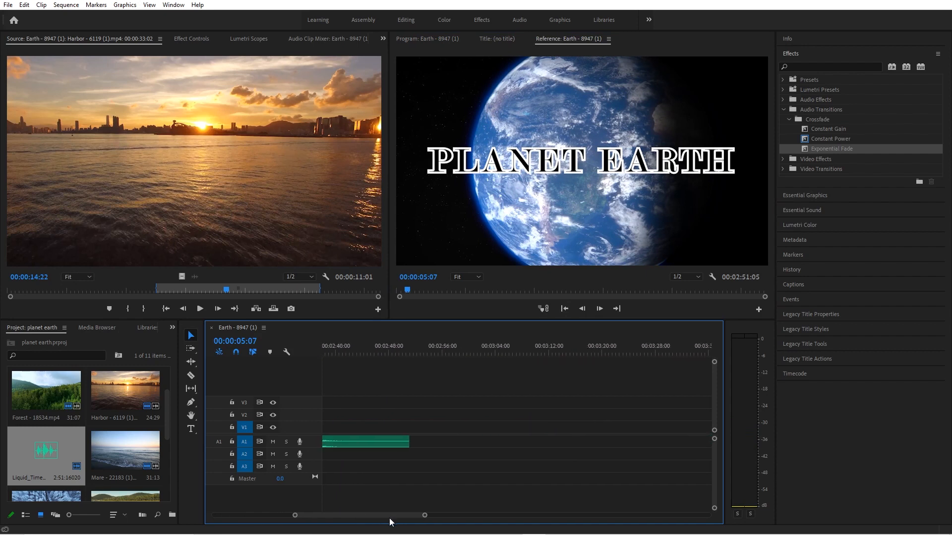
left_click_drag(825, 150, 407, 448)
left_click_drag(417, 515, 396, 520)
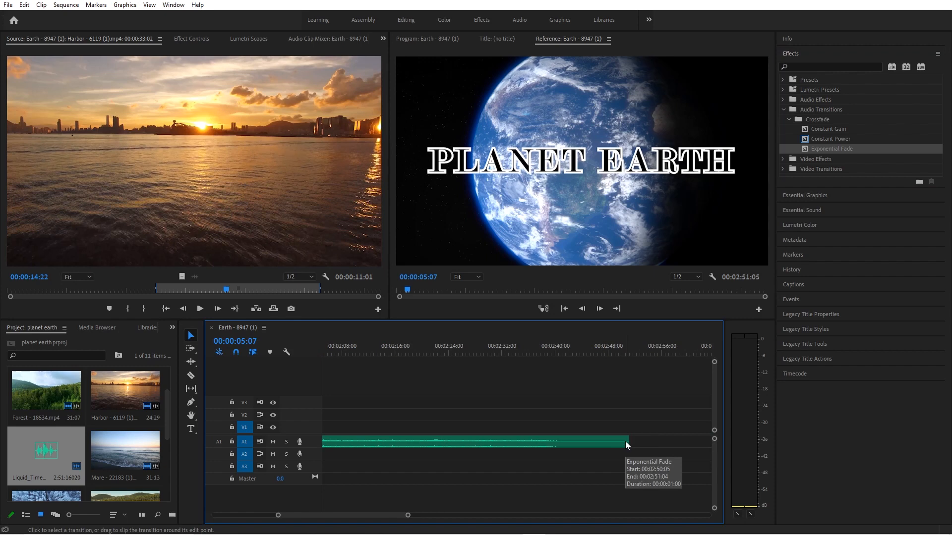
- Cut the music clip at 00:01:50:05, at the end of the closing Earth clip, and delete the excess music after the cut
left_click_drag(391, 520, 373, 507)
left_click_drag(493, 346, 508, 346)
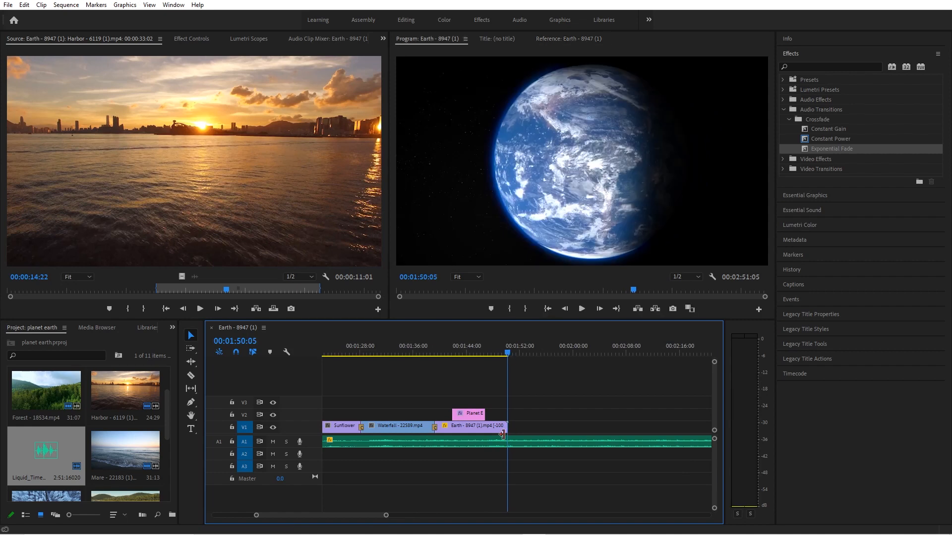
left_click(190, 375)
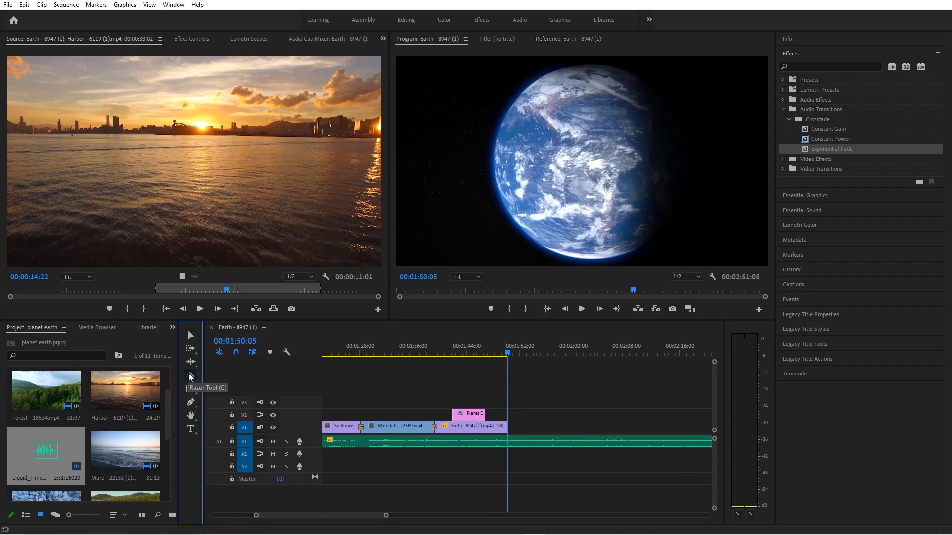
left_click(507, 442)
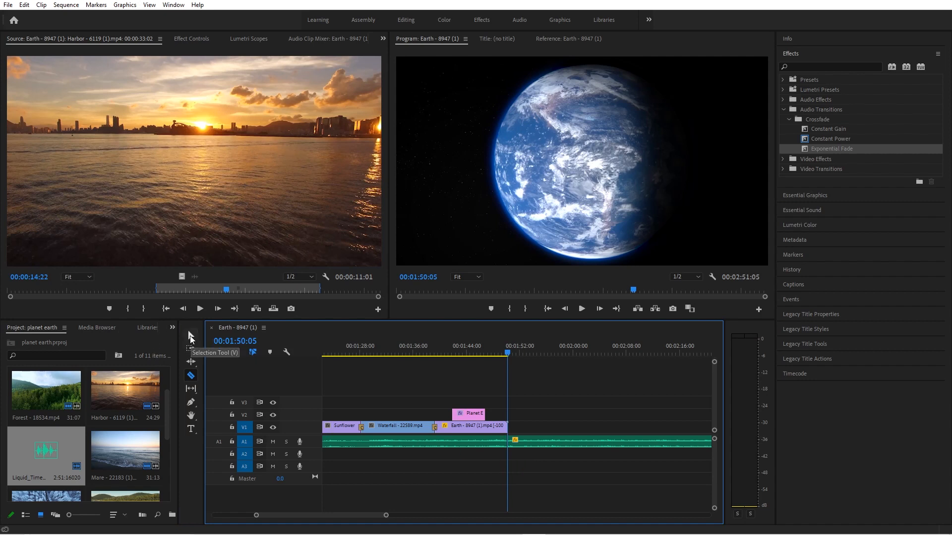
left_click(190, 337)
left_click(564, 441)
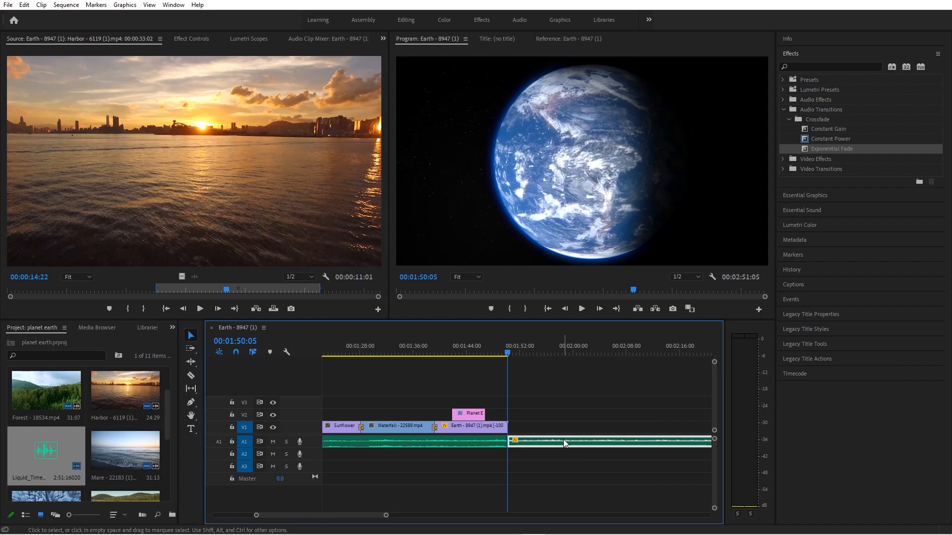
key("Delete")
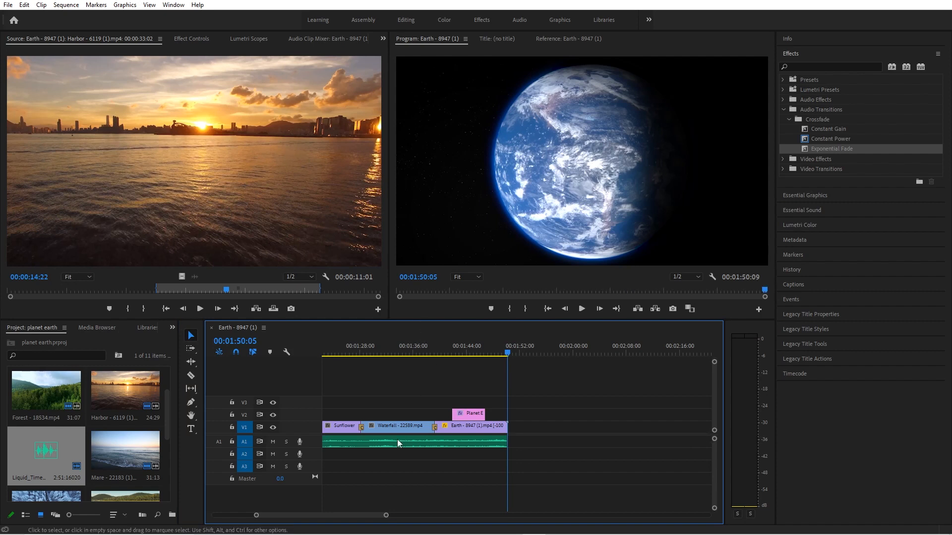
- Try a Razor cut through the Waterfall clip at 00:01:34:07 and undo it
left_click(192, 375)
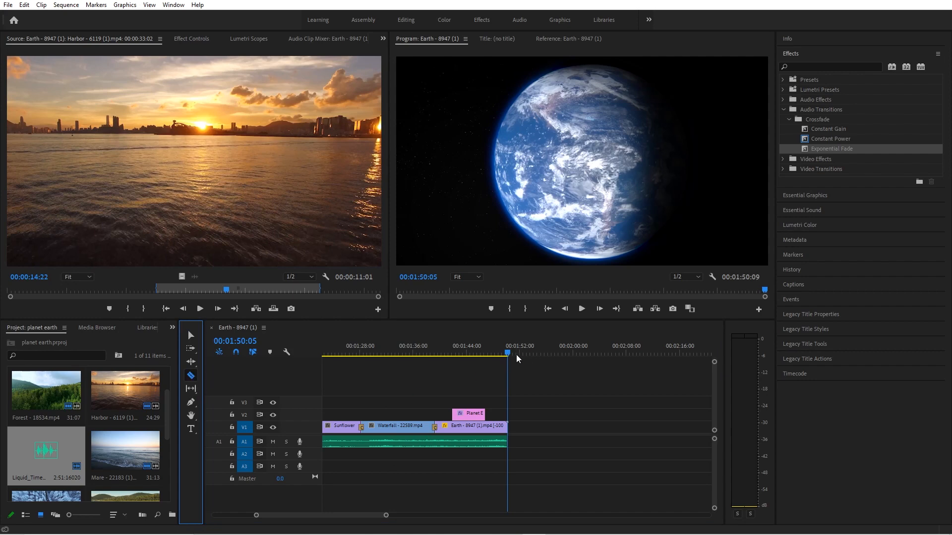
left_click_drag(510, 355, 403, 357)
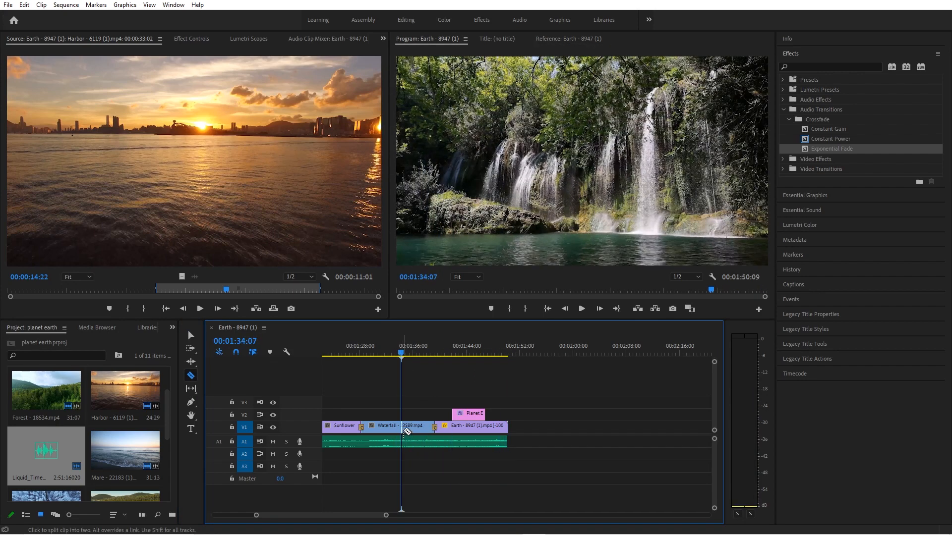
left_click(403, 426)
left_click(193, 335)
mouse_move(422, 427)
left_mouse_down()
mouse_move(556, 434)
mouse_move(423, 426)
left_mouse_up()
key("ctrl+z")
key("ctrl+shift+z")
key("ctrl+z")
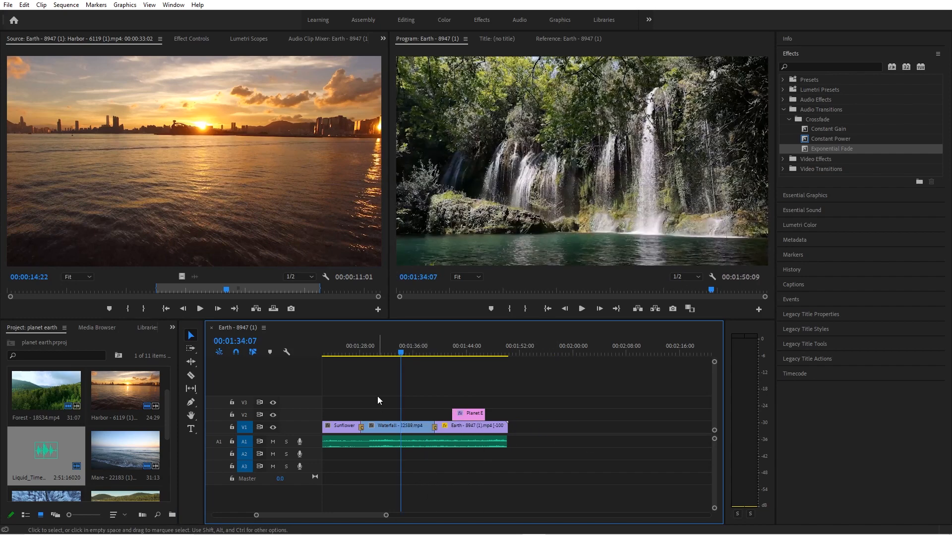
double_click(420, 429)
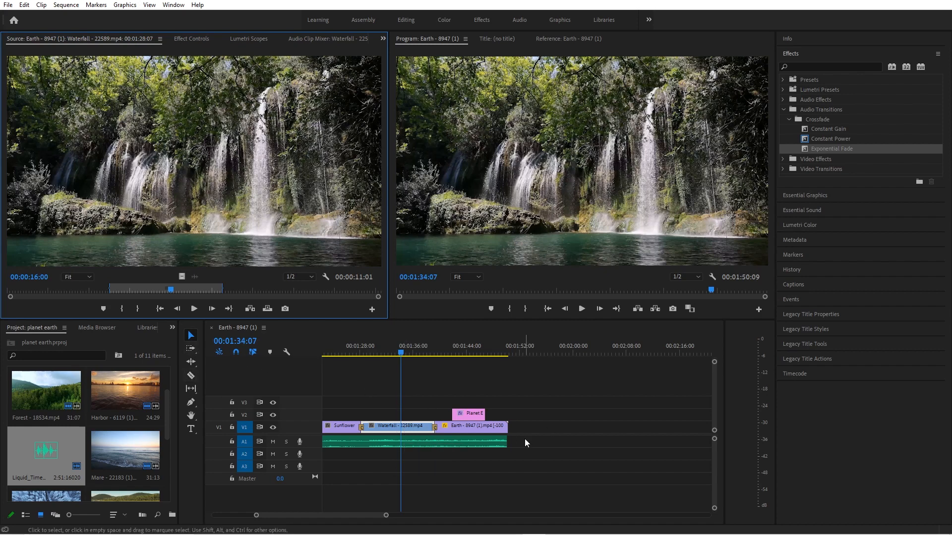
- Extend the music clip's end to match the closing Earth clip's end and apply an Exponential Fade there
left_click_drag(500, 444, 506, 440)
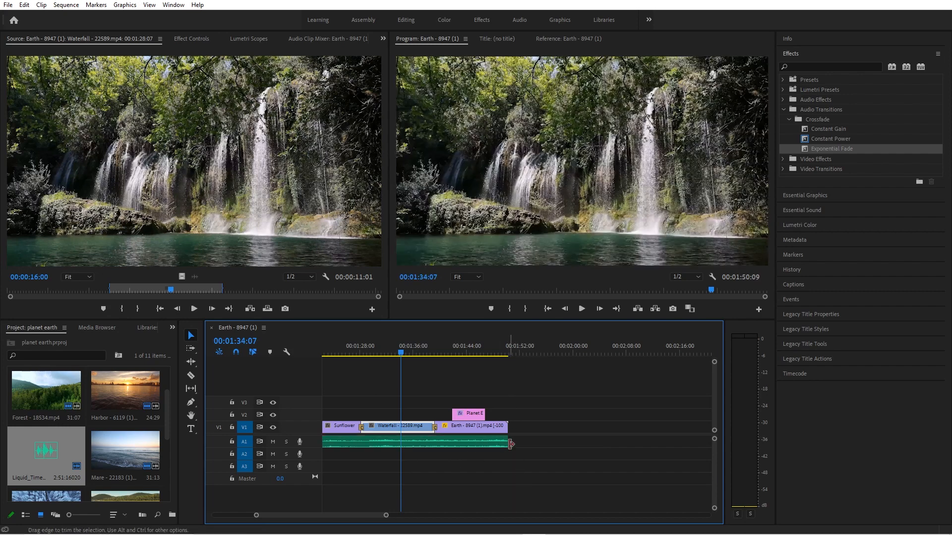
mouse_move(506, 441)
left_mouse_down()
mouse_move(618, 441)
mouse_move(507, 445)
left_mouse_up()
left_click_drag(816, 148, 506, 444)
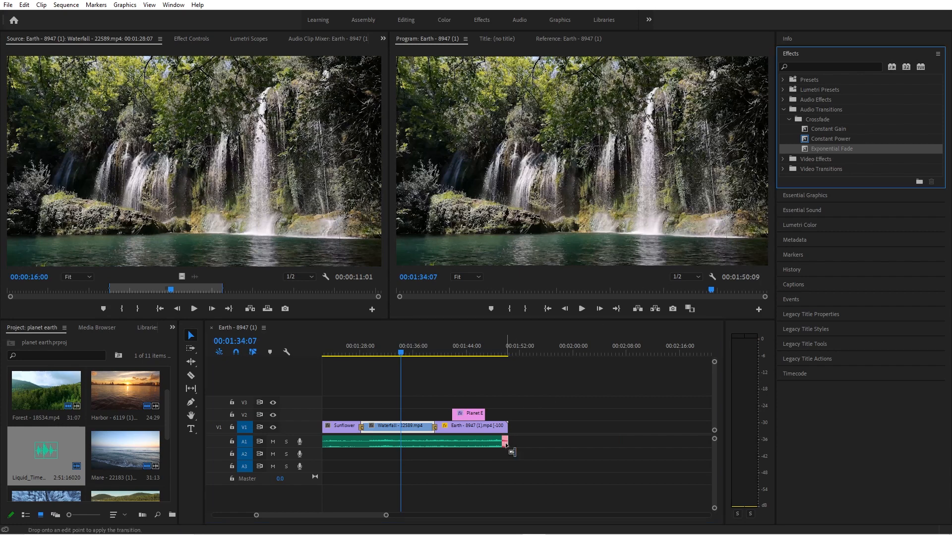
left_click_drag(505, 444, 506, 444)
- Set the duration of the Exponential Fade at the end of the music clip to 10 seconds
double_click(505, 442)
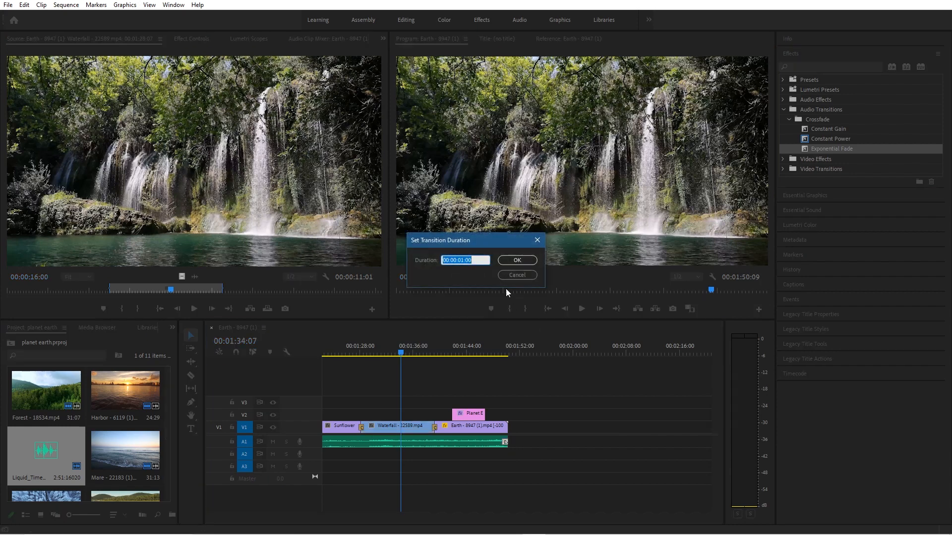
left_click(466, 264)
type("10")
left_click(512, 263)
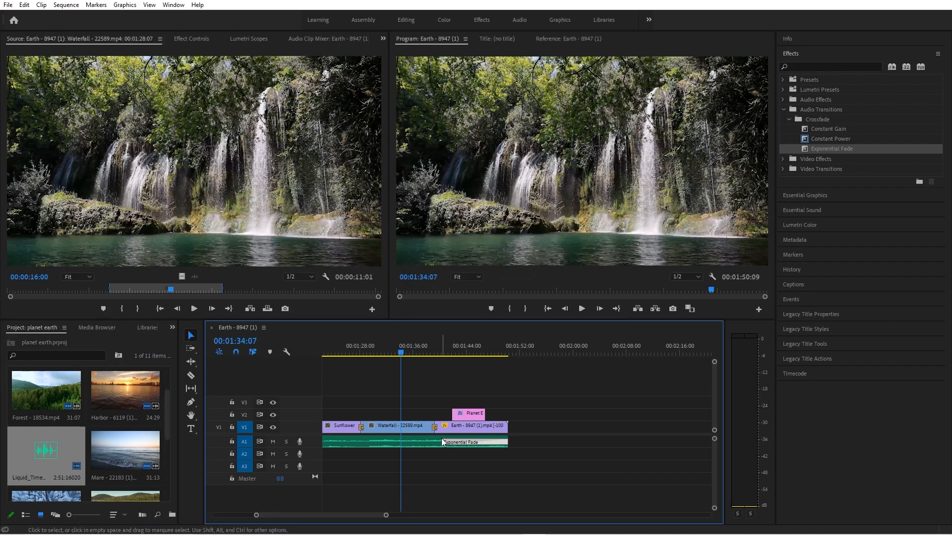
- Play back from 00:01:39:16 through the closing Planet Earth title to check the music's fade-out
left_click(439, 352)
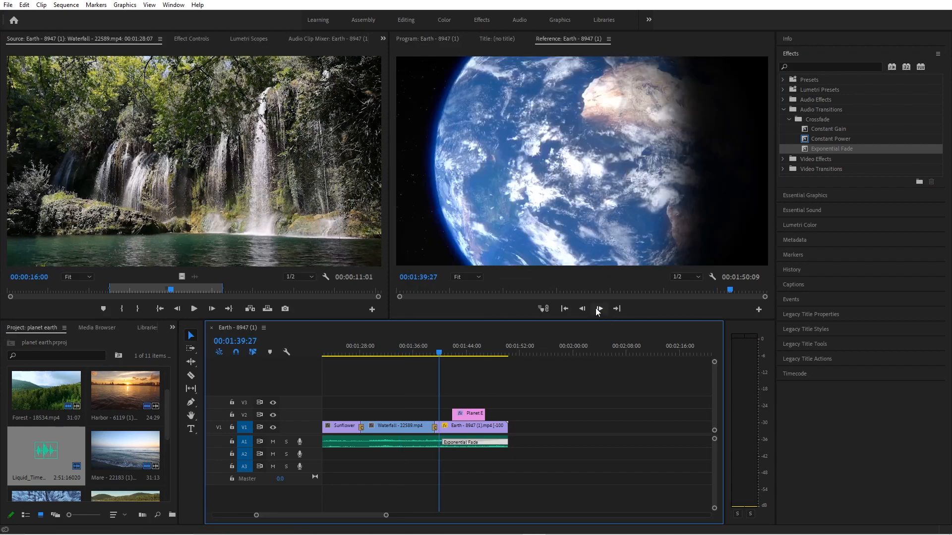
left_click(436, 353)
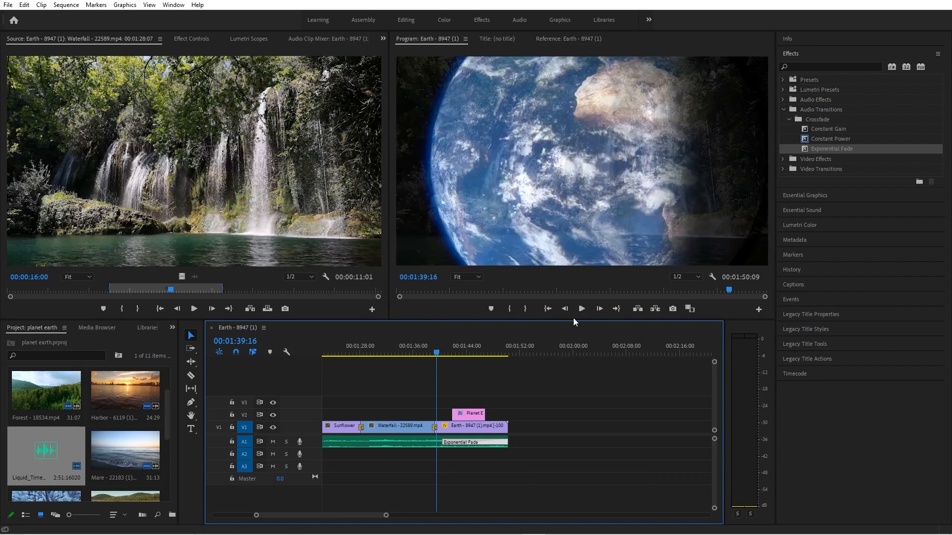
left_click(581, 309)
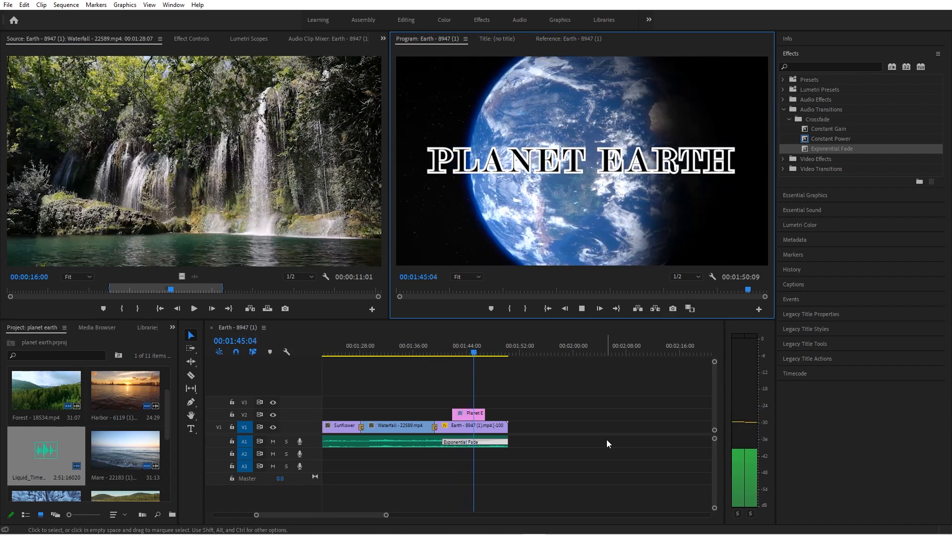
left_click(582, 308)
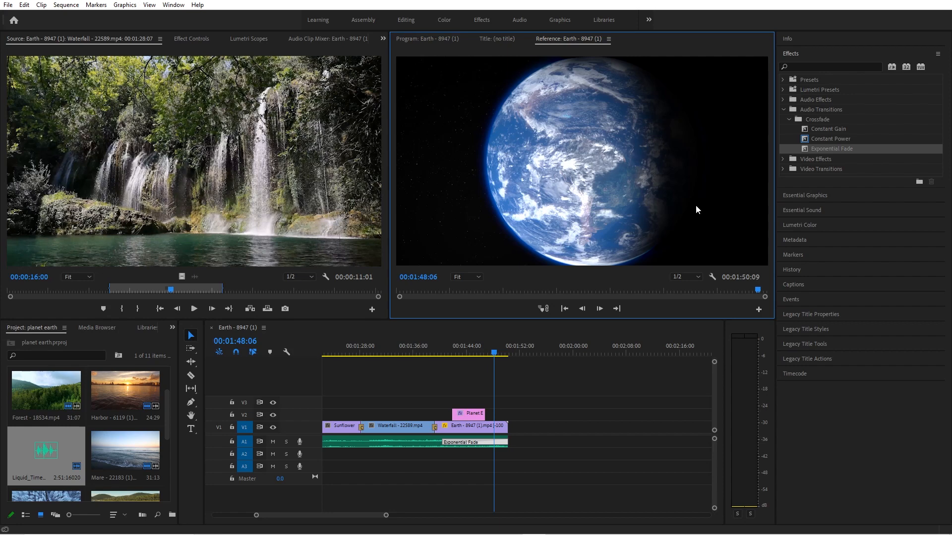
- Save the planet earth project and open the media export settings for the sequence
left_click(8, 5)
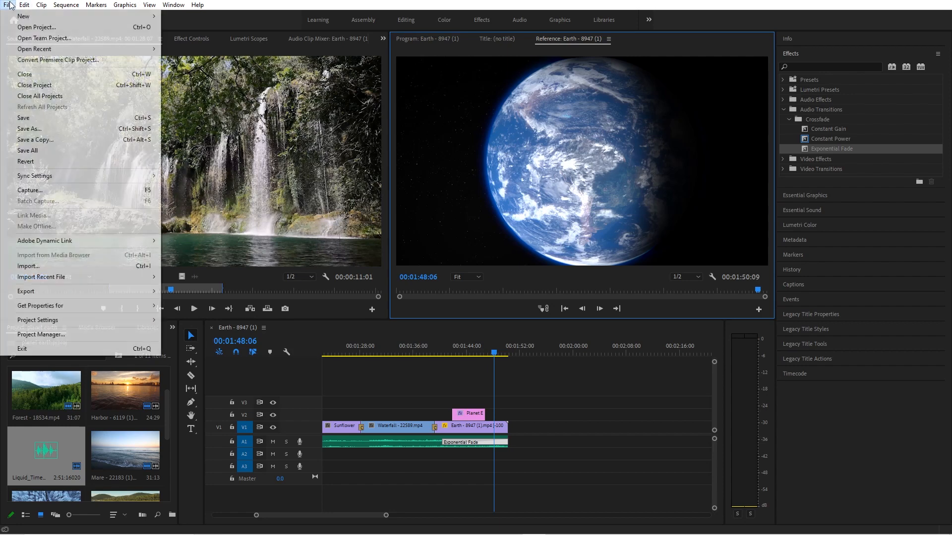
left_click(35, 119)
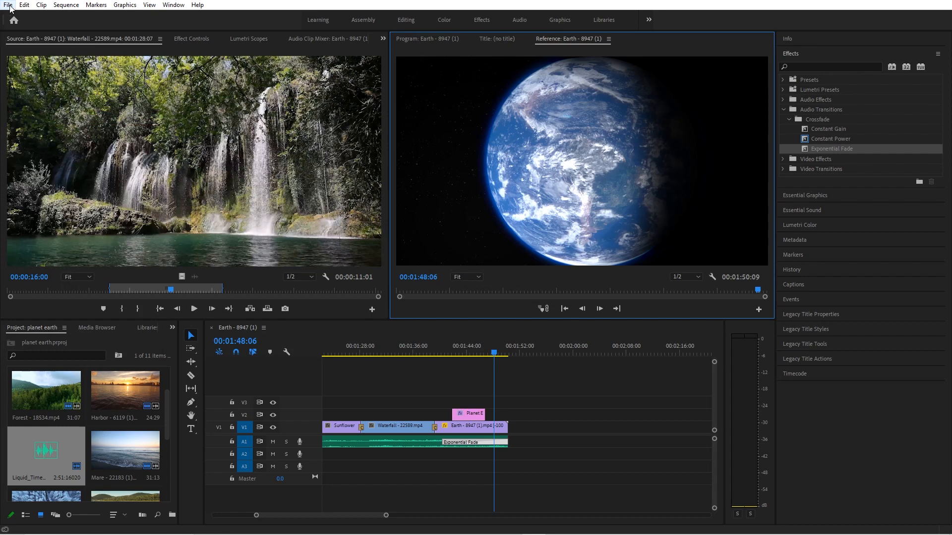
left_click(7, 5)
mouse_move(24, 4)
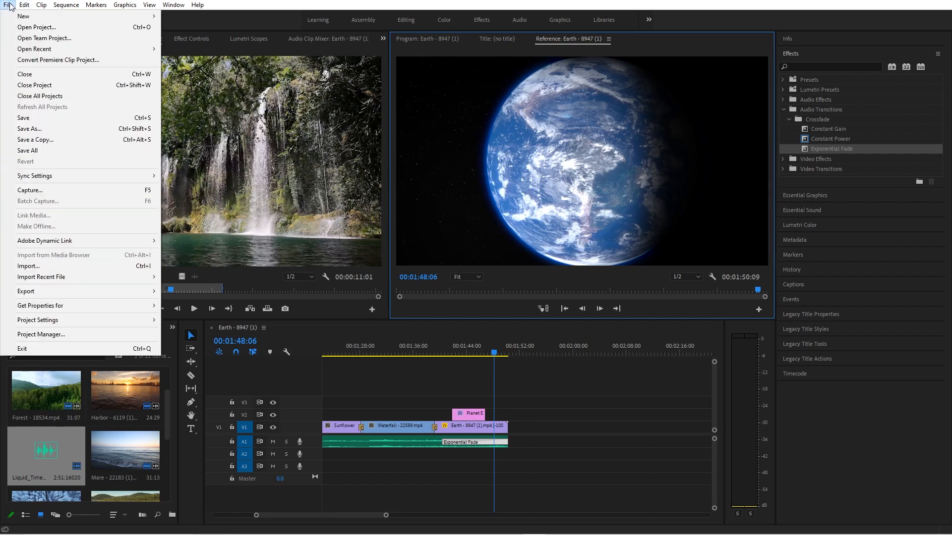
mouse_move(35, 295)
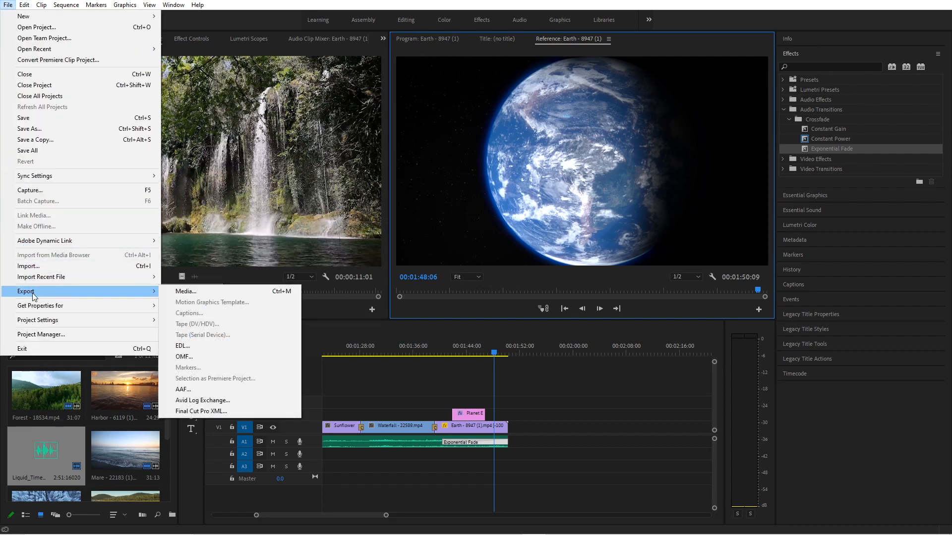
left_click(190, 292)
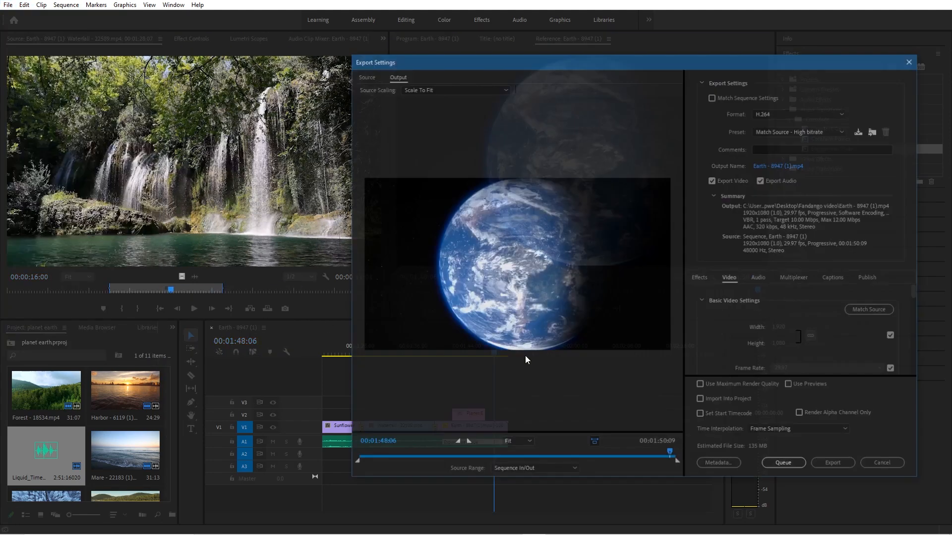
left_click_drag(507, 66, 436, 64)
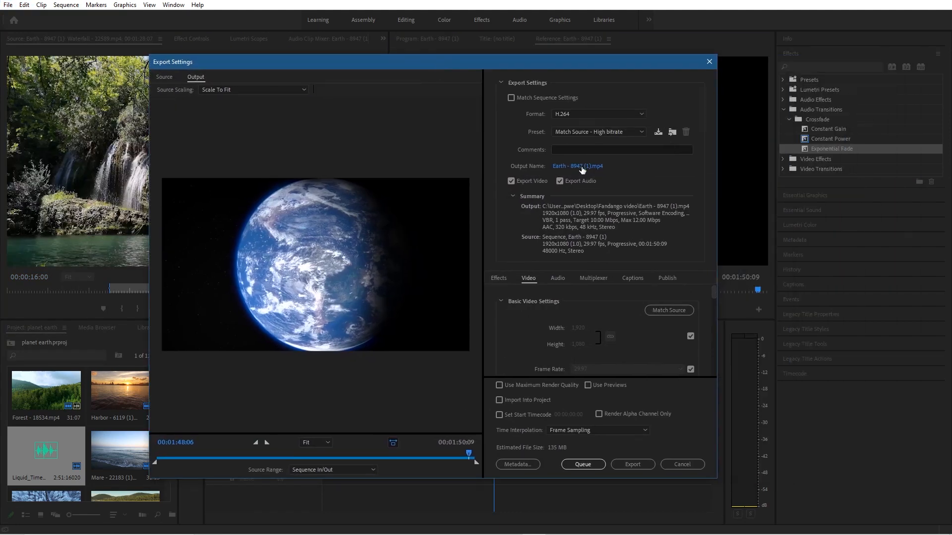
- Try JPEG as the export format, look through its Captions and Effects settings, and return the format to H.264
left_click(580, 112)
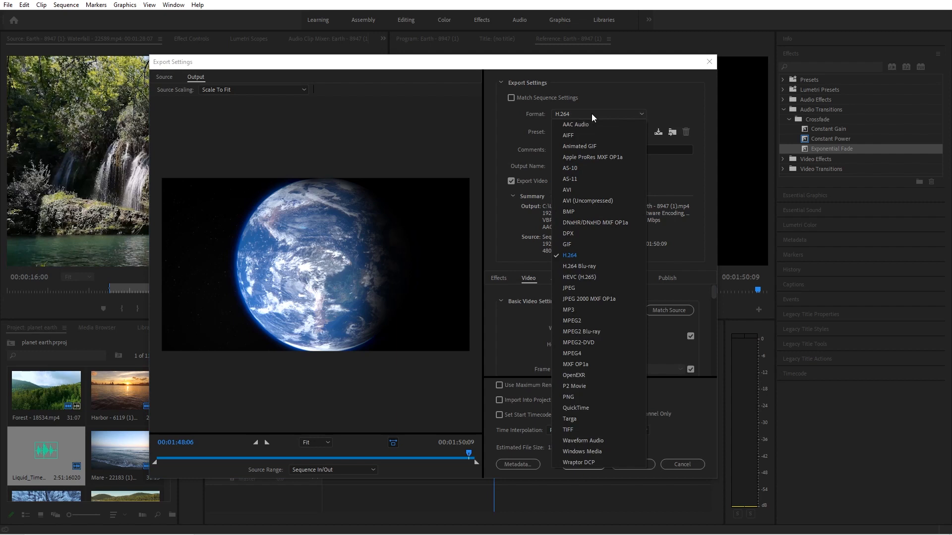
left_click(591, 114)
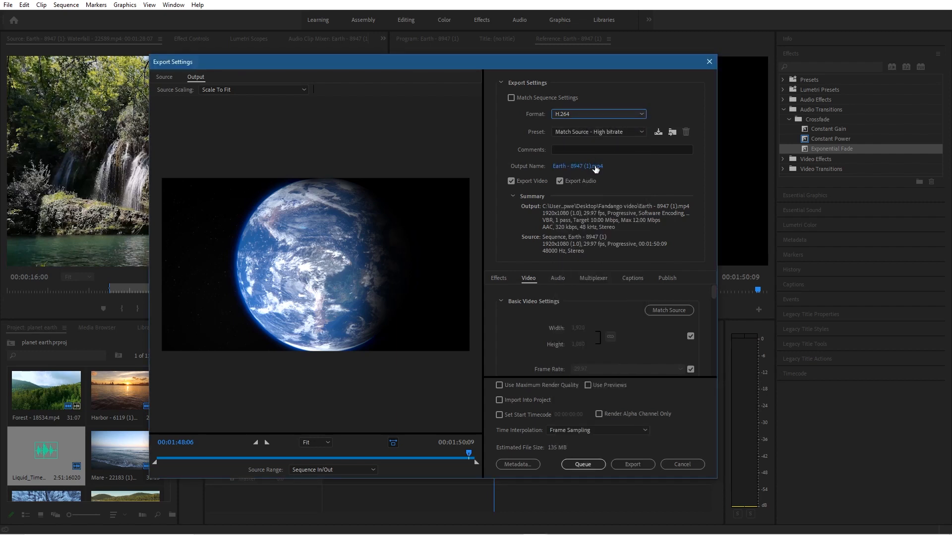
left_click(592, 115)
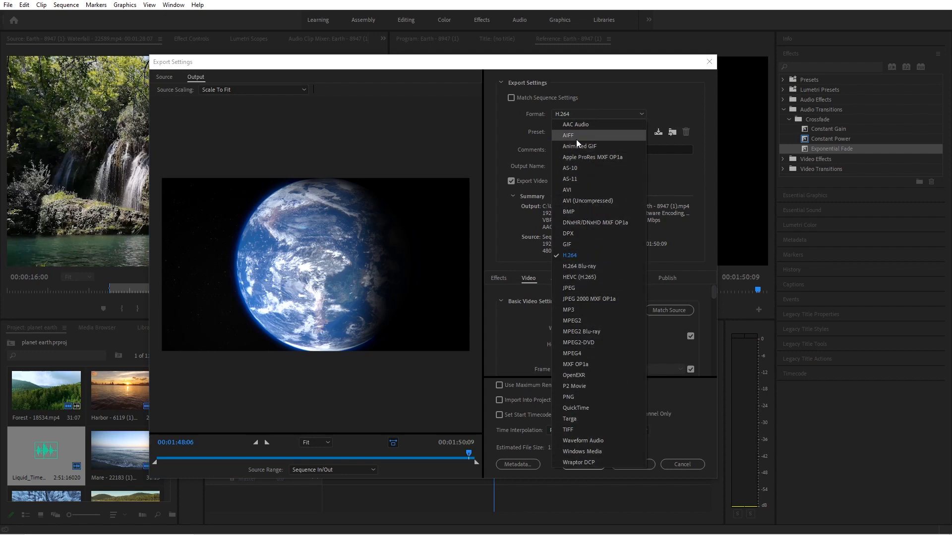
left_click(565, 287)
left_click(558, 279)
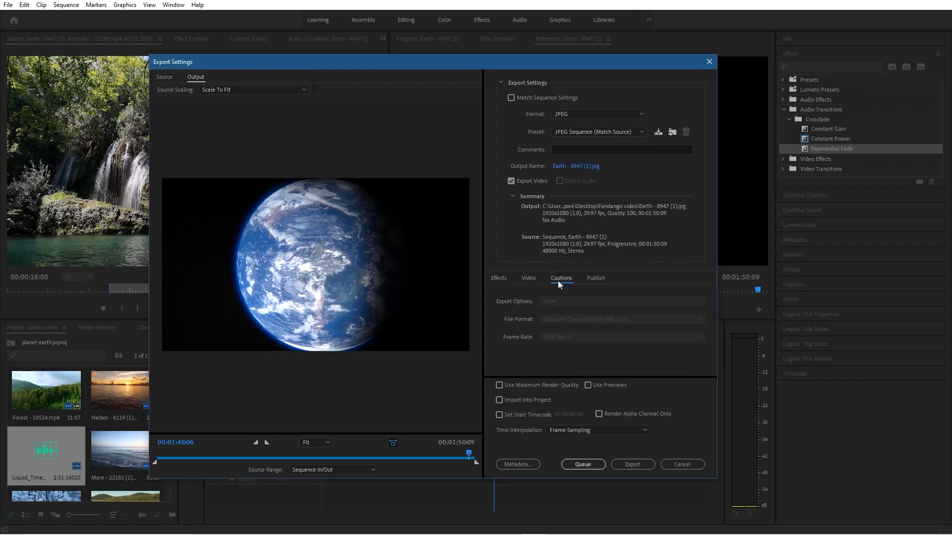
left_click(499, 277)
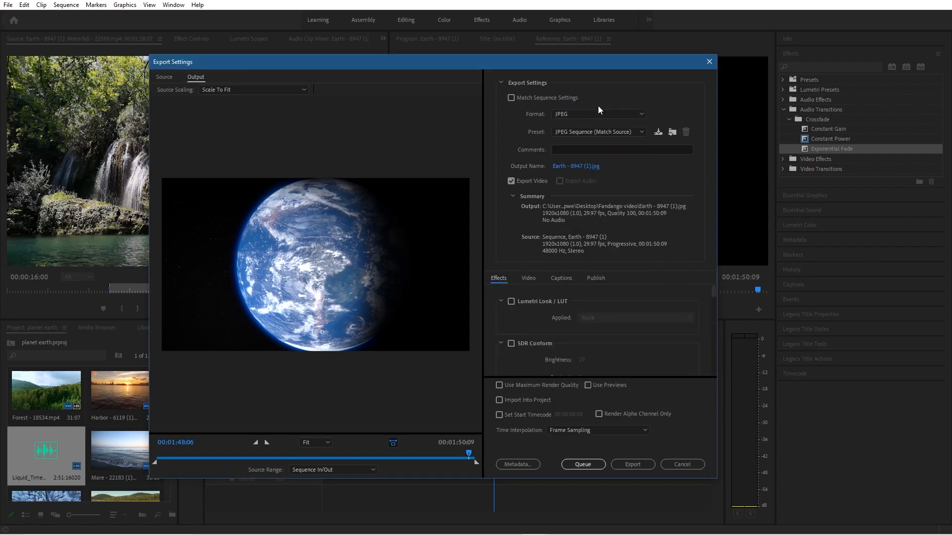
left_click(575, 113)
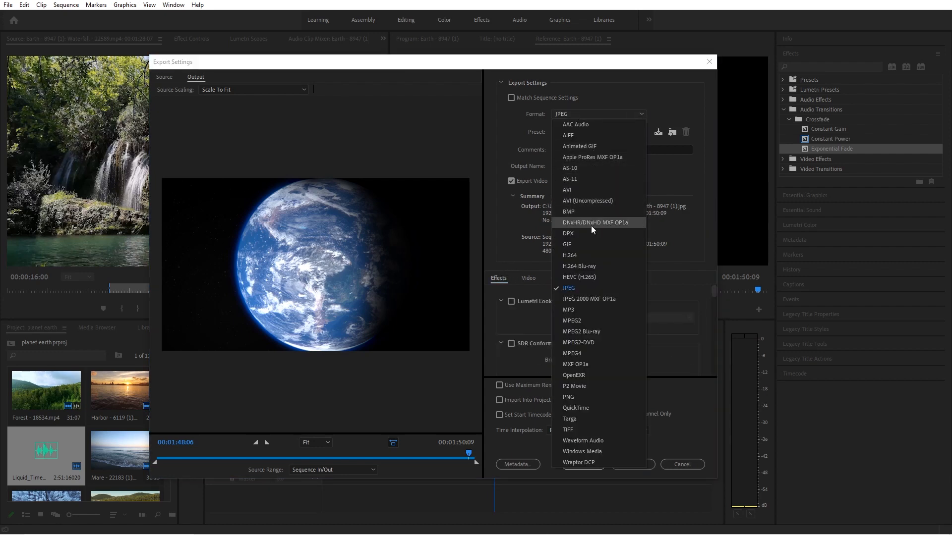
left_click(588, 257)
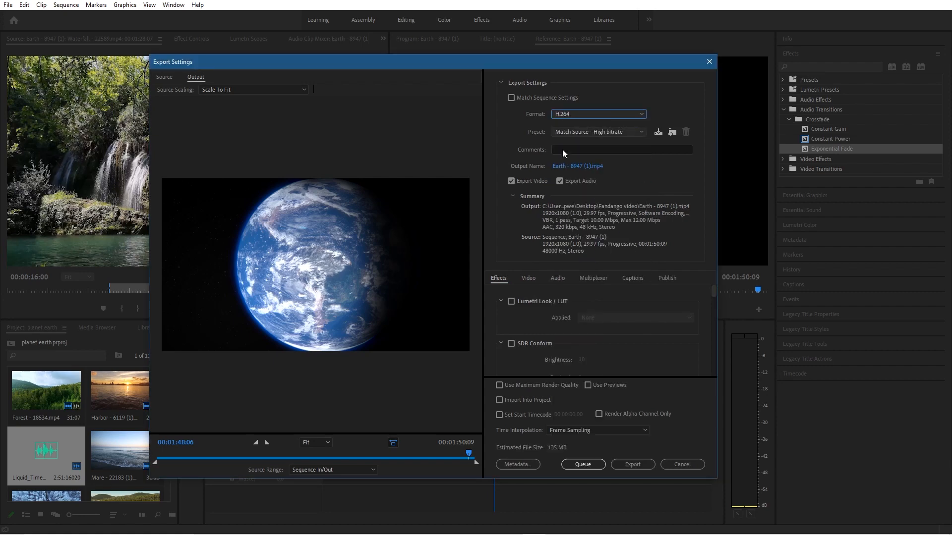
- Set the H.264 export preset to Match Source - Medium bitrate
left_click(599, 132)
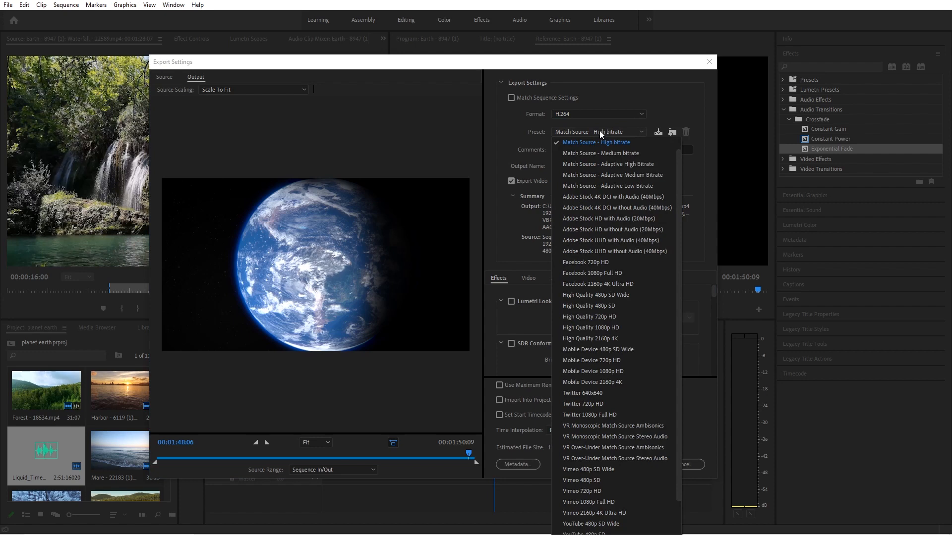
scroll(598, 241, "up", 1)
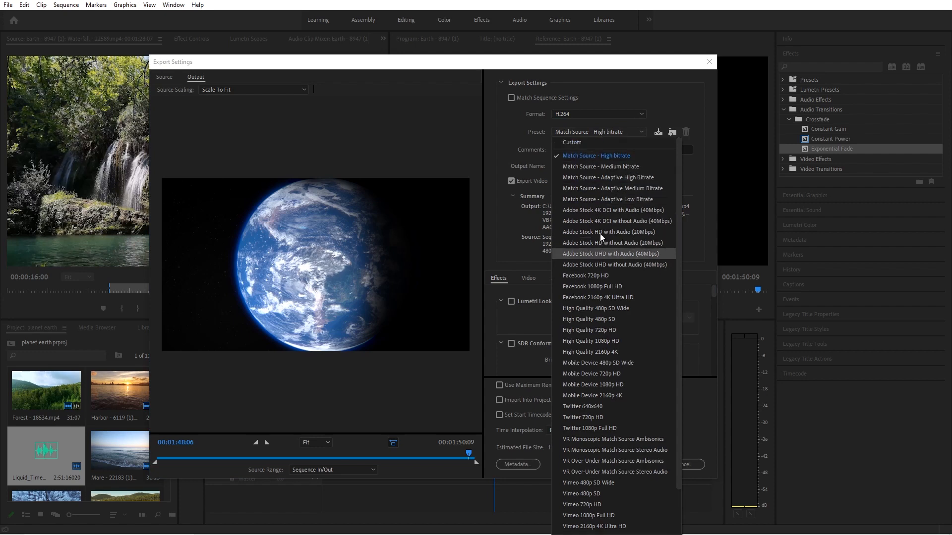
left_click(613, 153)
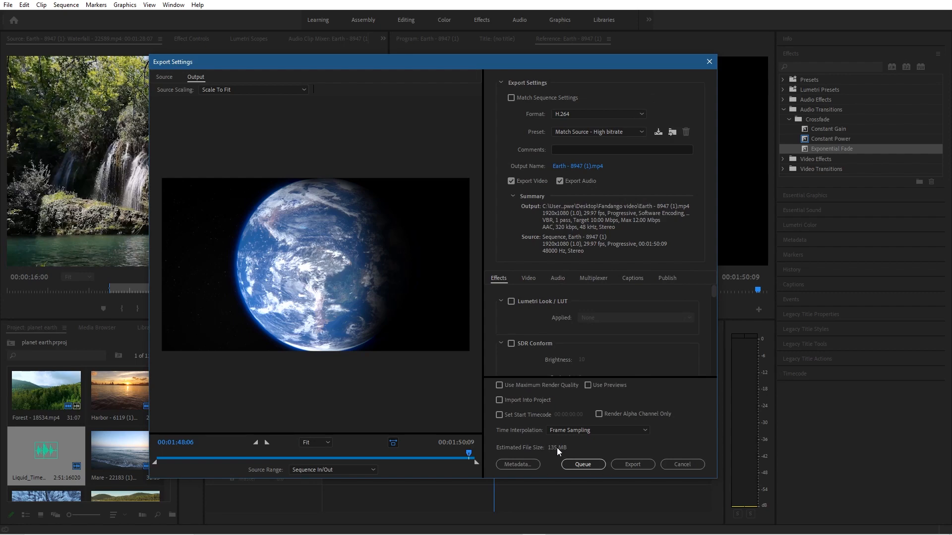
left_click(580, 133)
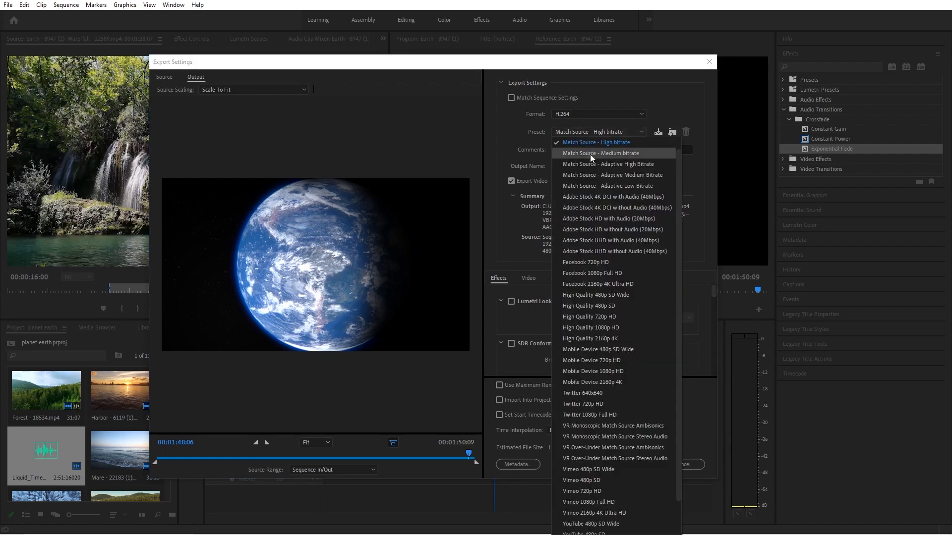
left_click(590, 153)
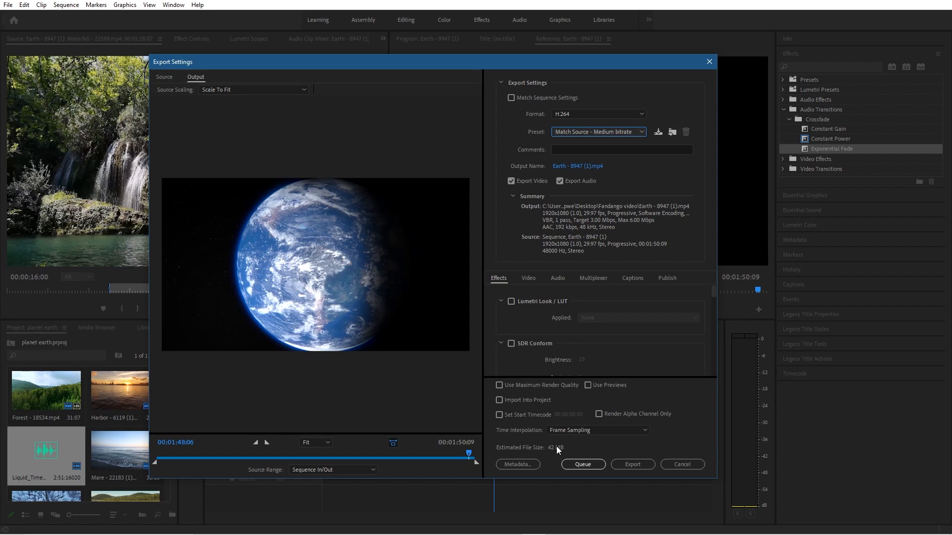
left_click(608, 133)
scroll(605, 144, "up", 1)
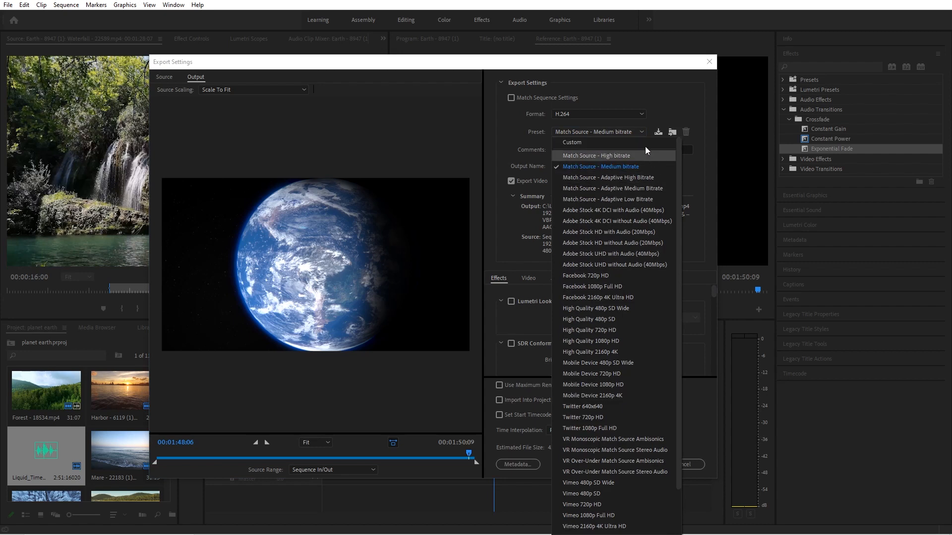
left_click(635, 94)
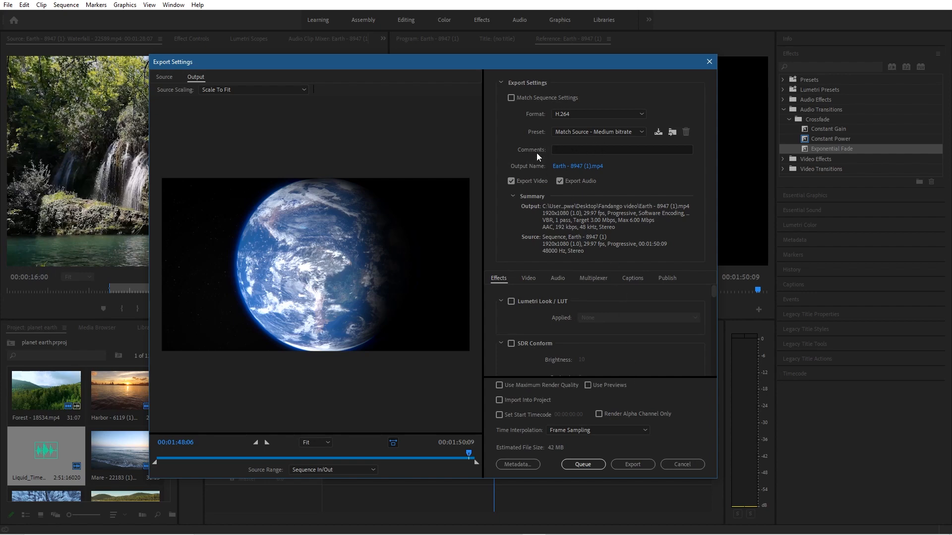
- Set the export destination to the "0 - Adobe Premiere Pro 2020 - Beginners Tutorial" folder on the Desktop
left_click(579, 167)
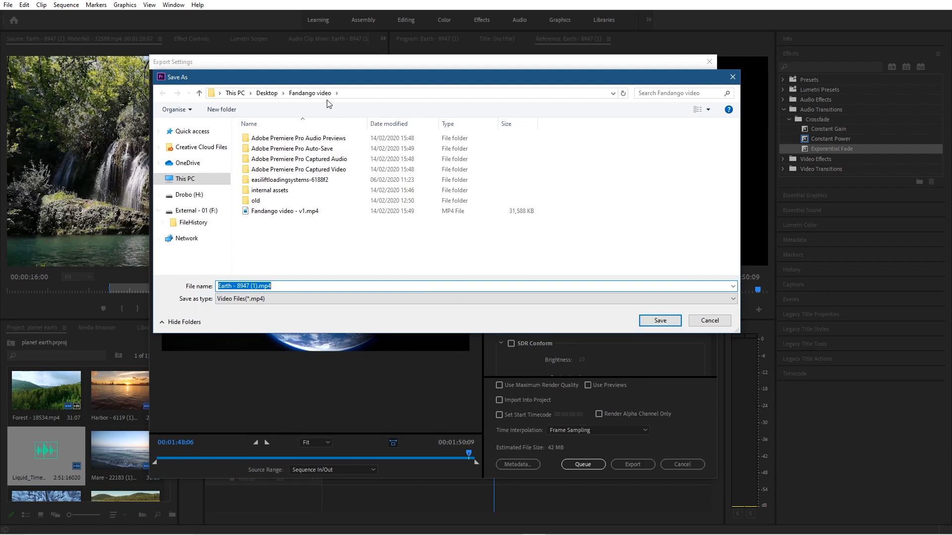
left_click(189, 180)
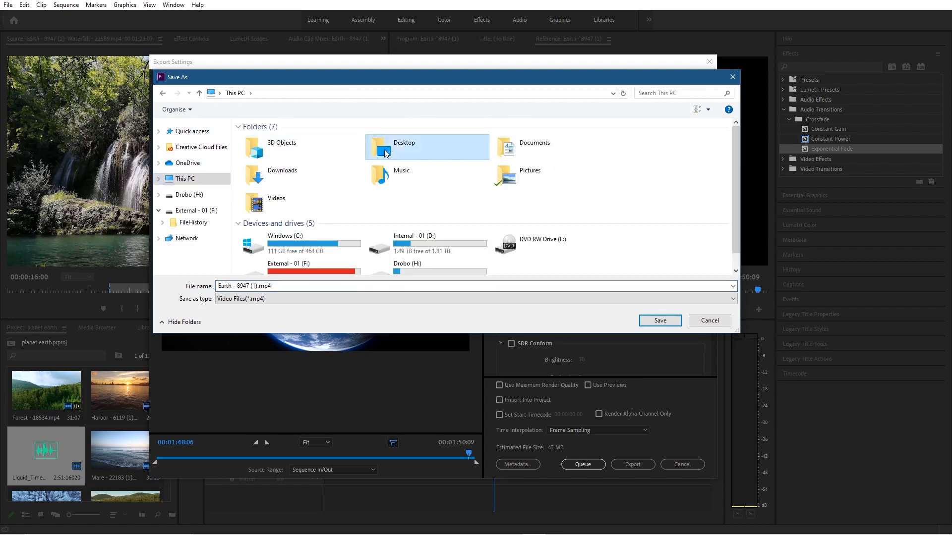
double_click(385, 153)
double_click(322, 148)
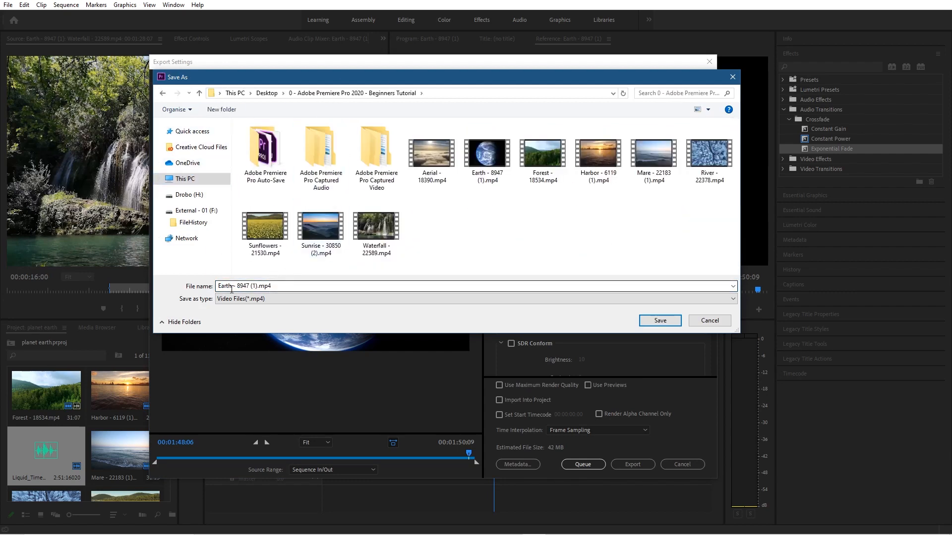
- Name the exported video file "planet earth - 01" and confirm the output name
left_click(274, 286)
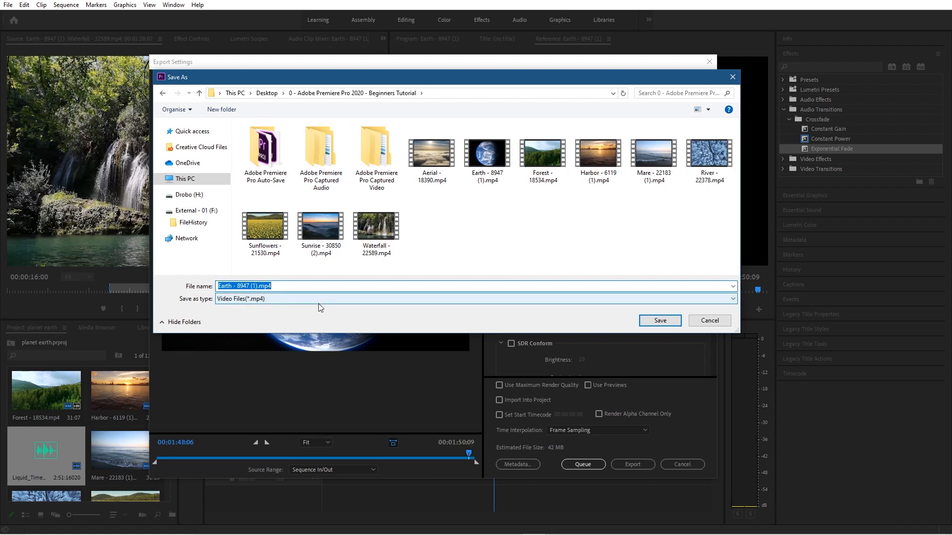
type("pl")
key("Down")
key("BackSpace")
key("BackSpace")
key("BackSpace")
key("BackSpace")
key("BackSpace")
key("BackSpace")
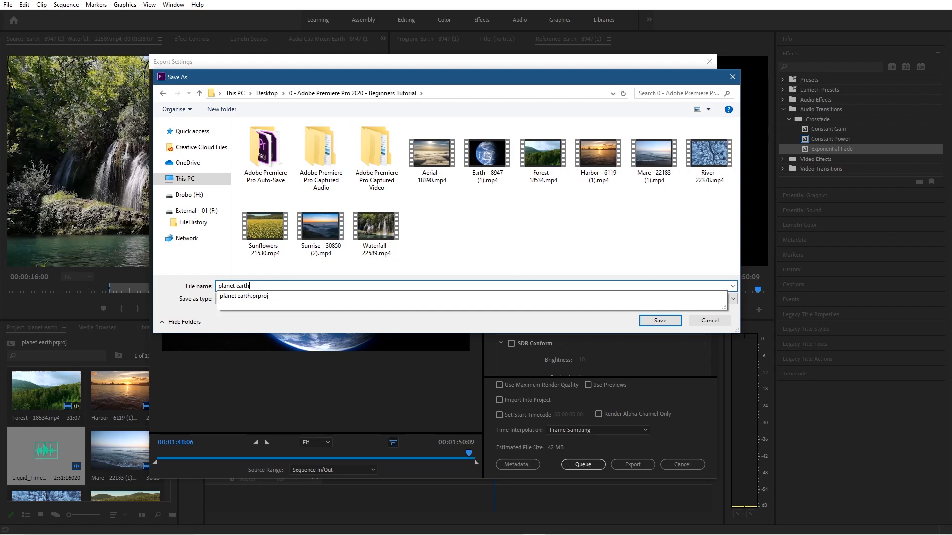
type("- 02")
key("BackSpace")
type("1")
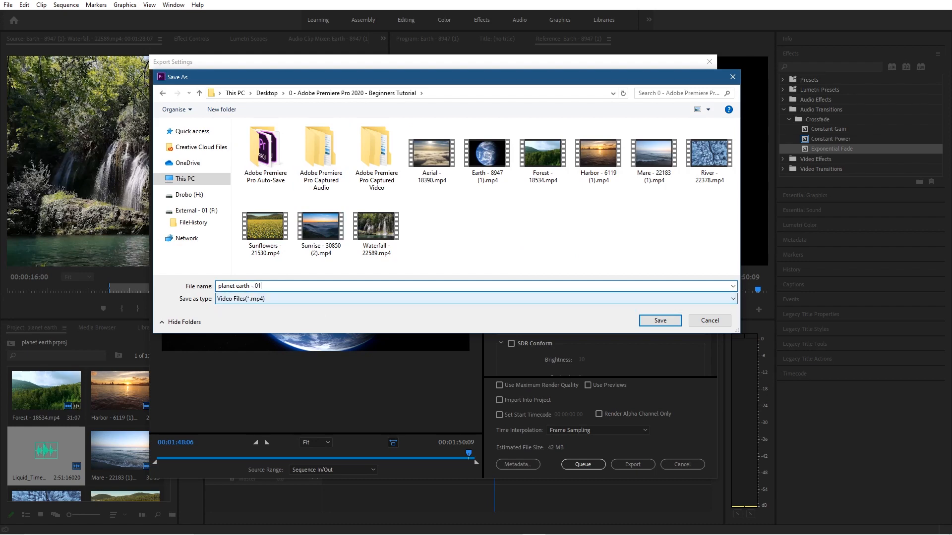
left_click(654, 322)
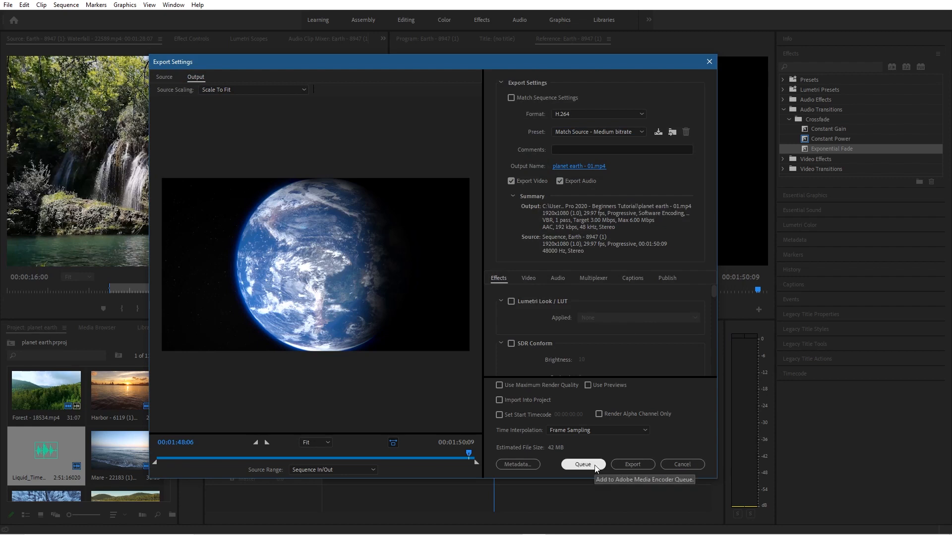
- Export the video directly rather than queueing it, and save the project once the export is done
left_click(626, 466)
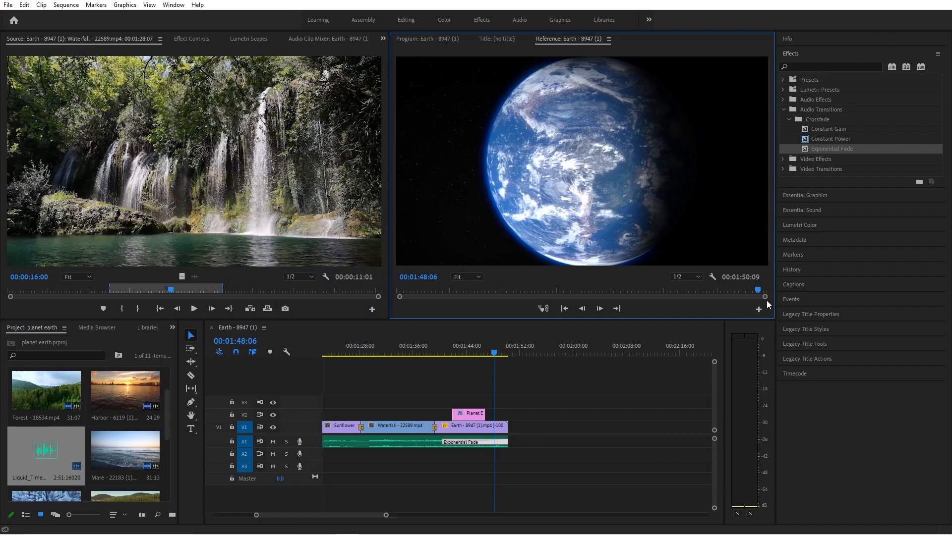
key("super")
key("super")
left_click(8, 5)
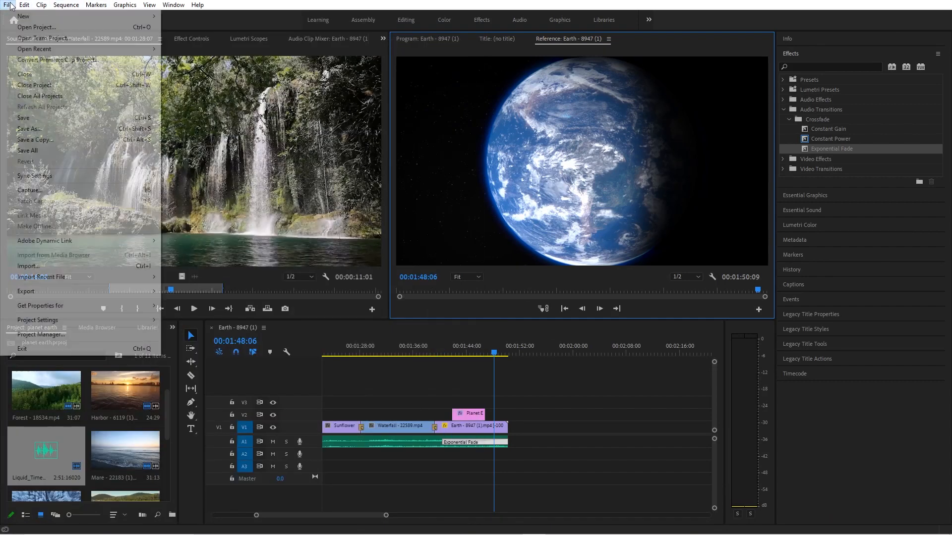
left_click(46, 122)
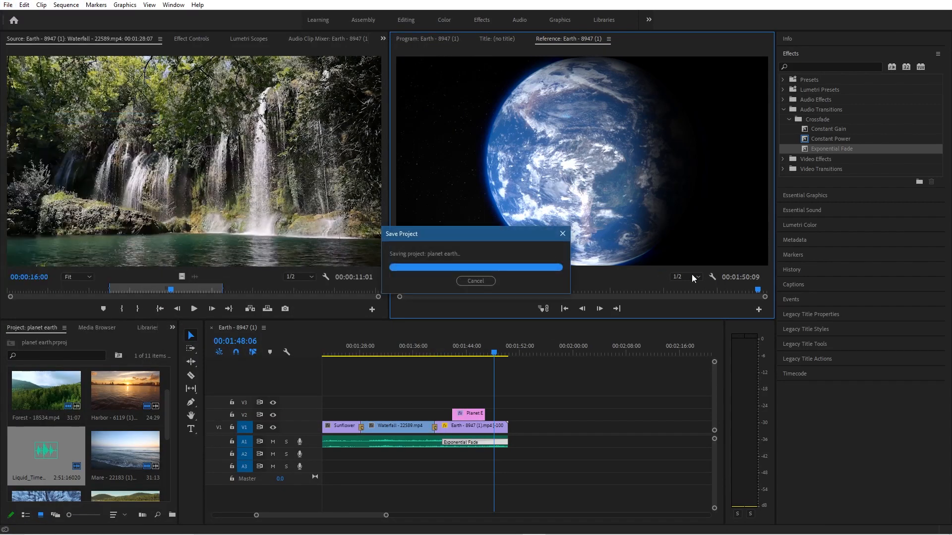
- Switch to the desktop, open the Beginners Tutorial folder in File Explorer and select the exported planet earth - 01.mp4
key("super+d")
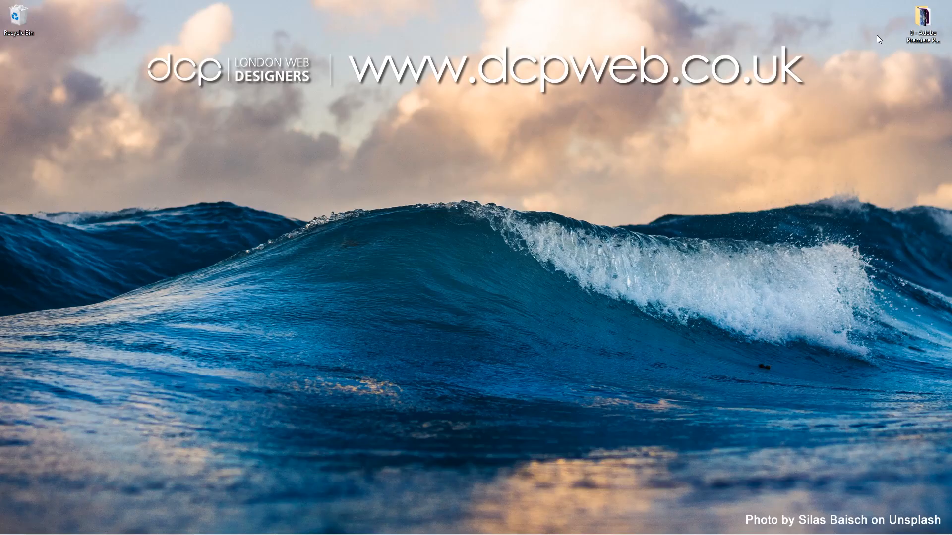
double_click(907, 35)
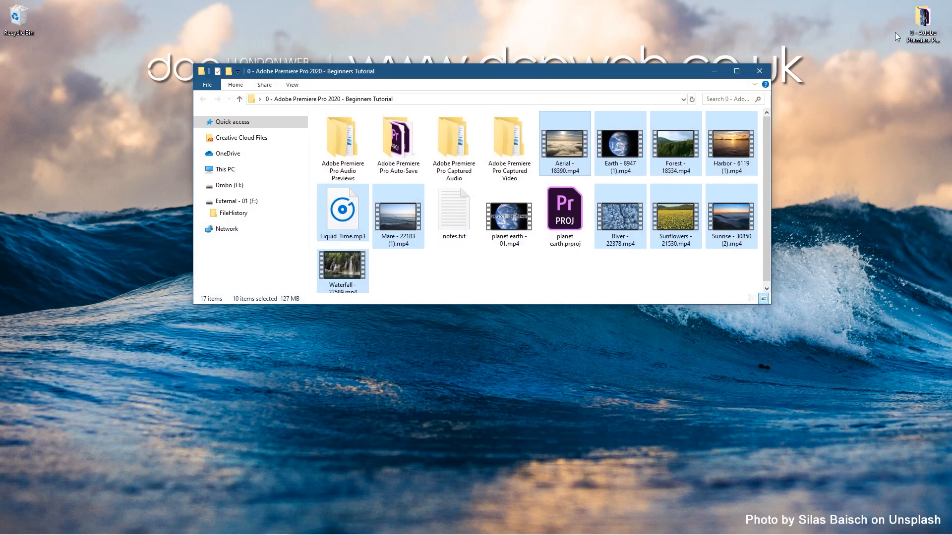
left_click(430, 269)
scroll(530, 282, "down", 1)
left_click(636, 148)
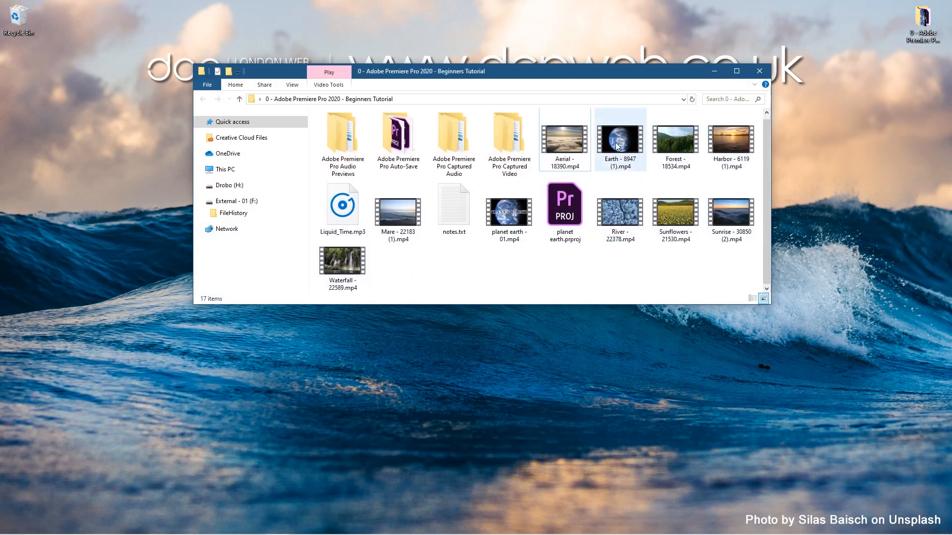
left_click(501, 219)
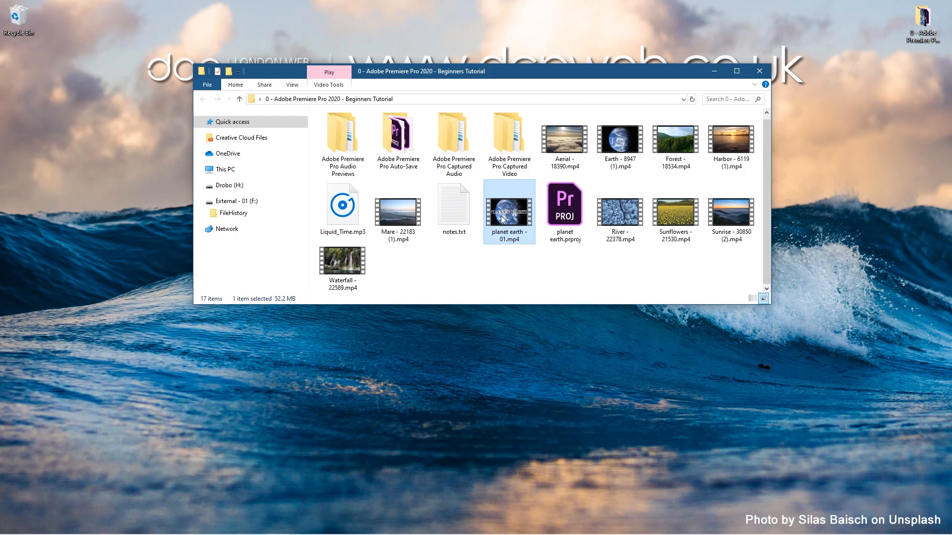